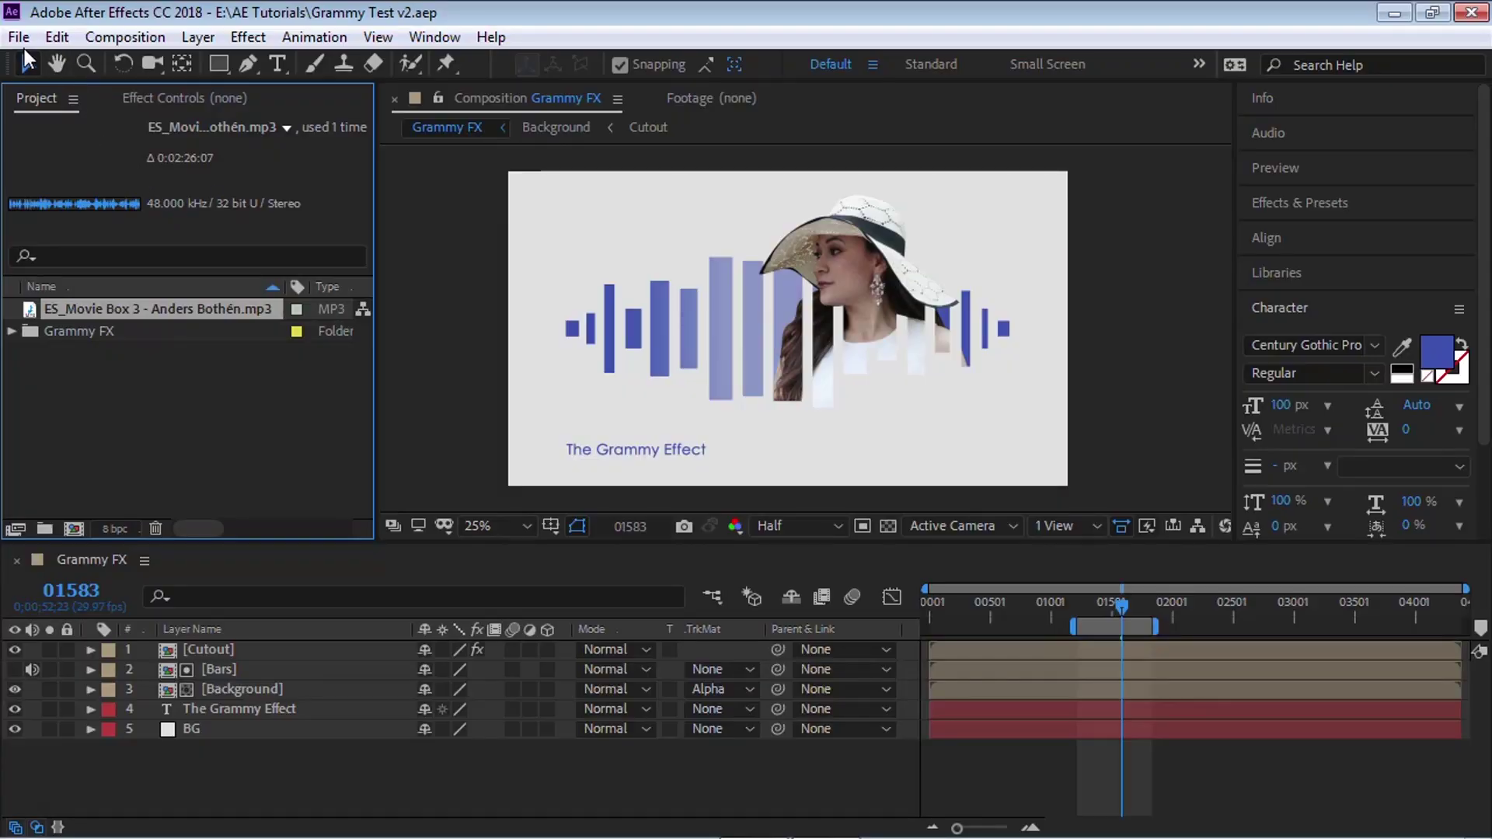
Step: Set the project's audio sample rate to 48.000 kHz in the project settings
left_click(19, 37)
left_click(437, 118)
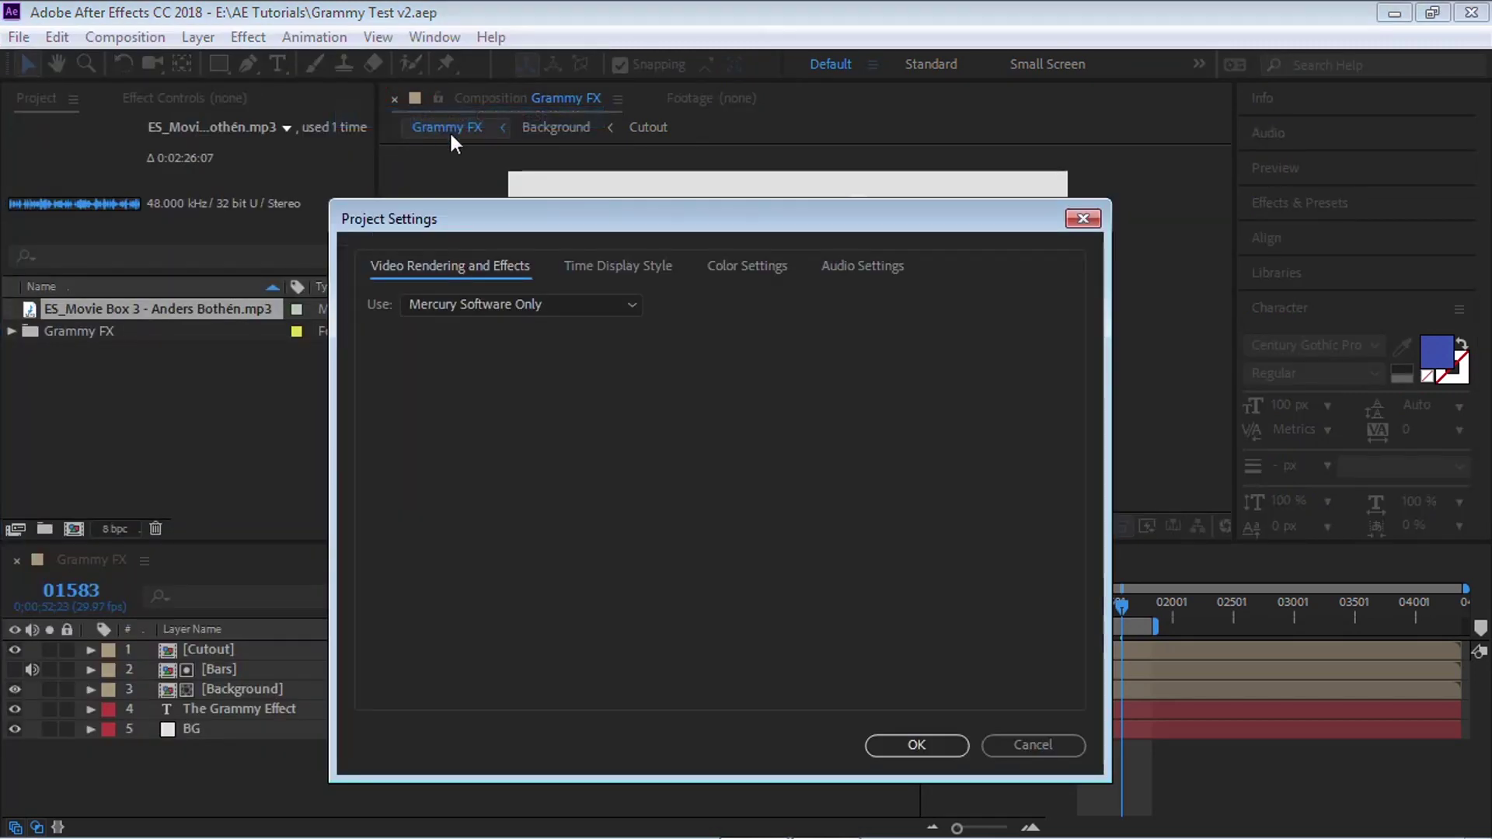
left_click_drag(703, 220, 691, 183)
left_click(852, 230)
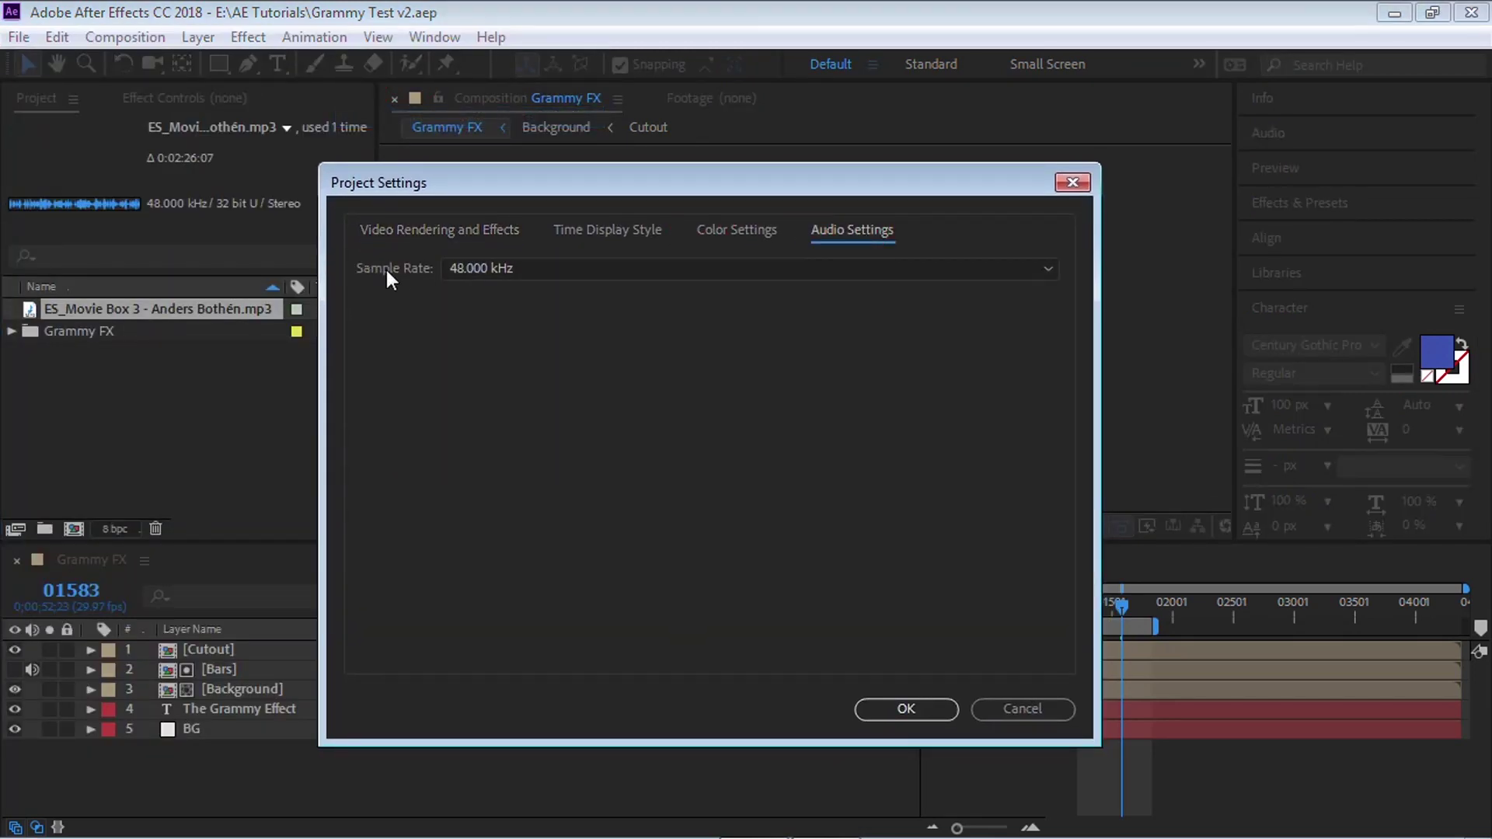
left_click(478, 267)
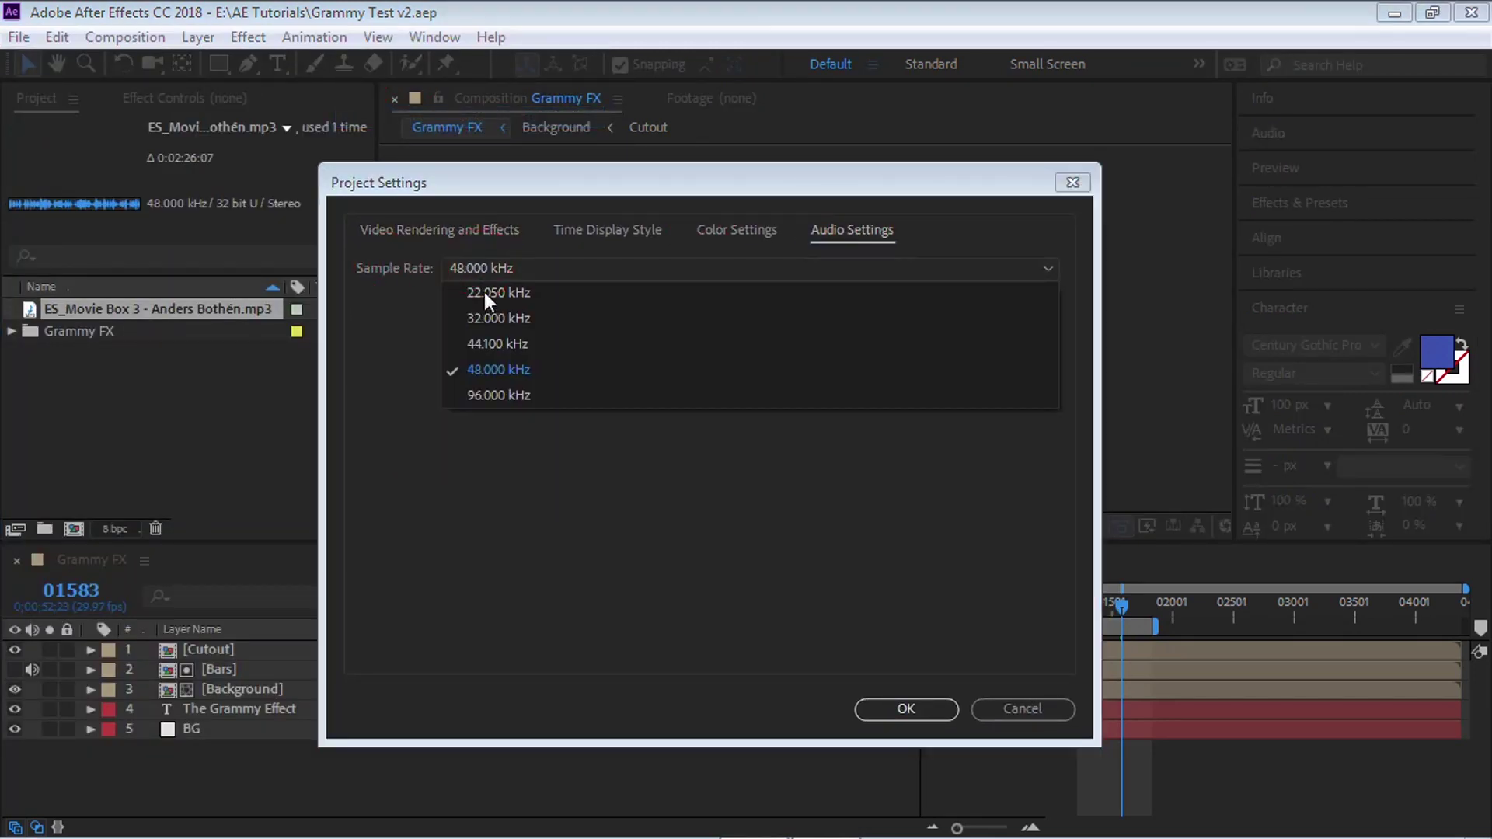
left_click(502, 369)
left_click(922, 709)
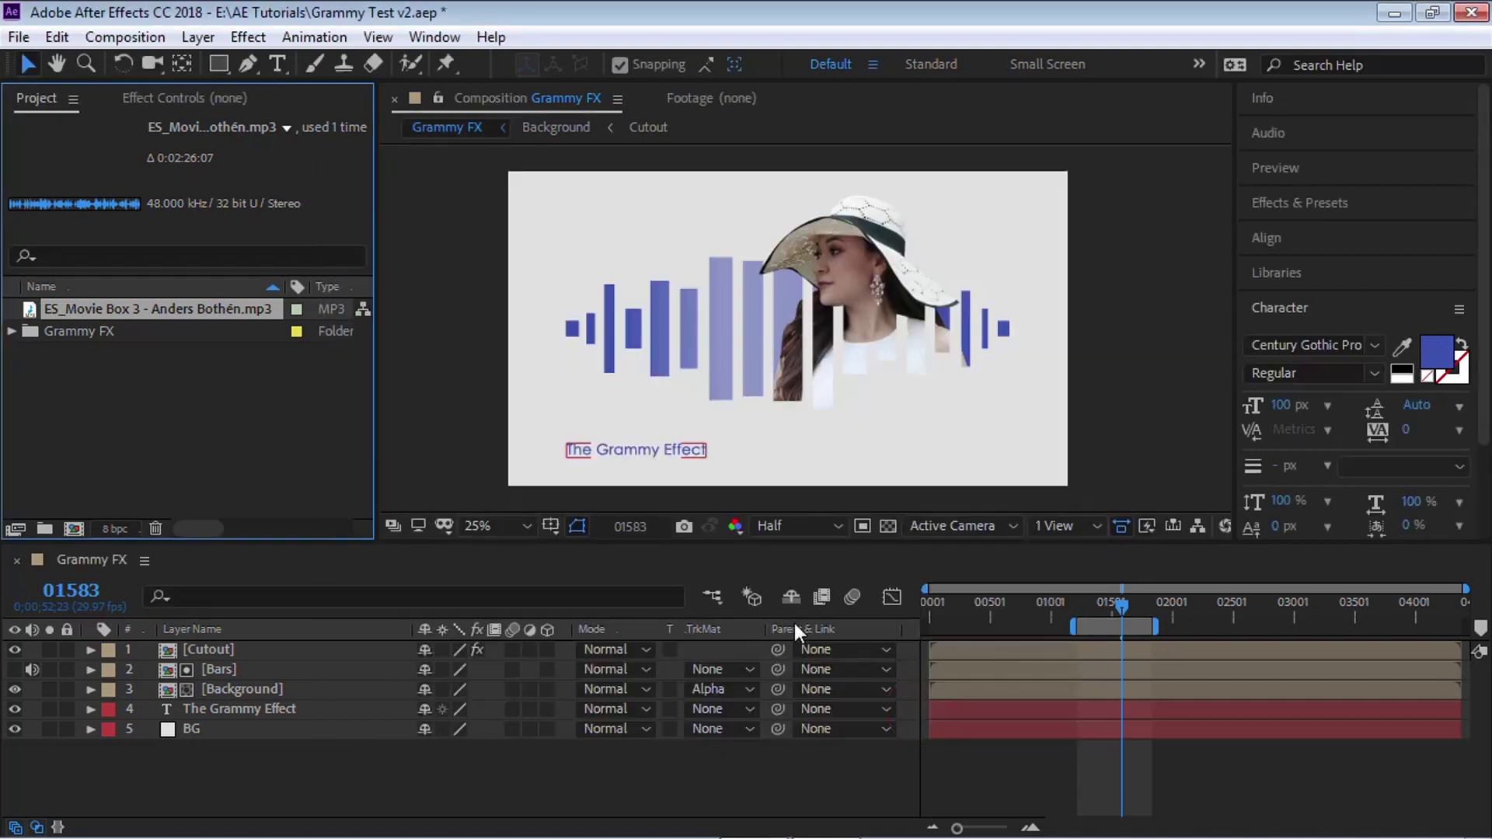
Step: Create a composition from the ES_Movie Box 3 MP3 file and name it Box Animation
left_click_drag(133, 311, 77, 528)
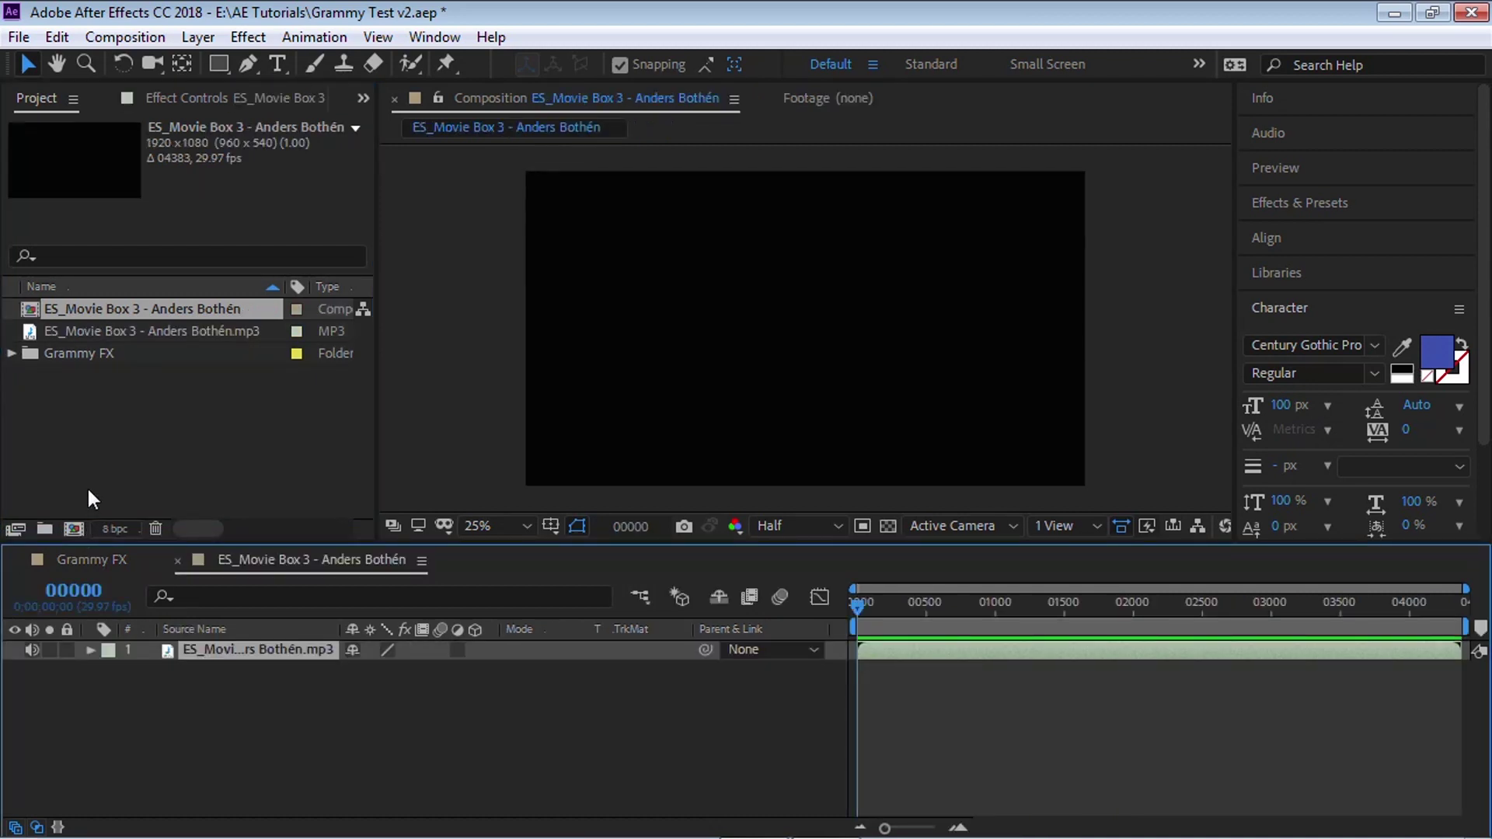
key("ctrl+k")
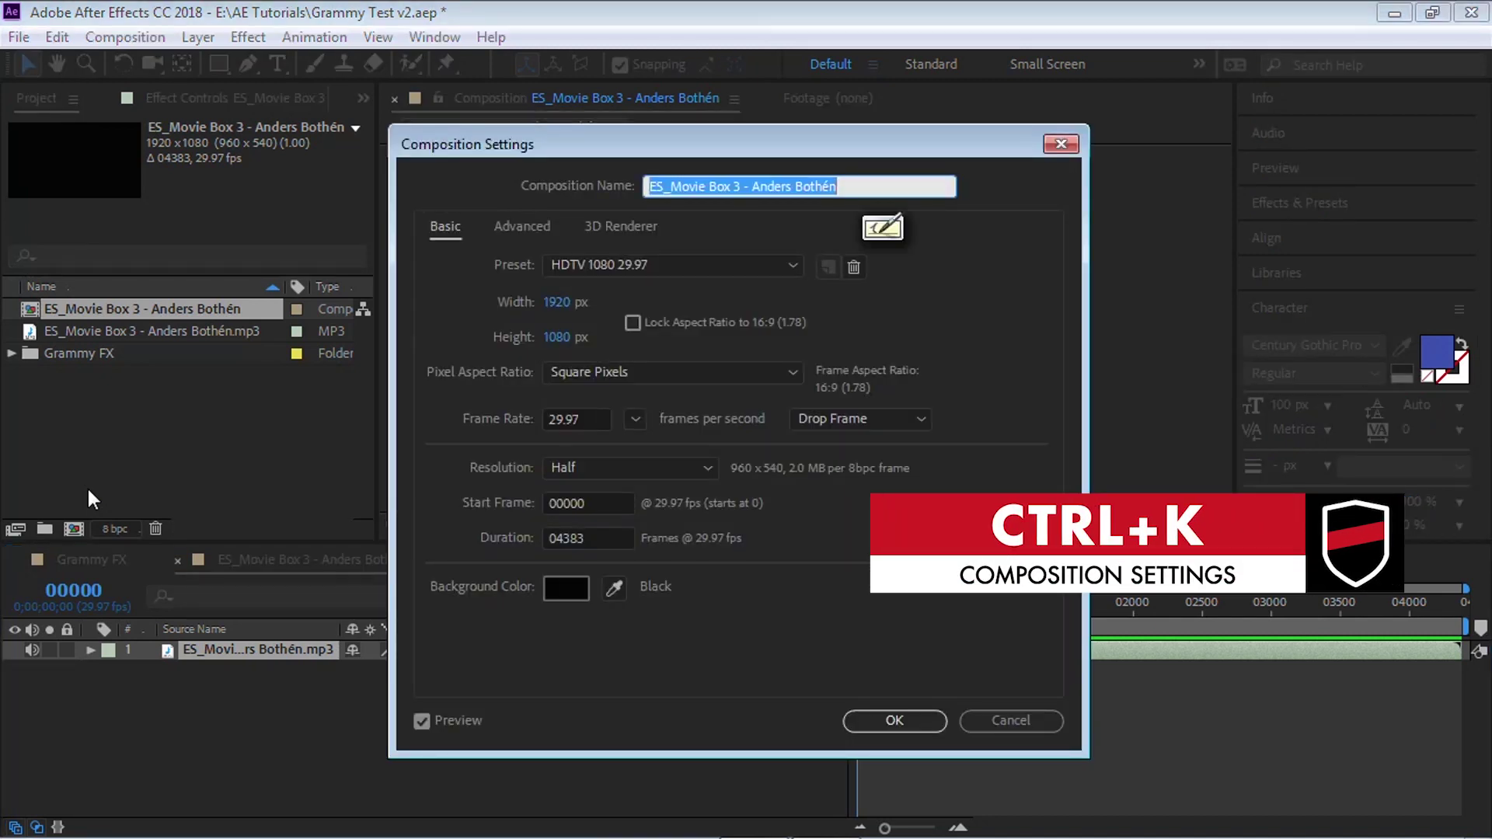
type("Box")
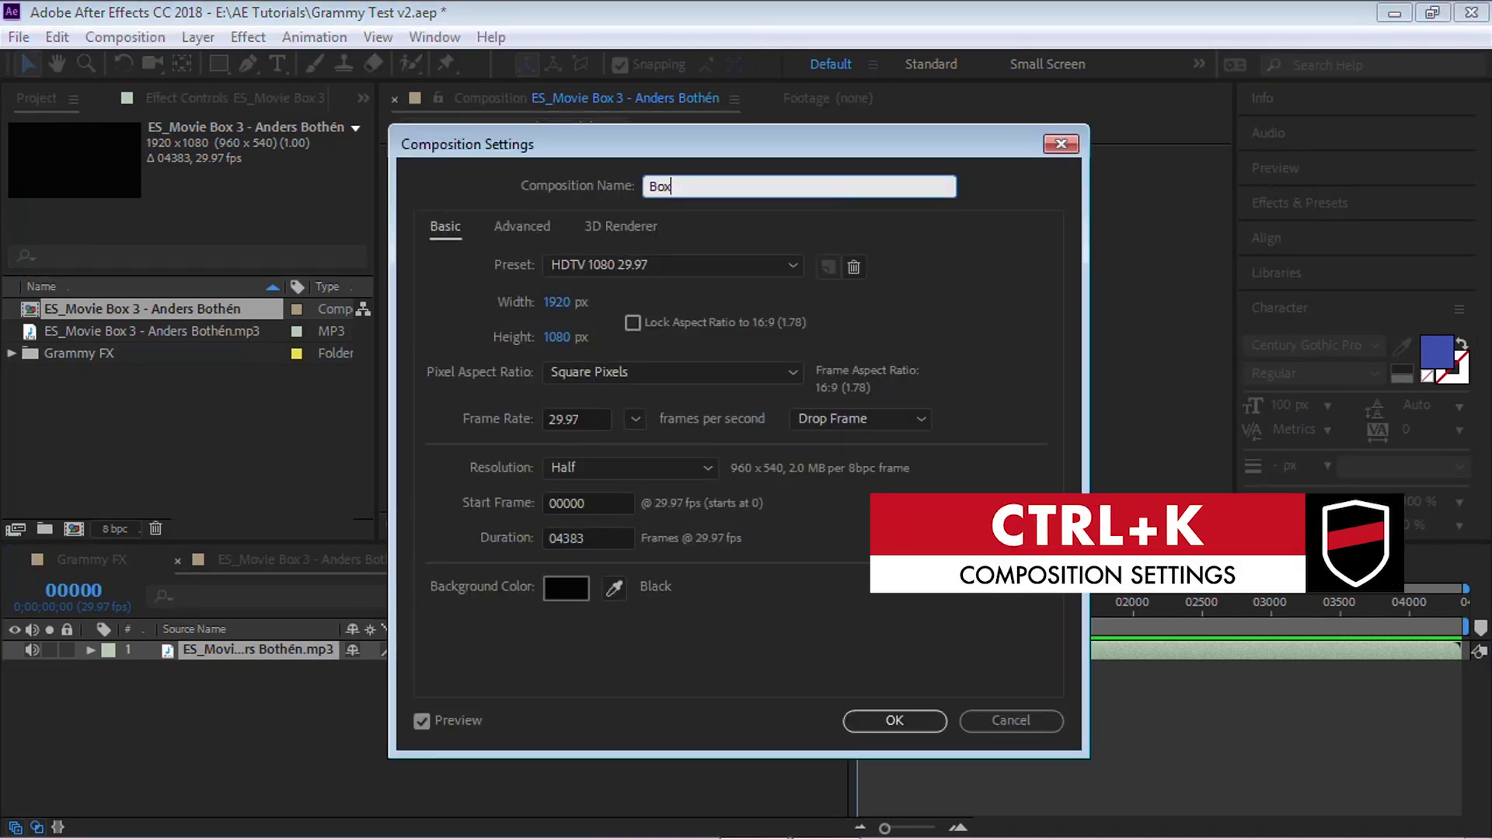
type(" Animation")
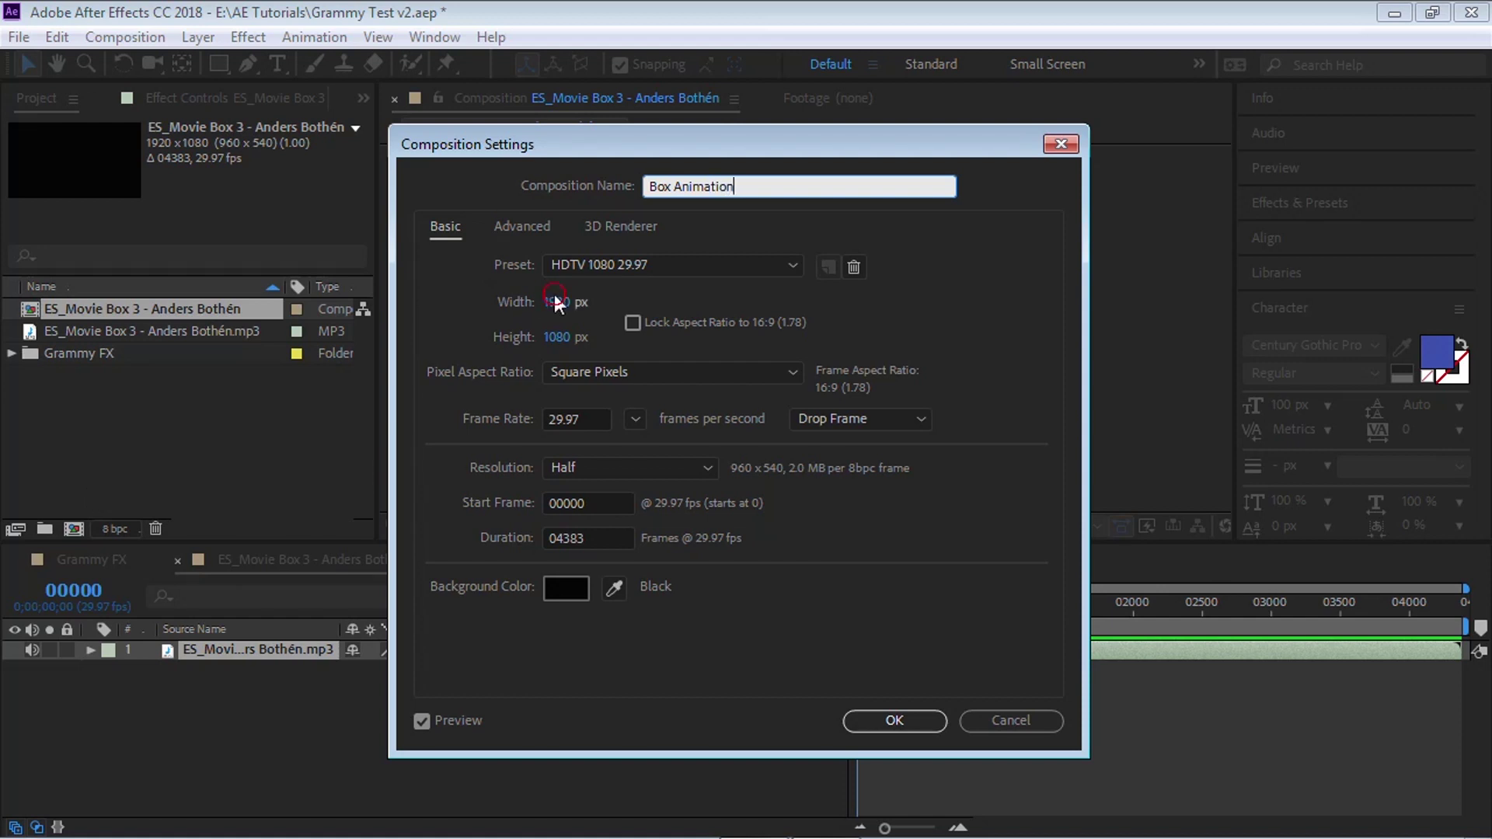
Step: Set the start frame of the Box Animation composition to 00001
key("Tab")
key("Tab")
key("Tab")
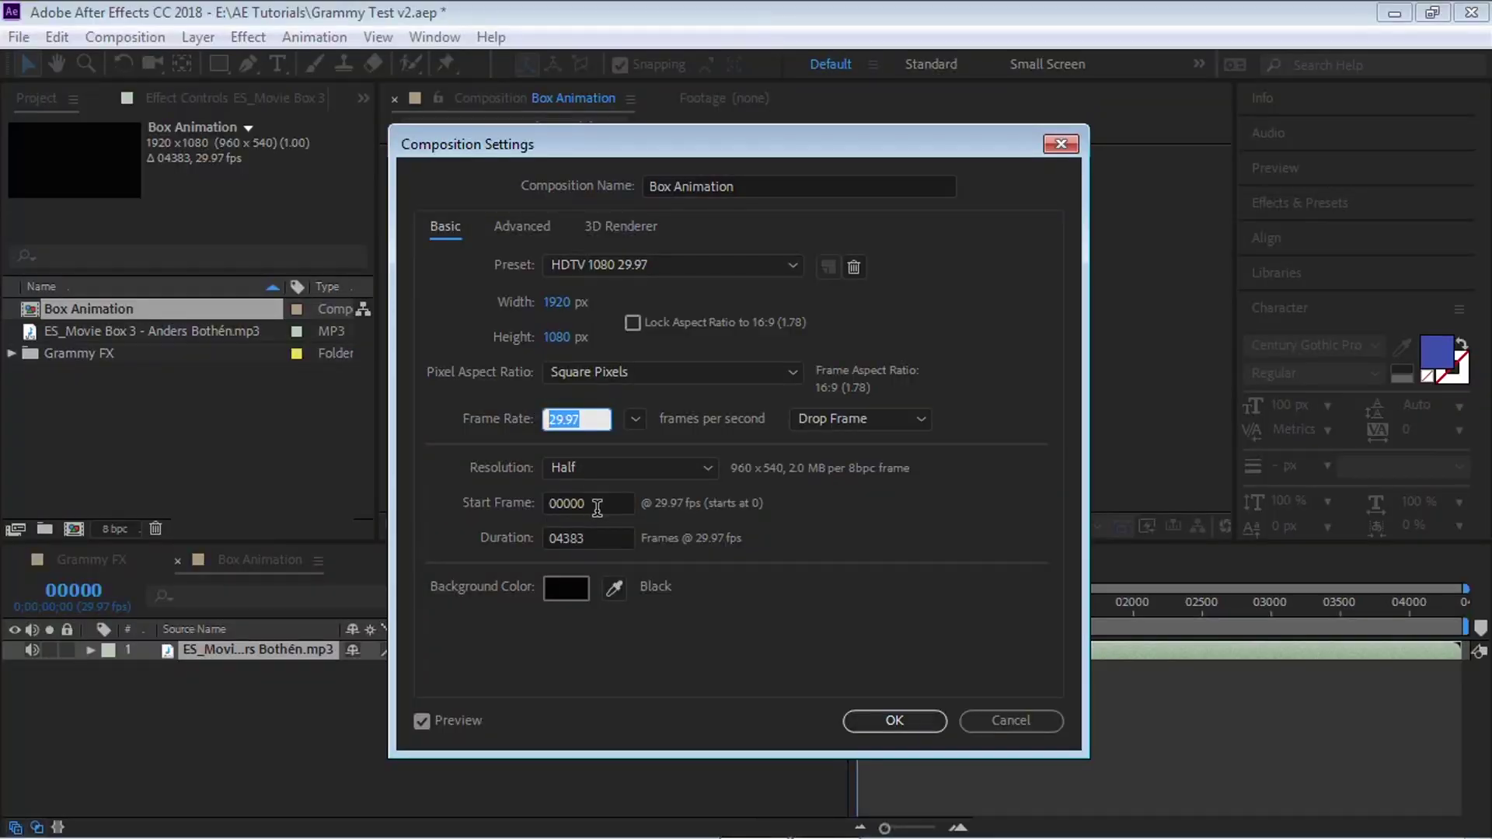
left_click(596, 508)
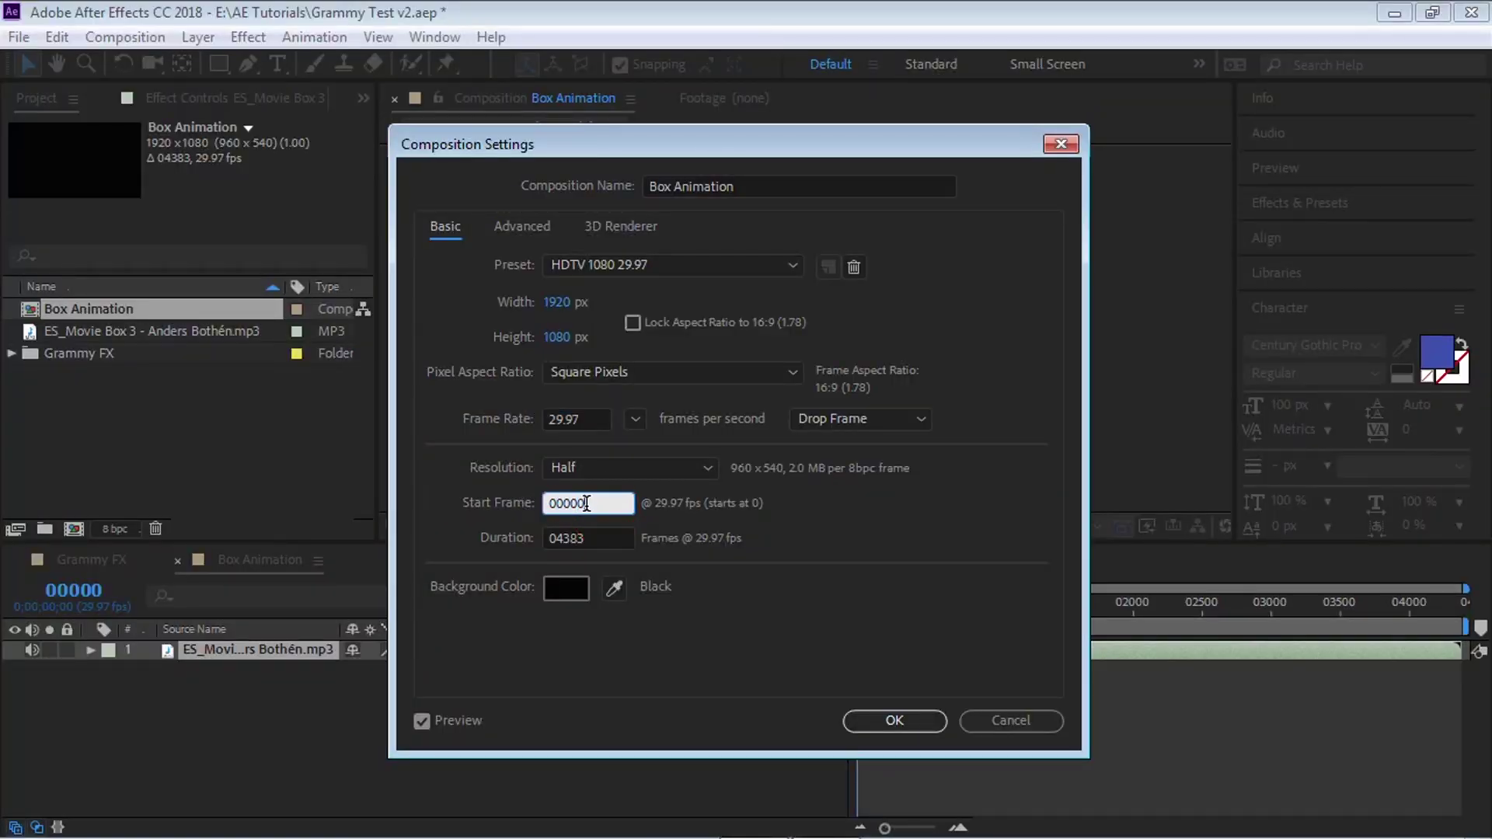
left_click_drag(596, 507, 589, 500)
type("1")
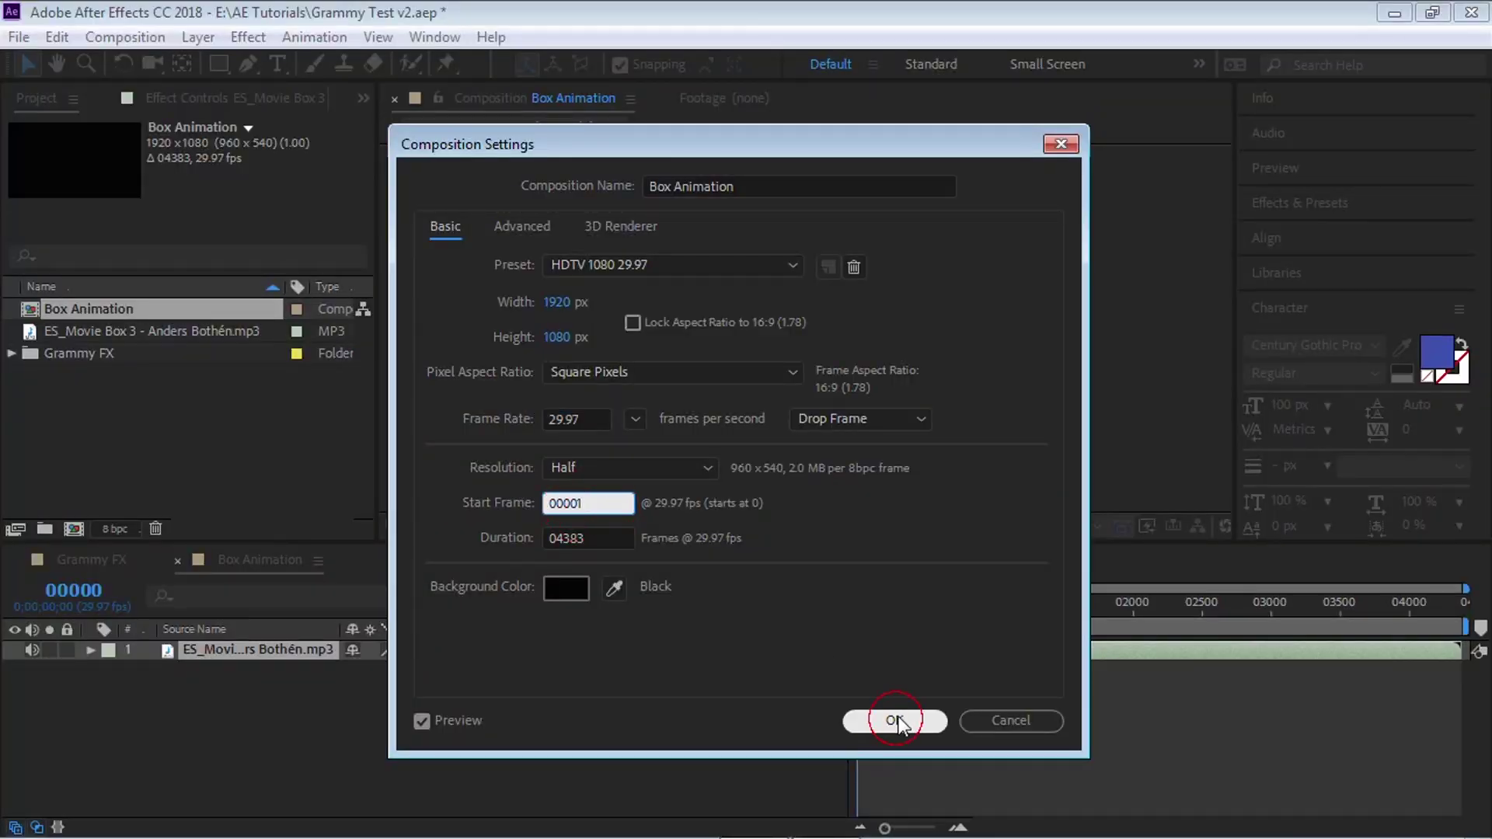
left_click(895, 721)
Step: Switch the timeline's time display between timecode and frames, finishing on frames
left_click(85, 591, "ctrl")
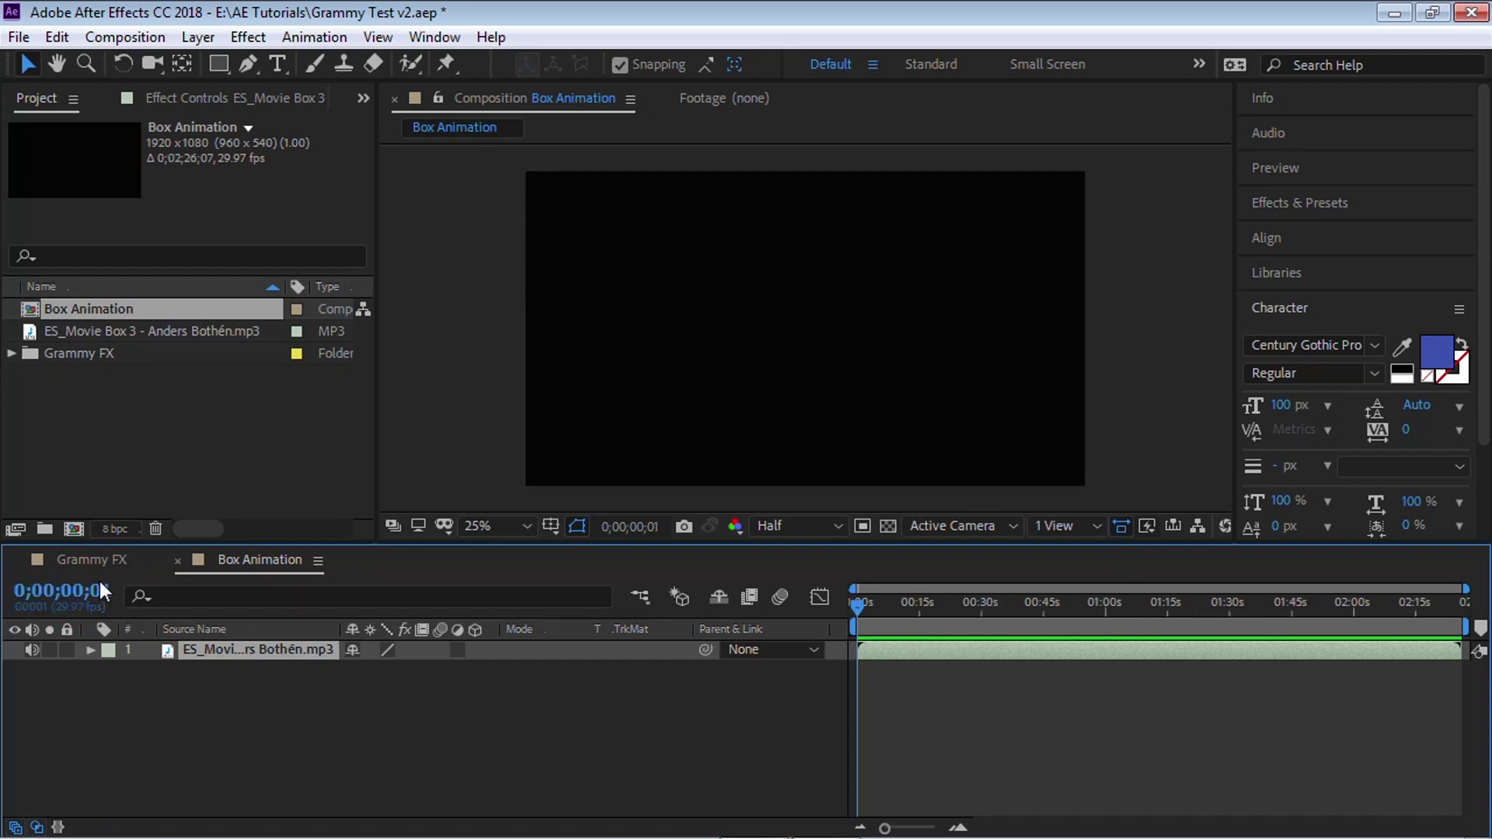
left_click(98, 586, "ctrl")
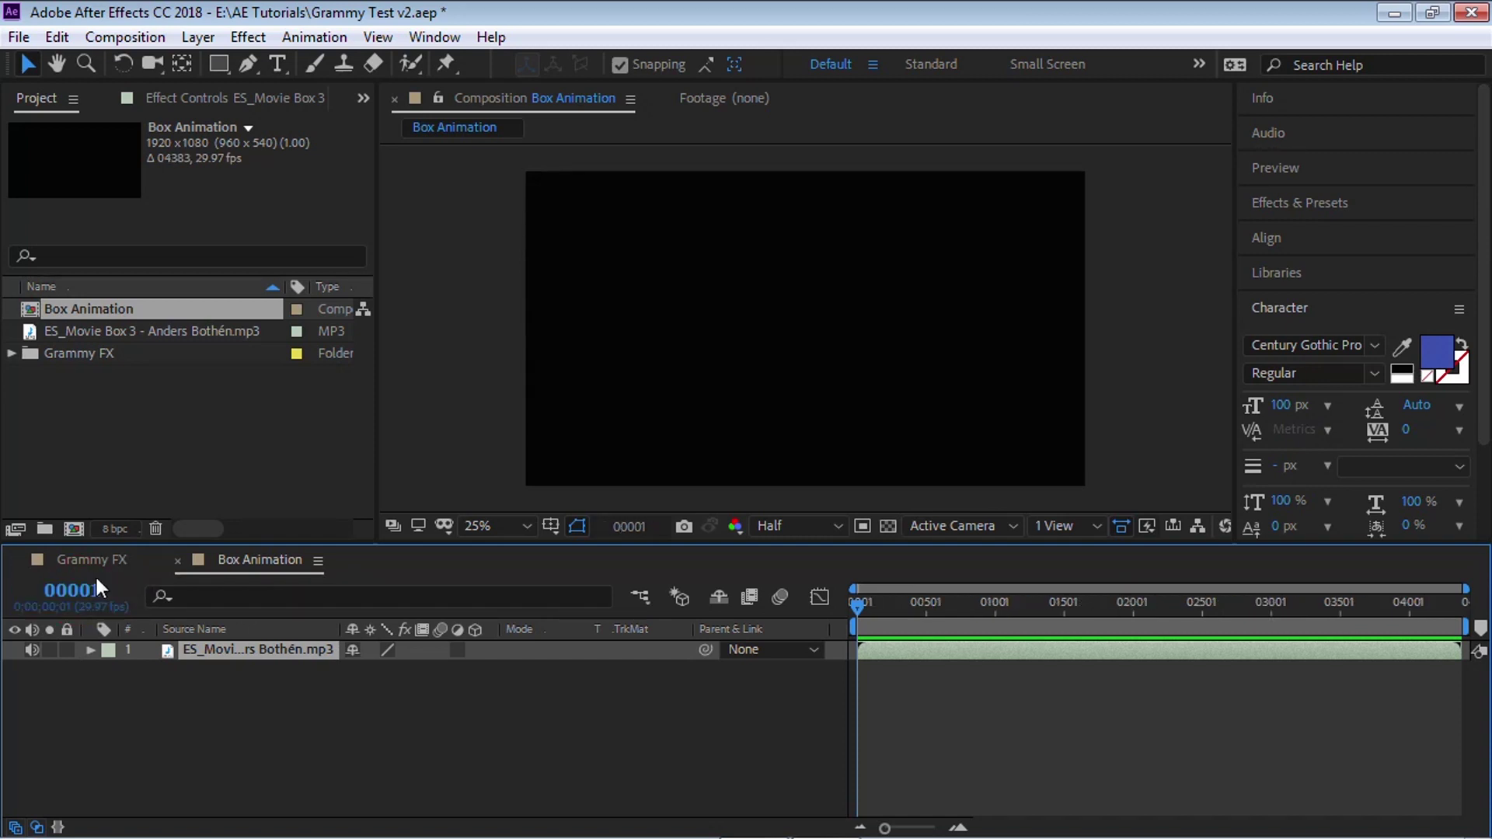
left_click(99, 591, "ctrl")
left_click(99, 590, "ctrl")
left_click(101, 592, "ctrl")
left_click(101, 593, "ctrl")
Step: Convert the MP3 layer's audio to keyframes and reveal the keyframed properties of the Audio Amplitude layer
right_click(311, 657)
left_click(519, 376)
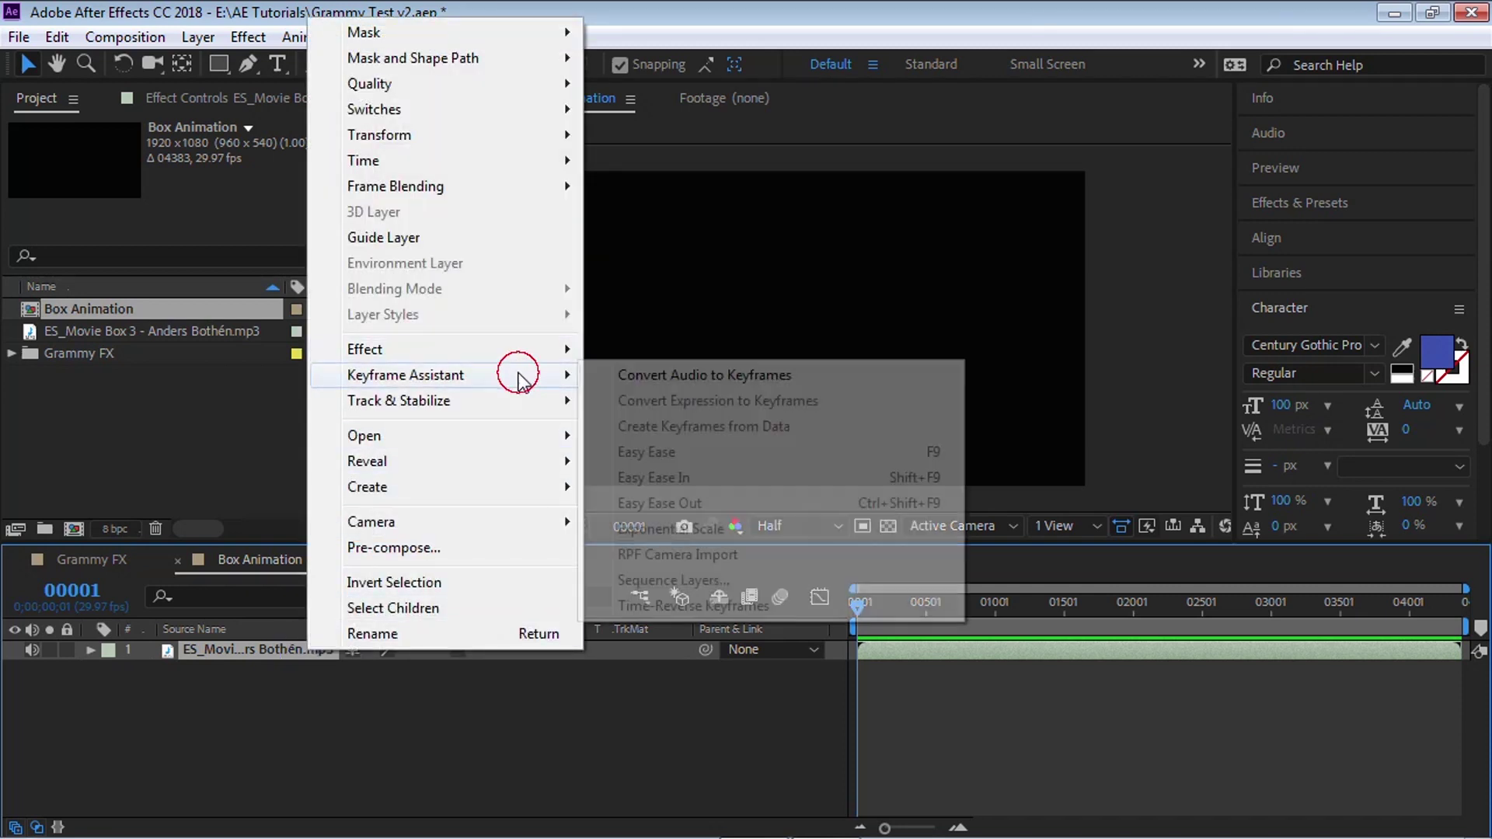
left_click(642, 375)
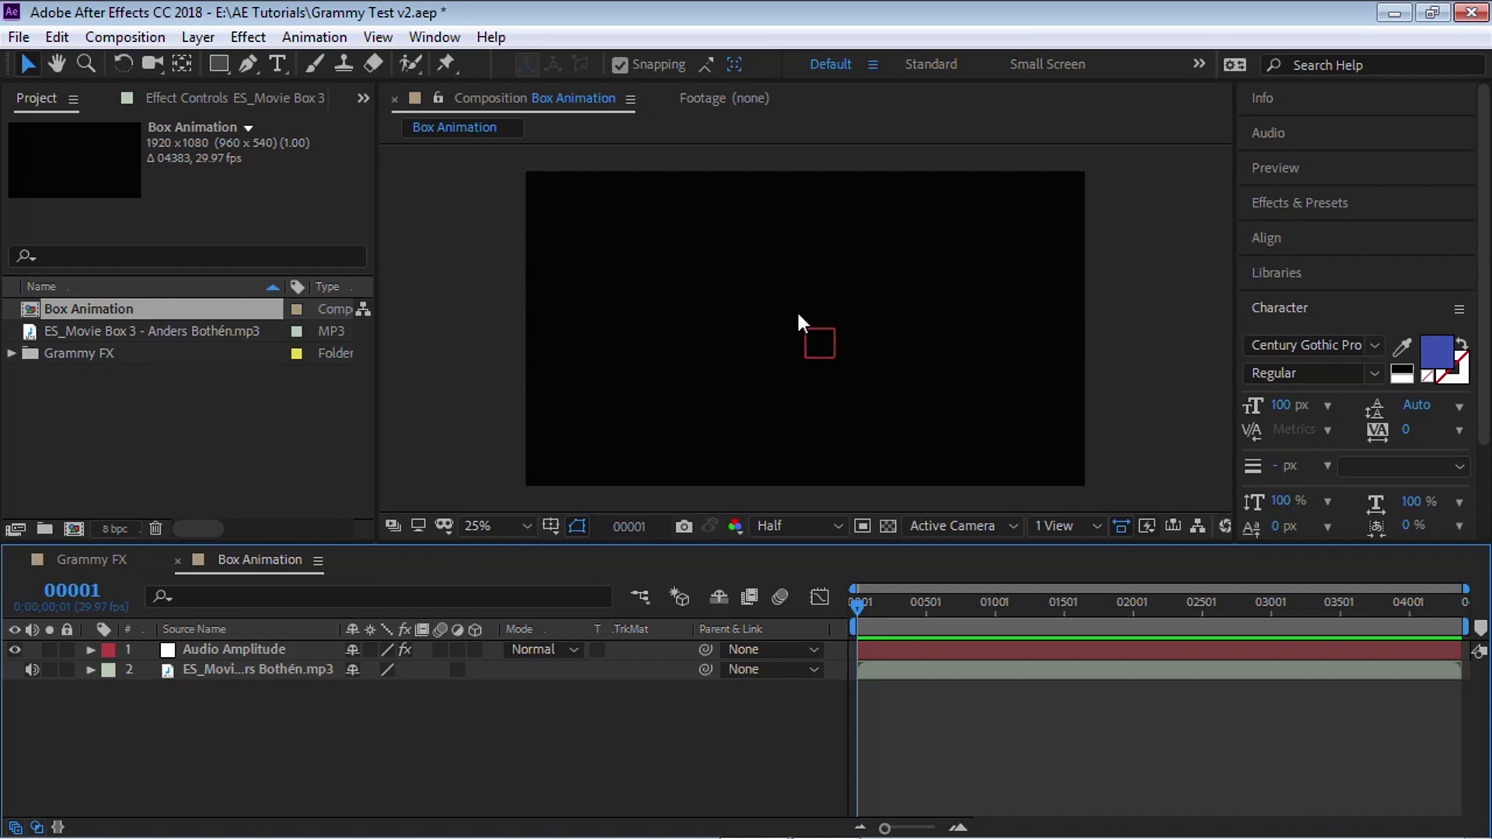
left_click(255, 651)
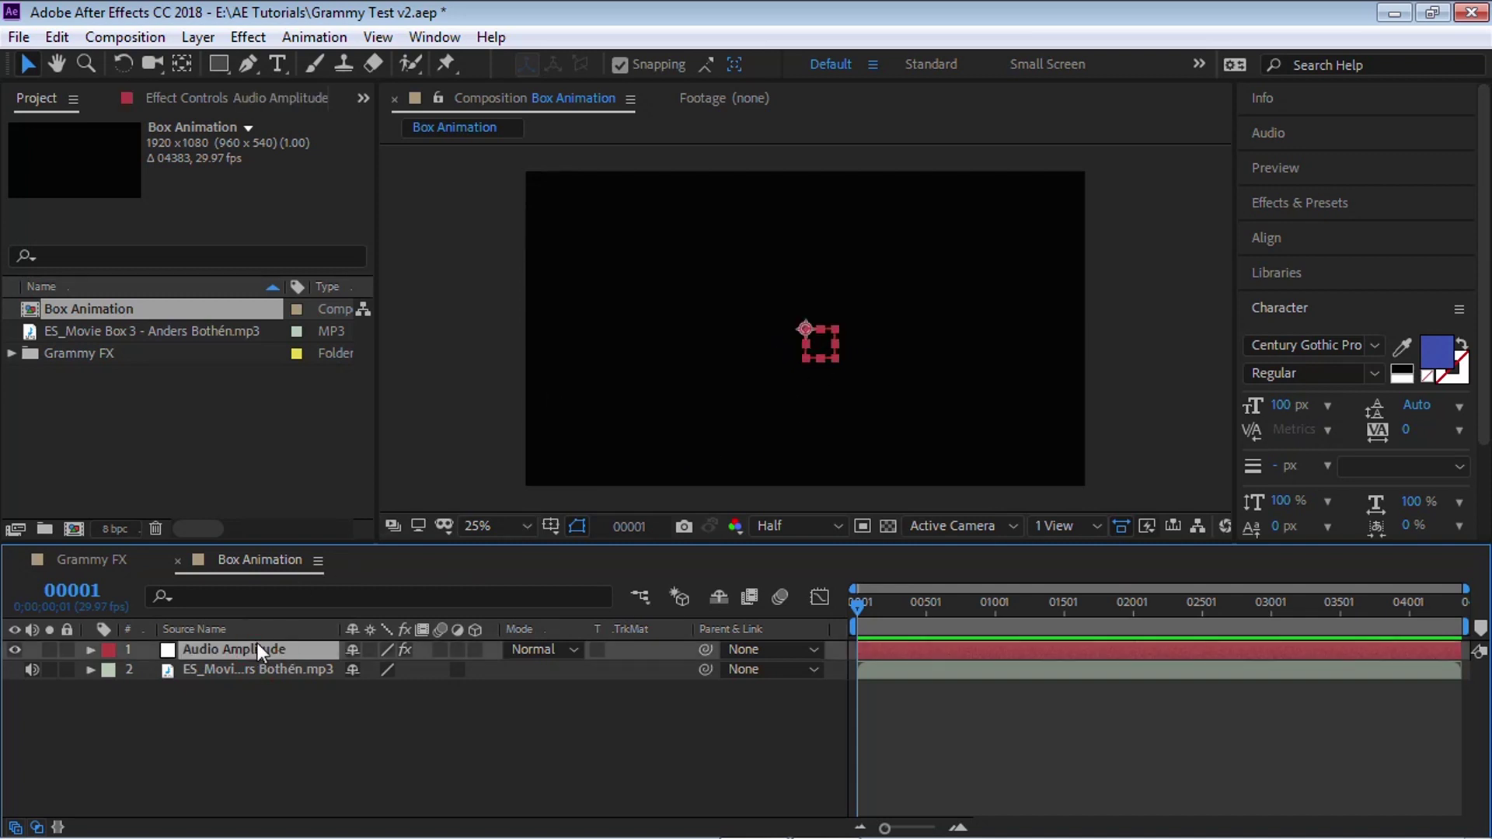
key("u")
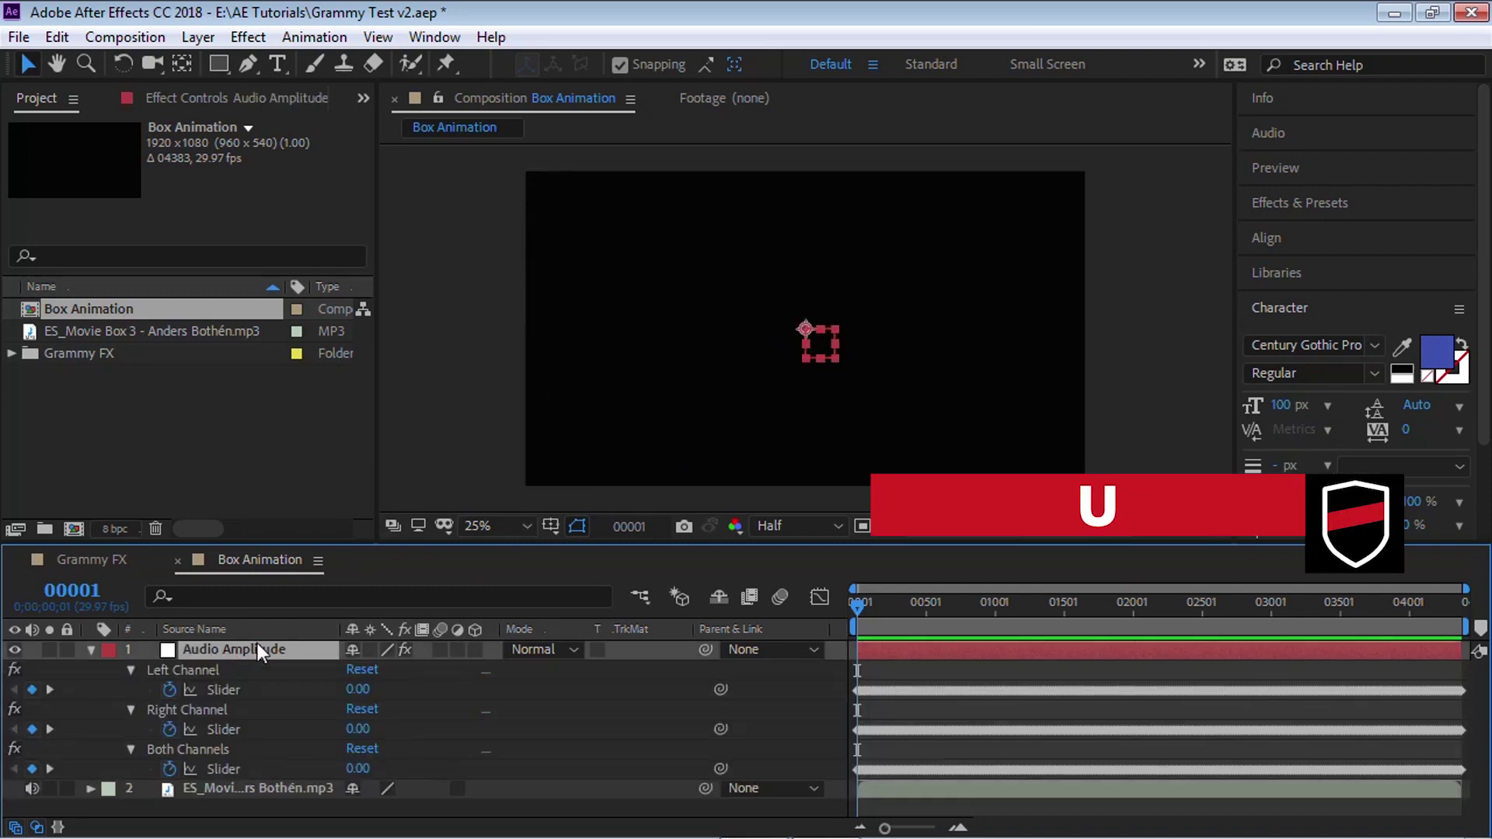
Step: Remove all keyframes from the Left Channel and Right Channel sliders of the Audio Amplitude layer
left_click_drag(380, 542, 375, 507)
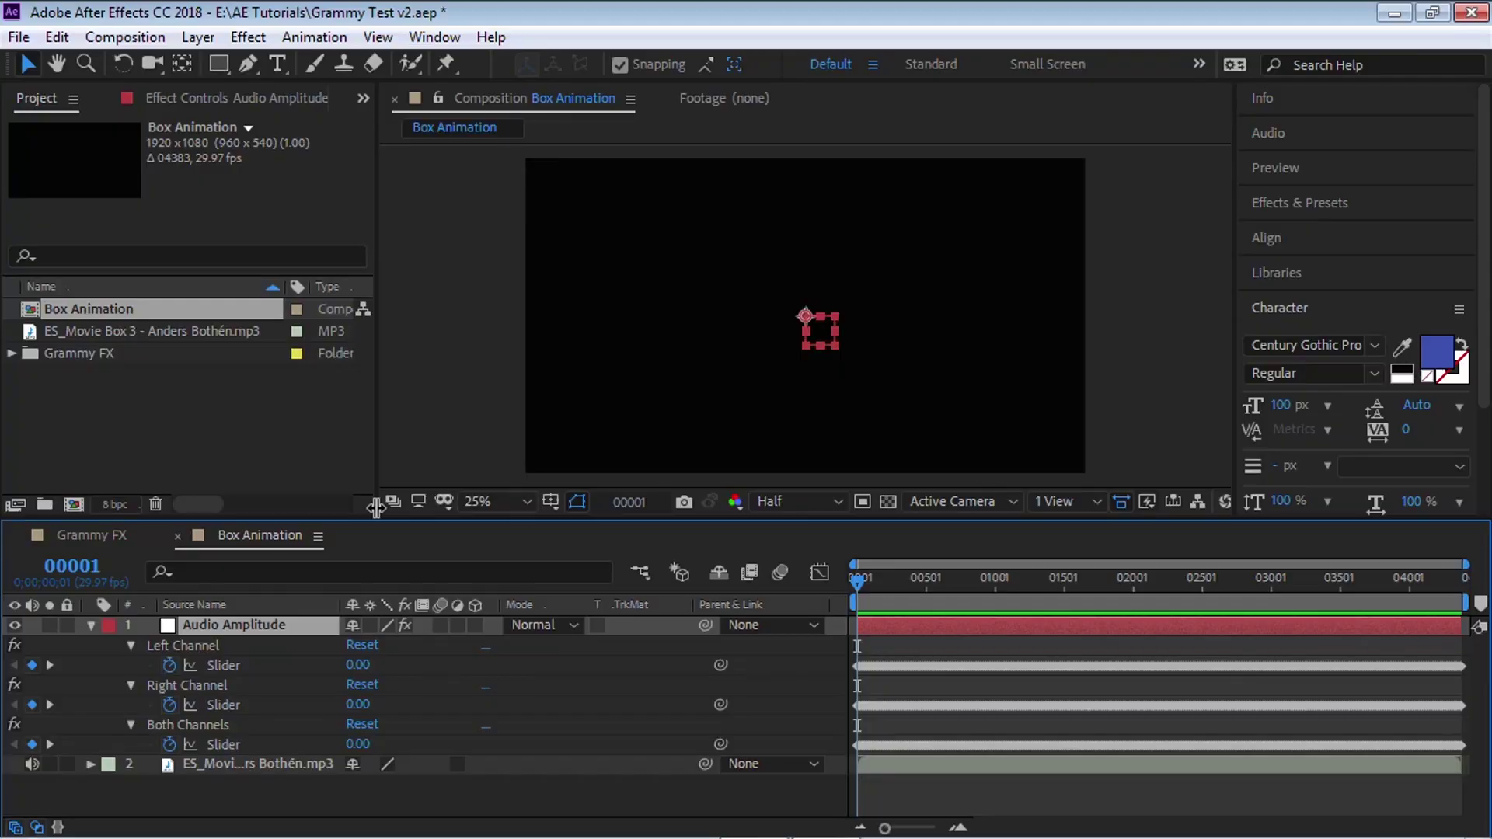
left_click(202, 645)
left_click(203, 684, "ctrl")
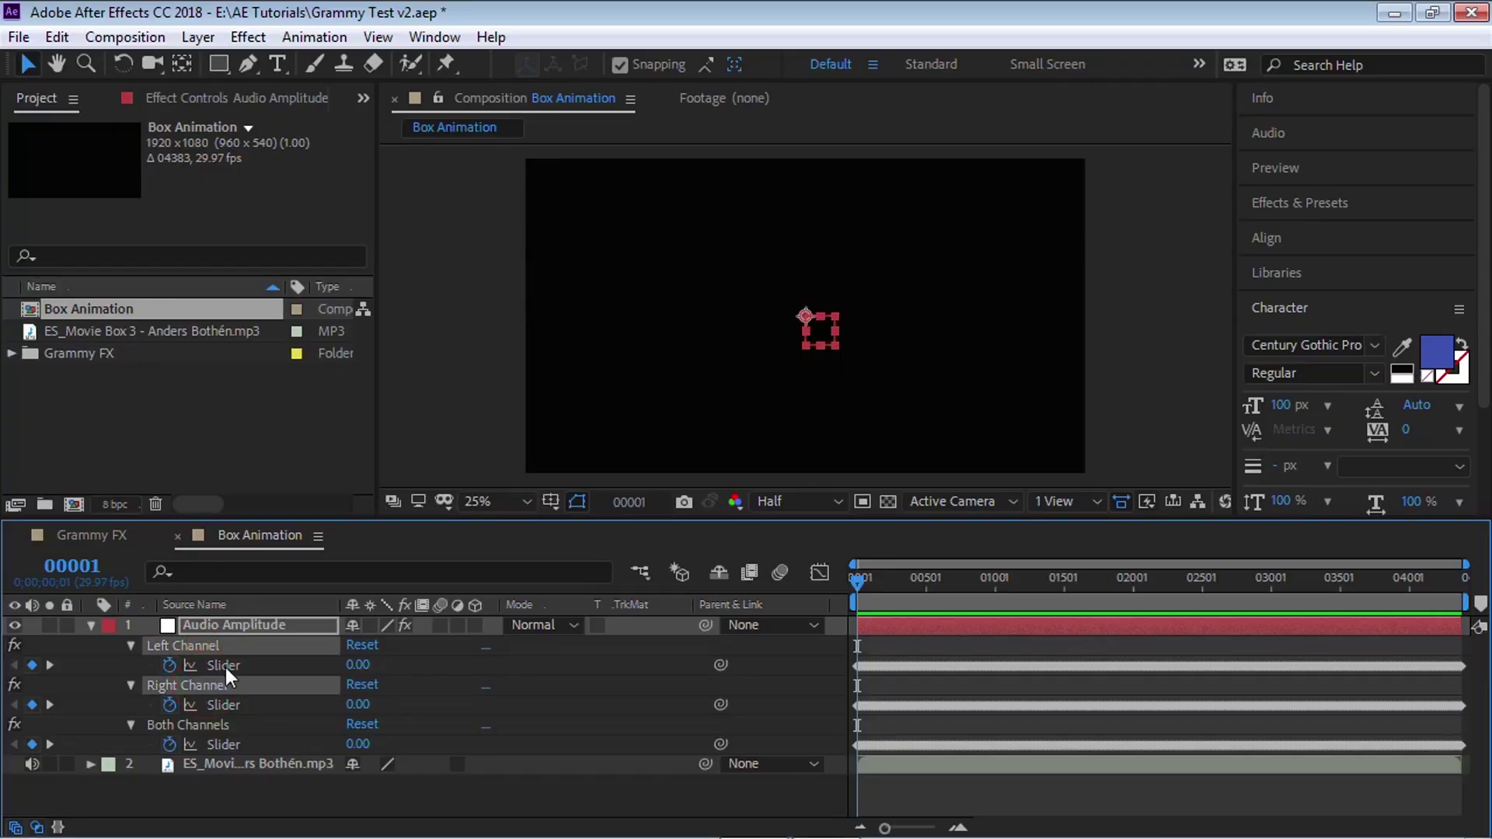
left_click(169, 664)
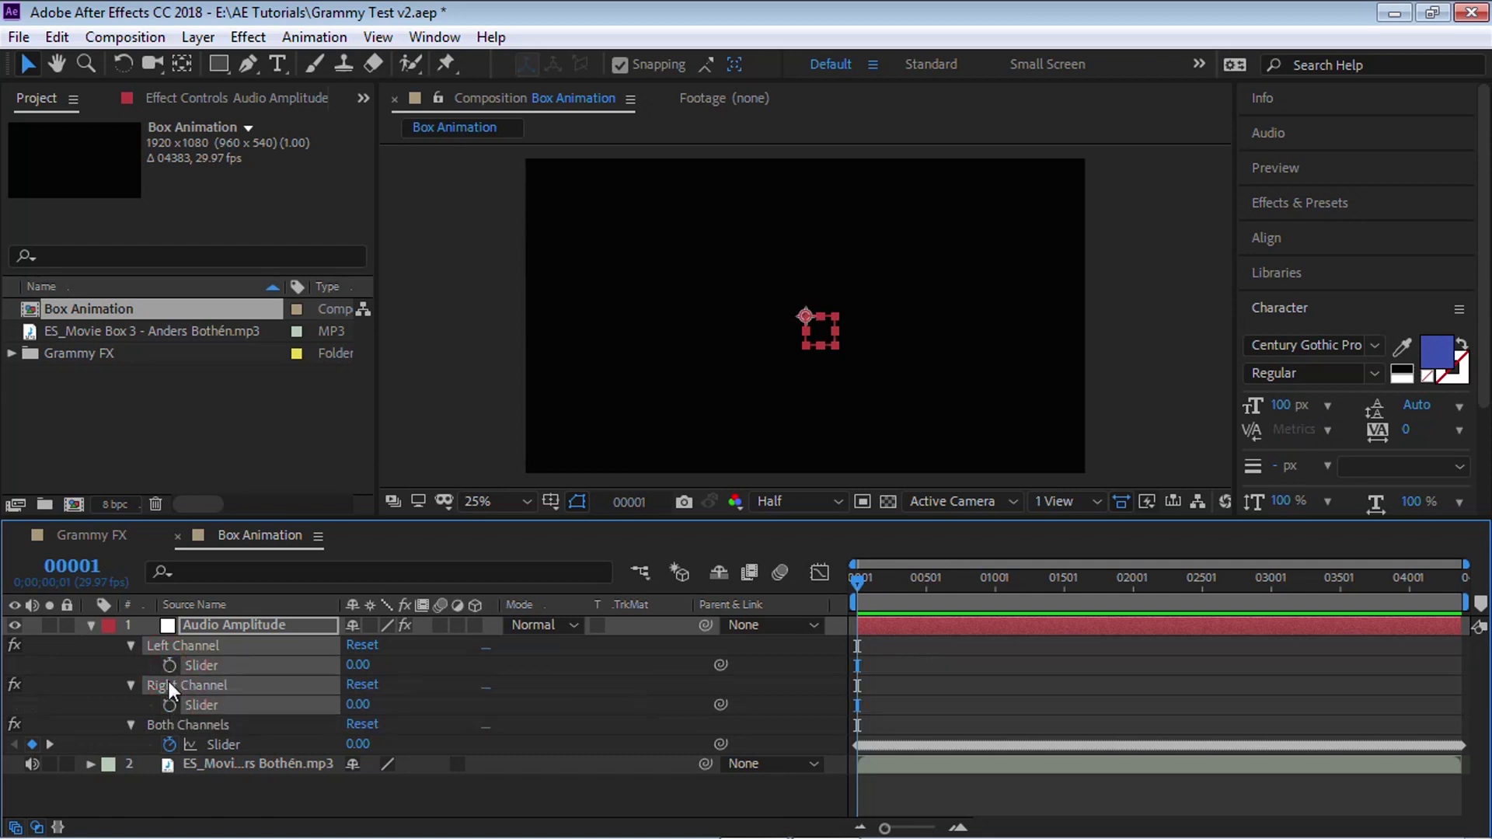
left_click(209, 724)
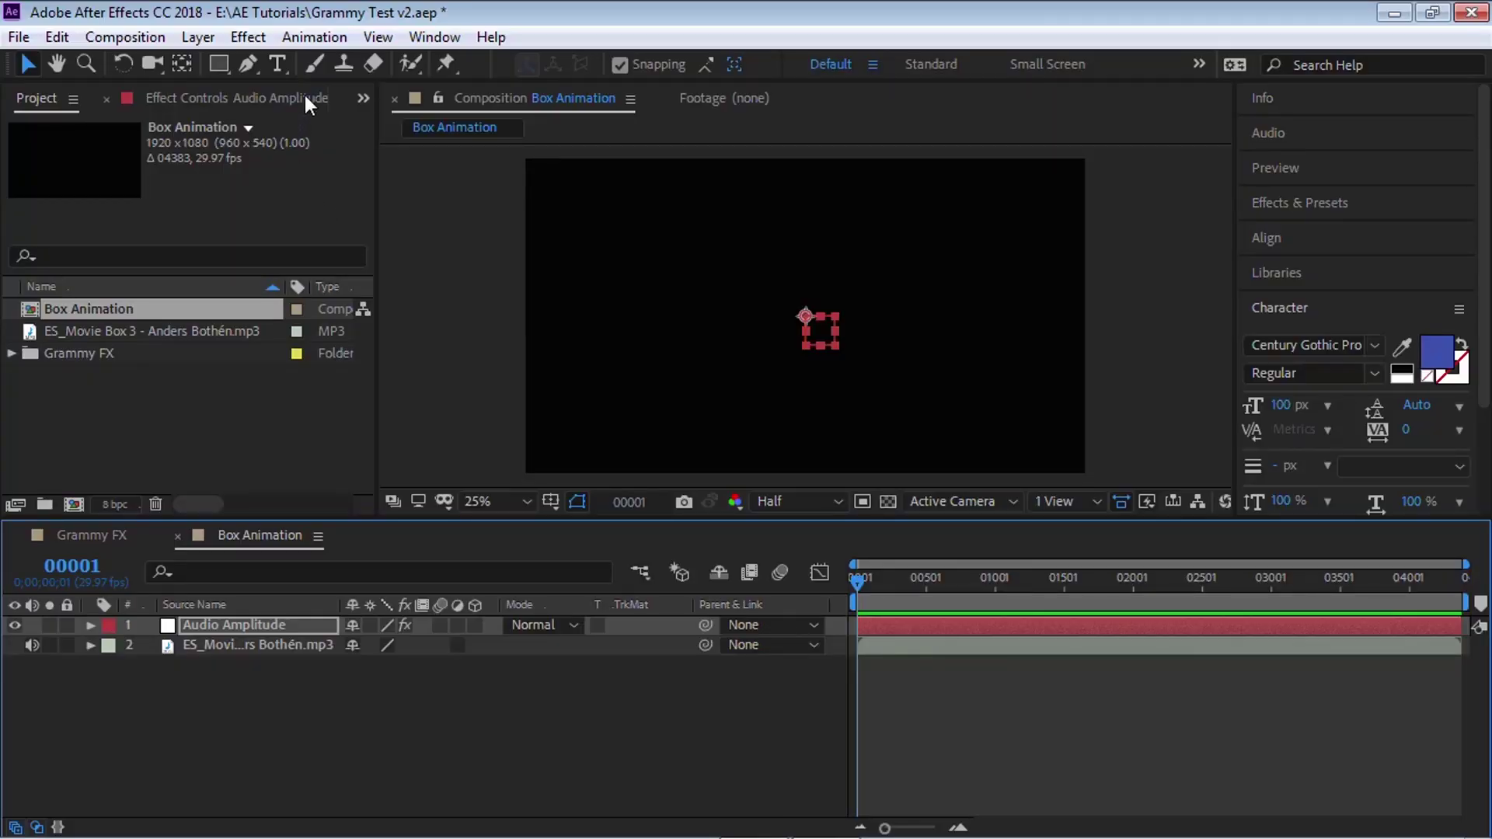
Step: Add a text layer containing the letter A in the upper part of the composition
left_click(278, 63)
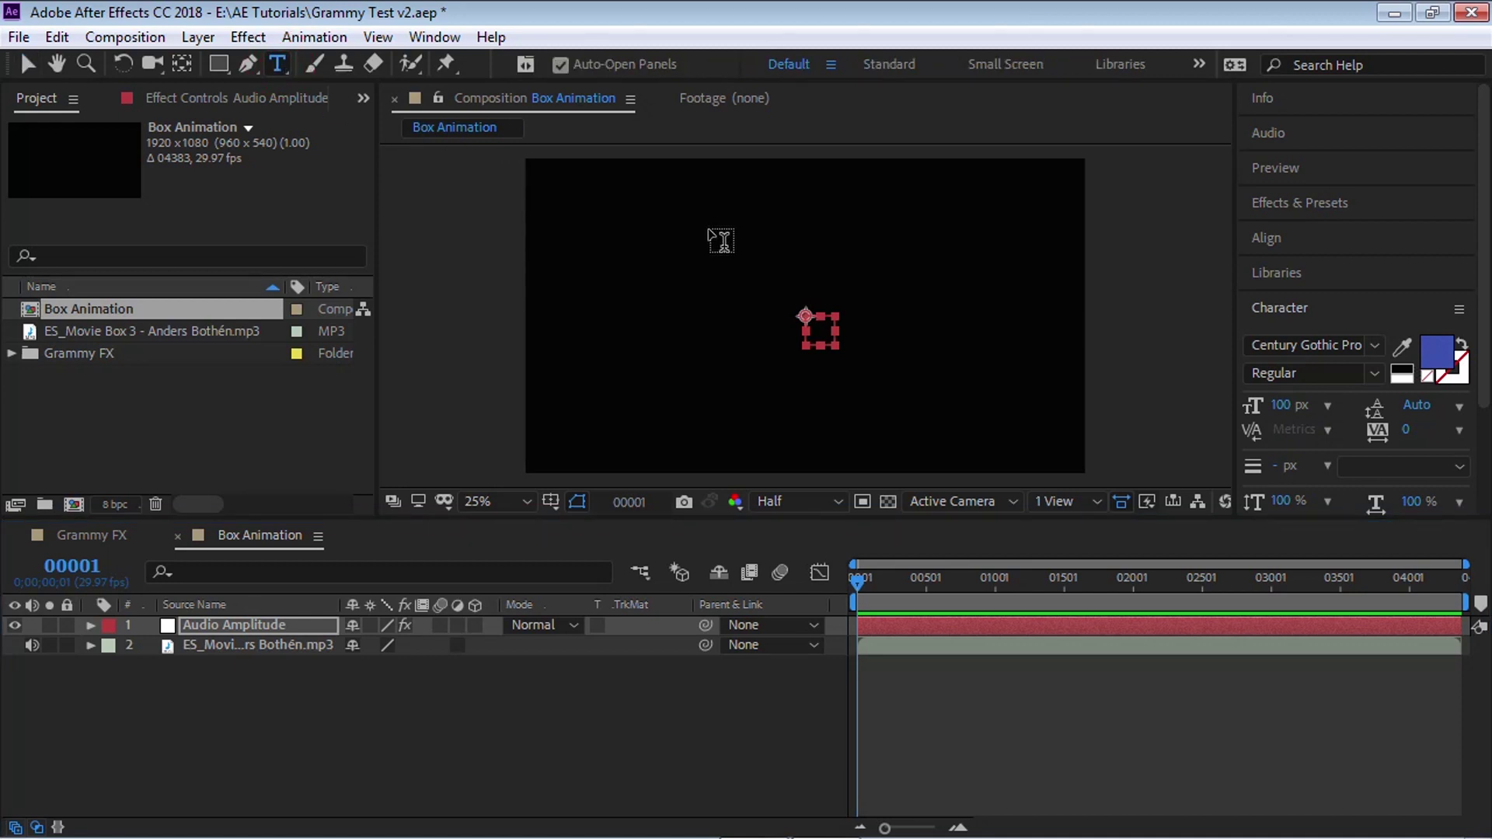
left_click(714, 233)
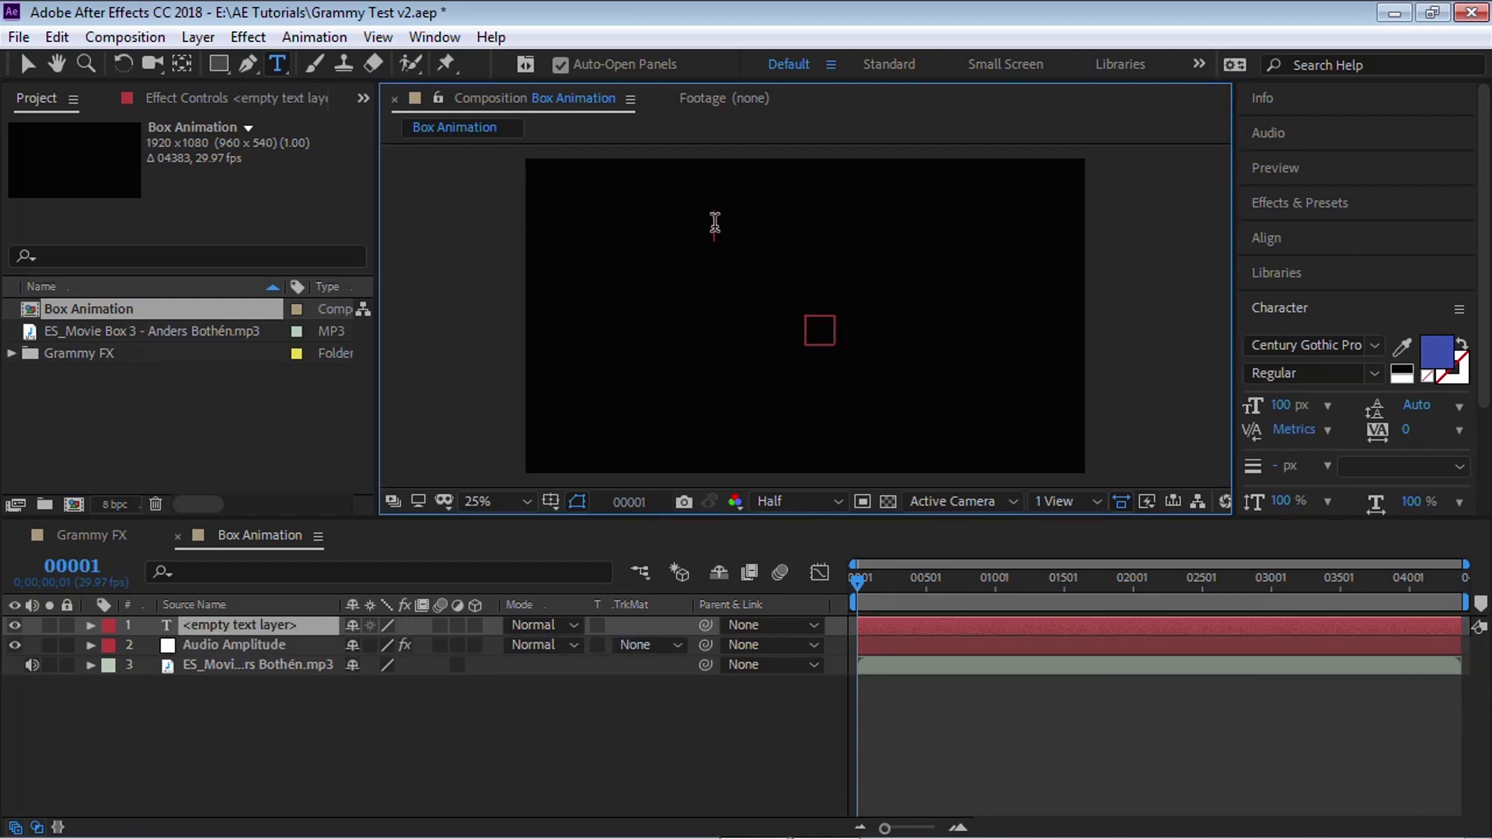
type("A")
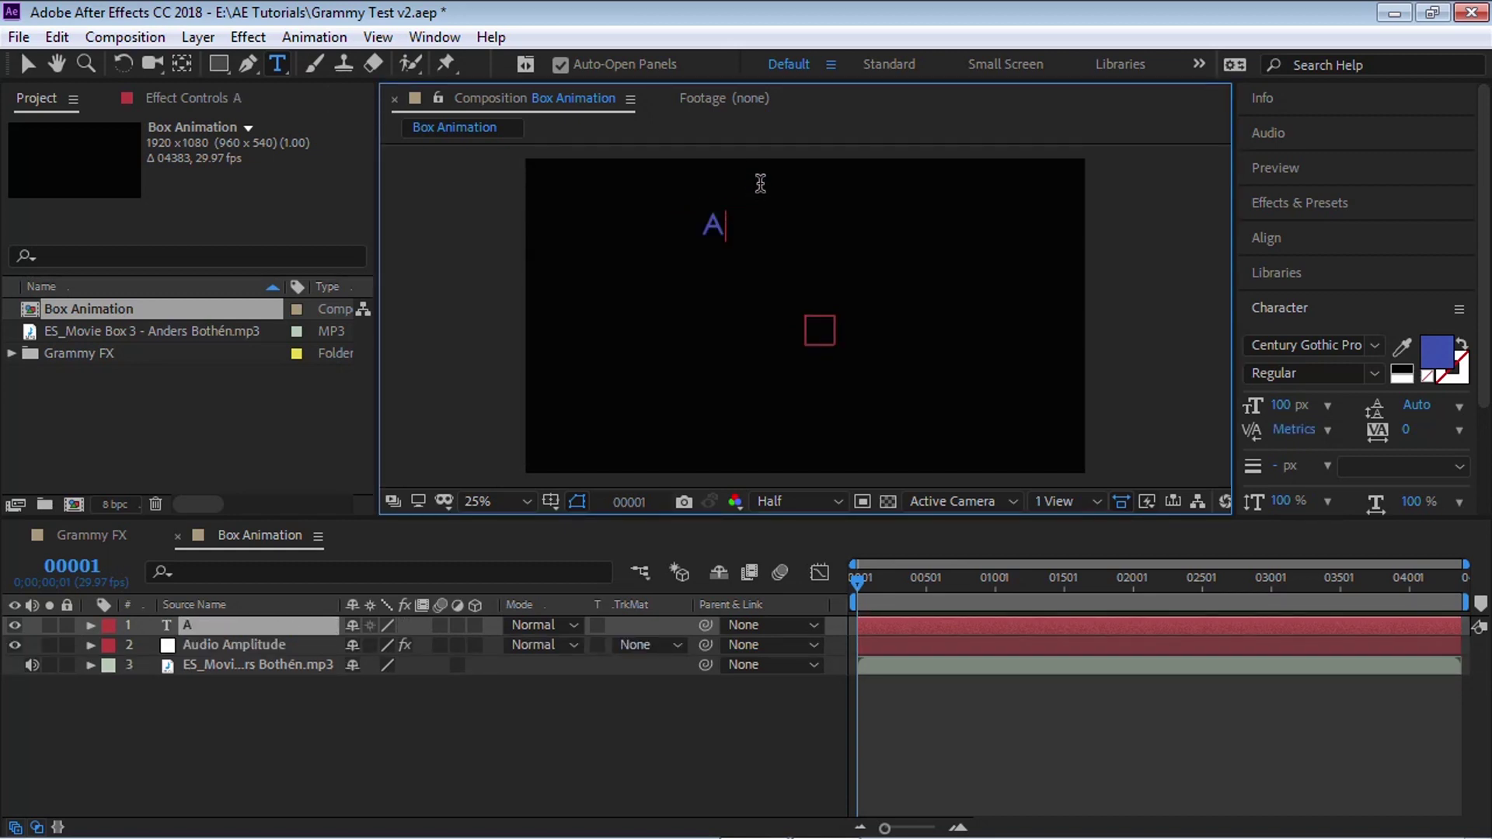
left_click(22, 57)
Step: Reveal Audio Amplitude's Both Channels slider, collapse its Left Channel and Right Channel effects, and enlarge the timeline area
left_click(91, 645)
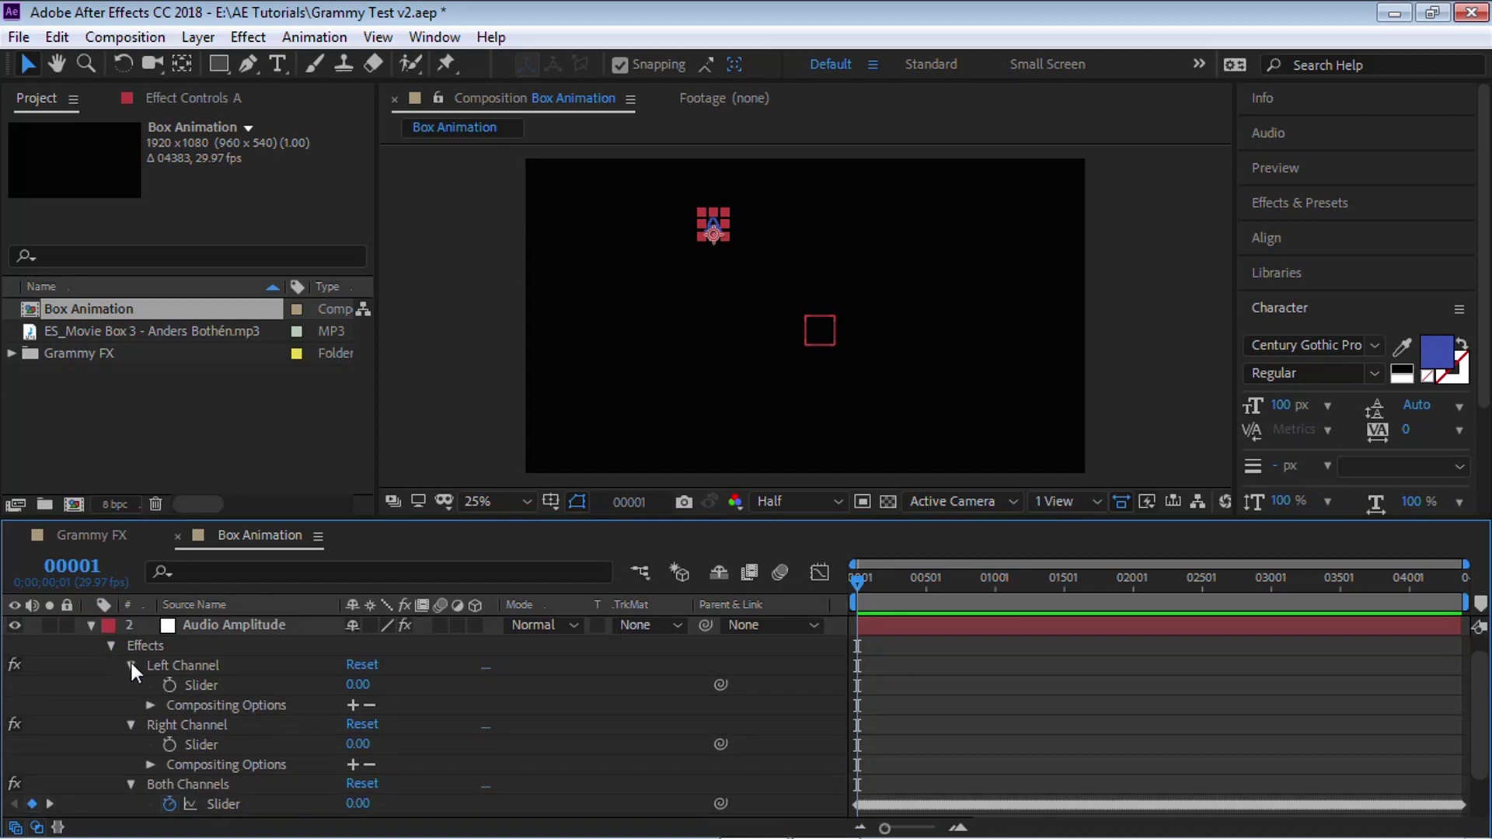
left_click(132, 666)
left_click(132, 684)
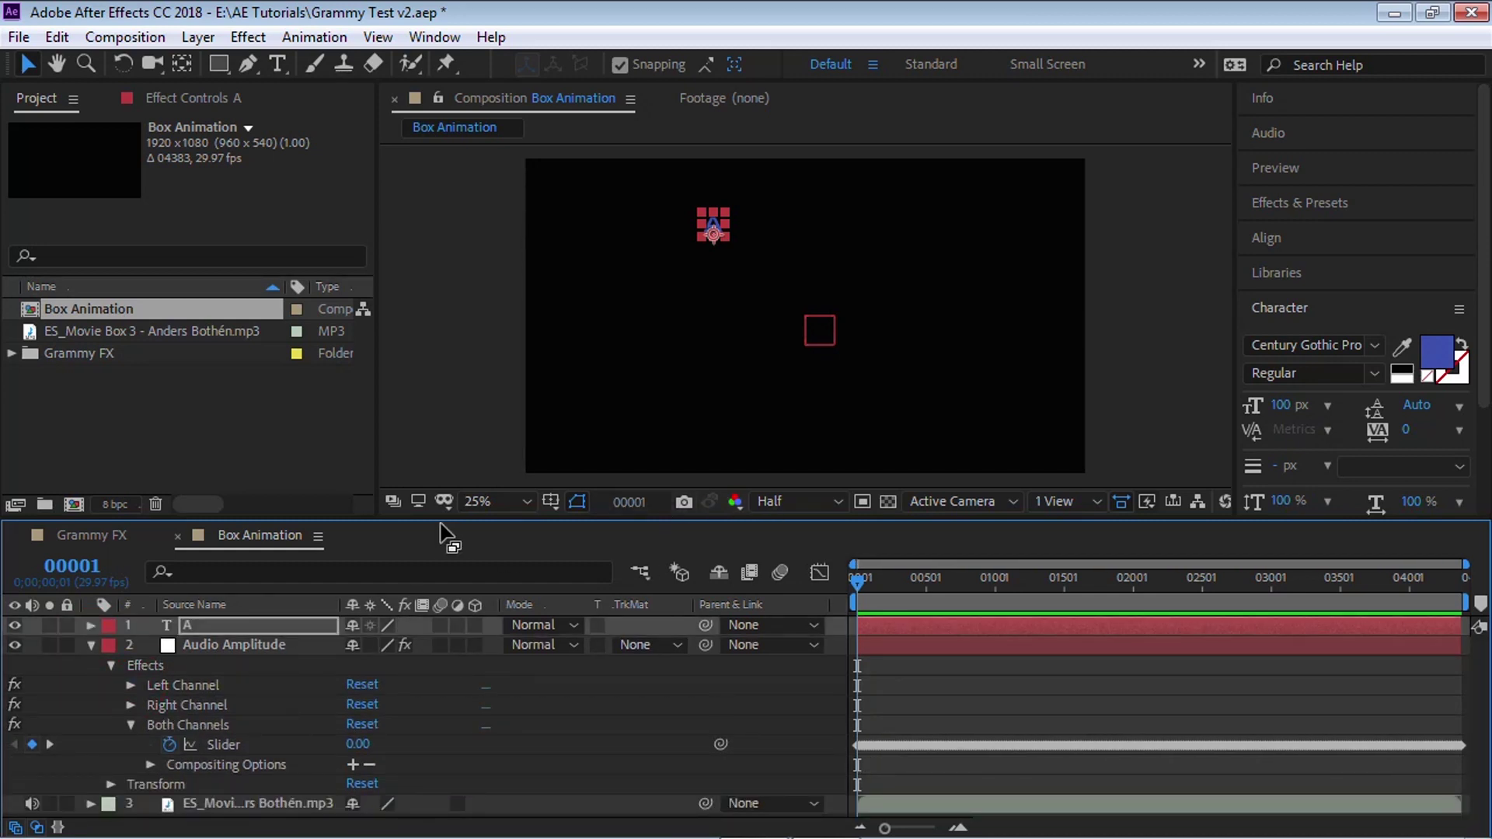
left_click_drag(385, 519, 295, 409)
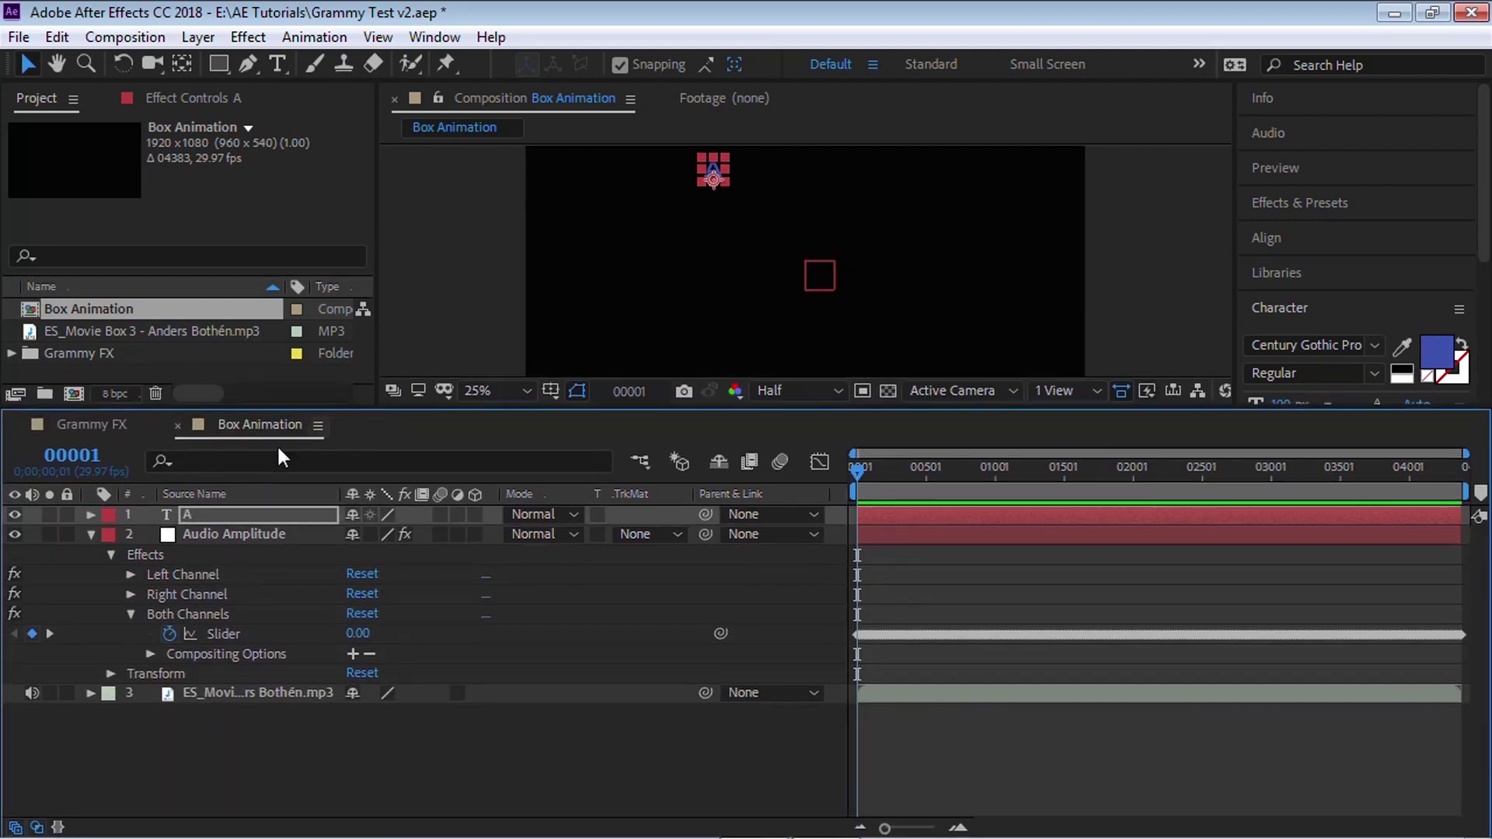
Step: Add an expression to the Source Text property of text layer A and make its expression field taller
left_click(90, 514)
left_click(110, 535)
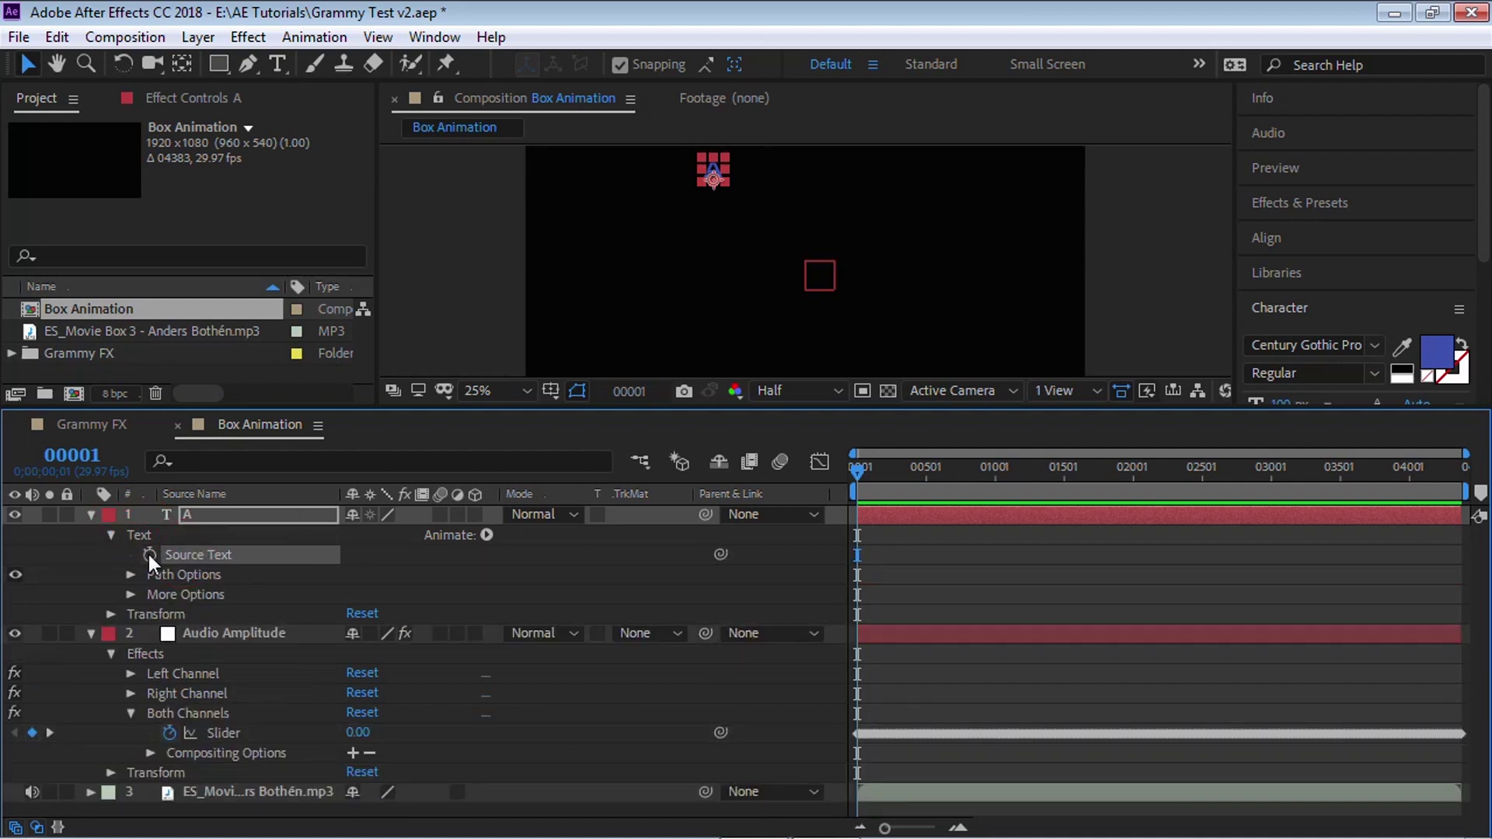
left_click(148, 555, "alt")
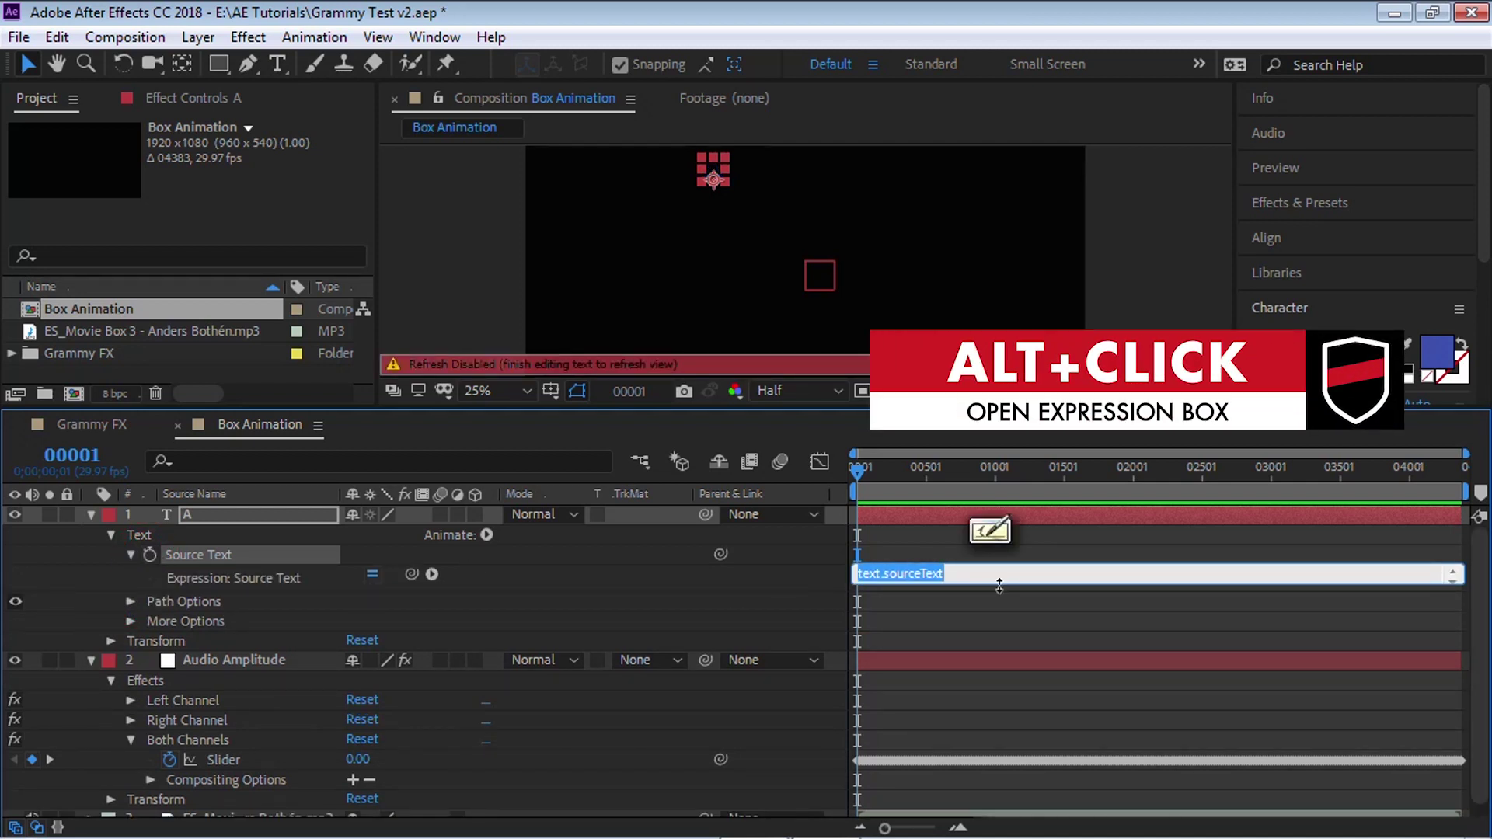
left_click_drag(1000, 586, 999, 599)
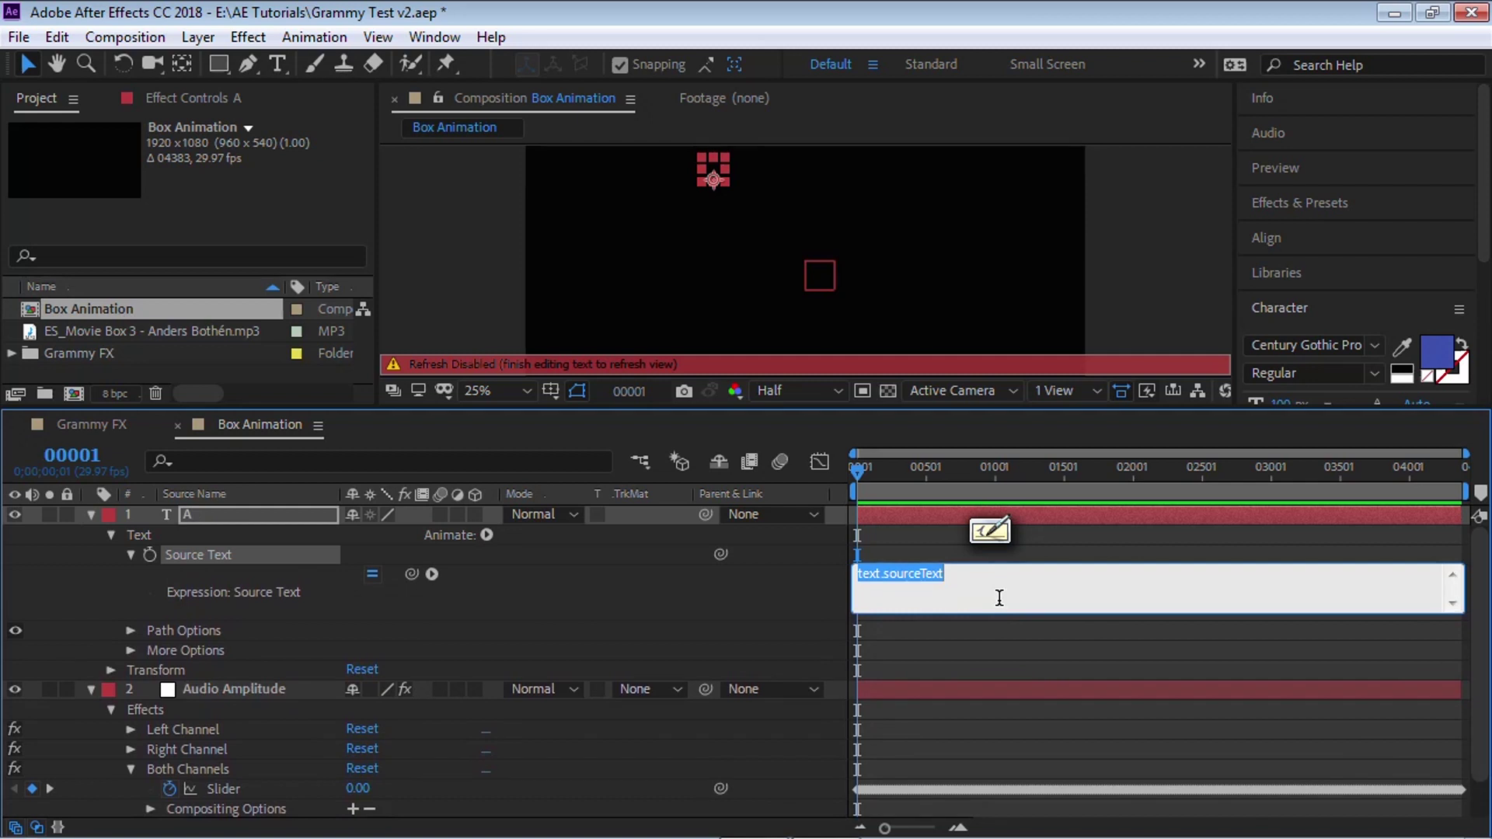
left_click(432, 574)
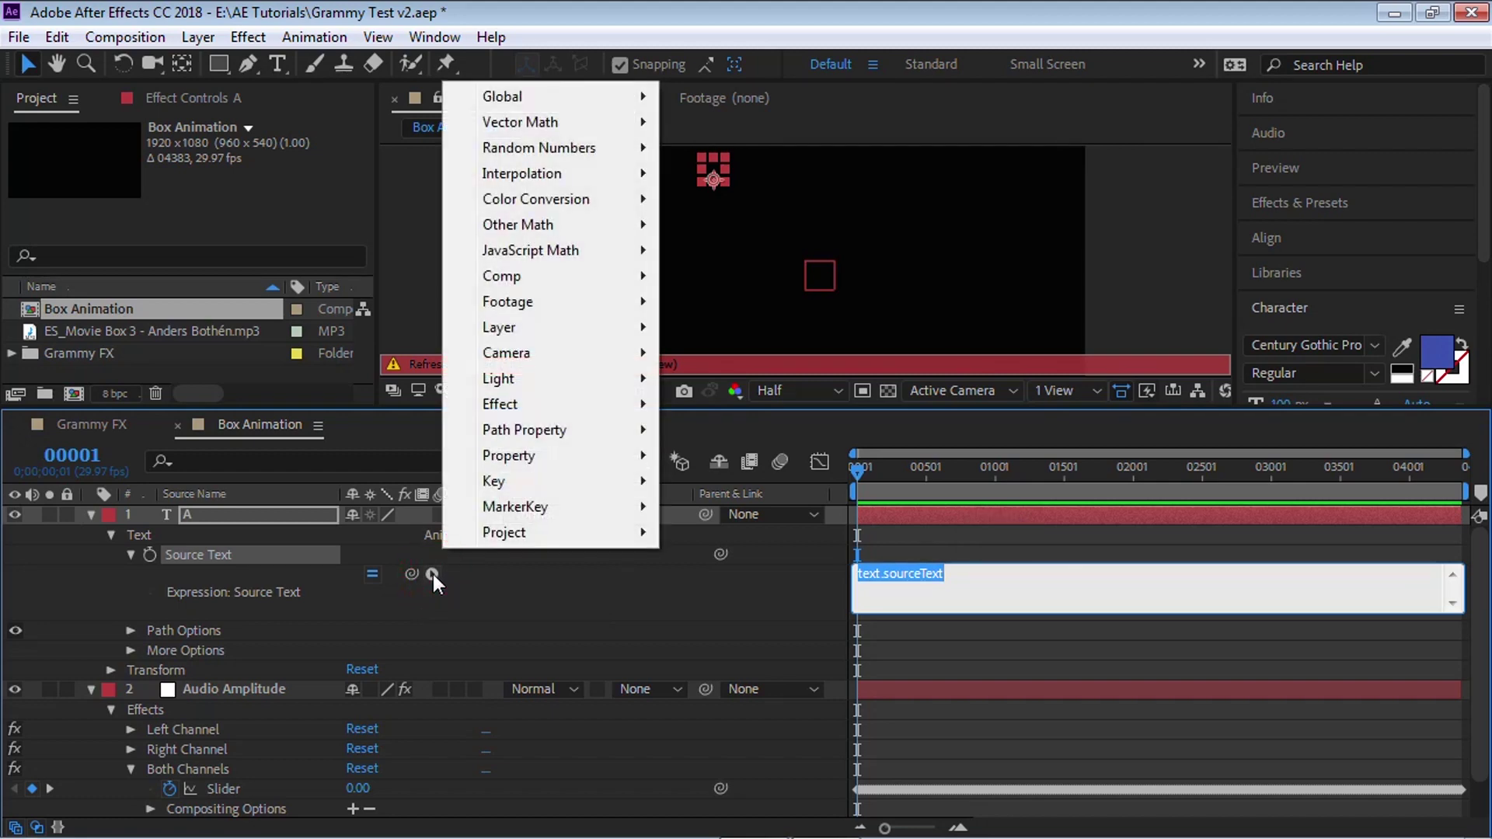
mouse_move(561, 357)
left_click(533, 565)
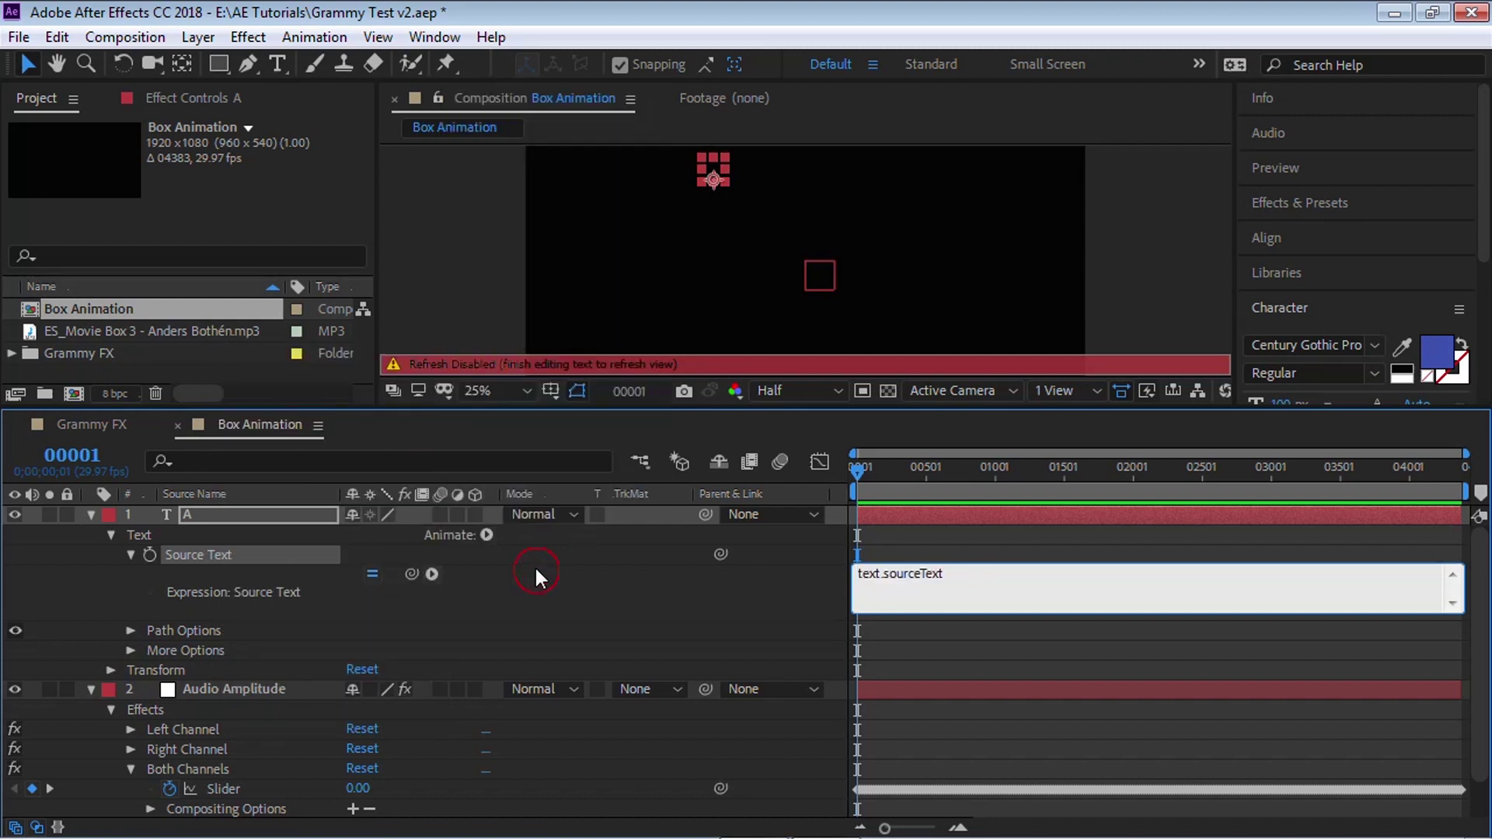
left_click(534, 565)
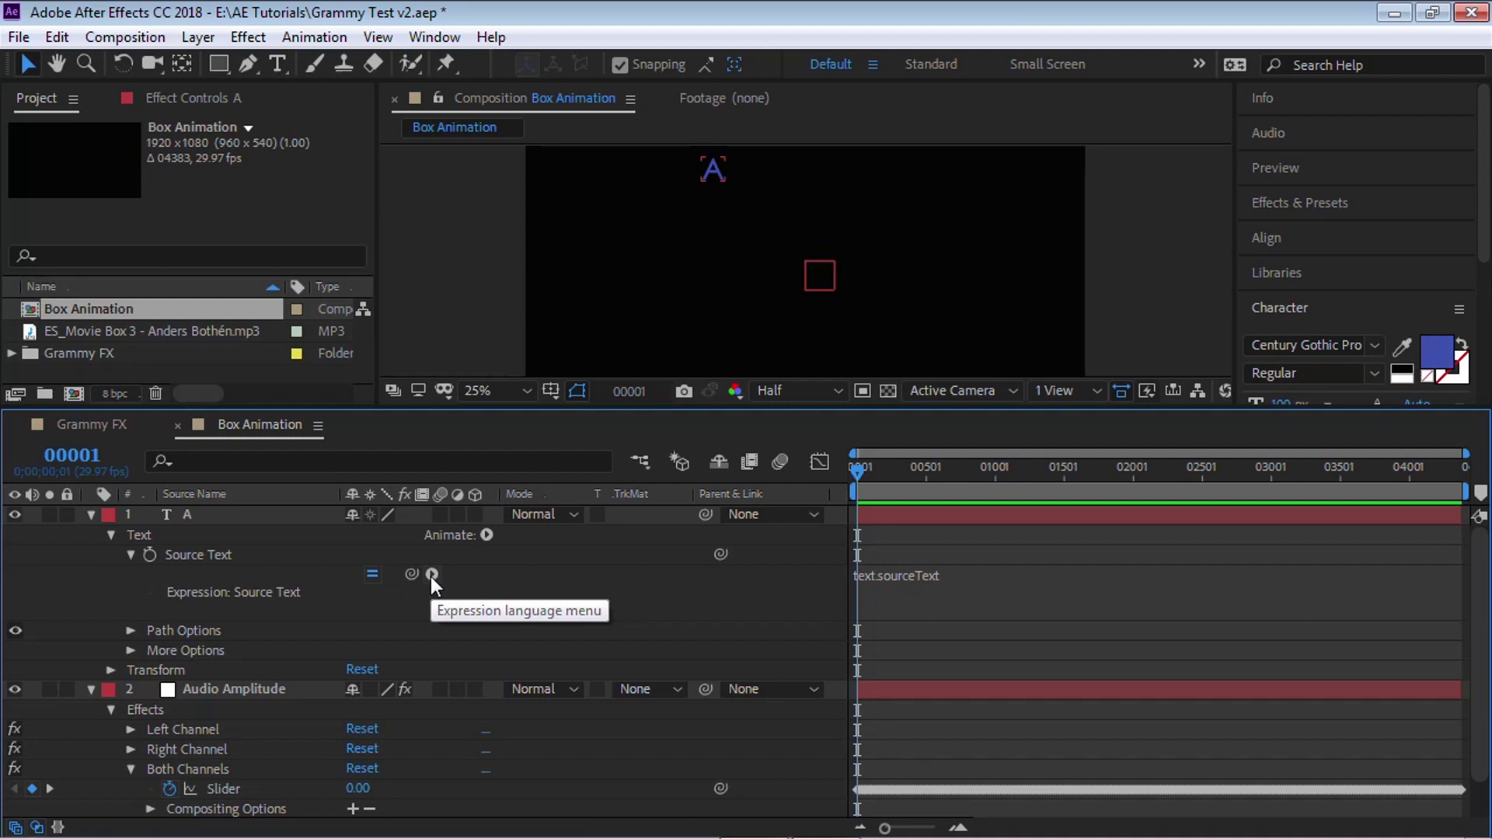
Step: Replace text layer A's Source Text expression with a link to the Audio Amplitude layer's Both Channels Slider
left_click(921, 578)
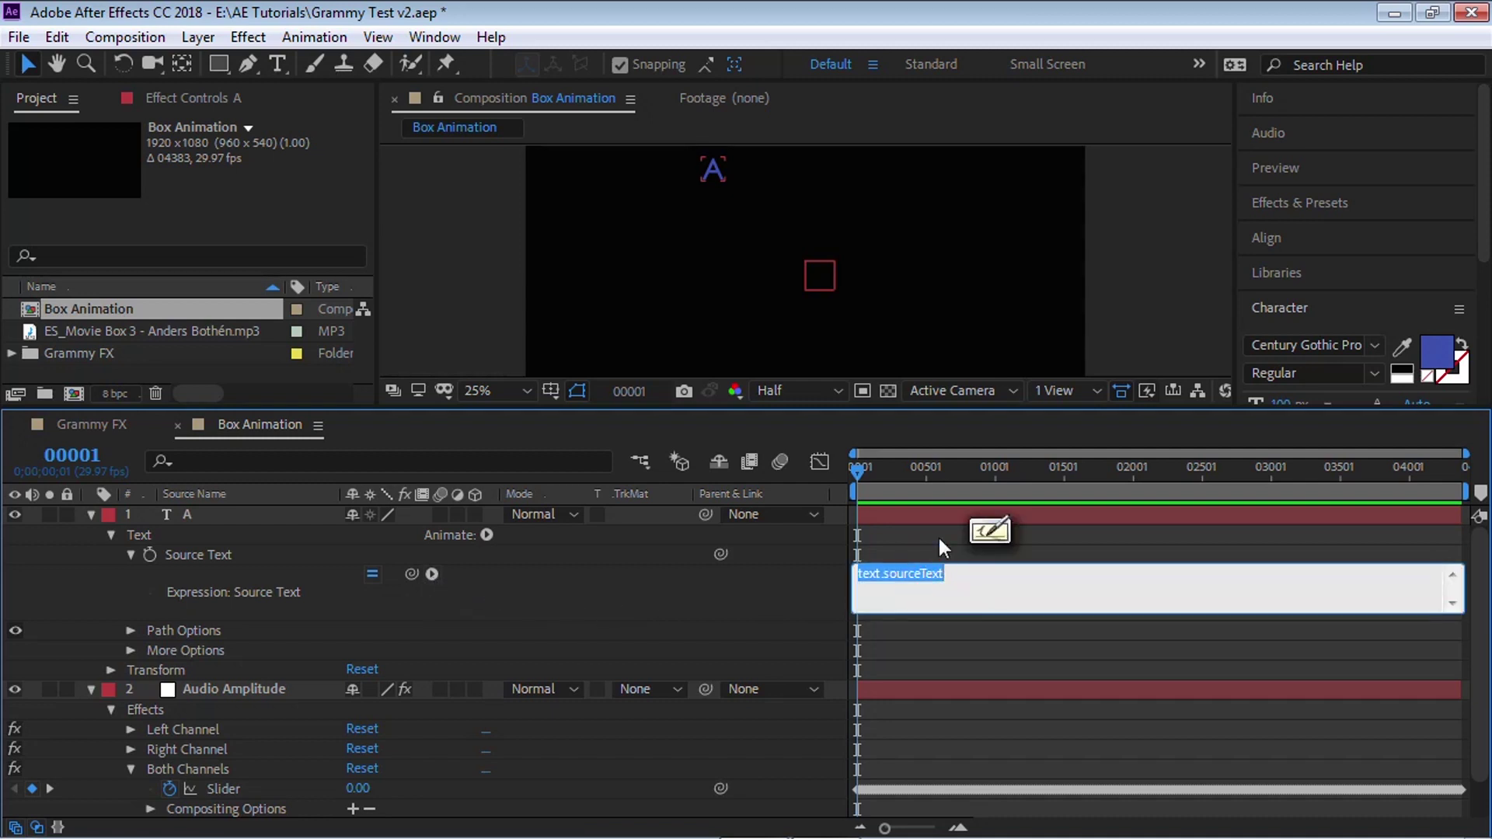
key("BackSpace")
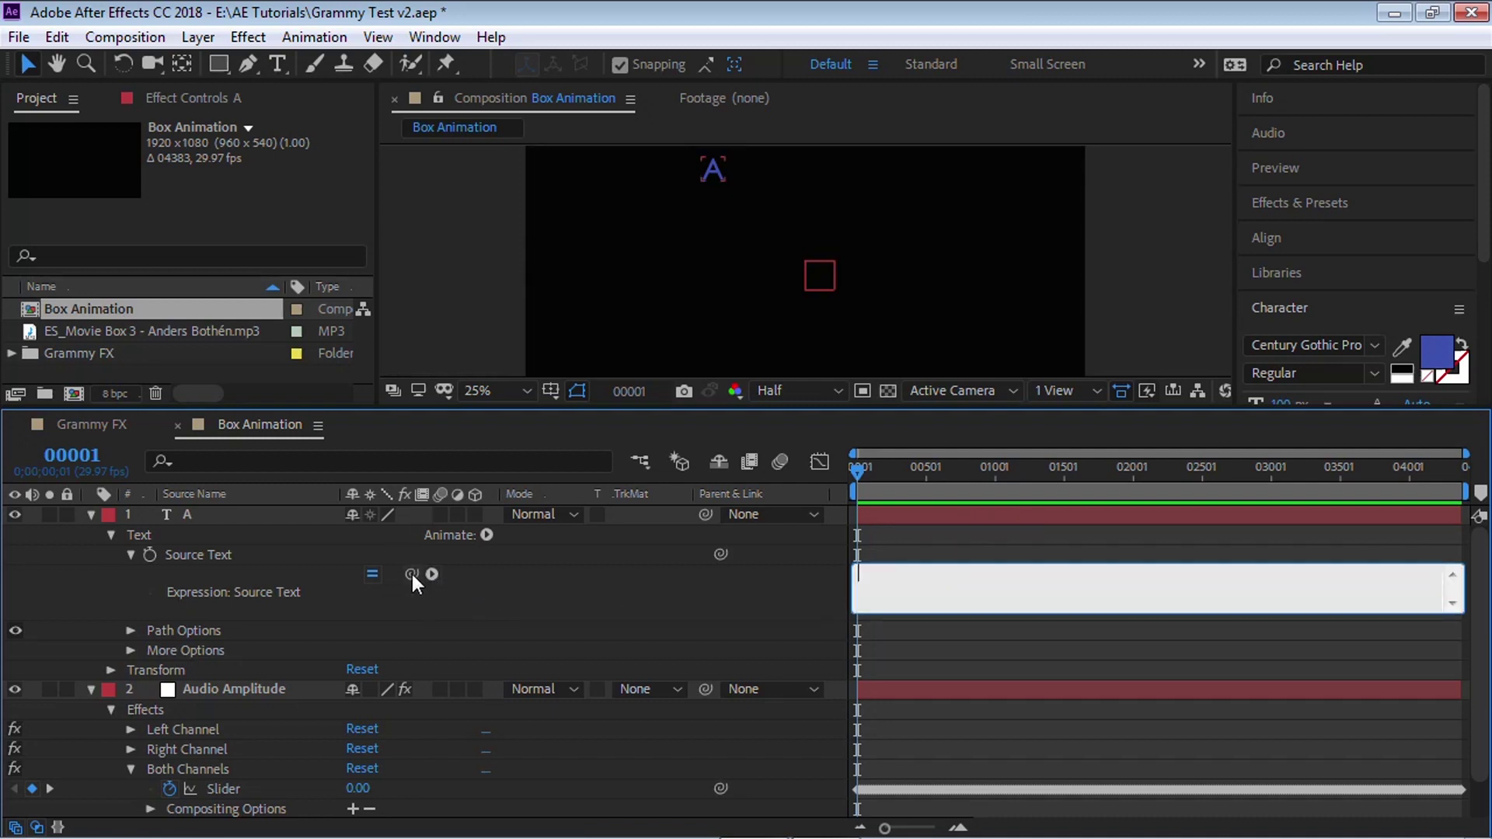
left_click_drag(412, 575, 243, 791)
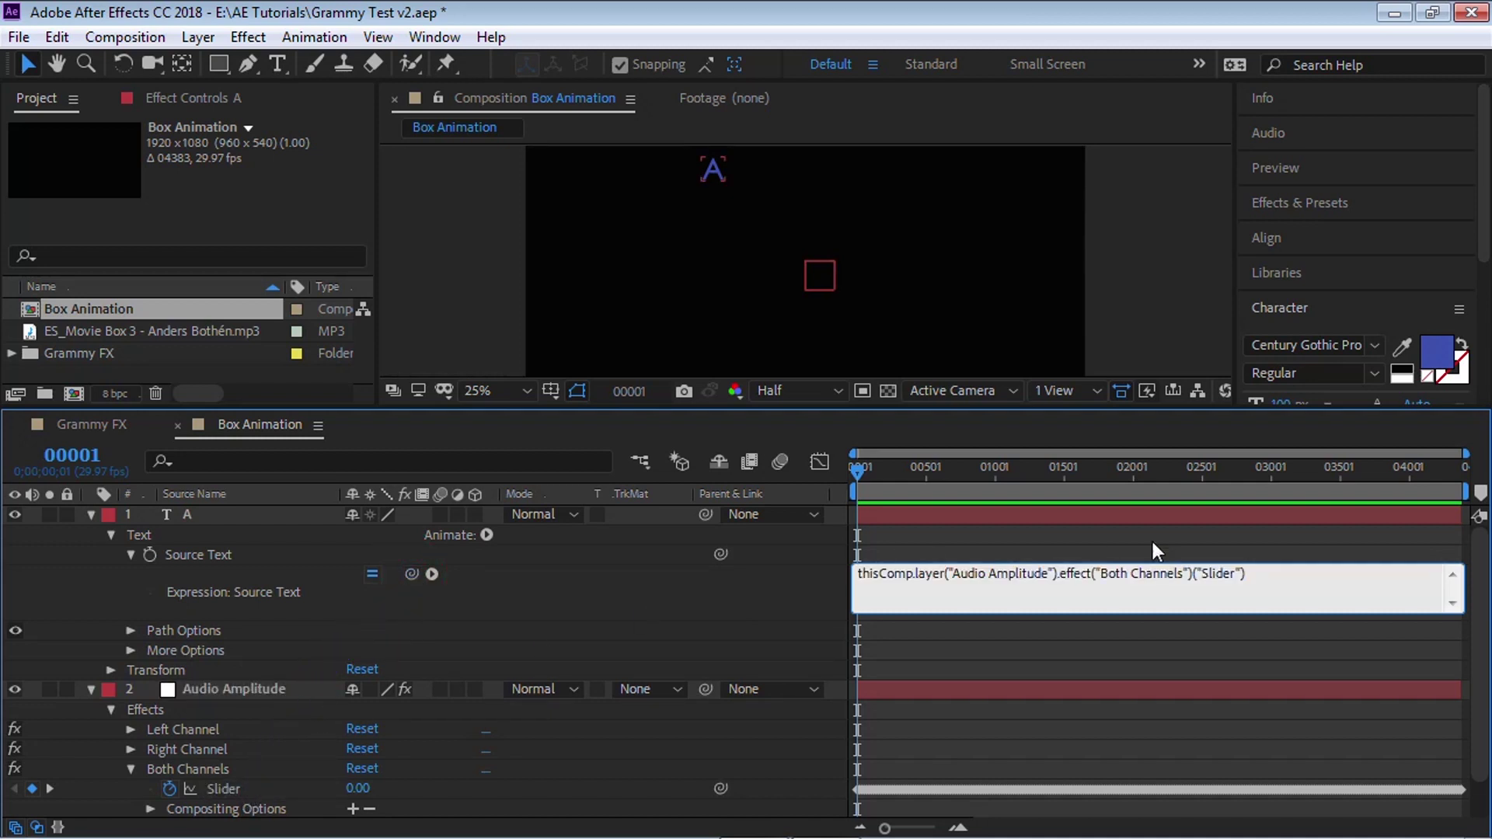
left_click_drag(1265, 573, 821, 559)
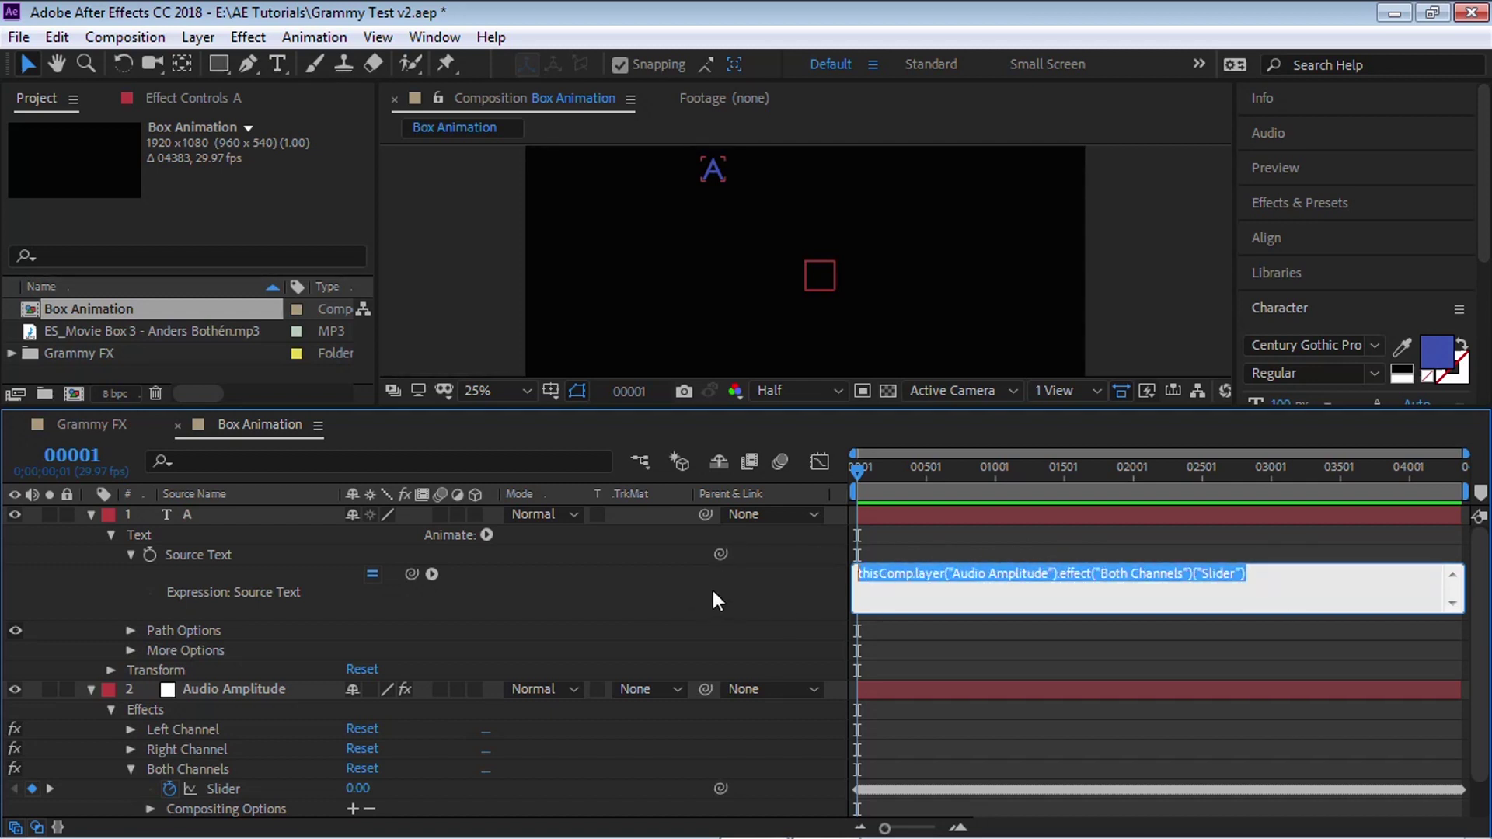
left_click_drag(861, 572, 908, 566)
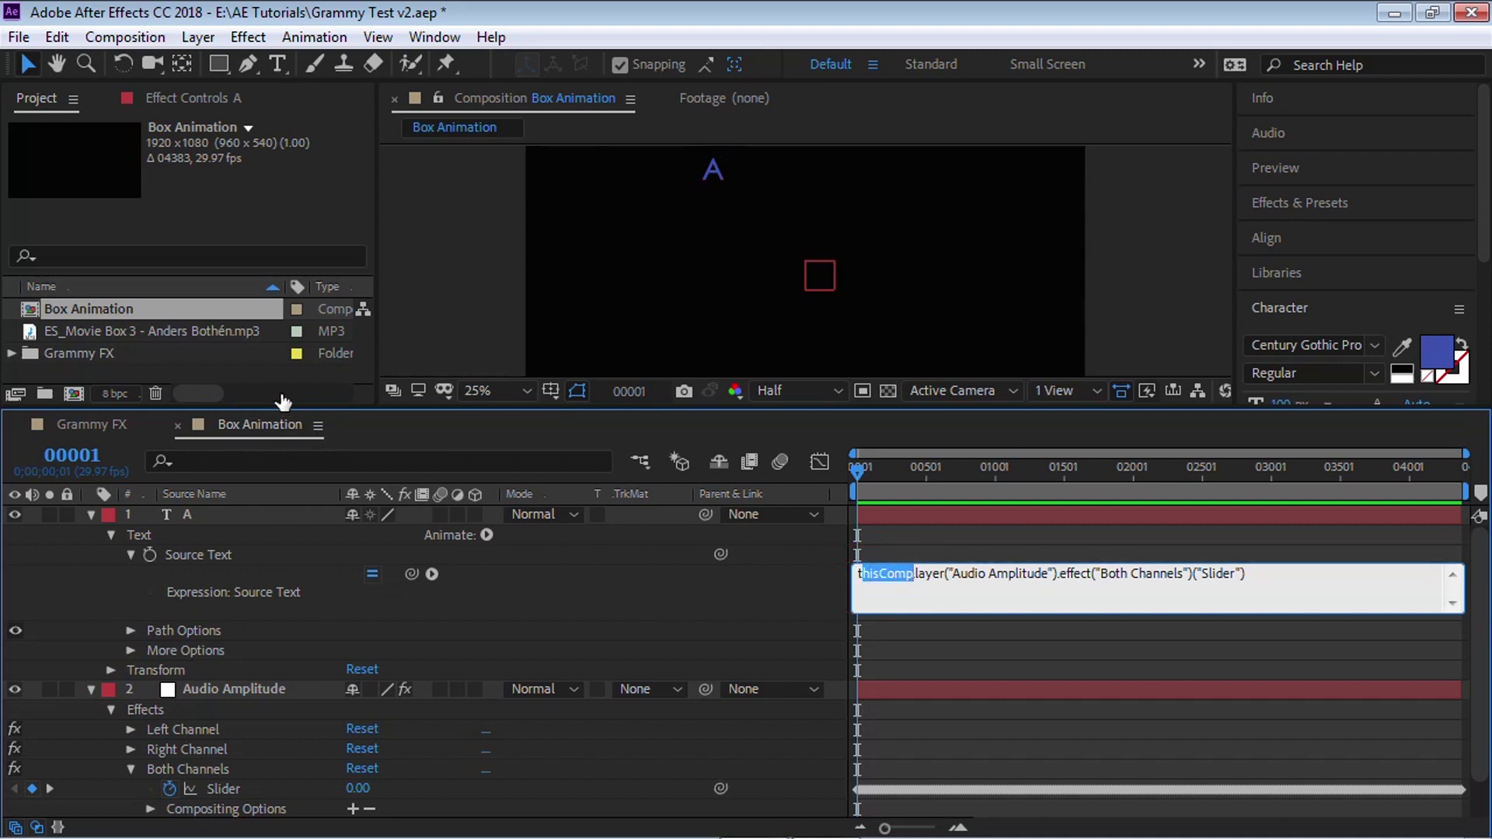
left_click_drag(925, 574, 1041, 574)
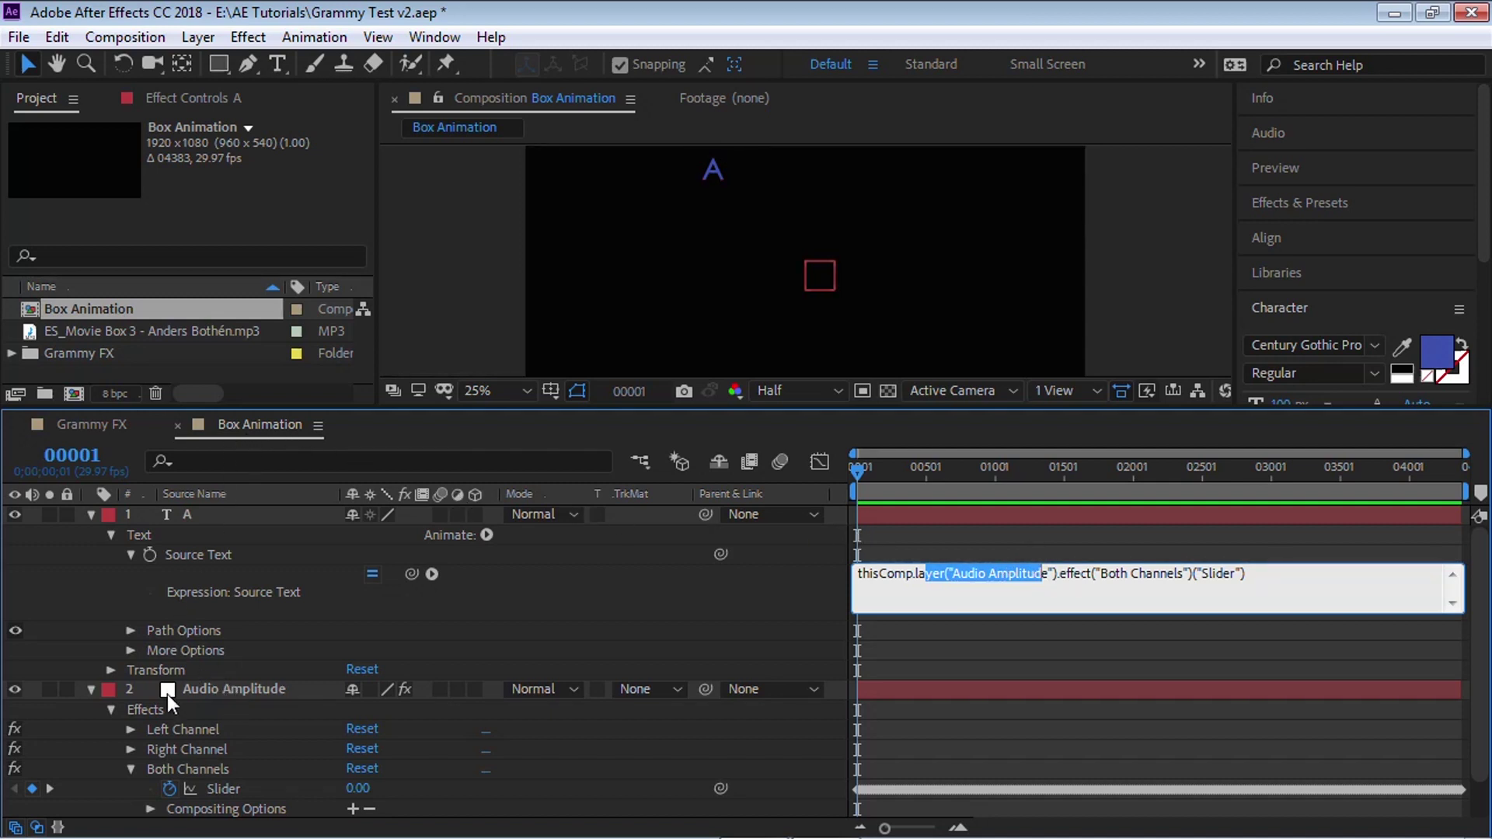
left_click_drag(1066, 574, 1092, 574)
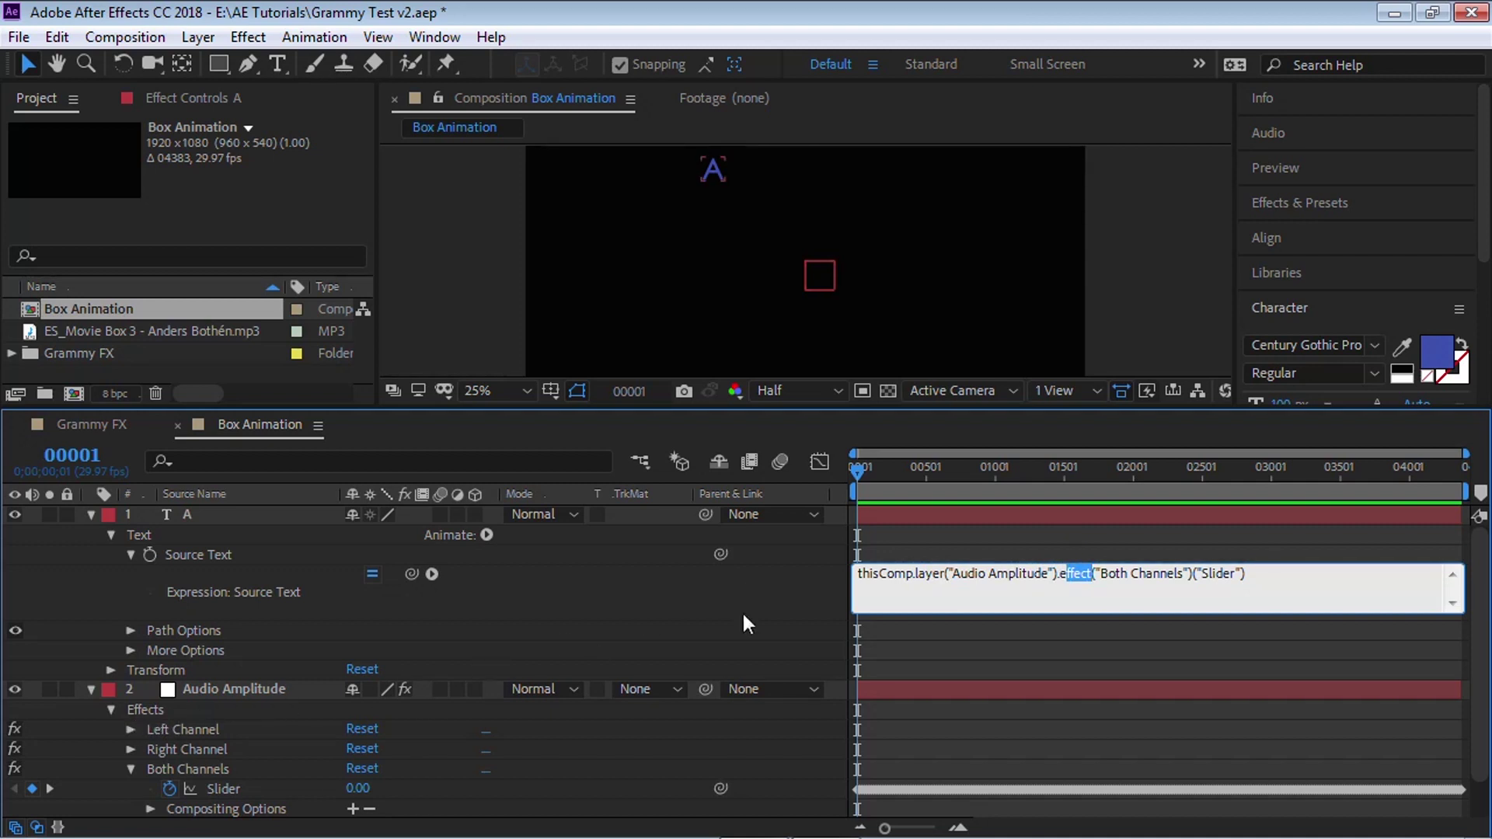
left_click_drag(1100, 574, 1182, 574)
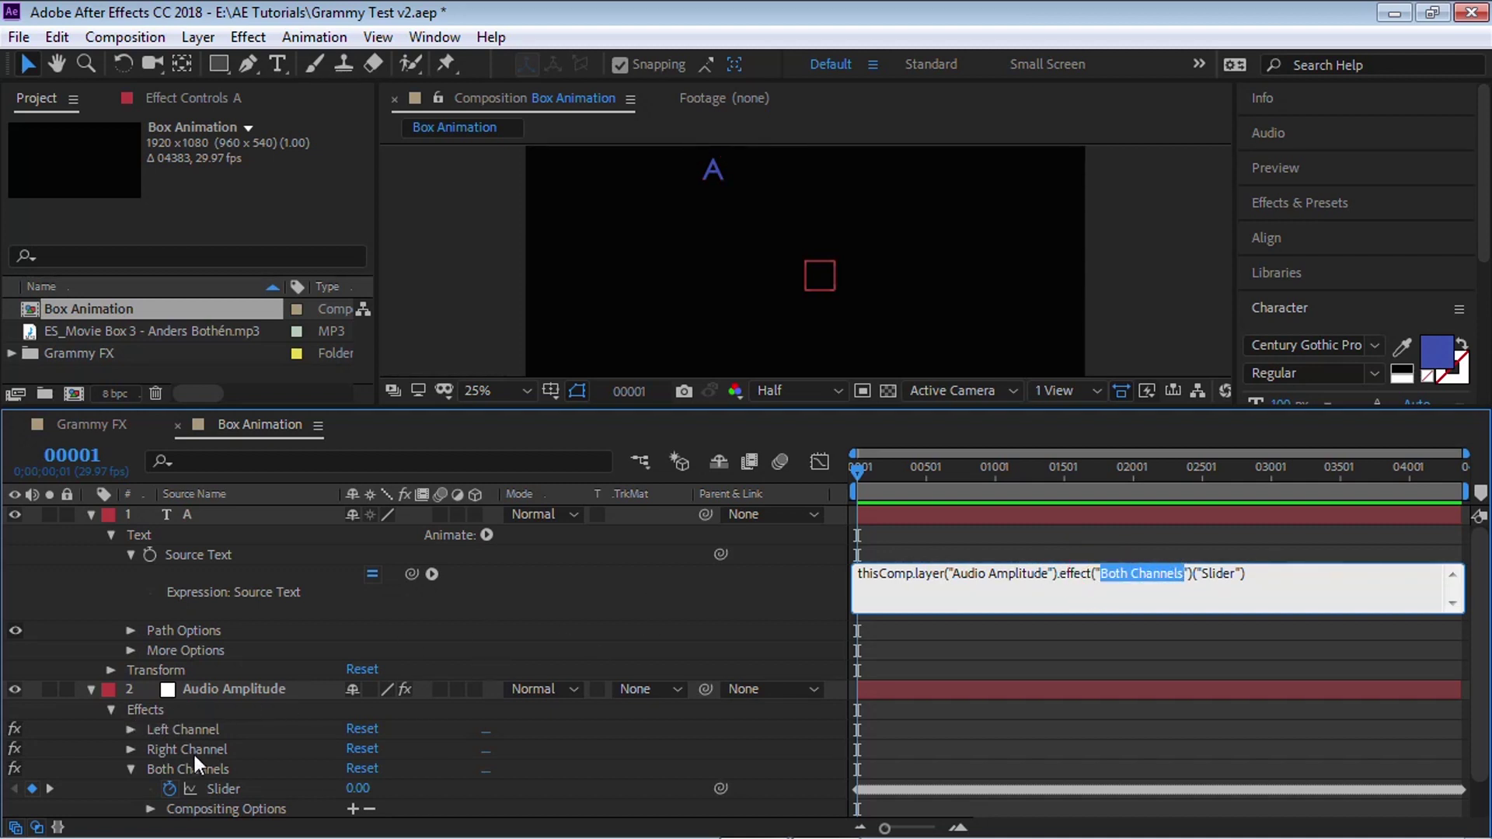
left_click_drag(1201, 575, 1253, 574)
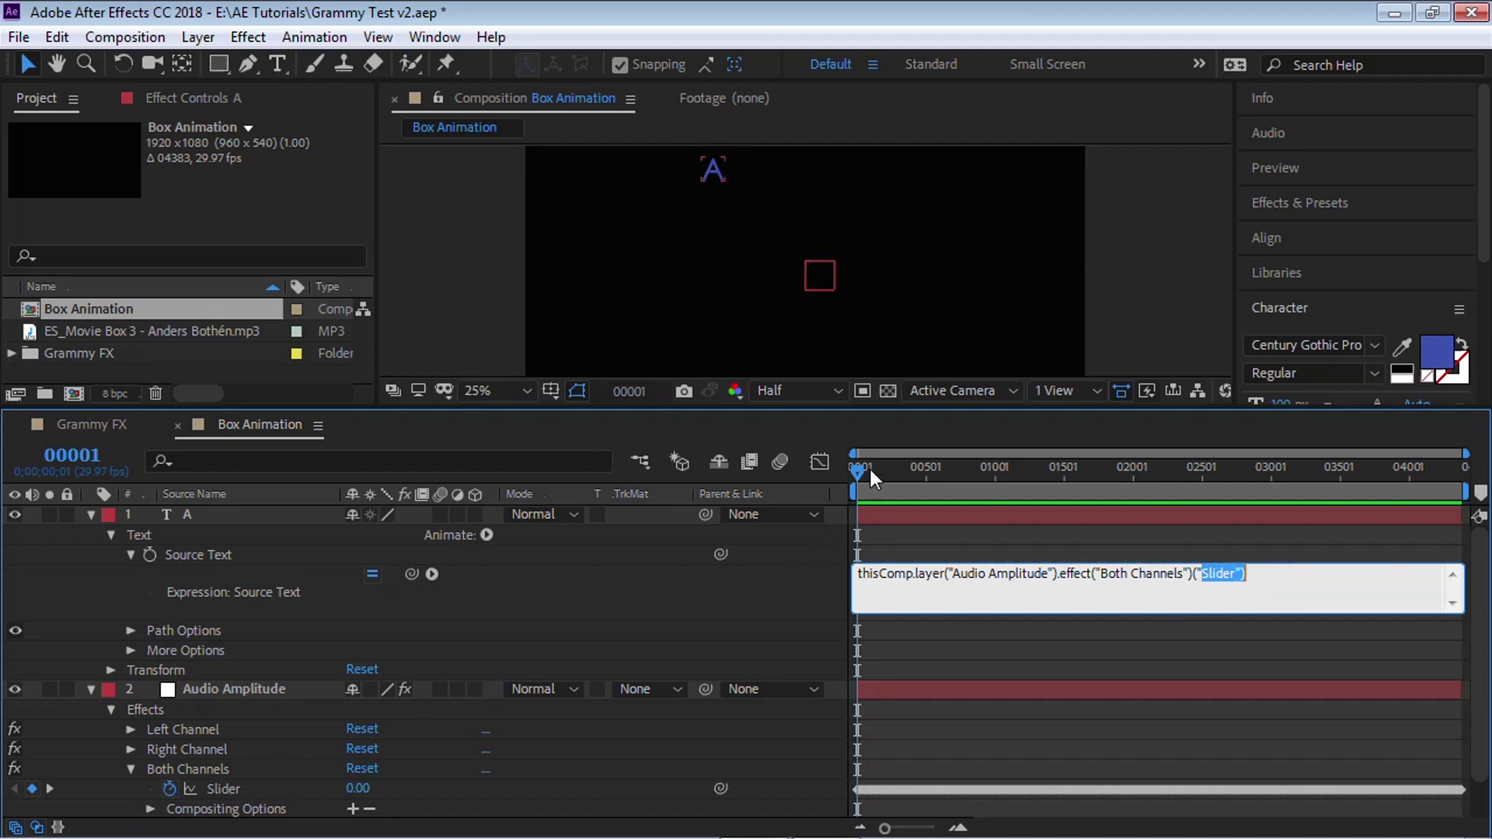
left_click(753, 586)
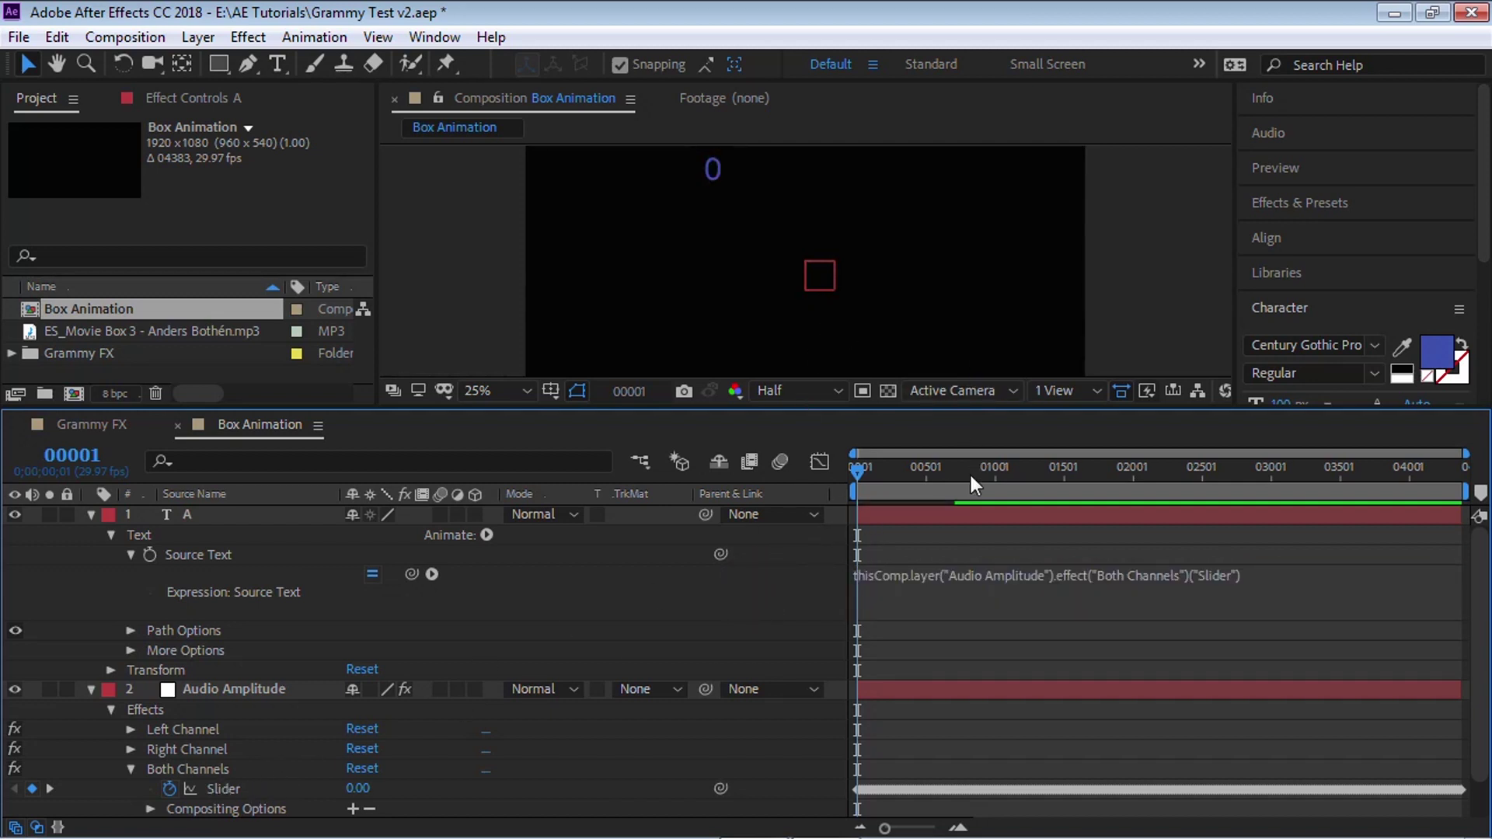
Step: Scrub the composition to frames 01200 and 02095 to compare the text layer's number with the audio slider value
left_click_drag(856, 473, 1023, 470)
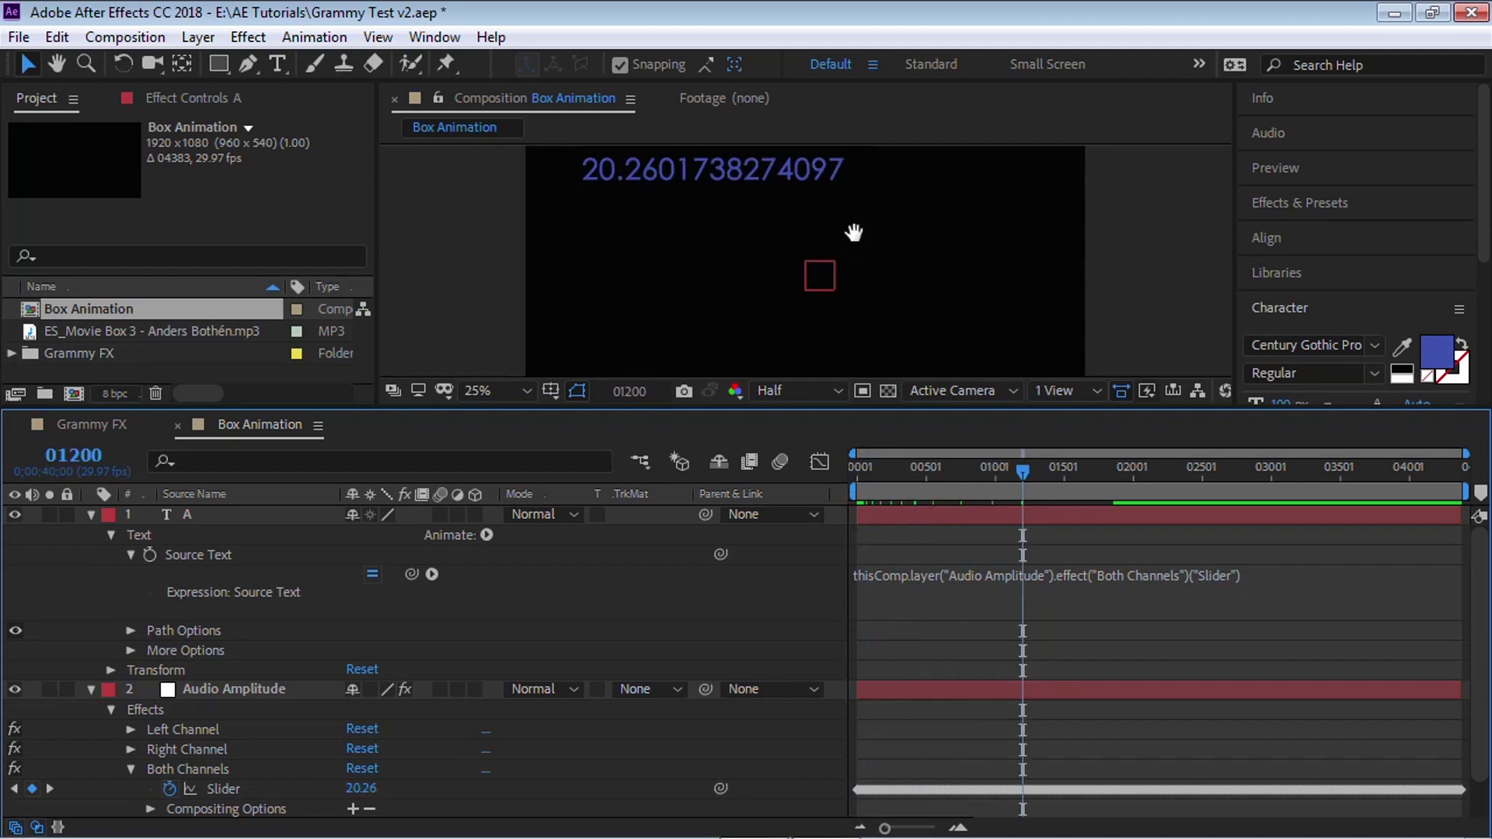
key("h")
left_click_drag(801, 209, 810, 241)
key("v")
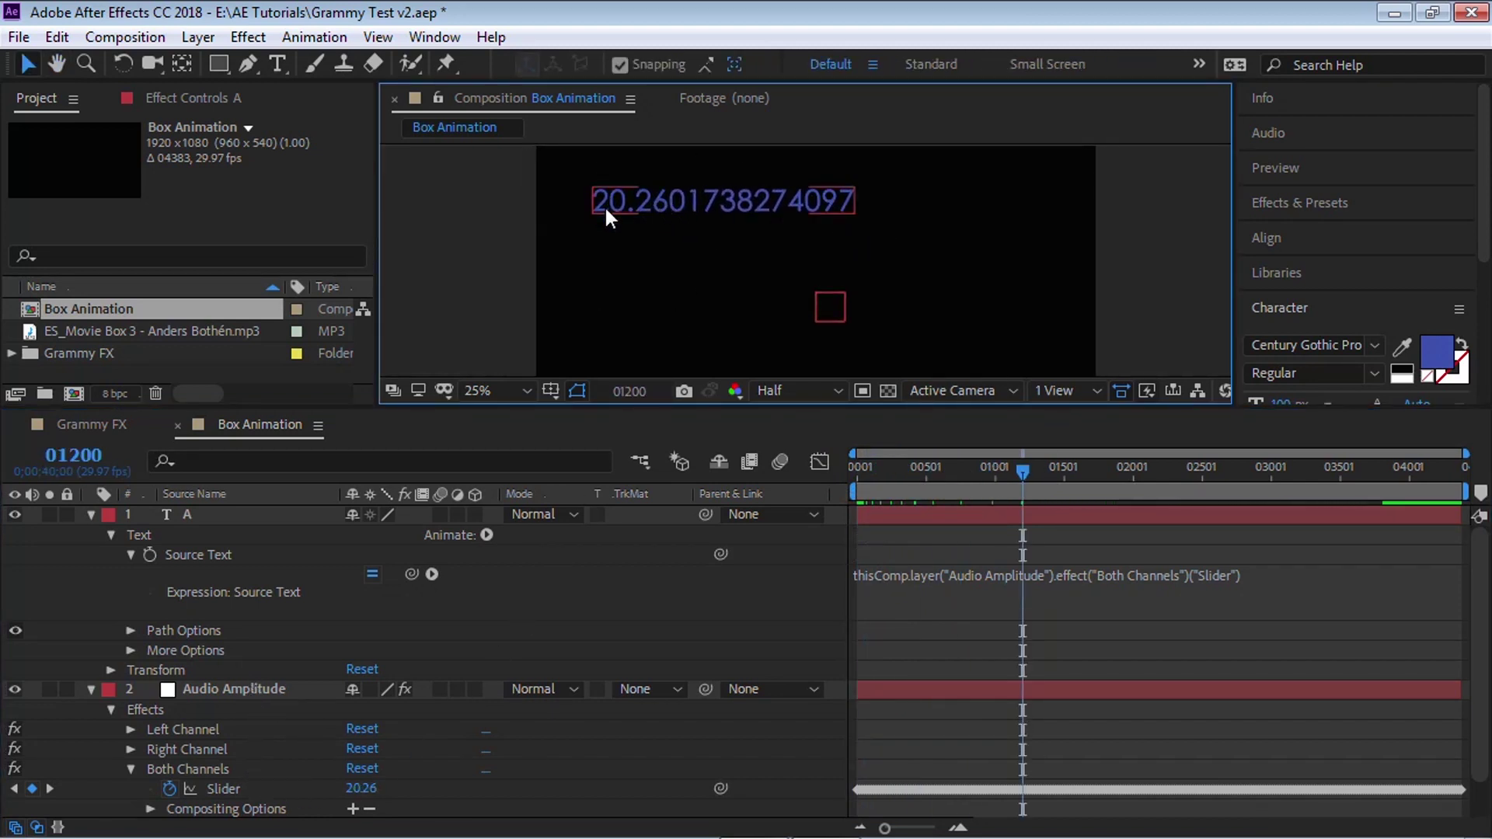
left_click_drag(1100, 468, 1147, 470)
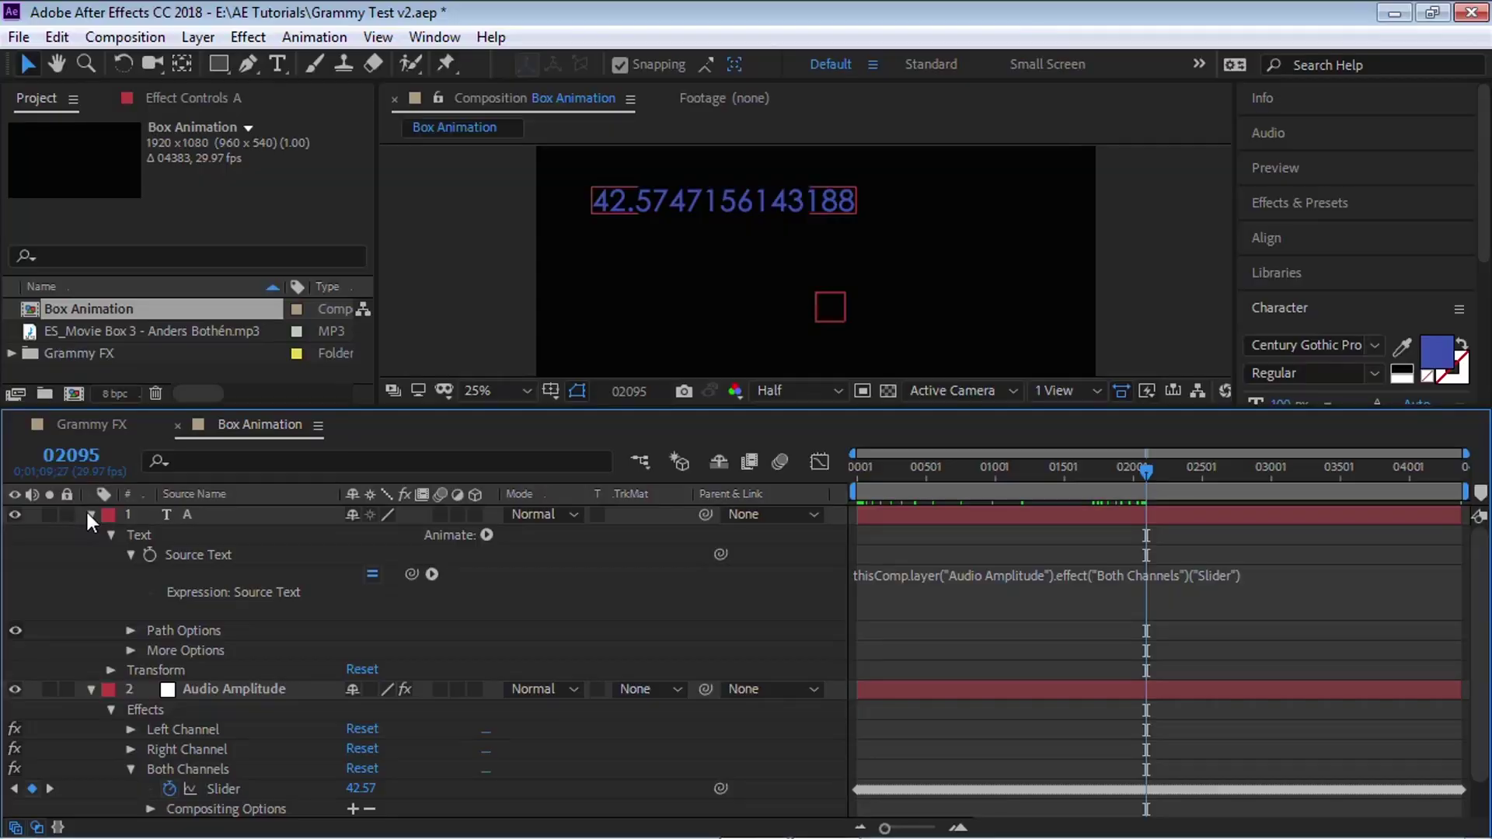
Step: Collapse the properties of layers A and Audio Amplitude, and hide text layer A
left_click(90, 514)
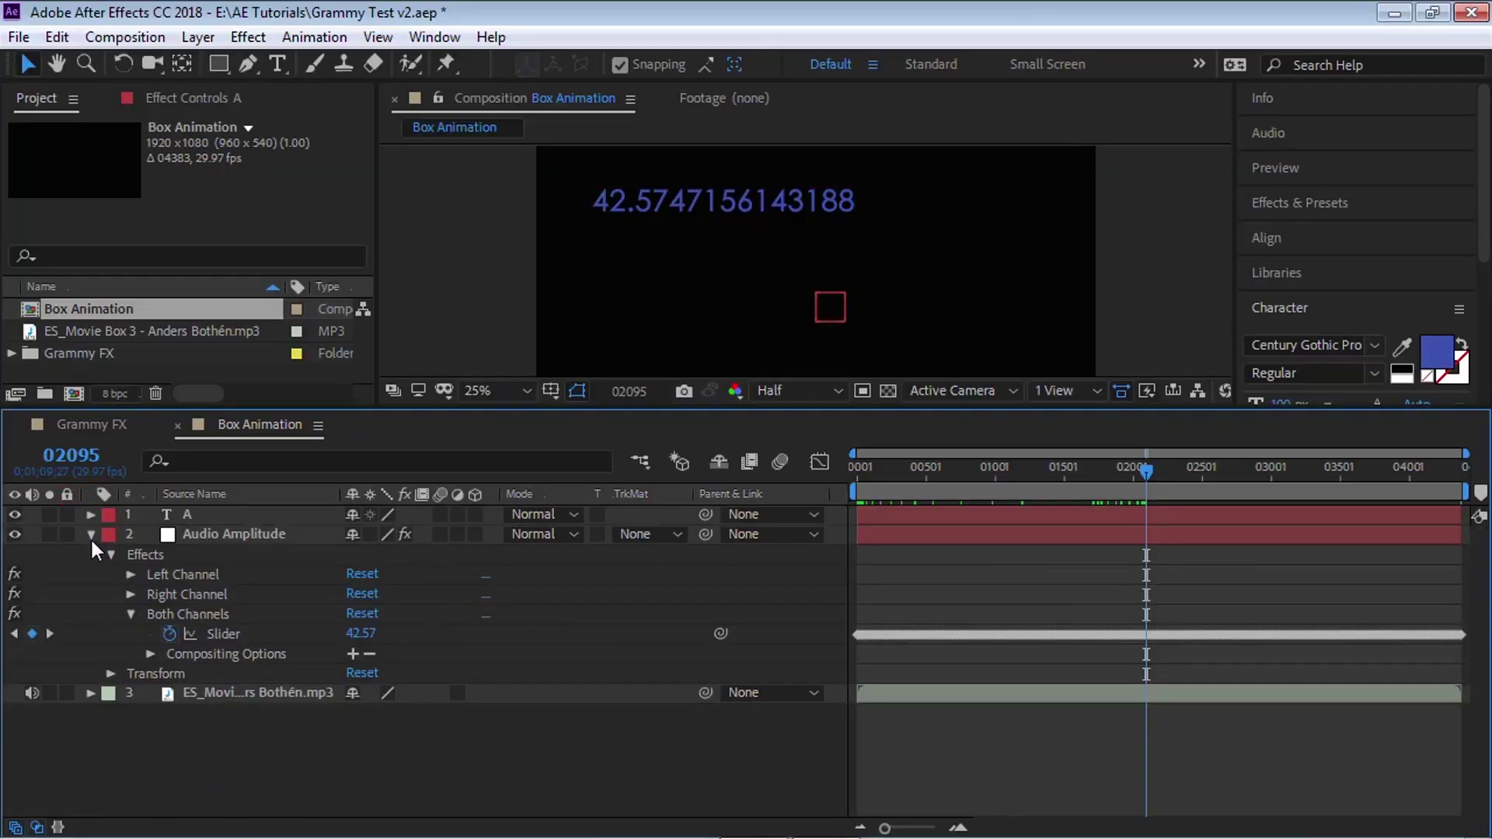
left_click(90, 534)
left_click(194, 514)
left_click(15, 514)
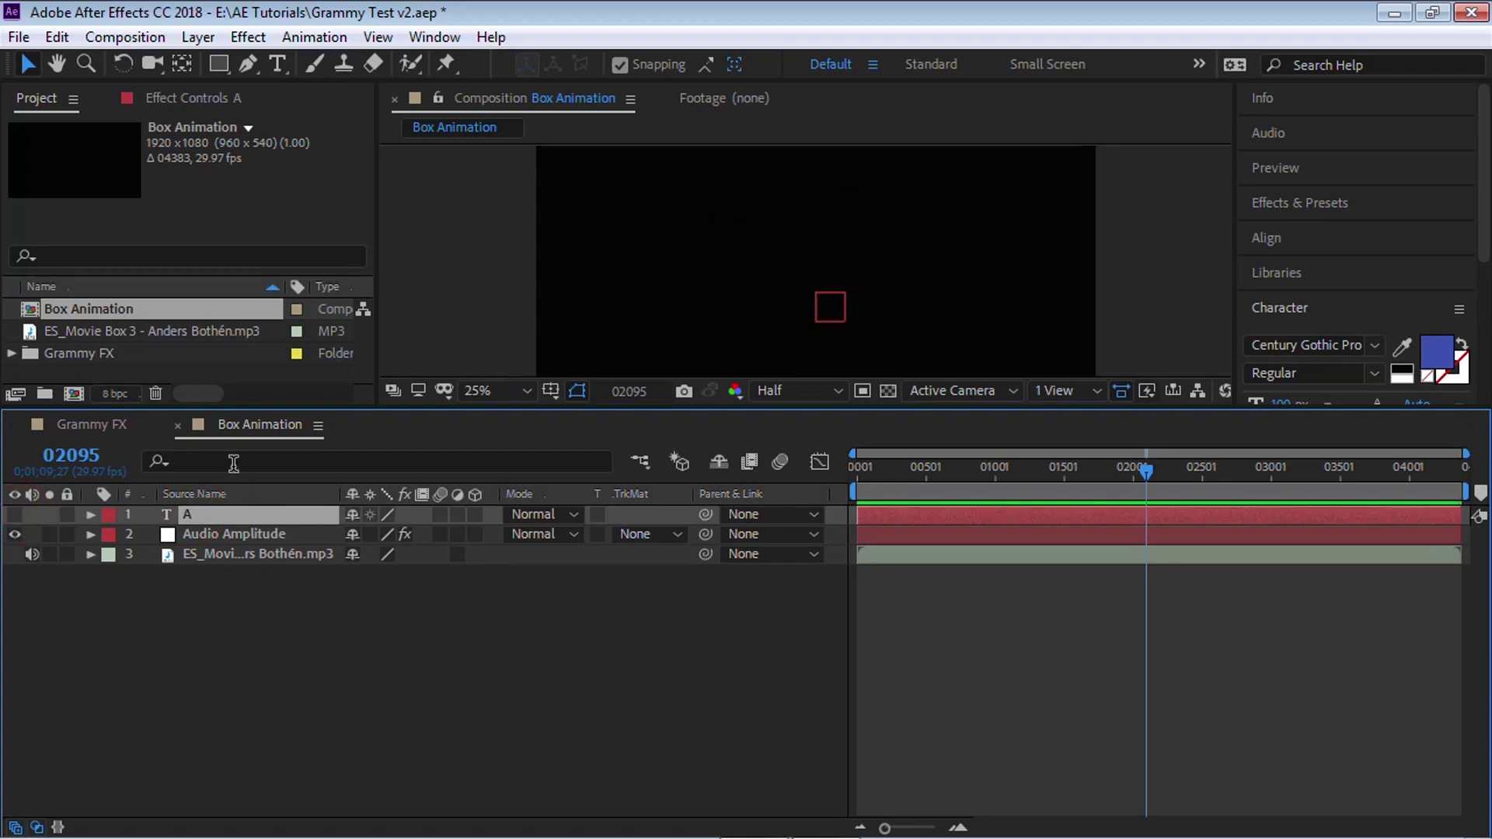
Step: Enlarge the composition view, deselect everything, and create a composition-sized rectangle on a new shape layer
left_click_drag(235, 412, 231, 503)
left_click(56, 37)
left_click(152, 463)
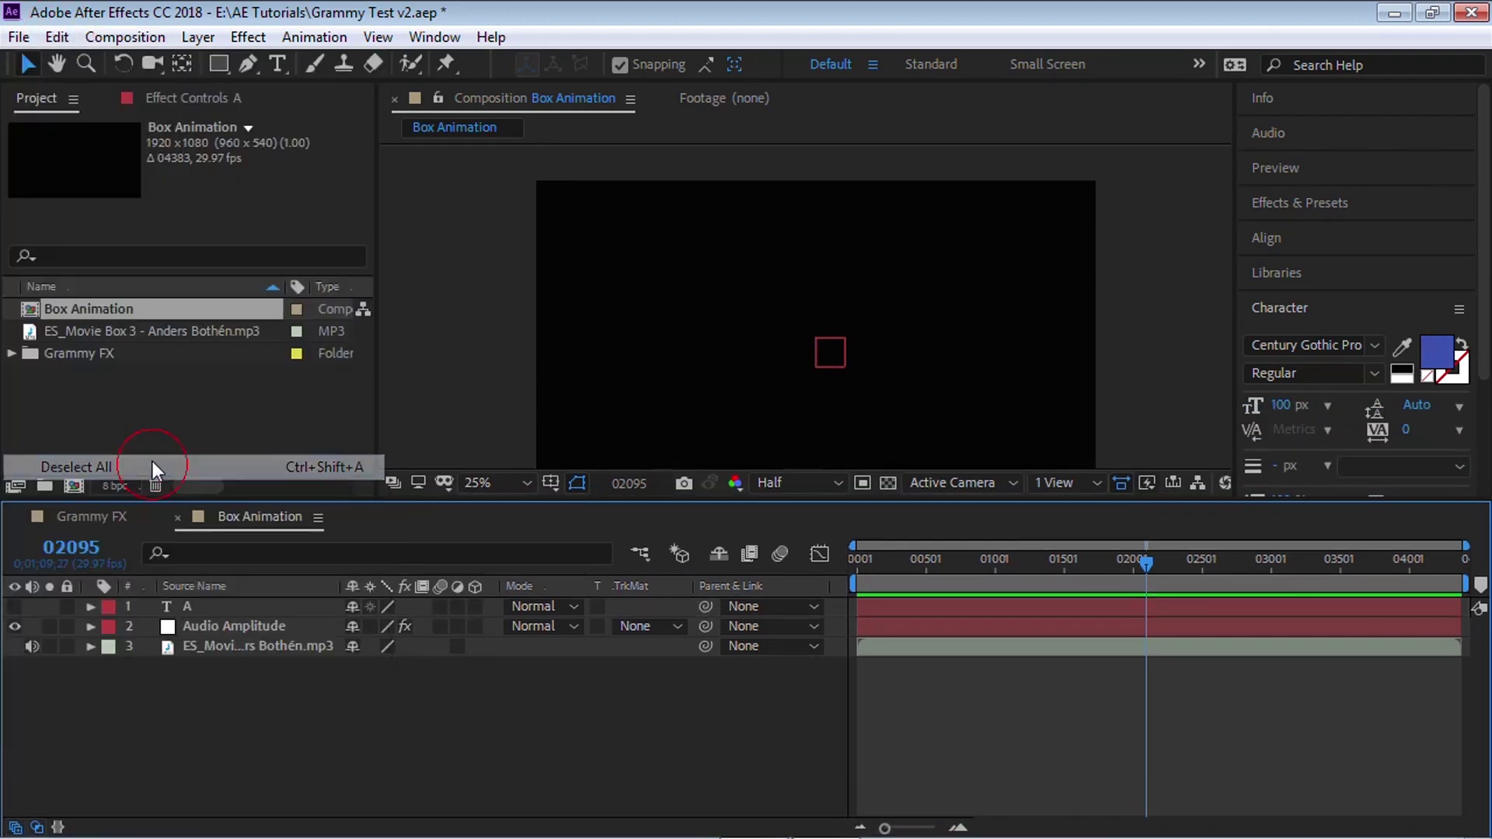
left_click_drag(225, 67, 286, 56)
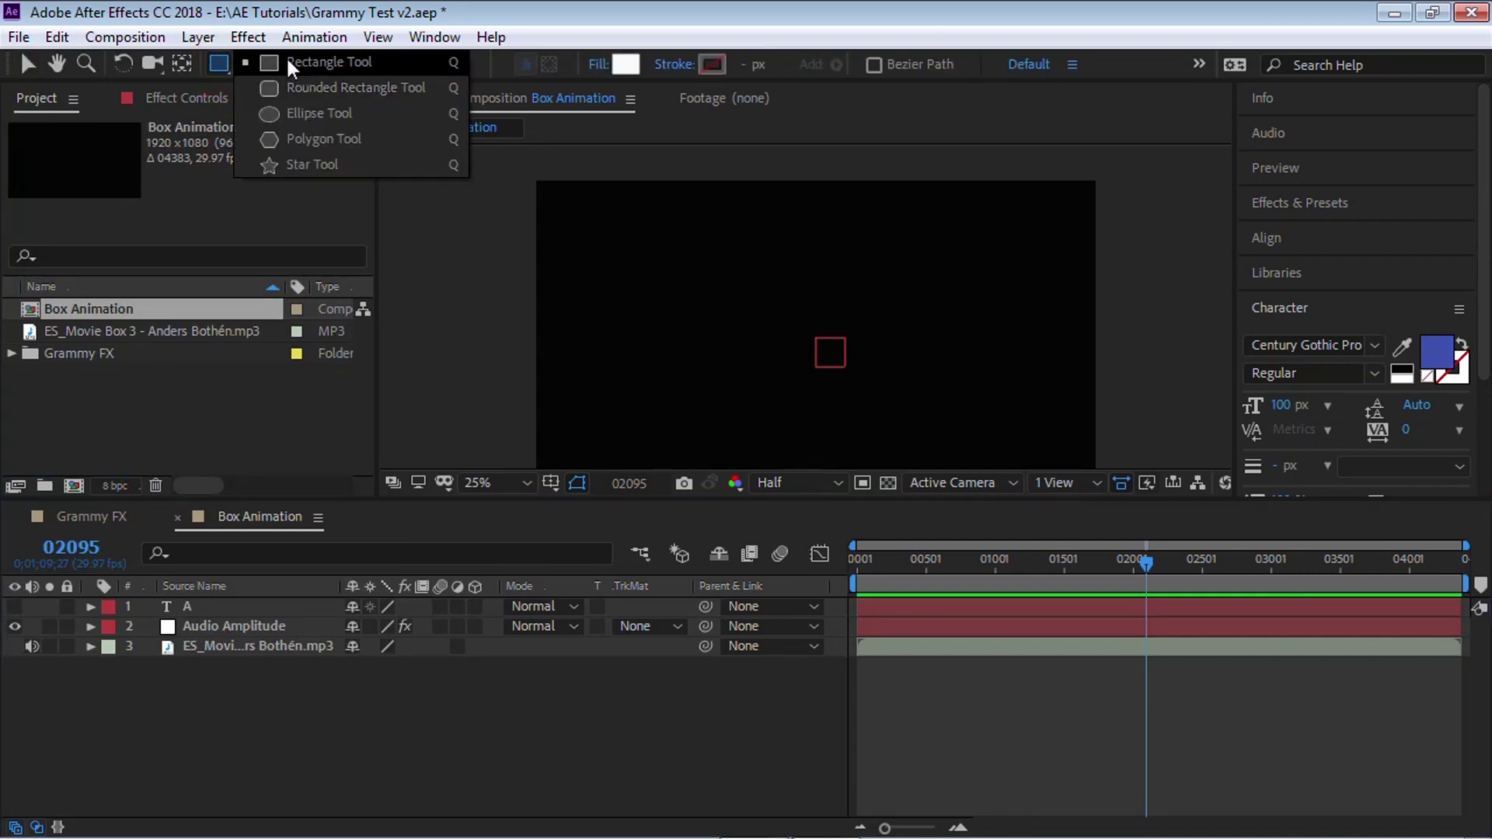
double_click(219, 62)
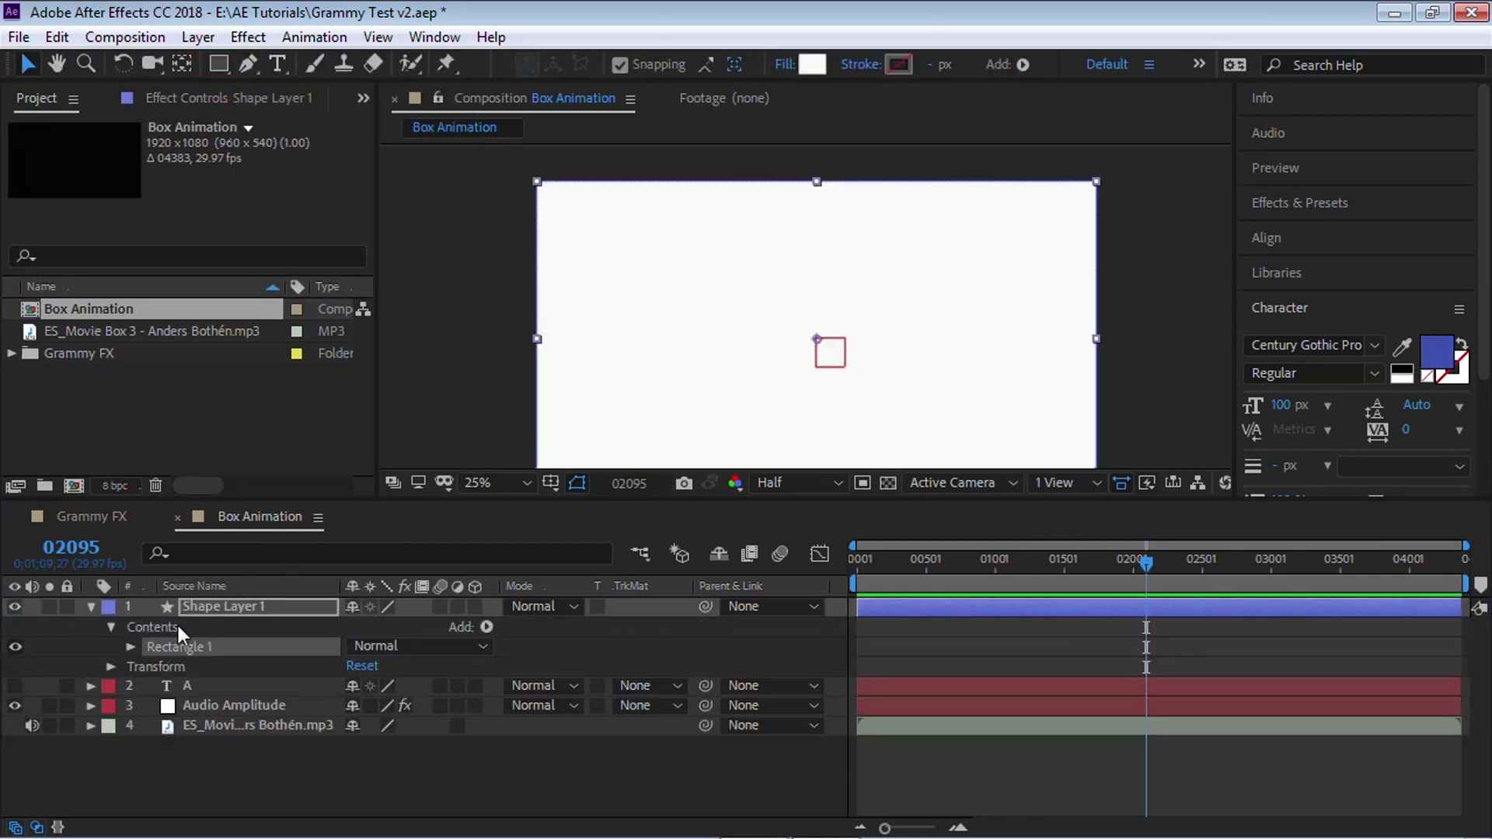
Step: Unlink the proportions of Rectangle Path 1's Size in Shape Layer 1 and set it to 100 by 500
left_click(130, 647)
left_click(150, 668)
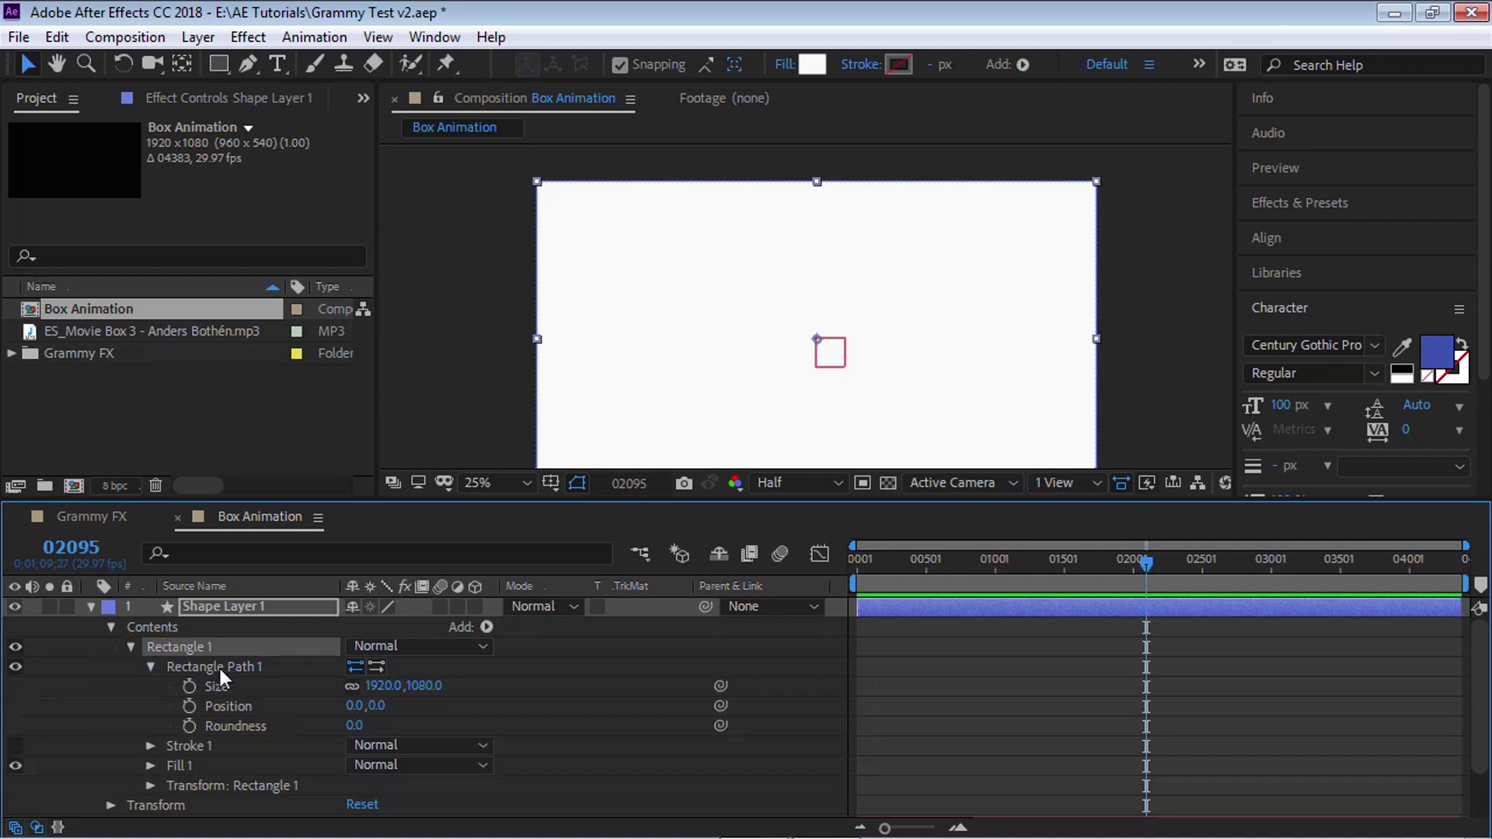
left_click(352, 687)
left_click(383, 685)
type("1")
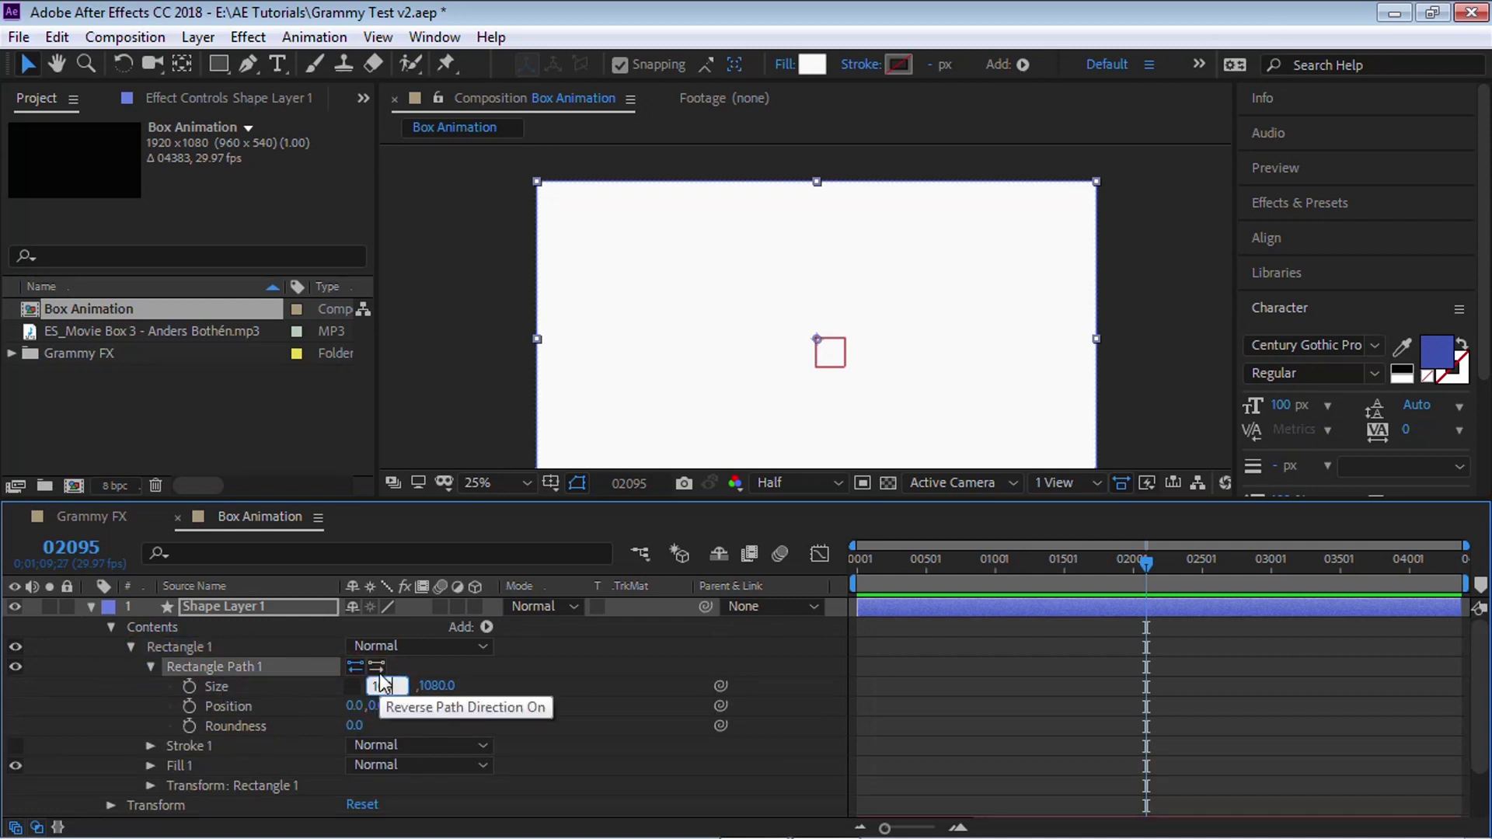
type("00")
key("Tab")
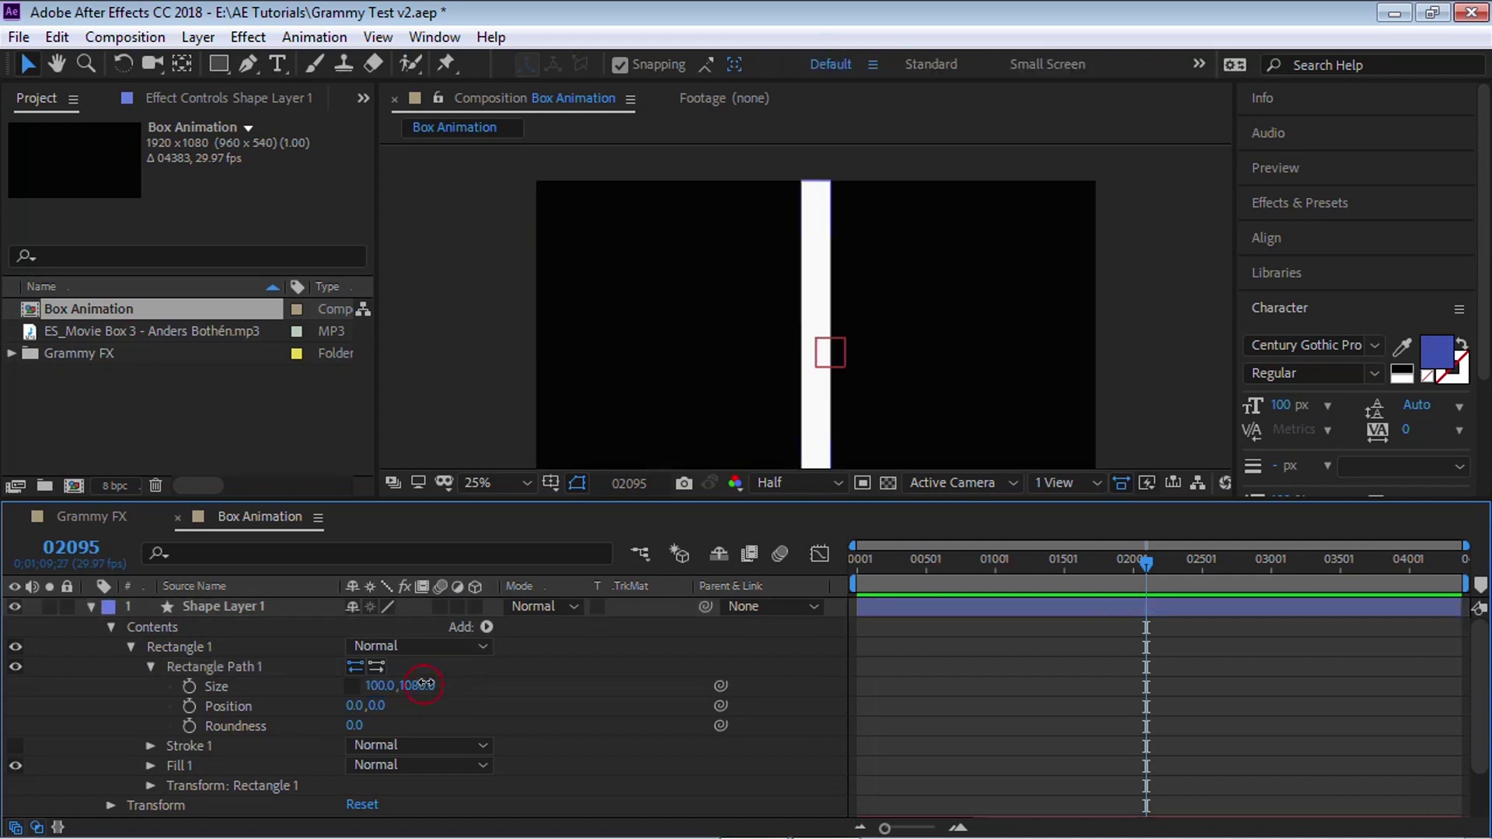
type("500")
key("Return")
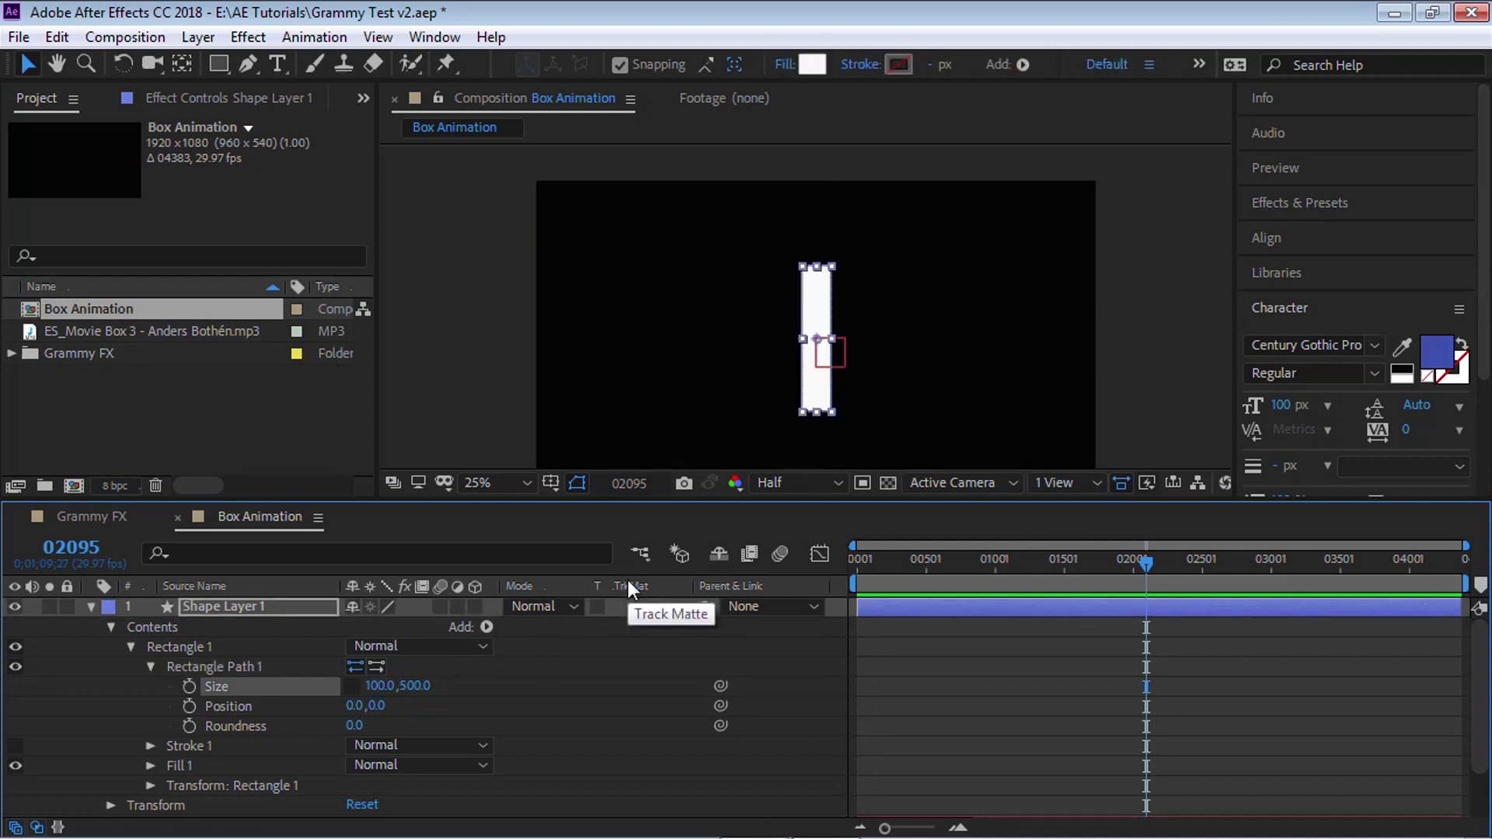
Step: Enlarge the timeline, move the Audio Amplitude layer directly above text layer A, and expand its properties
left_click_drag(386, 501, 388, 400)
left_click(176, 738)
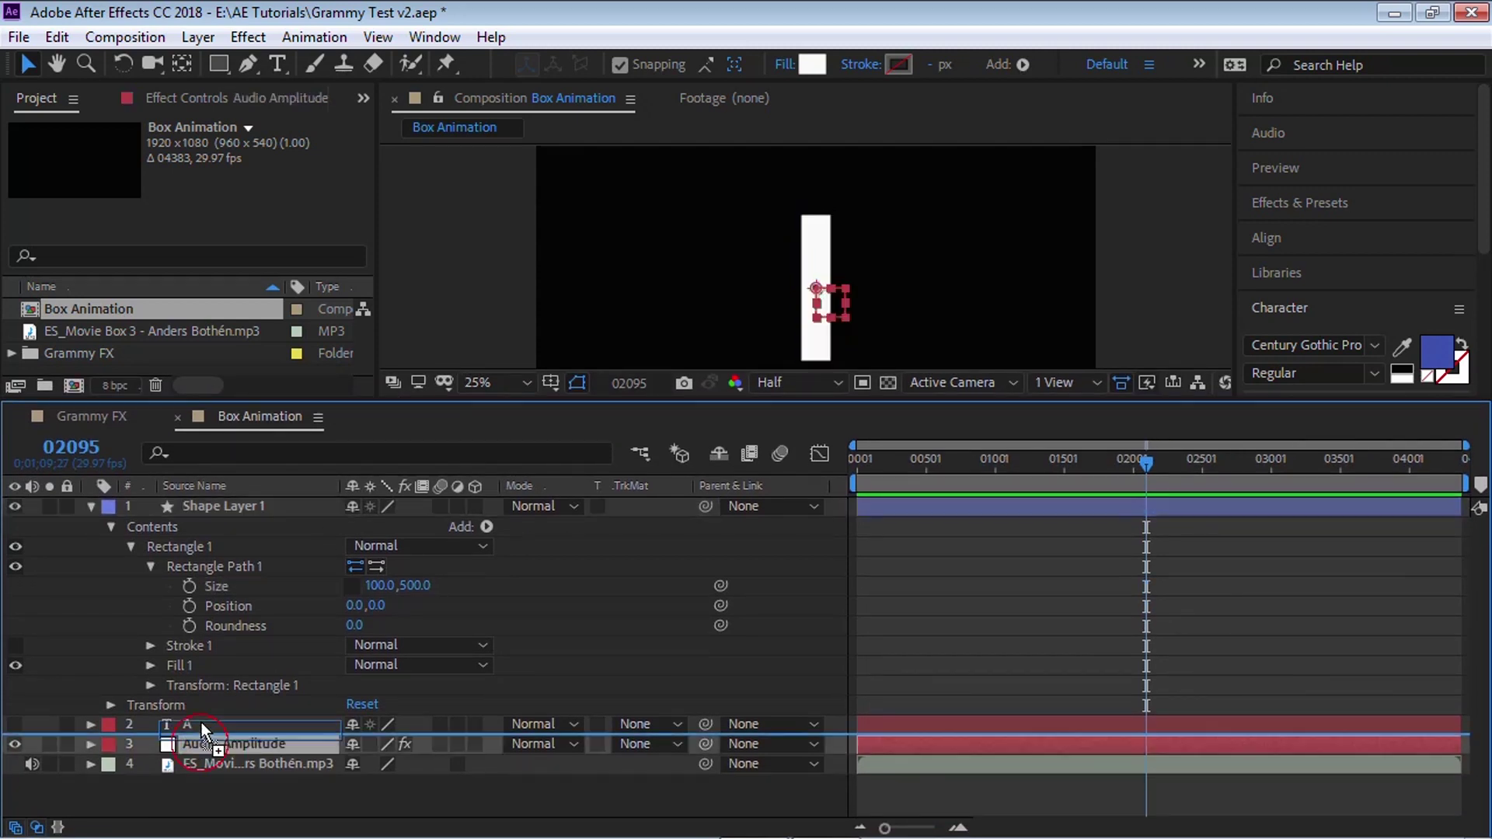
left_click(202, 726)
key("Delete")
left_click(90, 724)
scroll(134, 740, "down", 1)
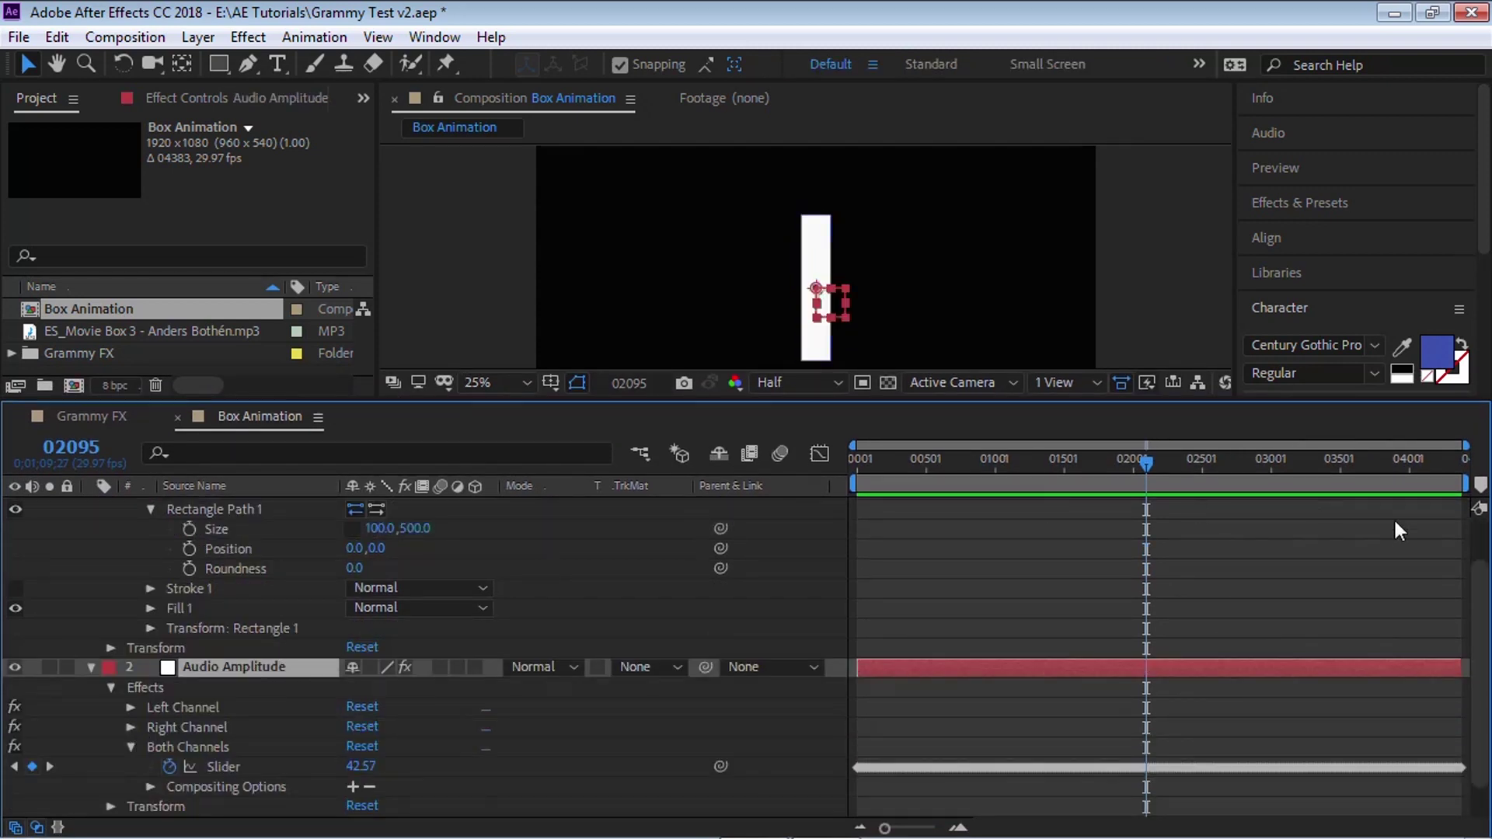
Step: Add an expression to Rectangle Path 1's Size with a taller field, starting with SizeX = content("Rectangle 1").content("Rectangle Path 1").size[0];
scroll(498, 553, "up", 2)
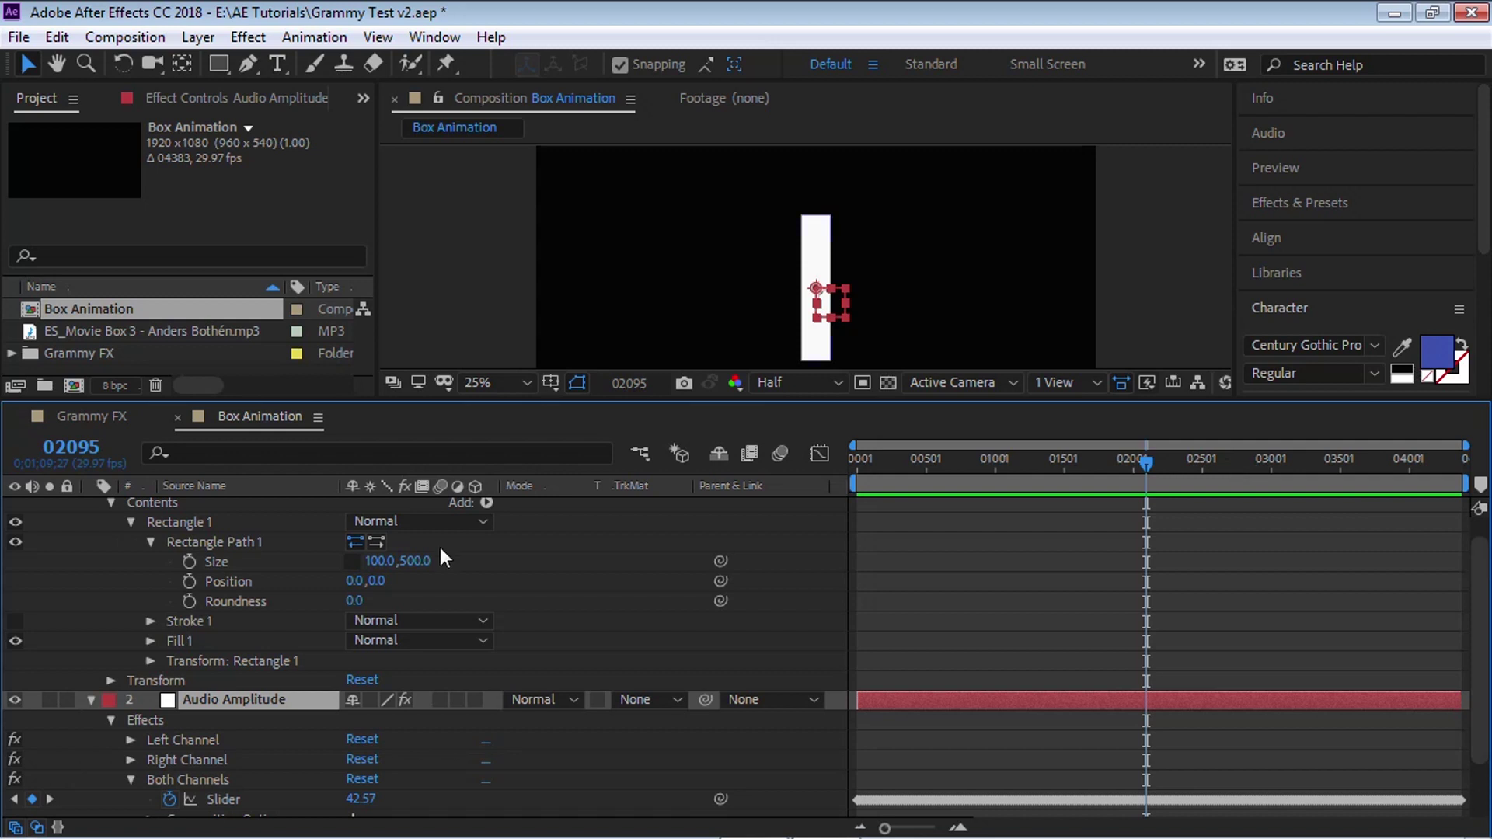
left_click(188, 561, "alt")
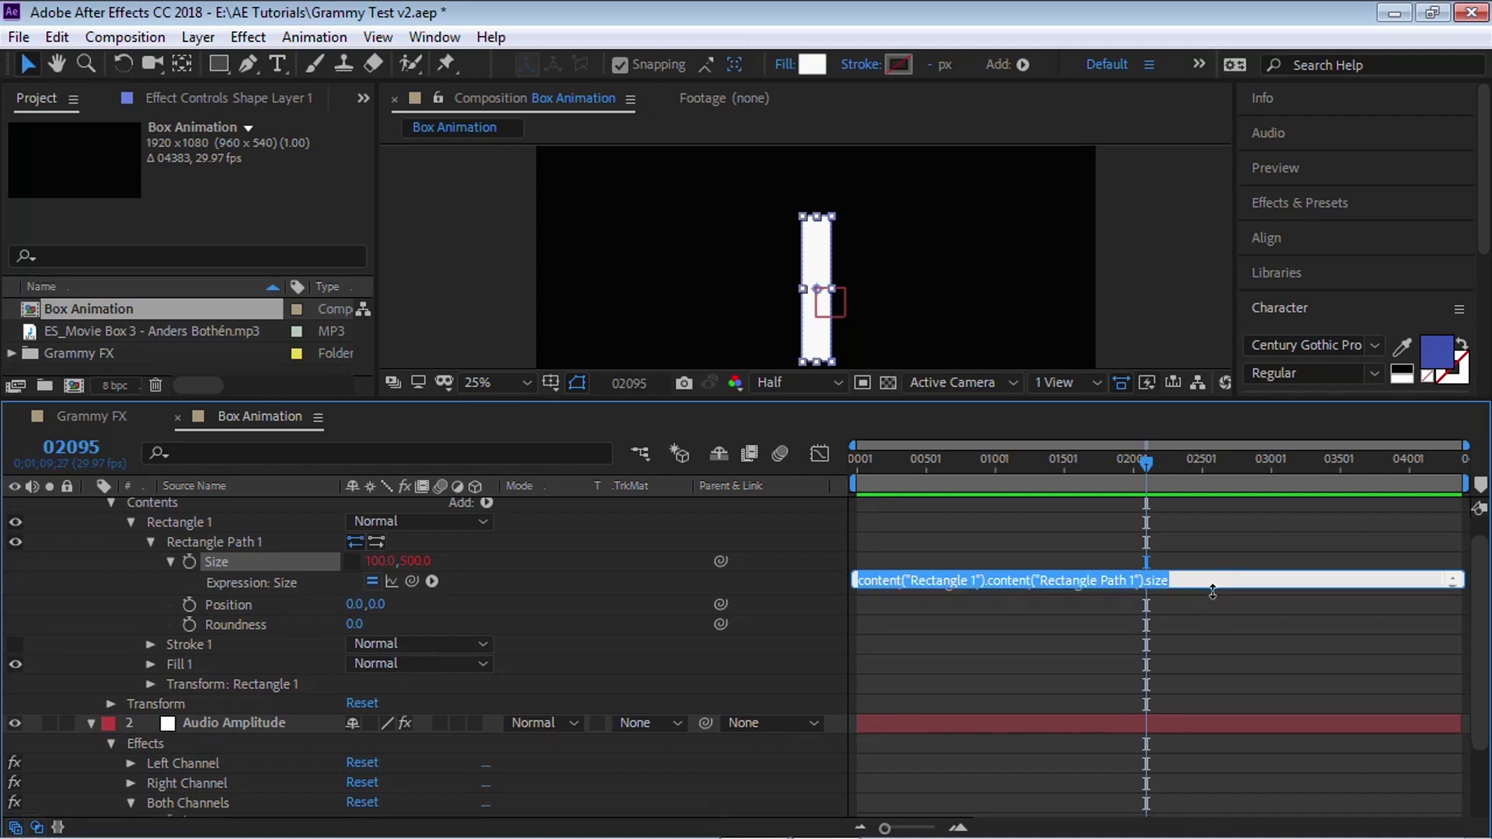
left_click_drag(1212, 591, 744, 639)
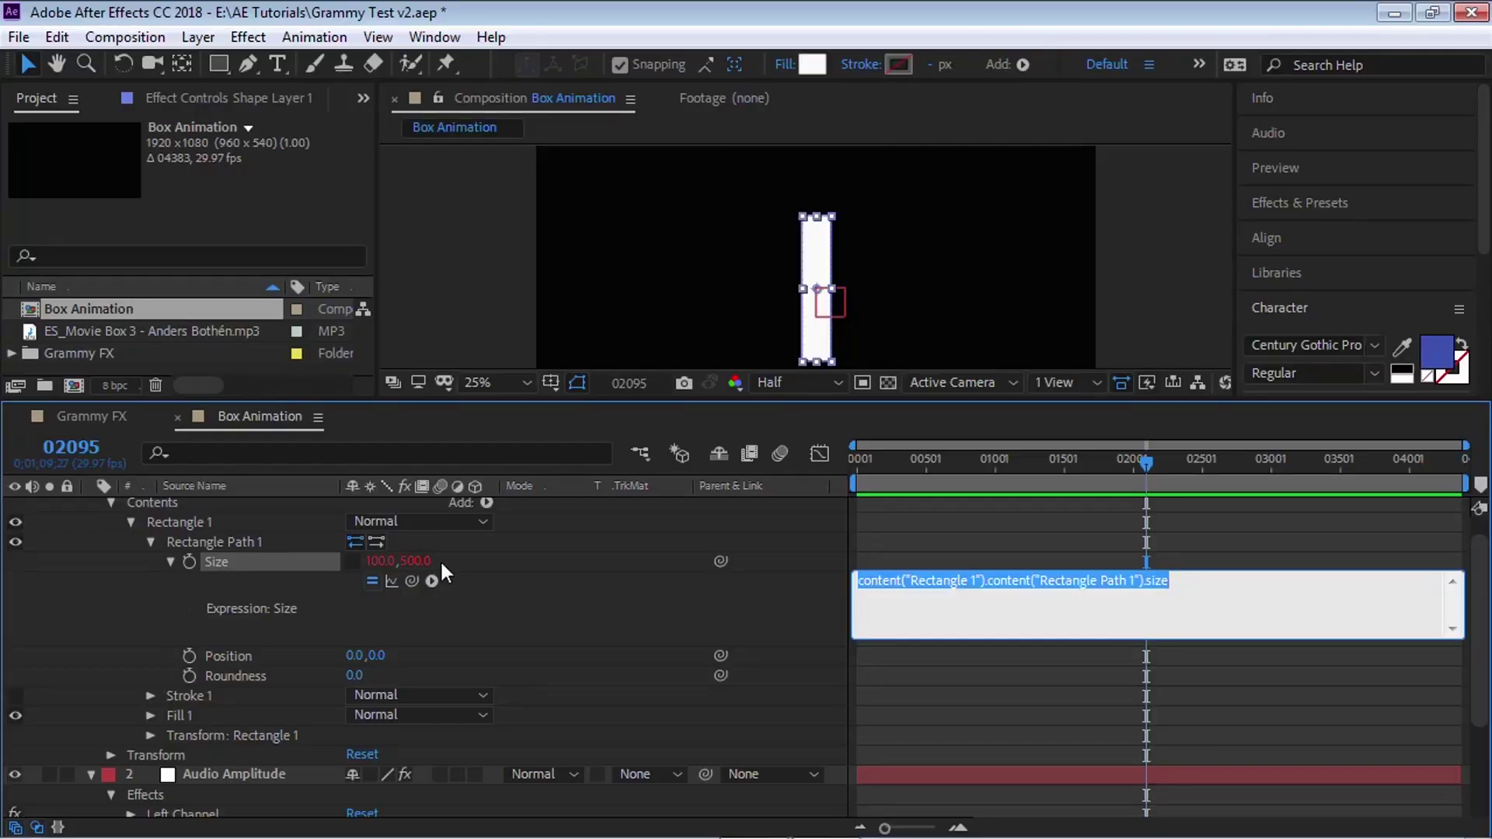
type("SizeX =")
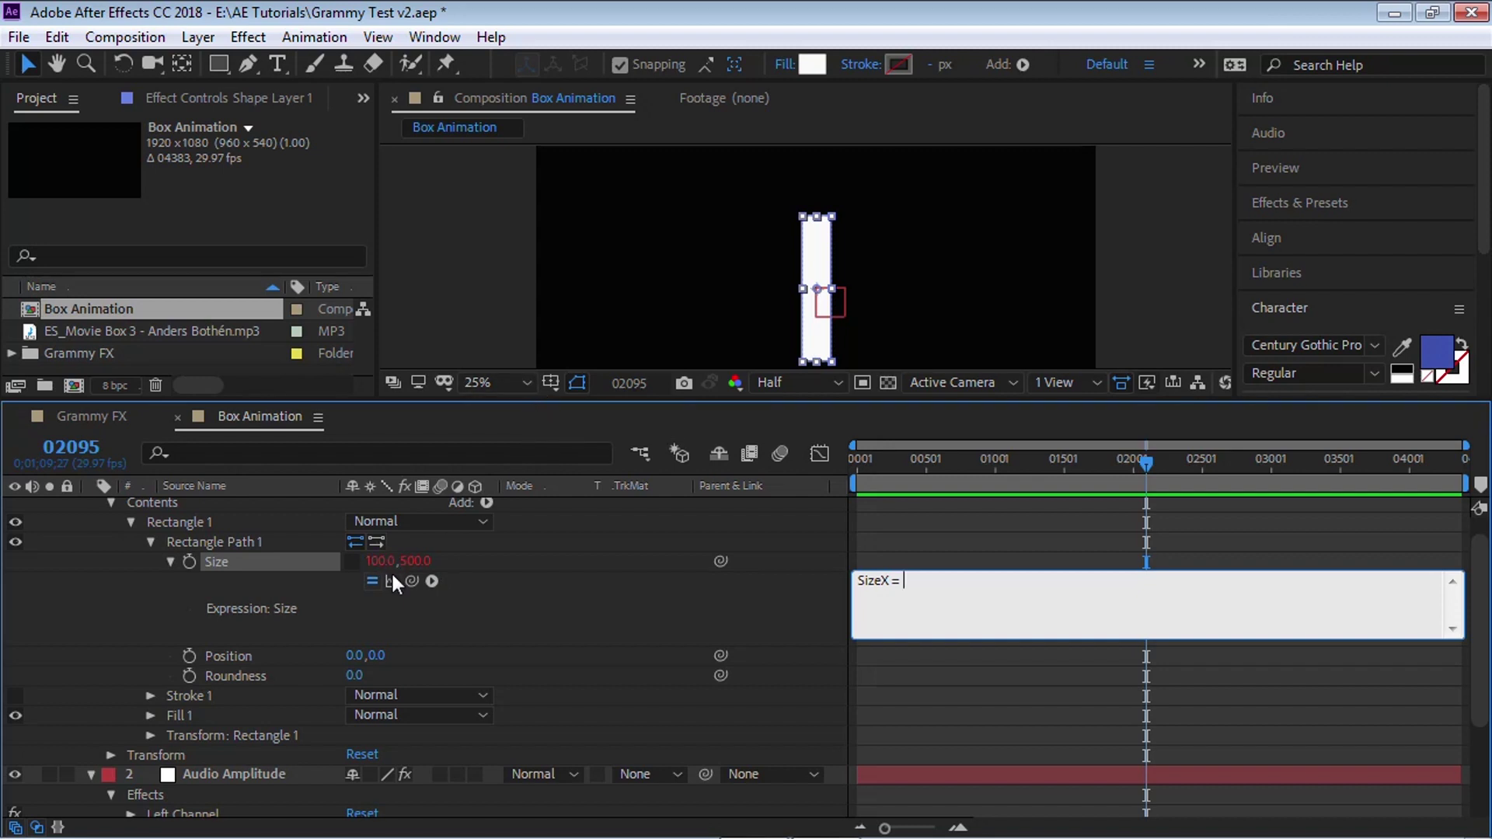
left_click_drag(412, 581, 374, 557)
left_click_drag(912, 581, 1231, 581)
left_click(1280, 569)
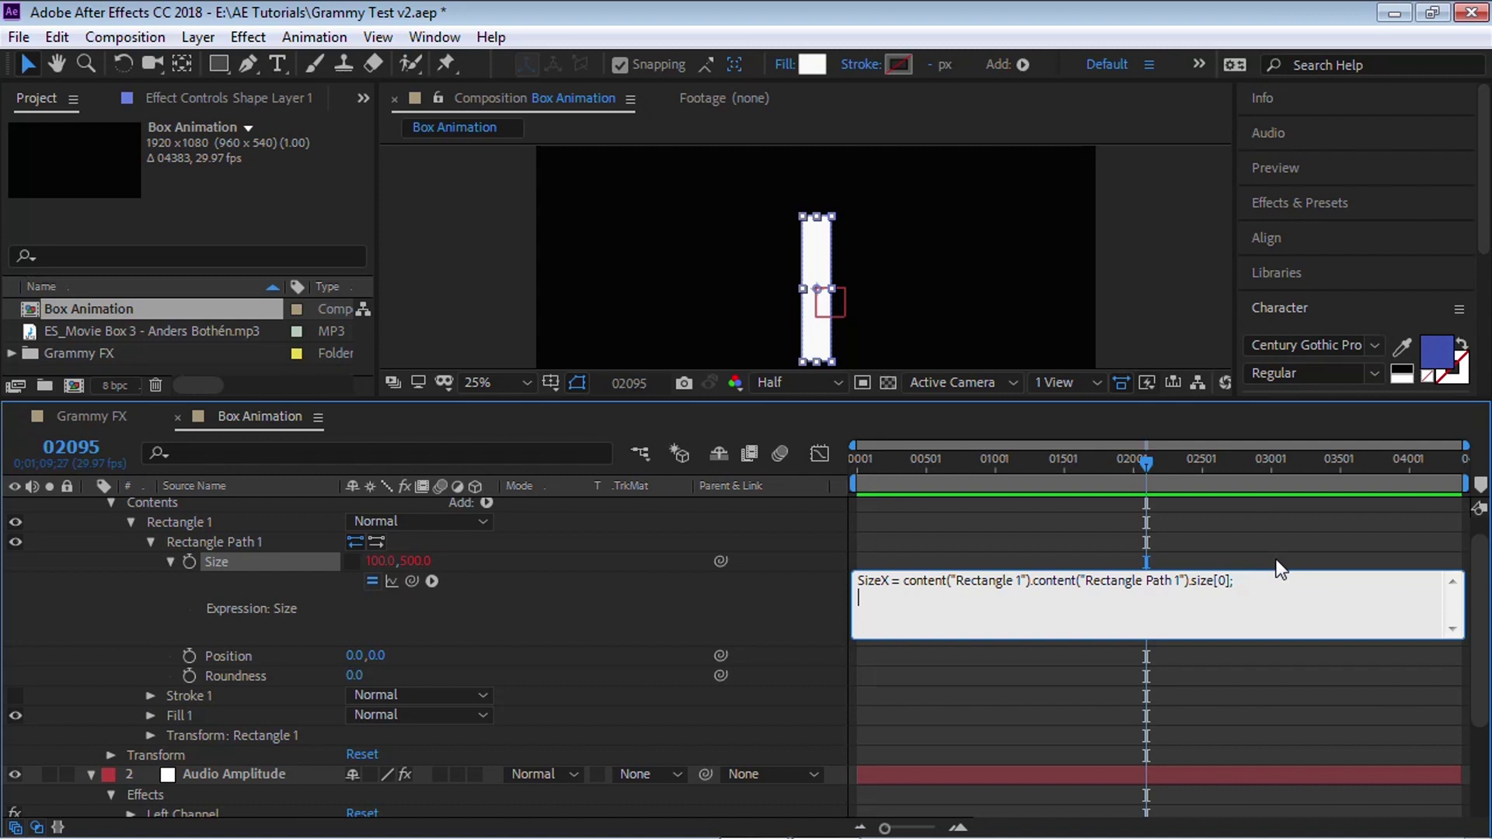
Step: Add the line SizeY = thisComp.layer("Audio Amplitude").effect("Both Channels")("Slider"); to the Size expression, followed by a blank line
type("SizeY =")
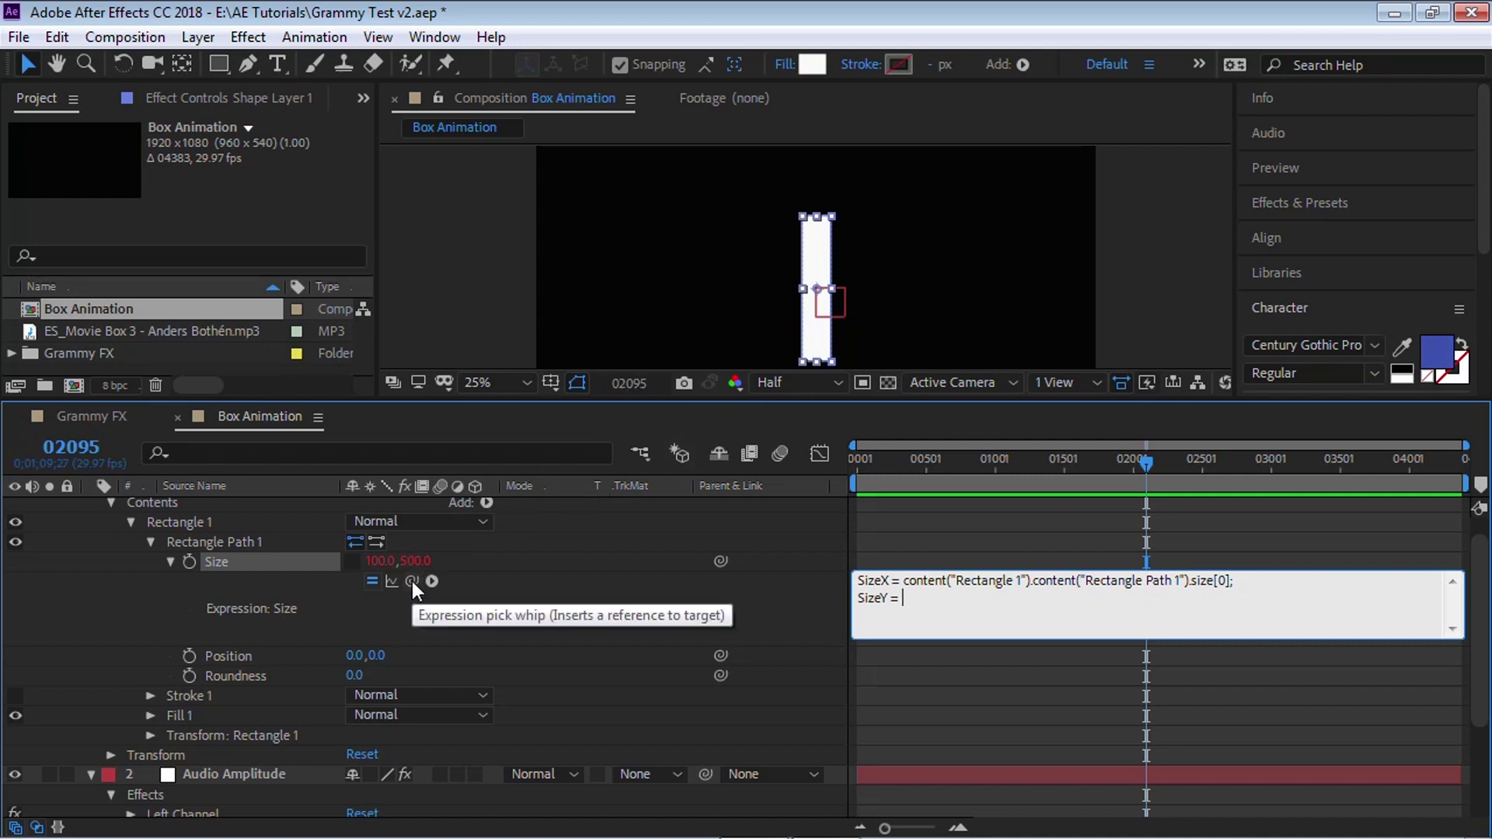
left_click_drag(412, 581, 413, 568)
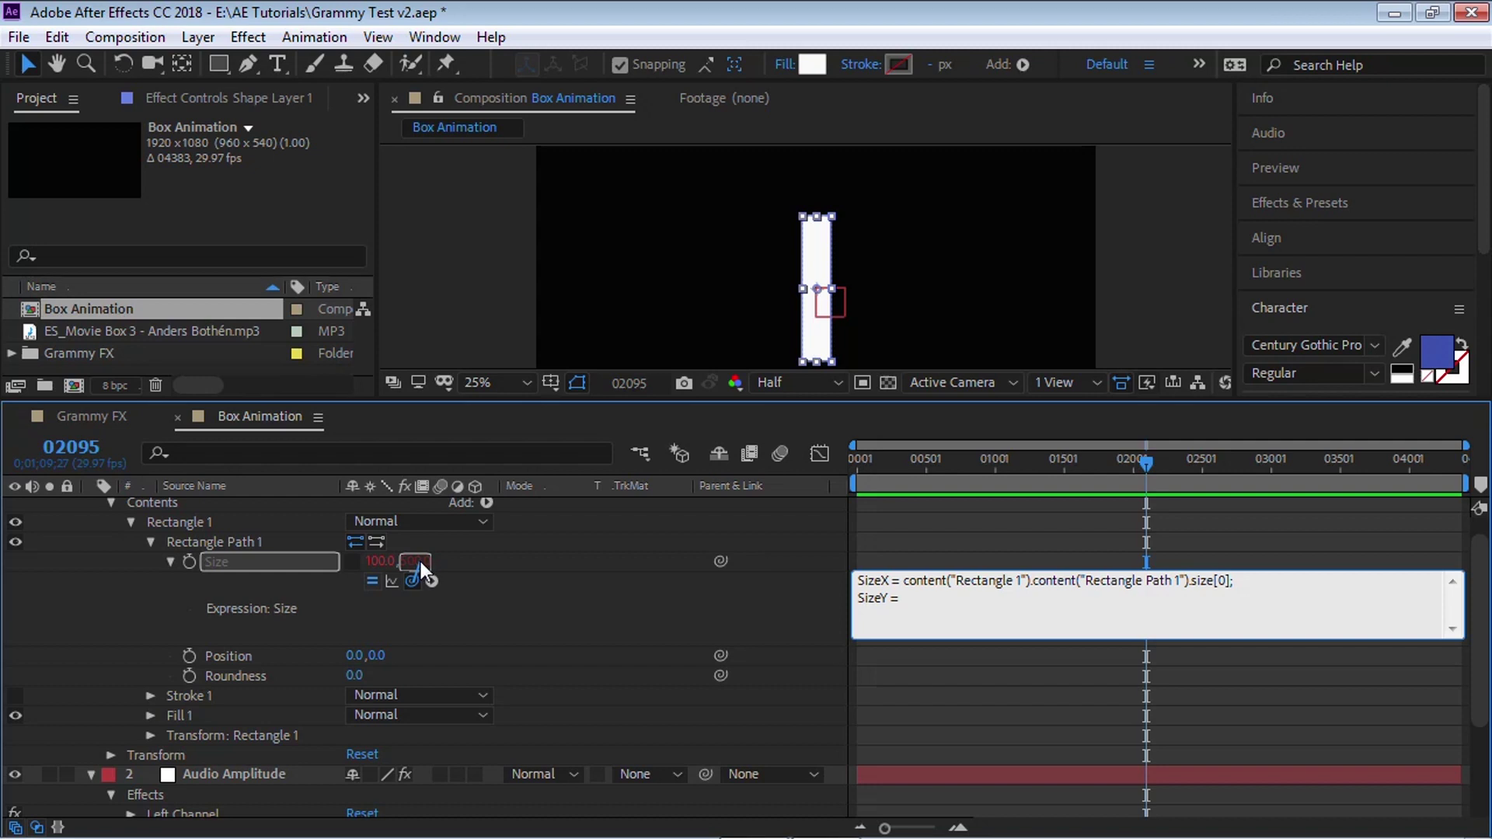
left_click_drag(421, 561, 251, 721)
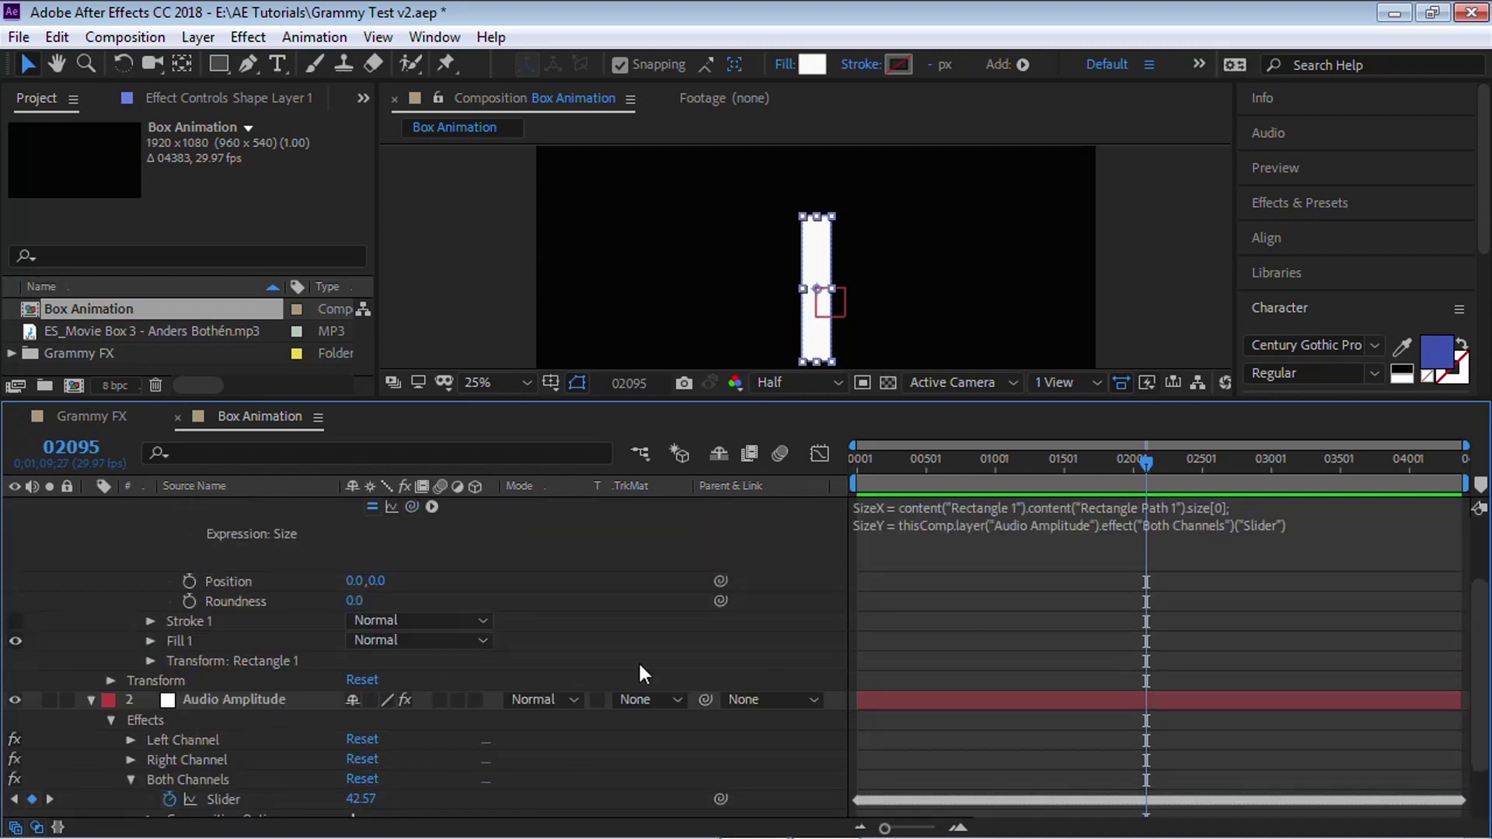
left_click(1301, 526)
left_click(1477, 605)
scroll(1312, 616, "up", 2)
left_click(1302, 603)
left_click(1302, 603)
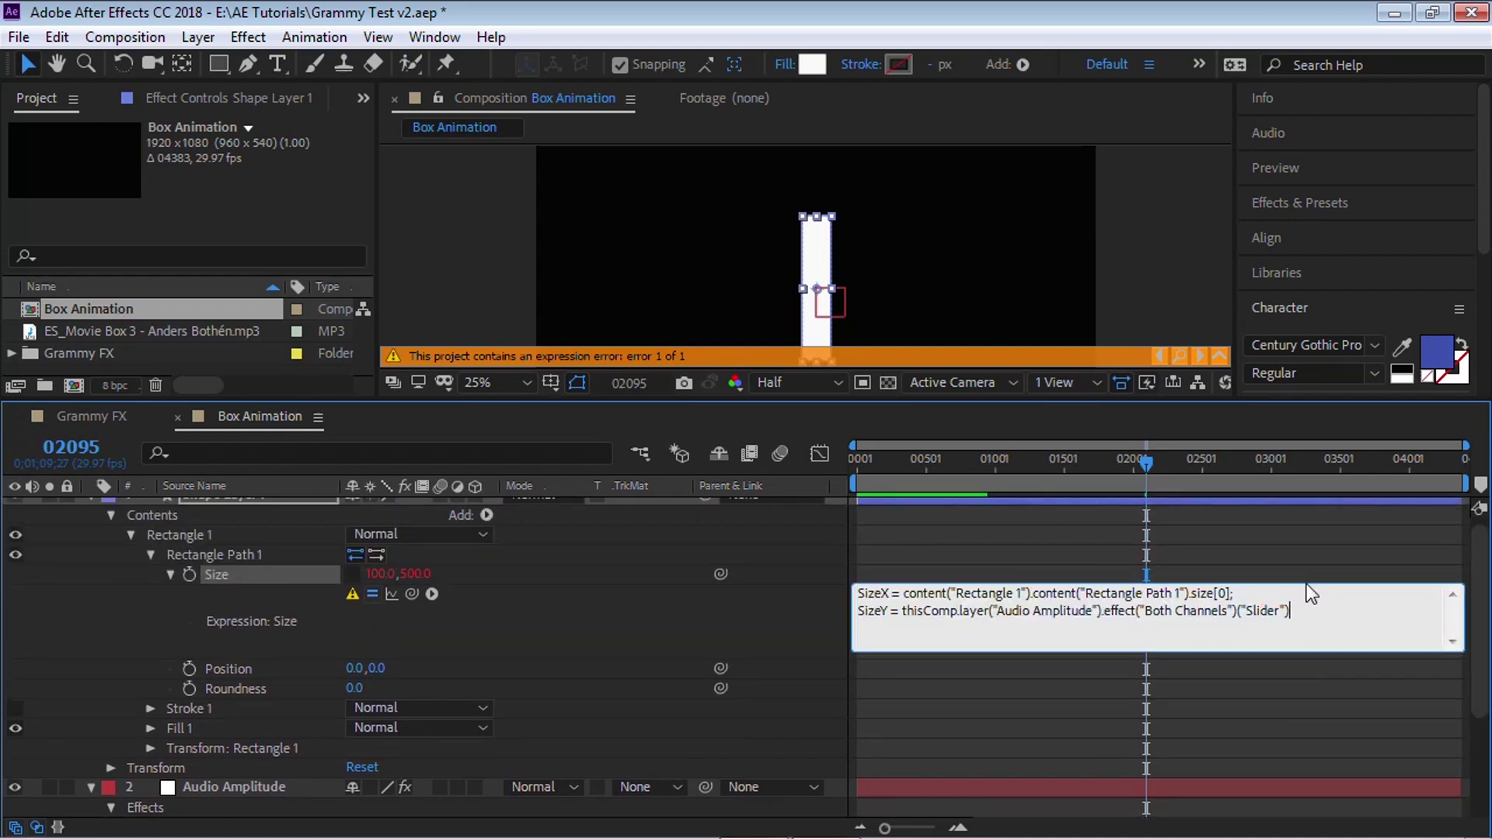
key("Return")
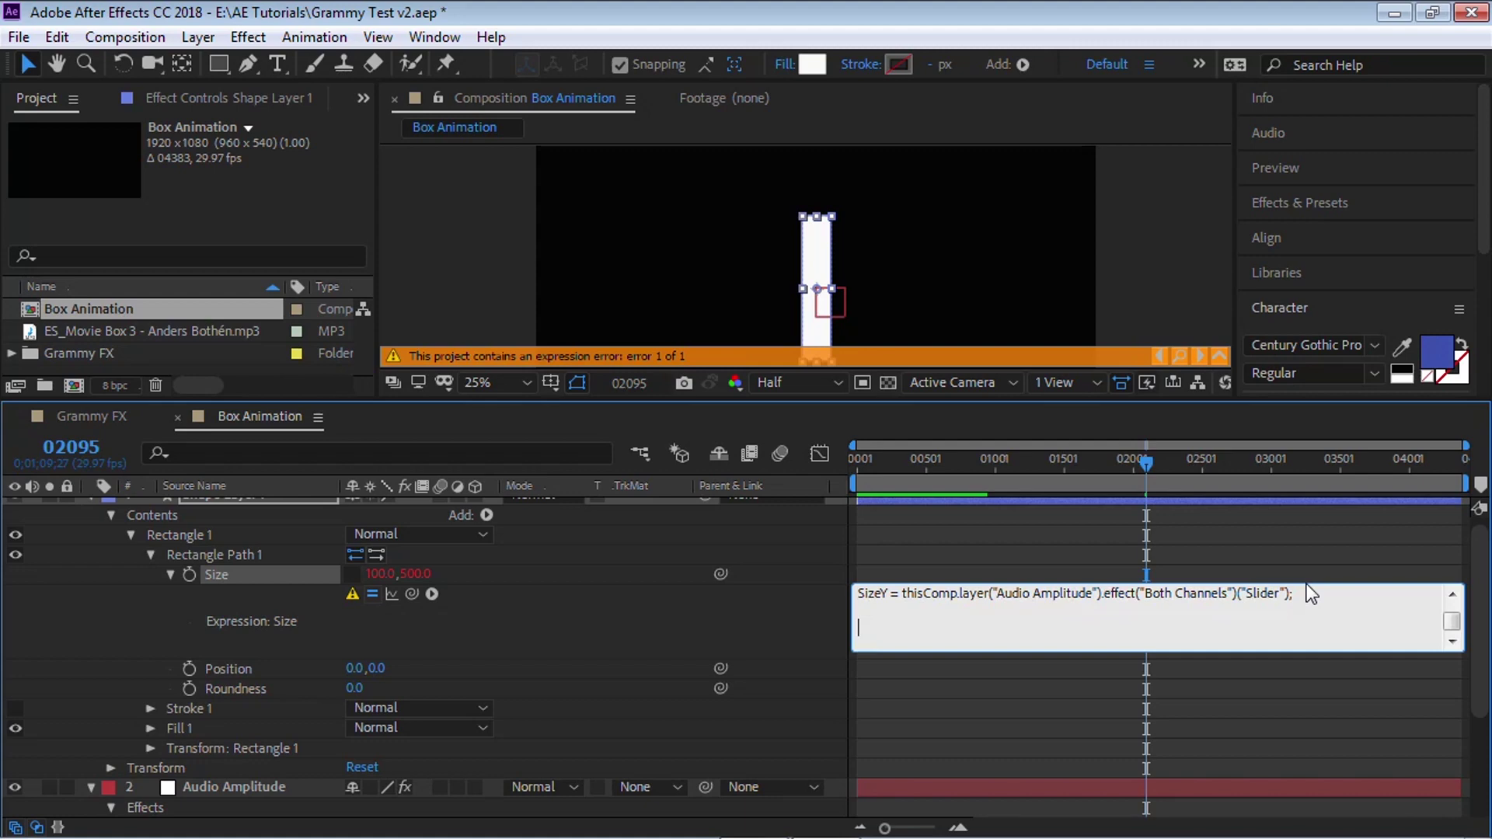
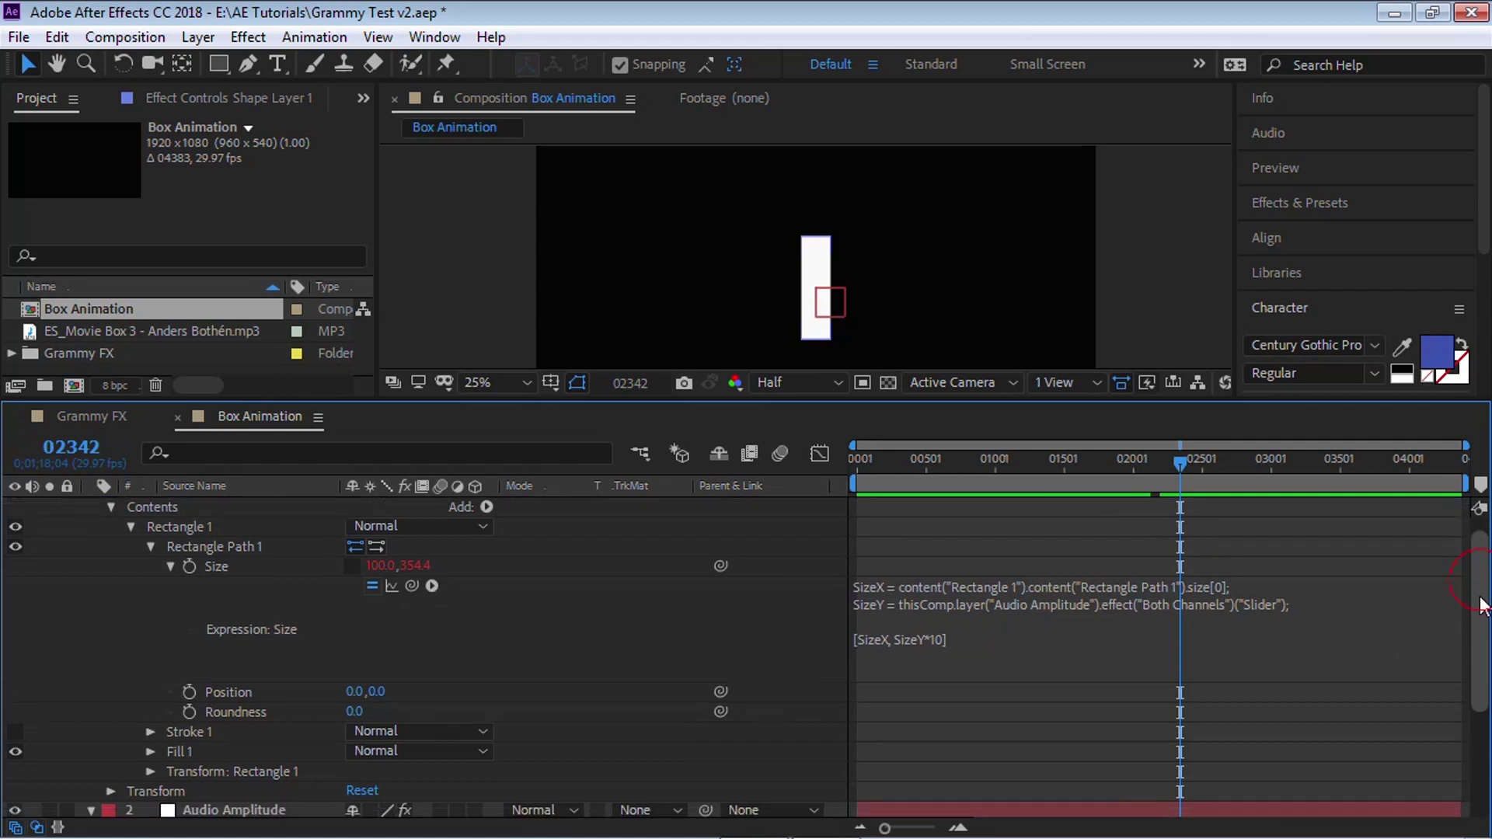
Step: Apply the expression smooth(.1,5) to the Both Channels Slider of the Audio Amplitude layer
left_click(261, 627)
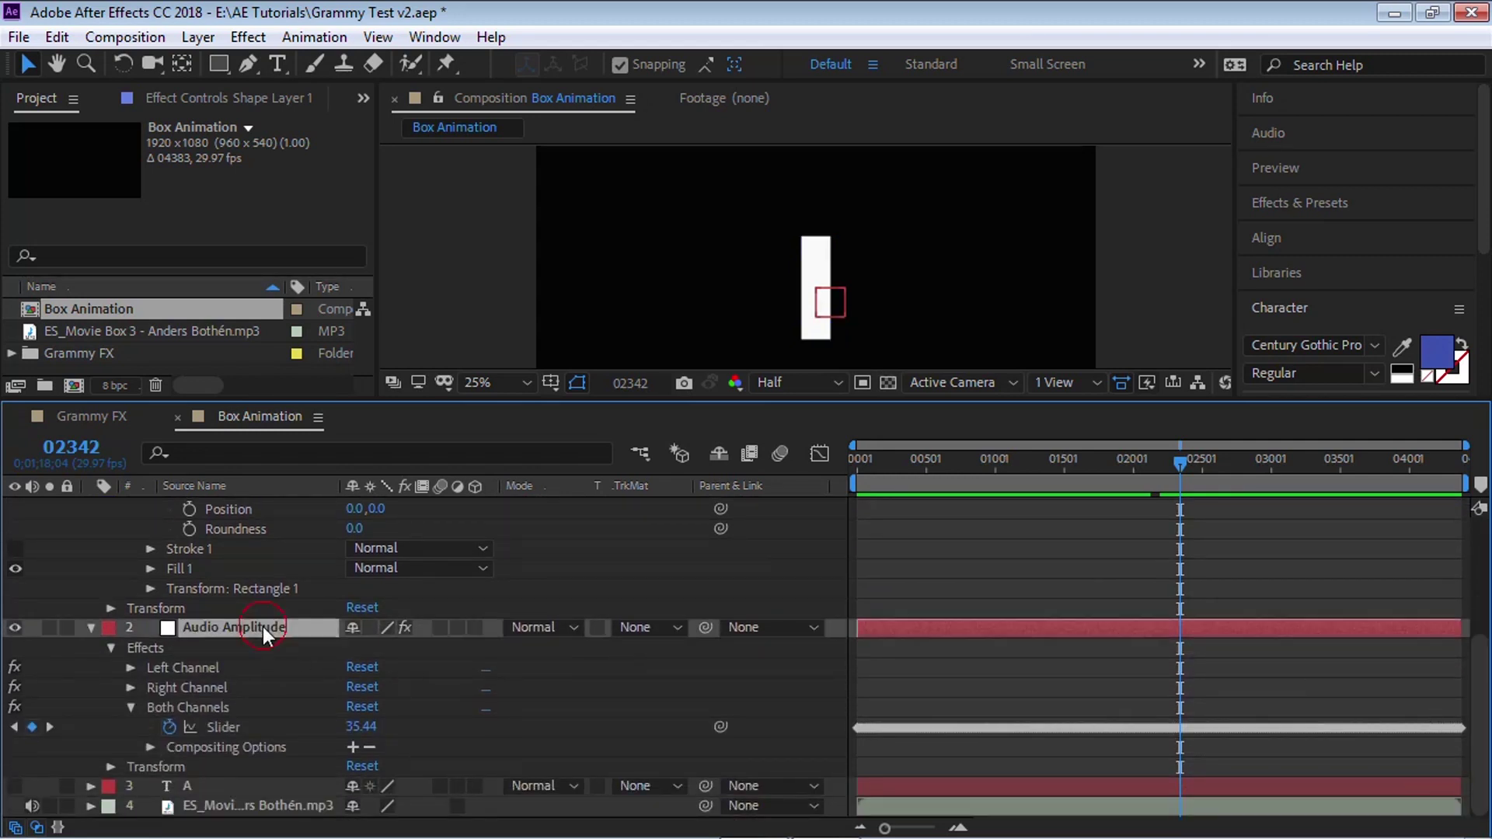
left_click(168, 727, "alt")
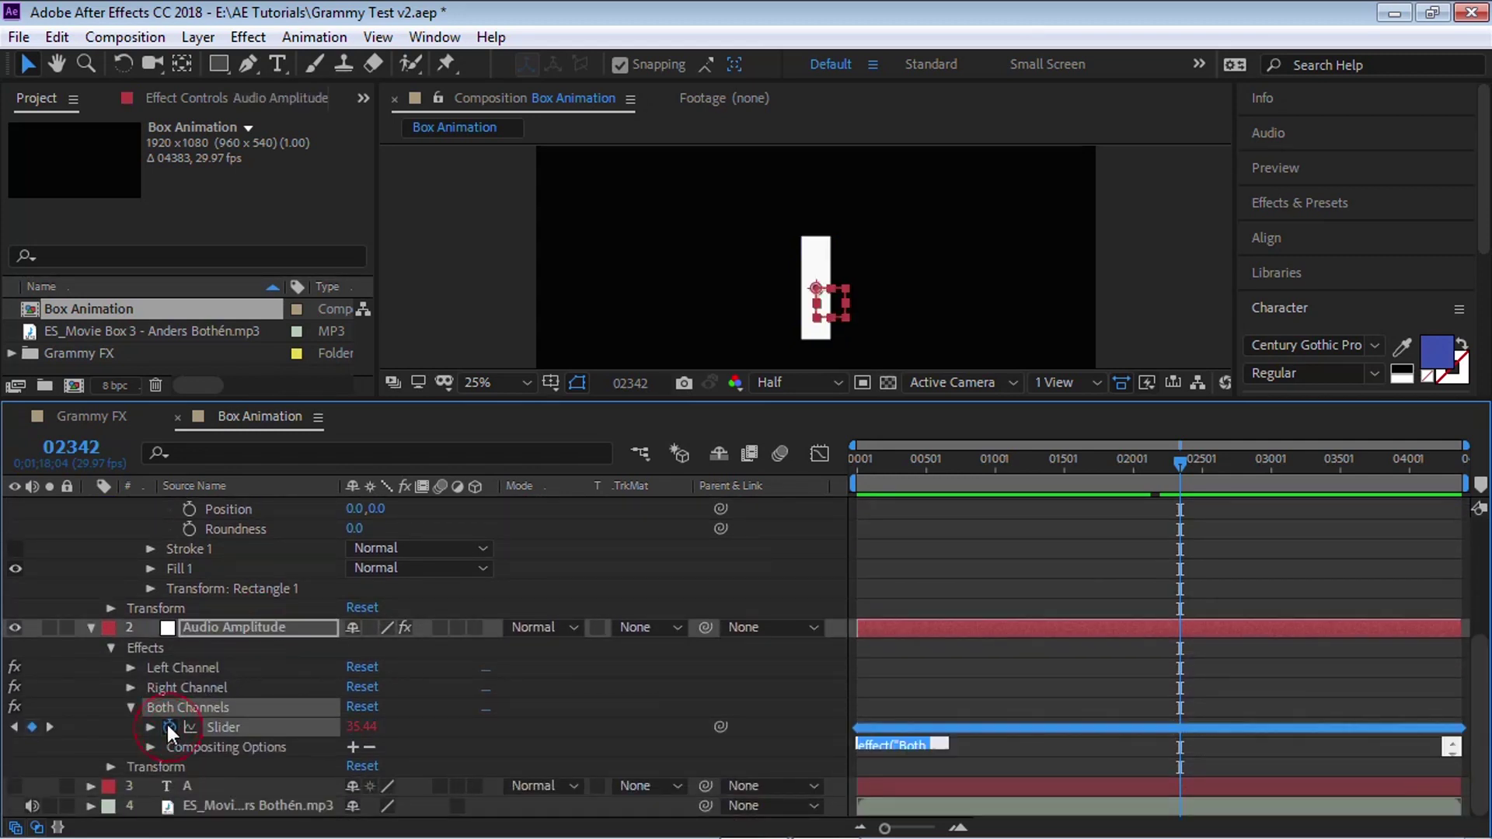
type("smooth(1,5")
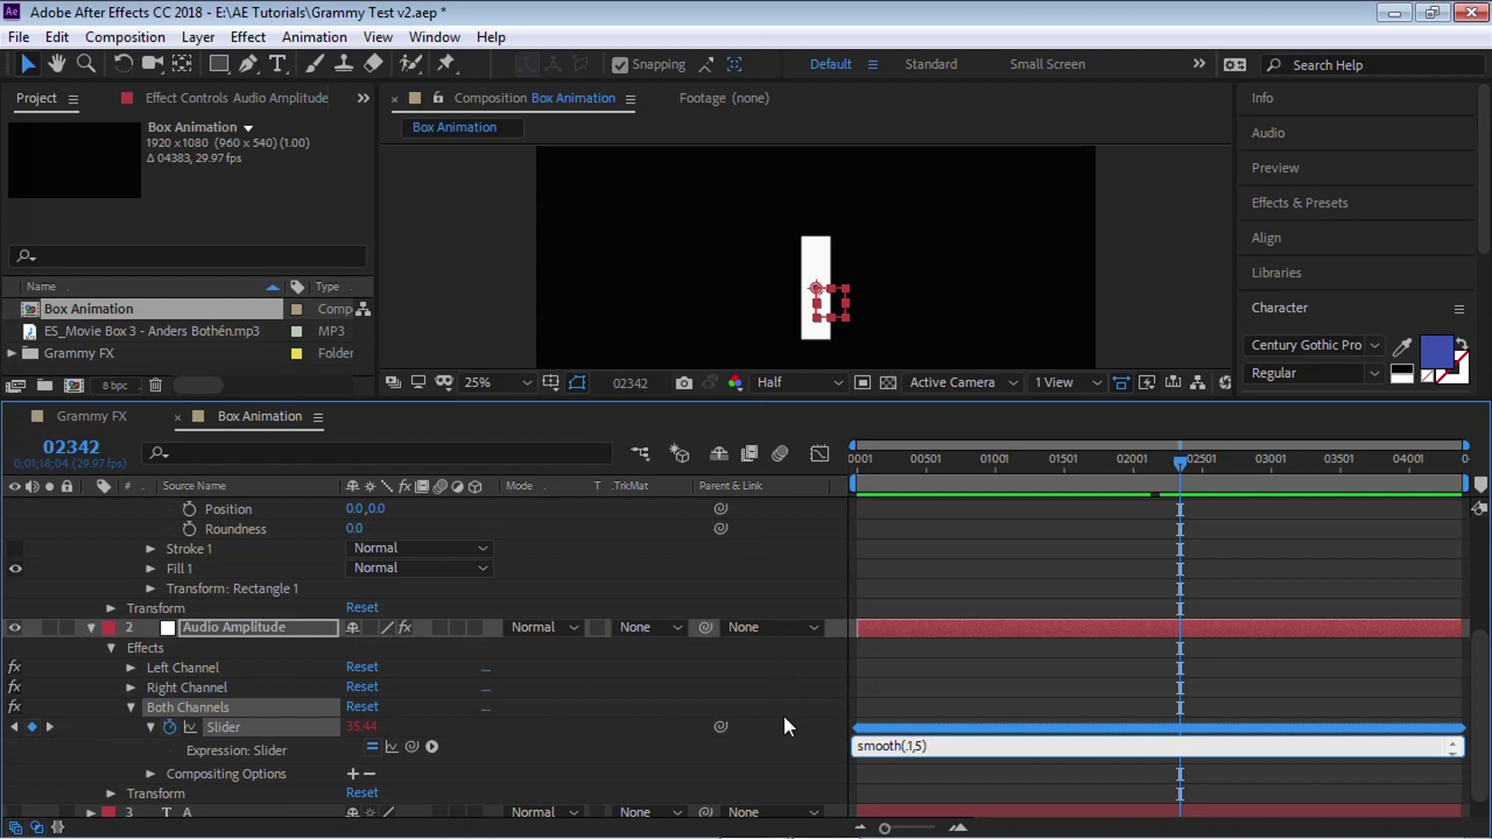
left_click(789, 750)
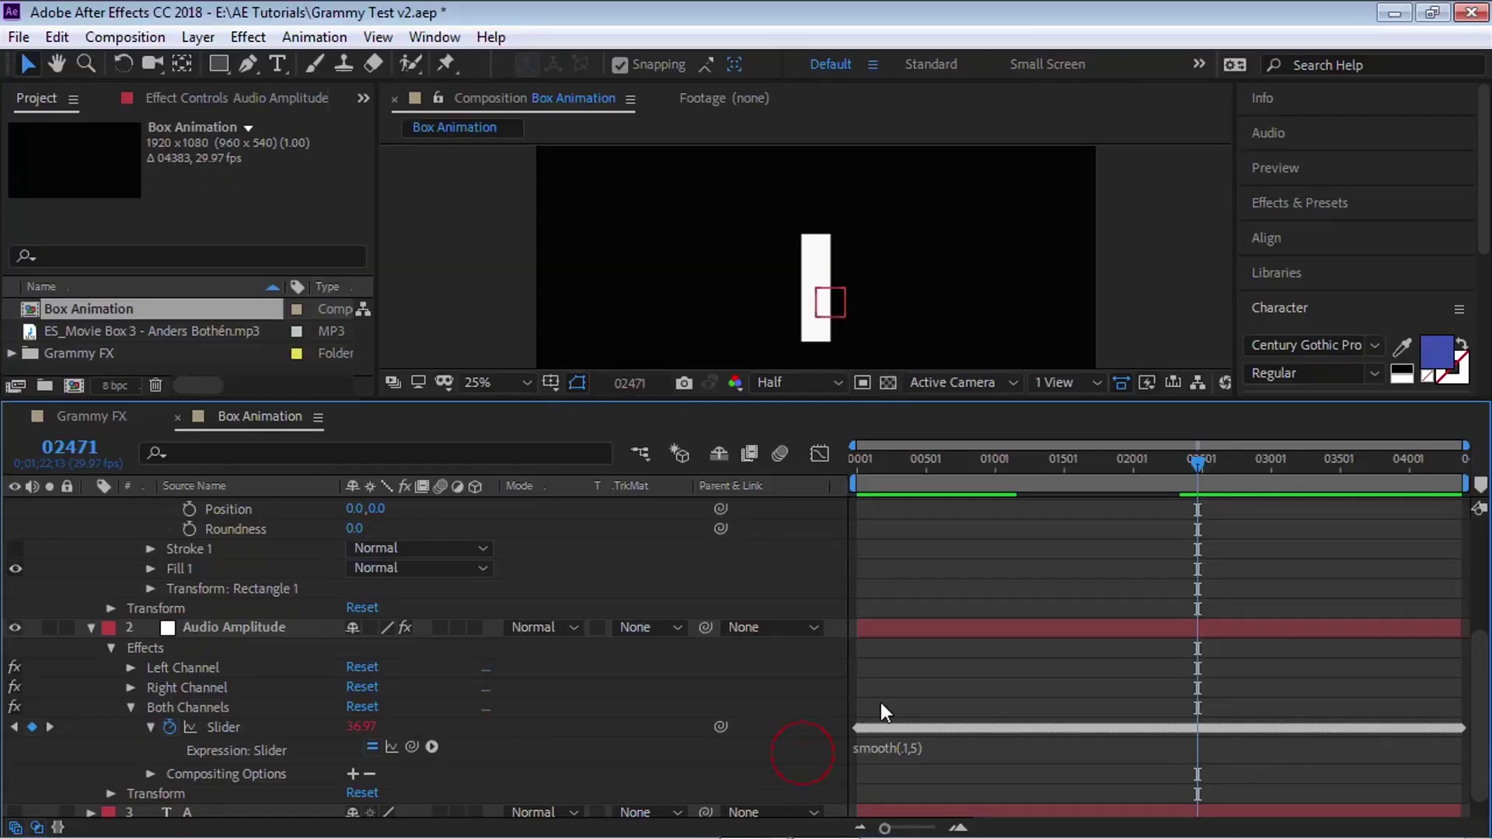
Step: Move the current time to frame 1006 and set the width of Rectangle Path 1's Size to 50
left_click_drag(1480, 669, 1480, 552)
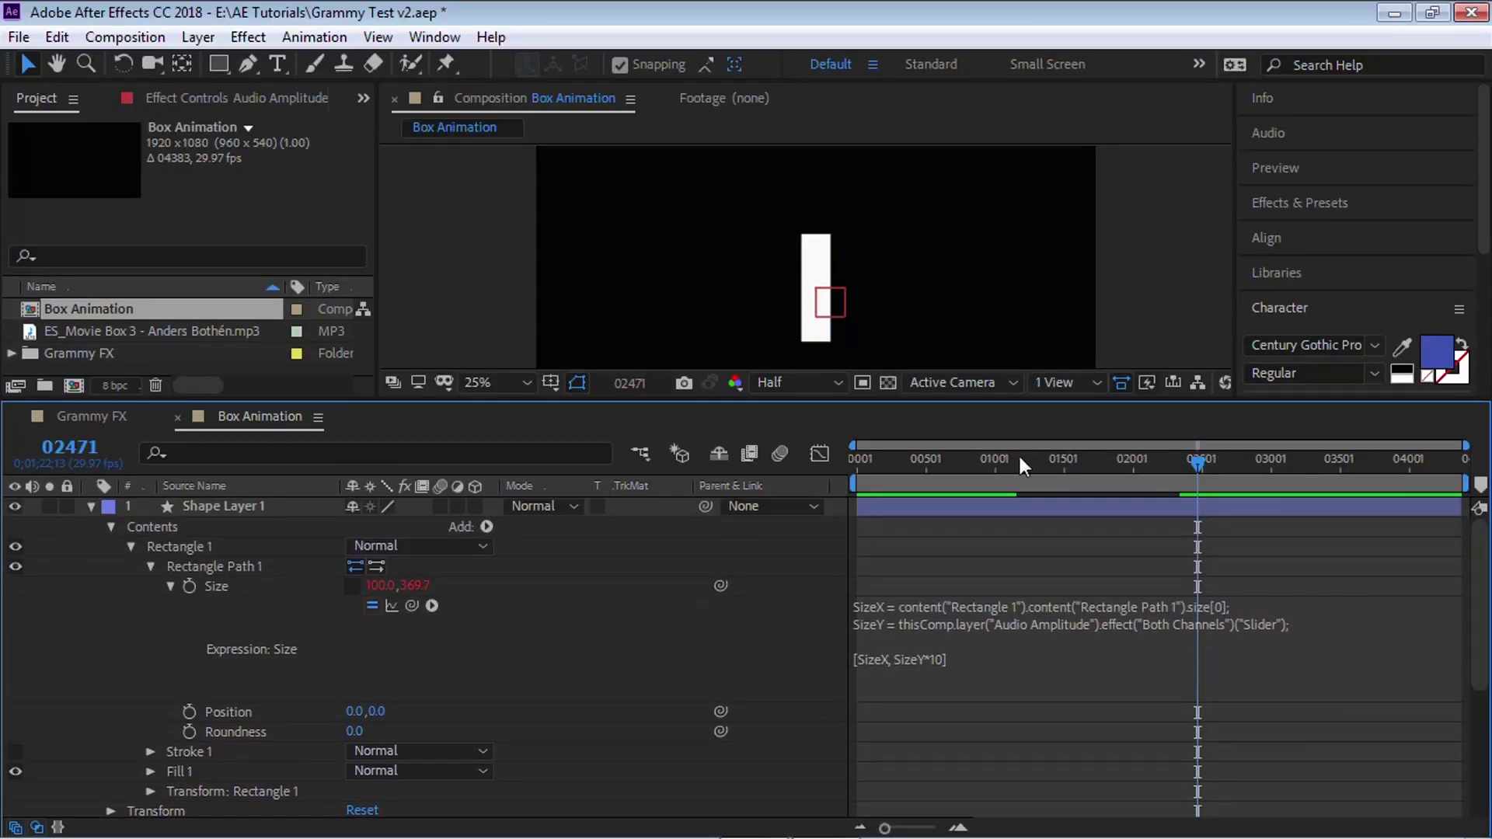
left_click(995, 459)
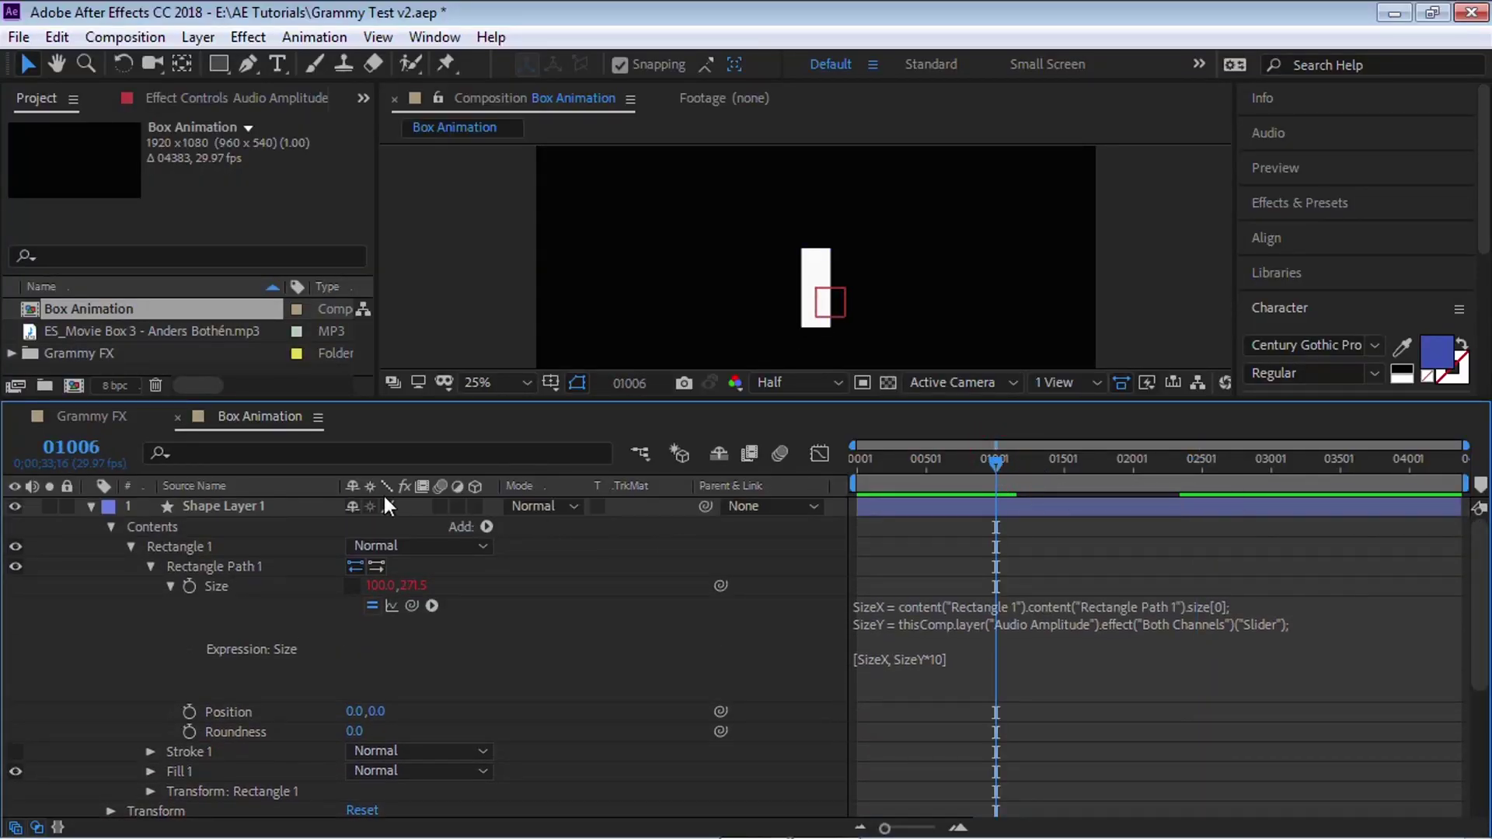
left_click(380, 586)
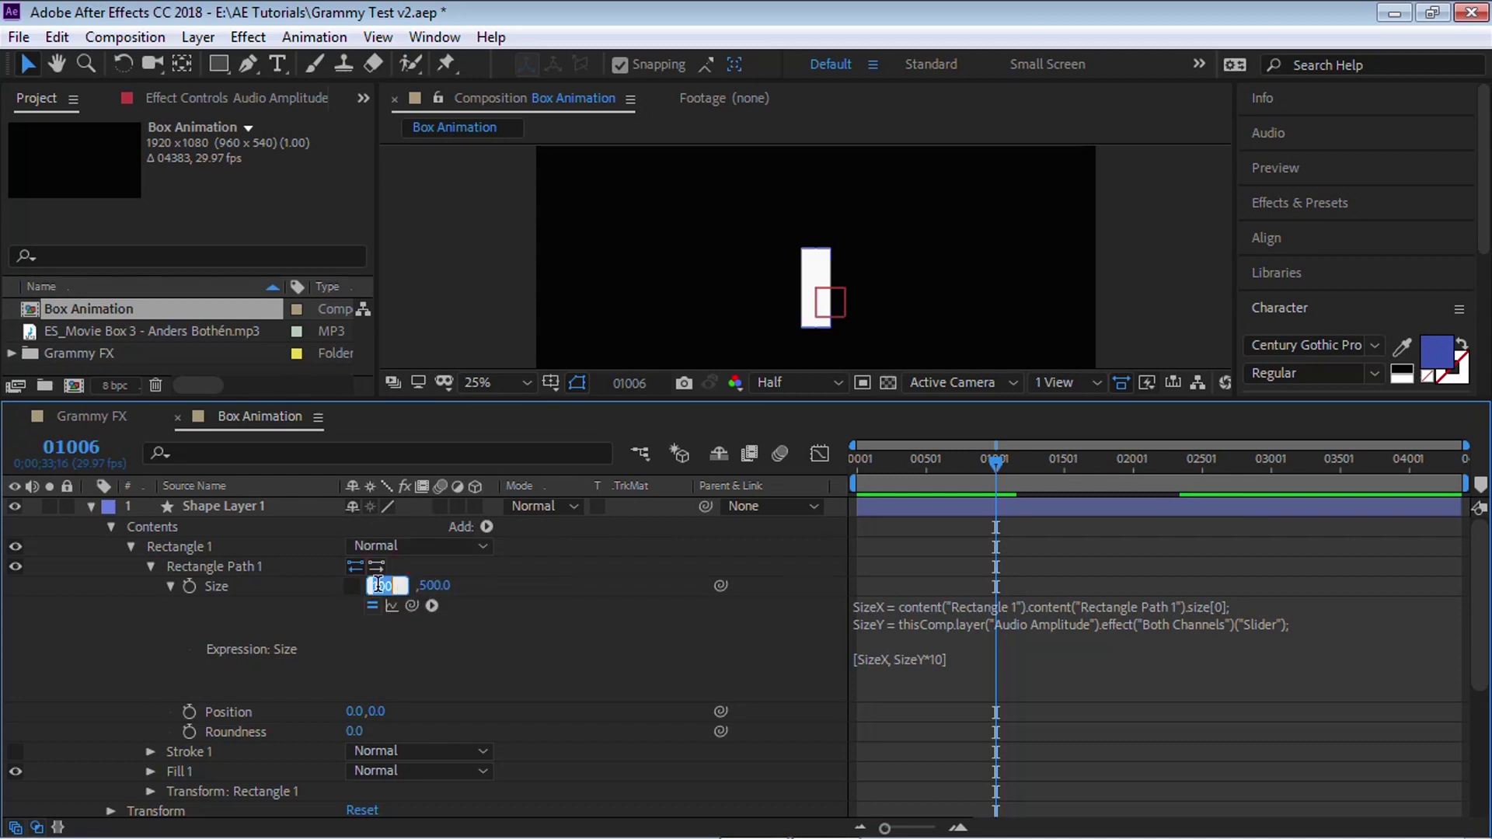
type("50")
key("Return")
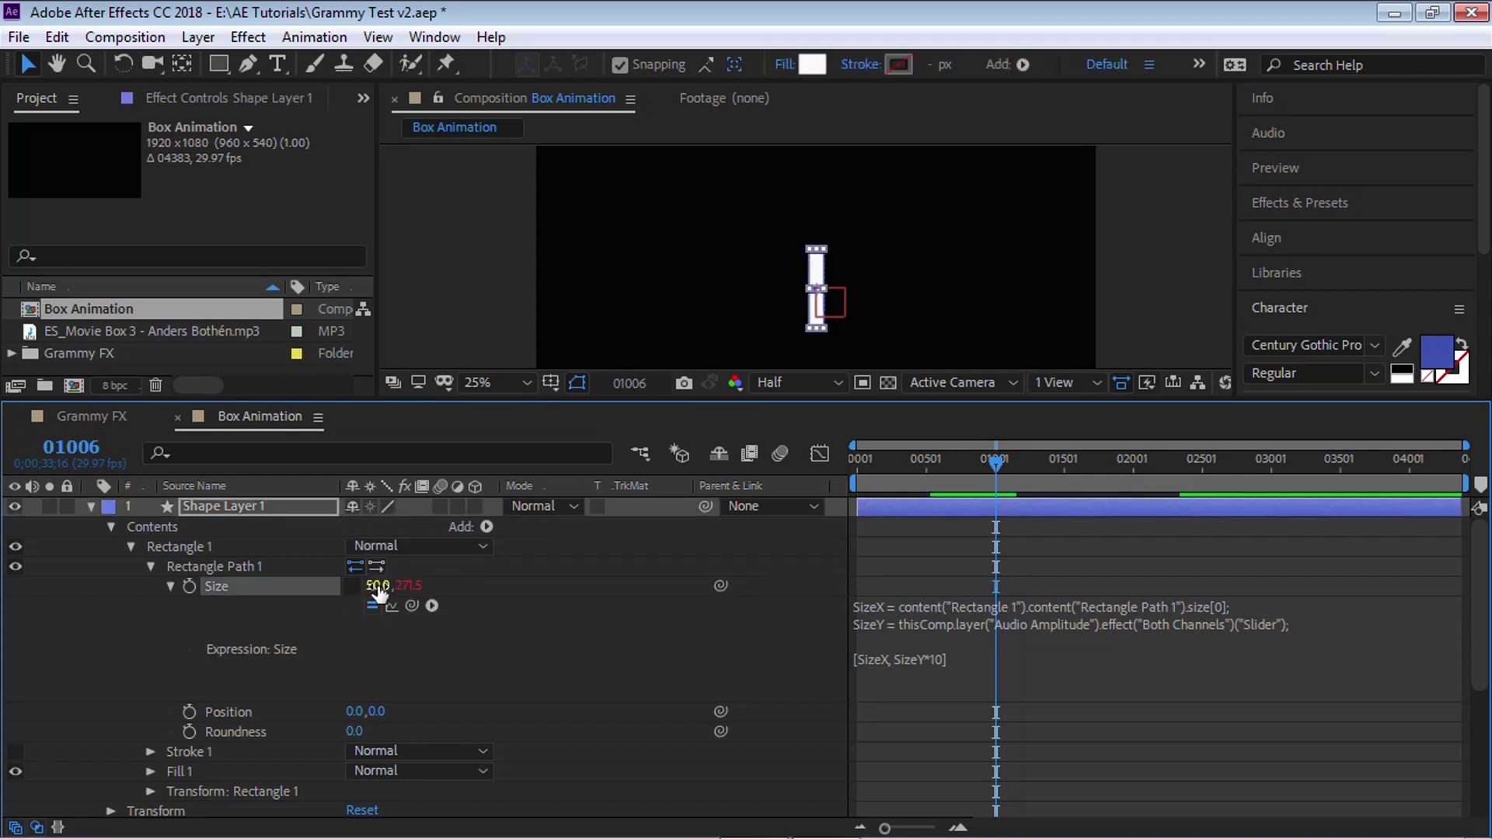
Step: Change the height multiplier in the Size expression to SizeY*15 and preview the animation
left_click(949, 658)
left_click(939, 659)
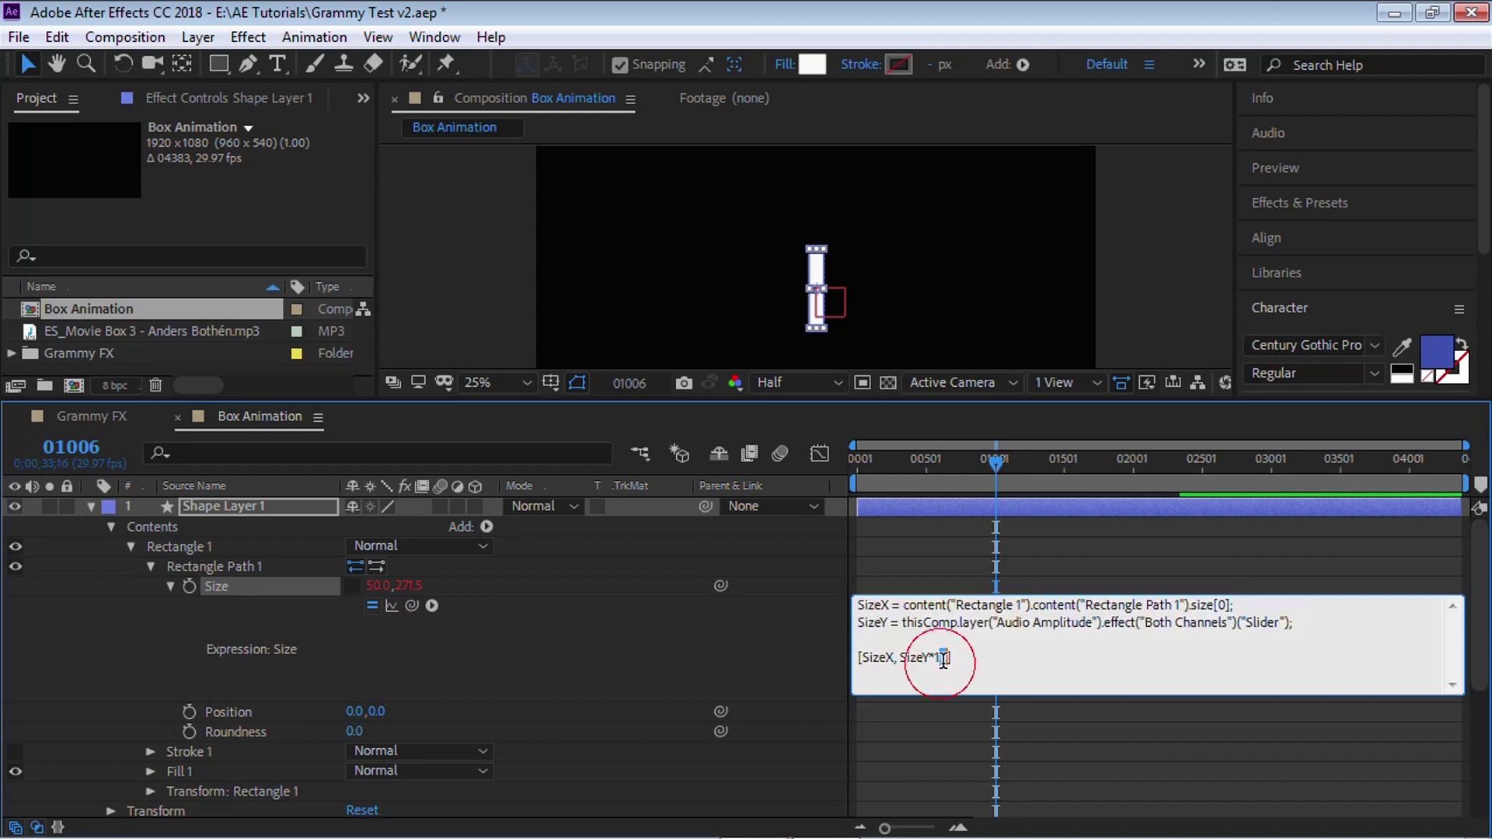
left_click(766, 672)
key("space")
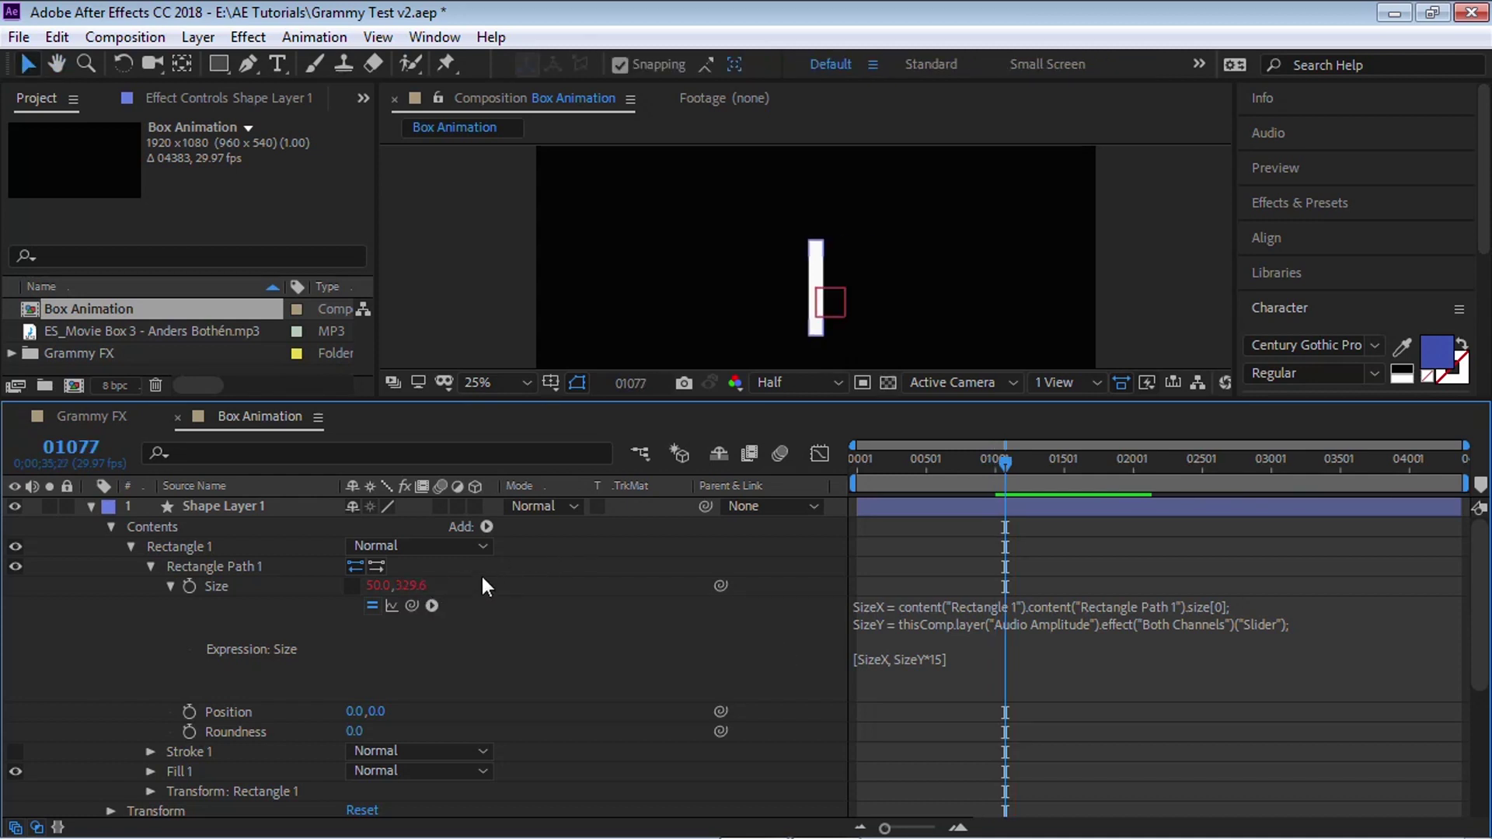
Step: Shrink the timeline area and add two Slider Control effects to Shape Layer 1
left_click(91, 507)
left_click(93, 508)
left_click_drag(380, 399, 386, 446)
left_click(244, 550)
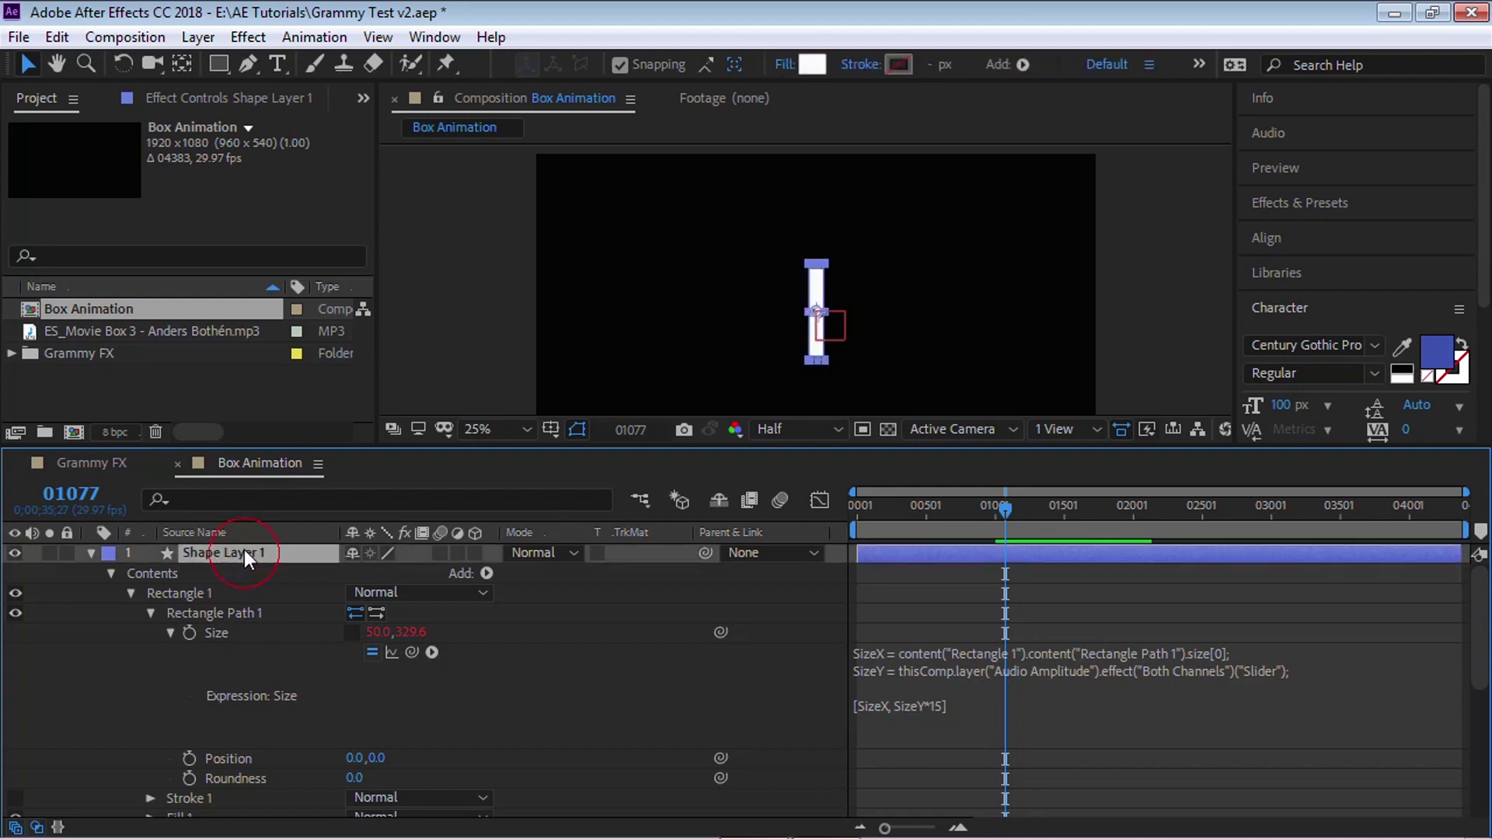
left_click(246, 36)
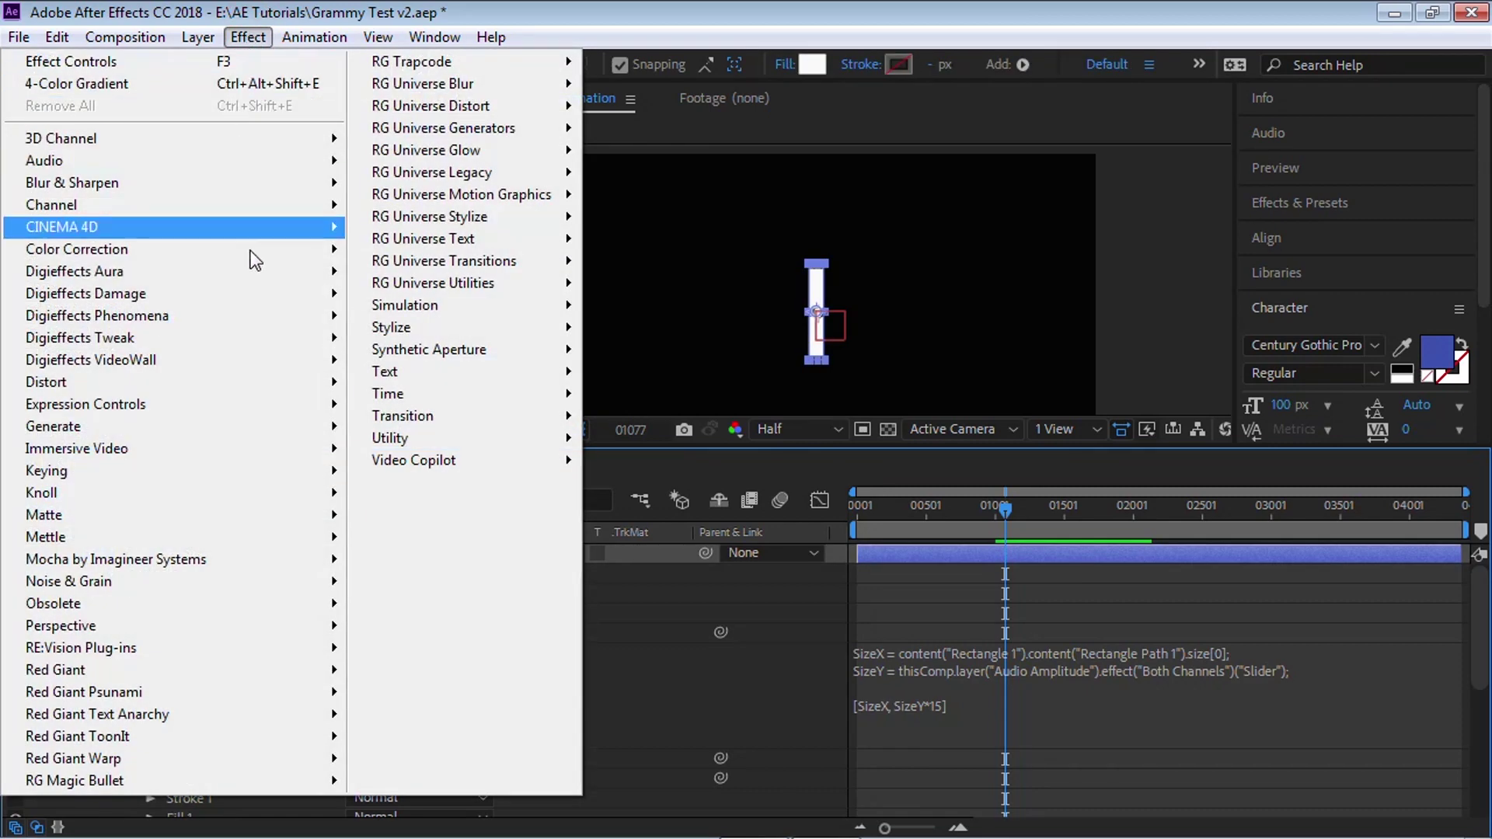
mouse_move(253, 409)
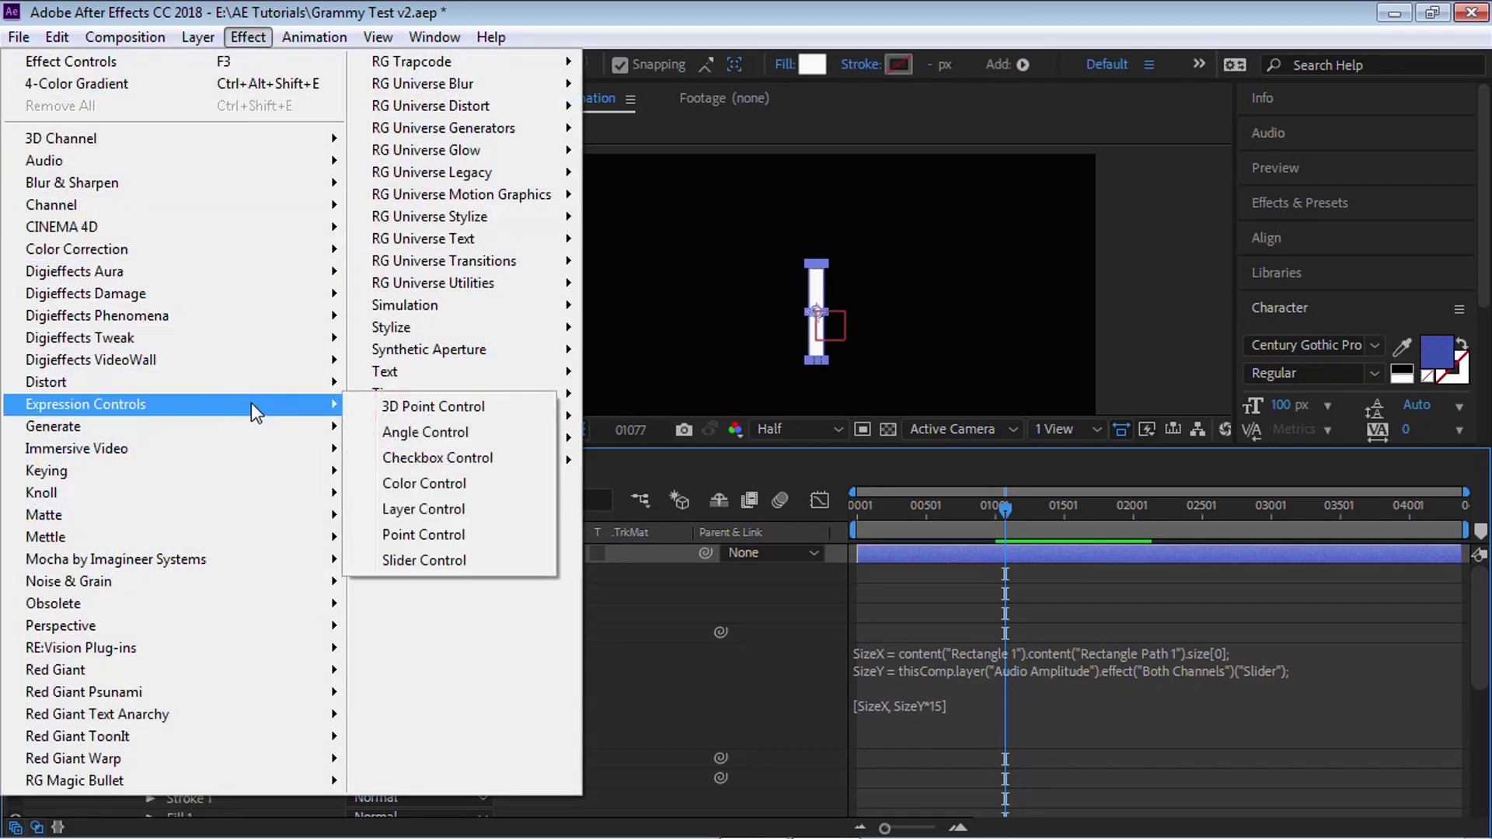
left_click(429, 561)
left_click(255, 36)
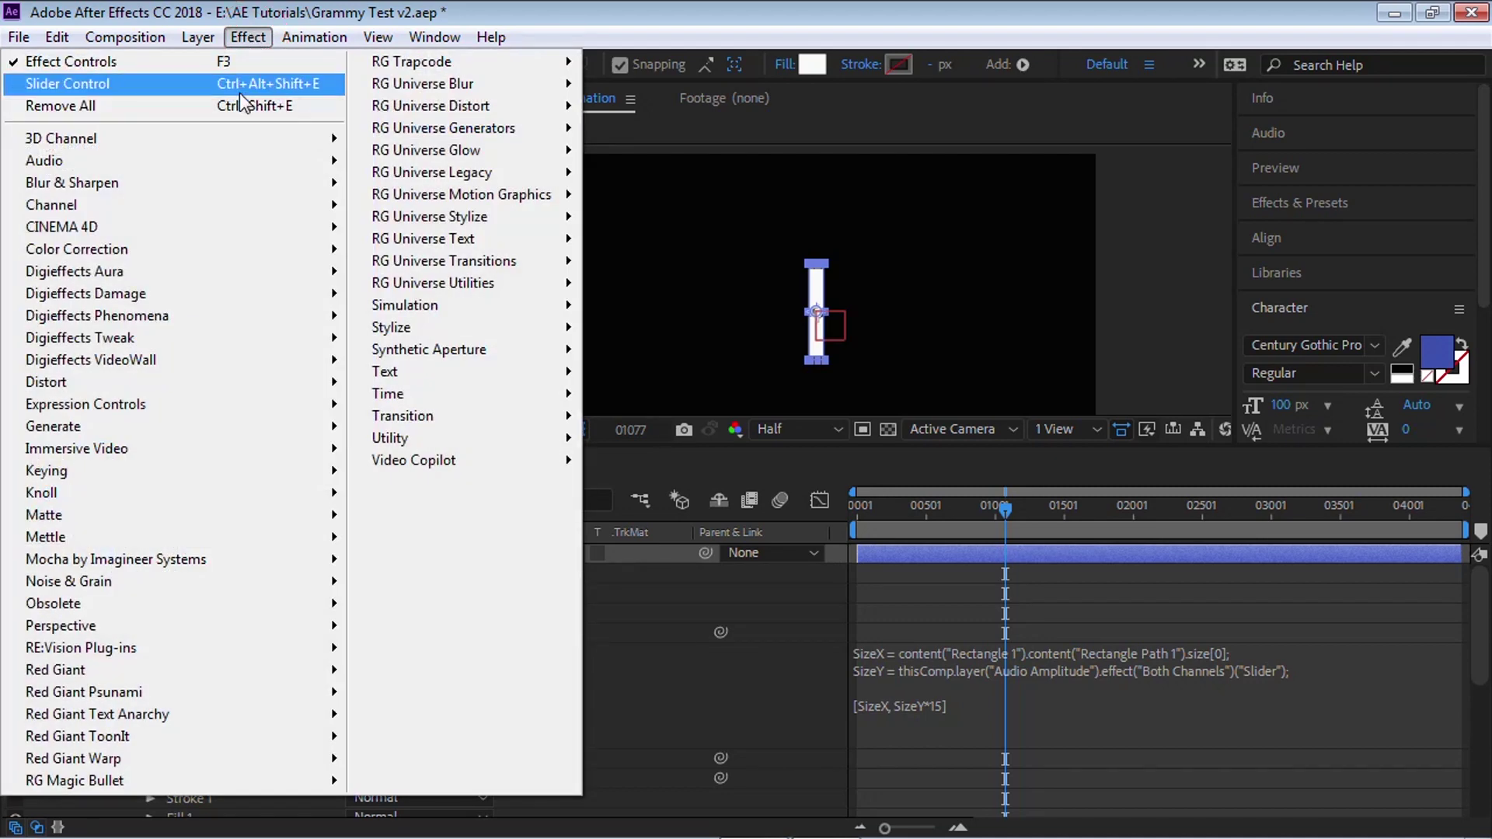
left_click(233, 79)
Step: Rename the first slider control as BoxWidth and the second as MultFactor
left_click(100, 149)
key("Return")
type("BoxWi")
key("Return")
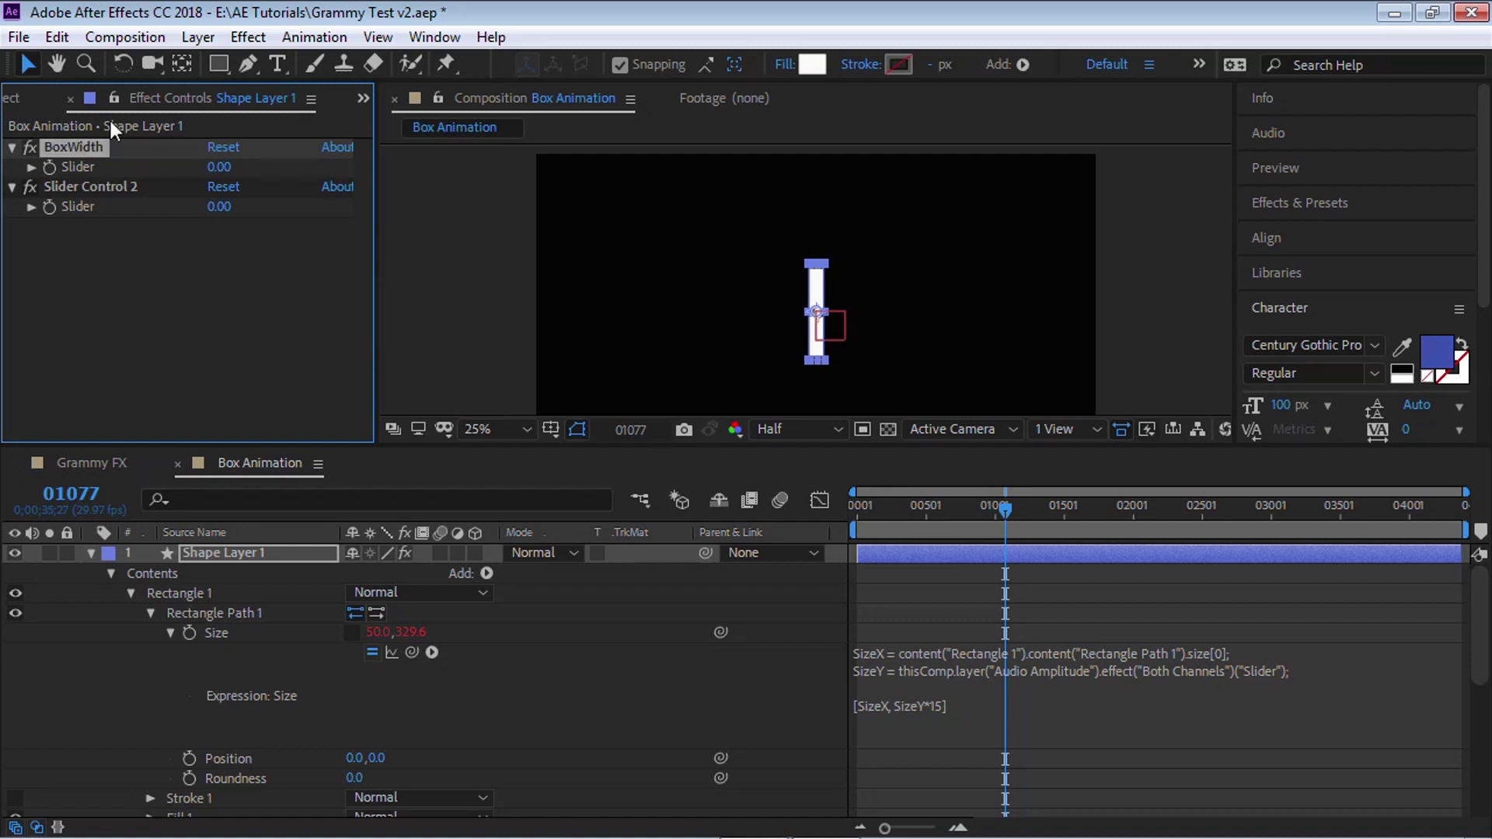
left_click(140, 189)
key("Return")
type("MultFacto")
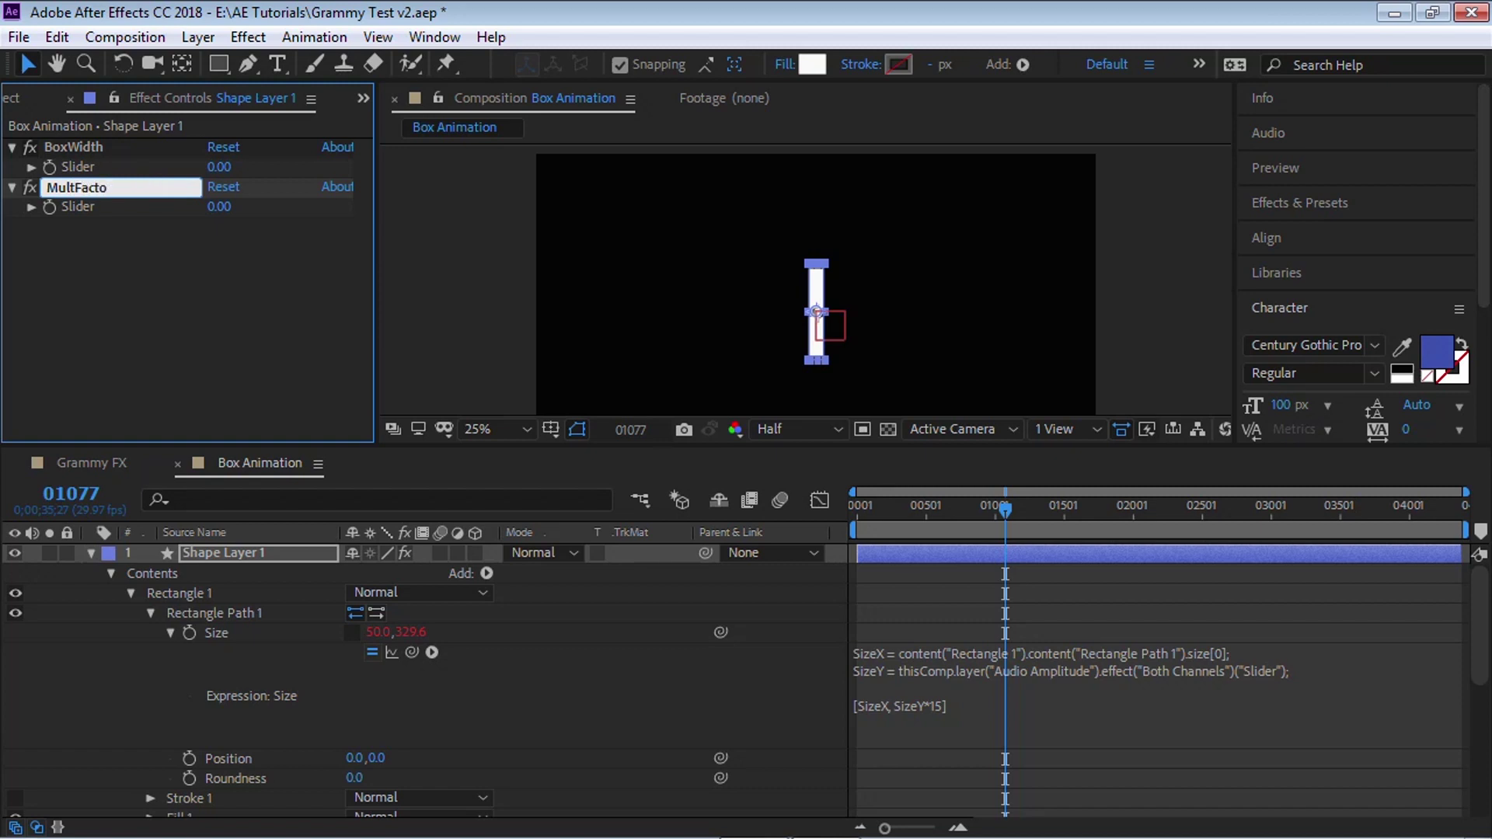
type("r")
key("Return")
Step: Replace the SizeX value in the Size expression with a link to the BoxWidth slider, effect("BoxWidth")("Slider");
left_click(120, 148)
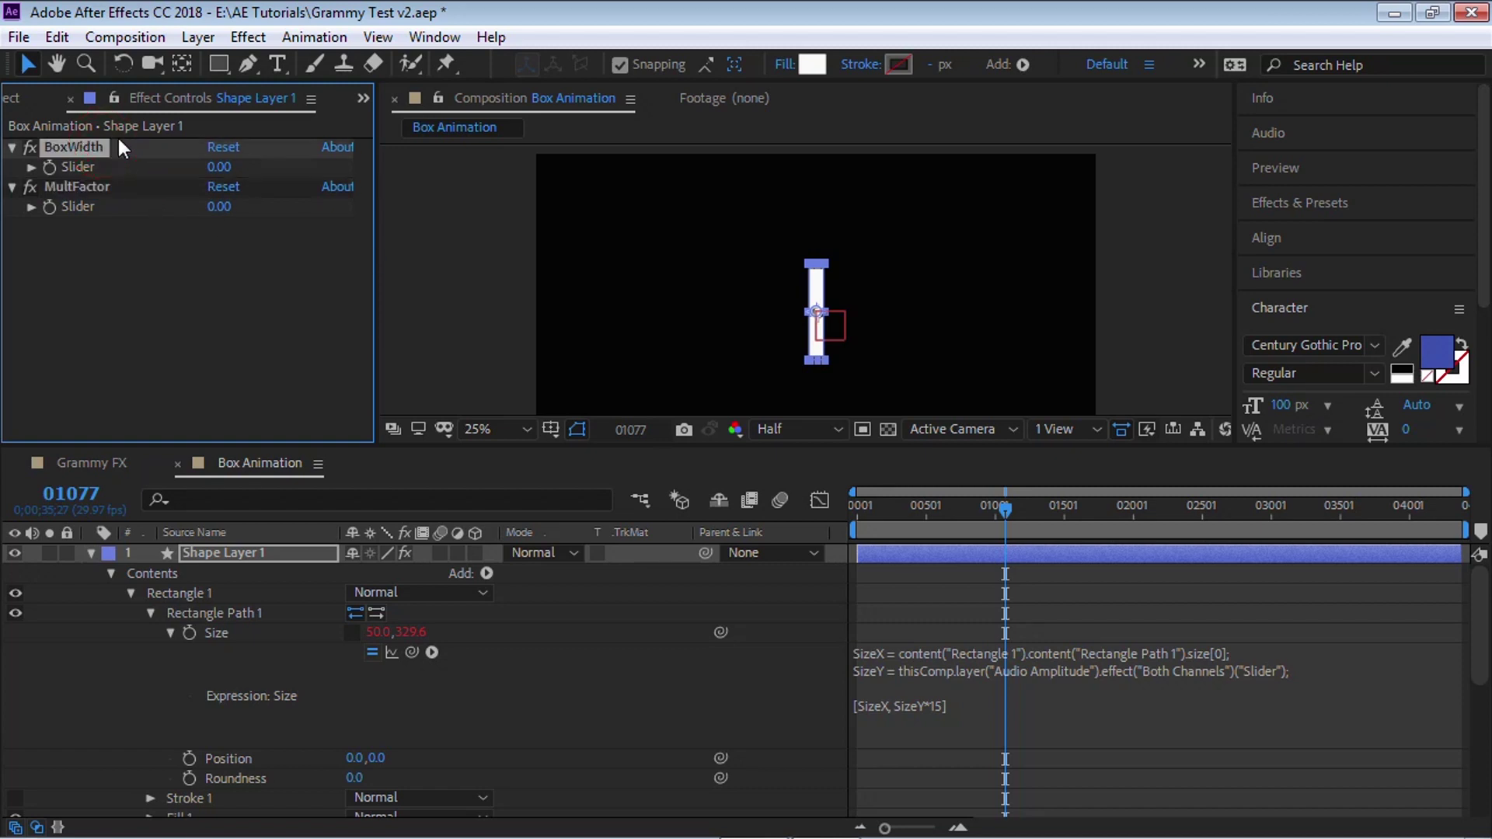
left_click(929, 656)
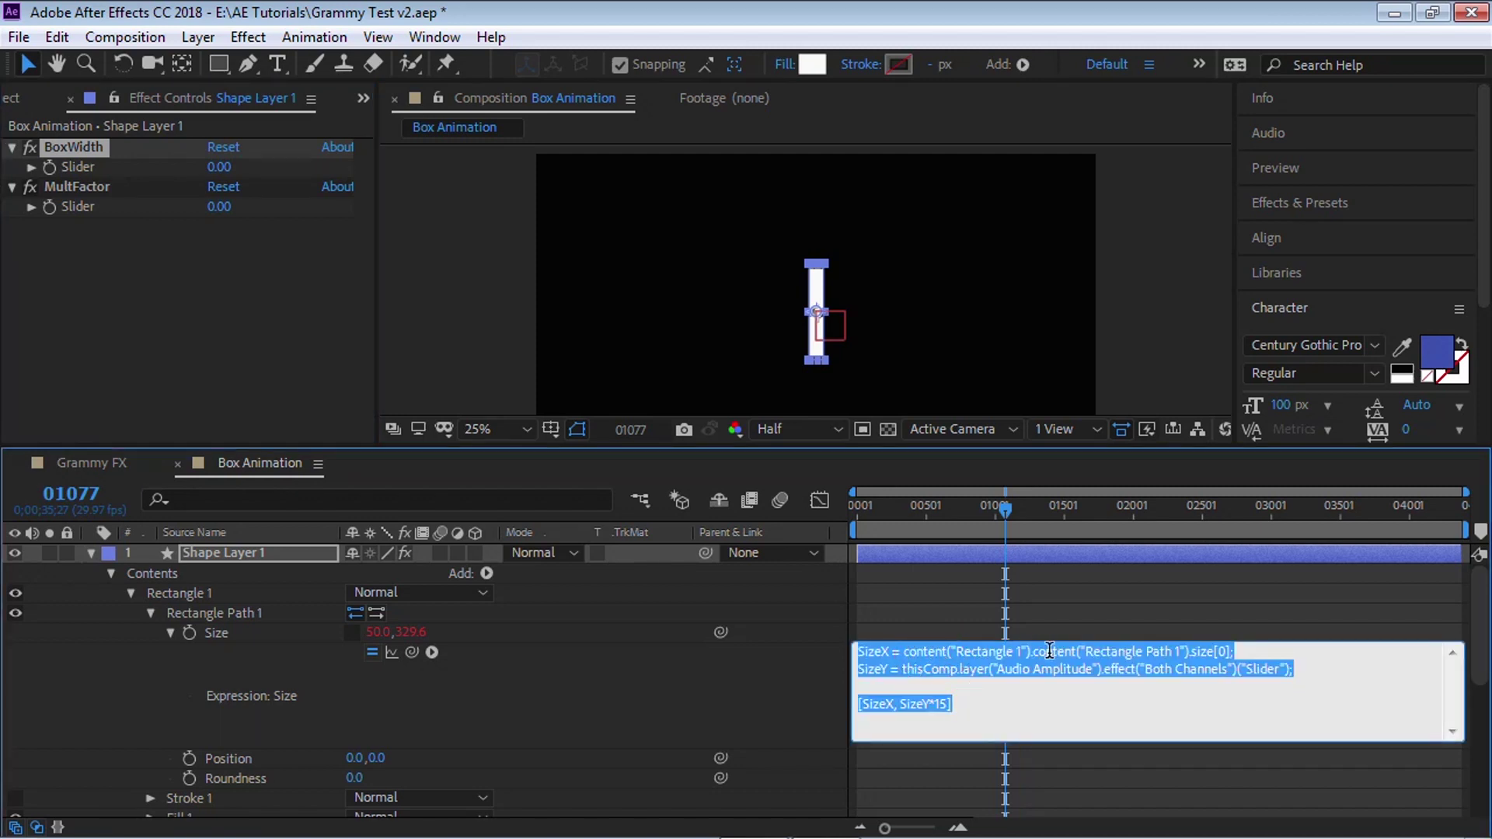
left_click(922, 657)
left_click_drag(904, 653, 1235, 652)
key("BackSpace")
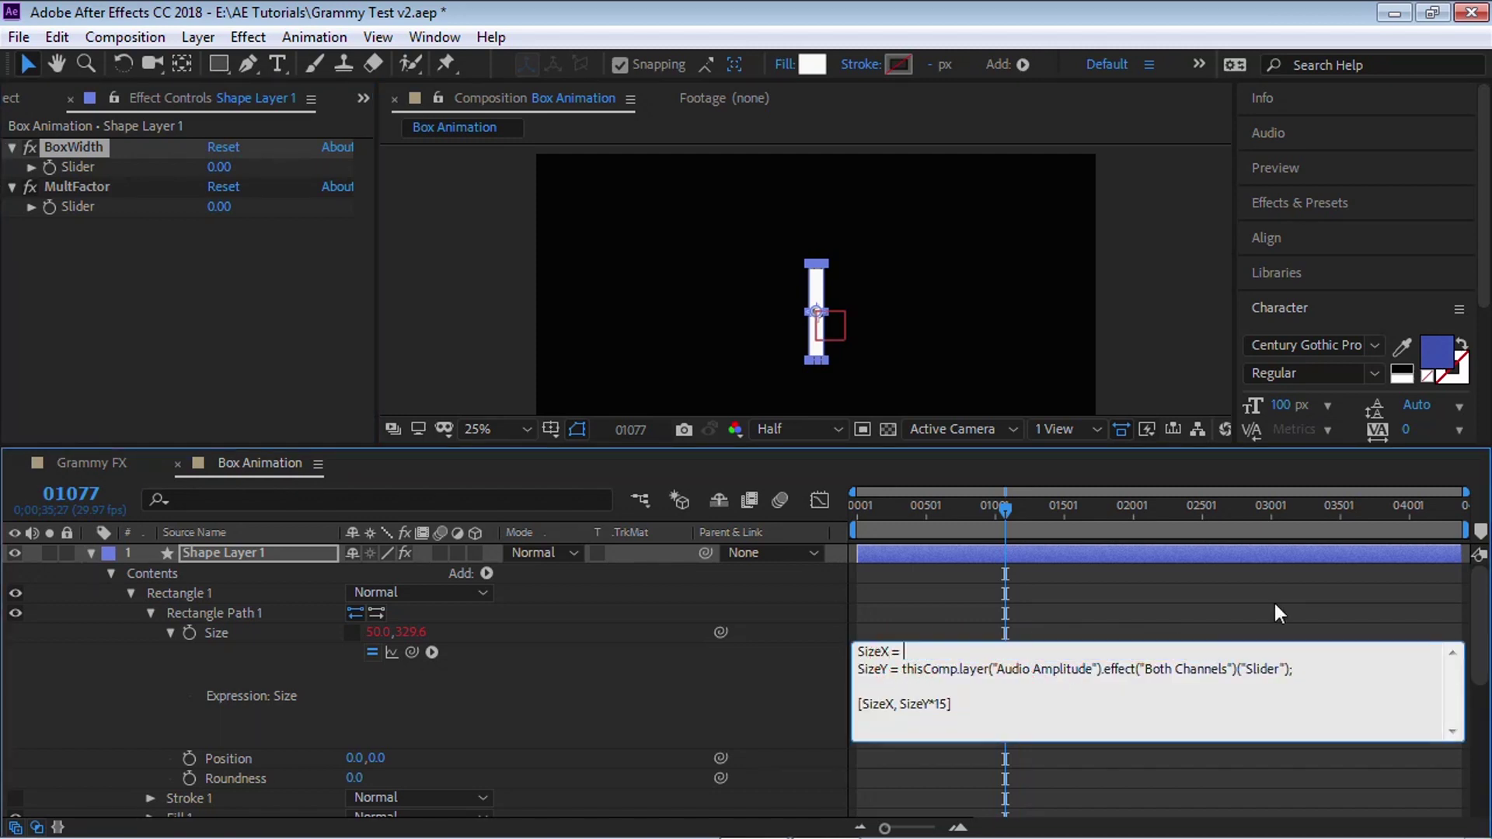
left_click_drag(407, 647, 374, 628)
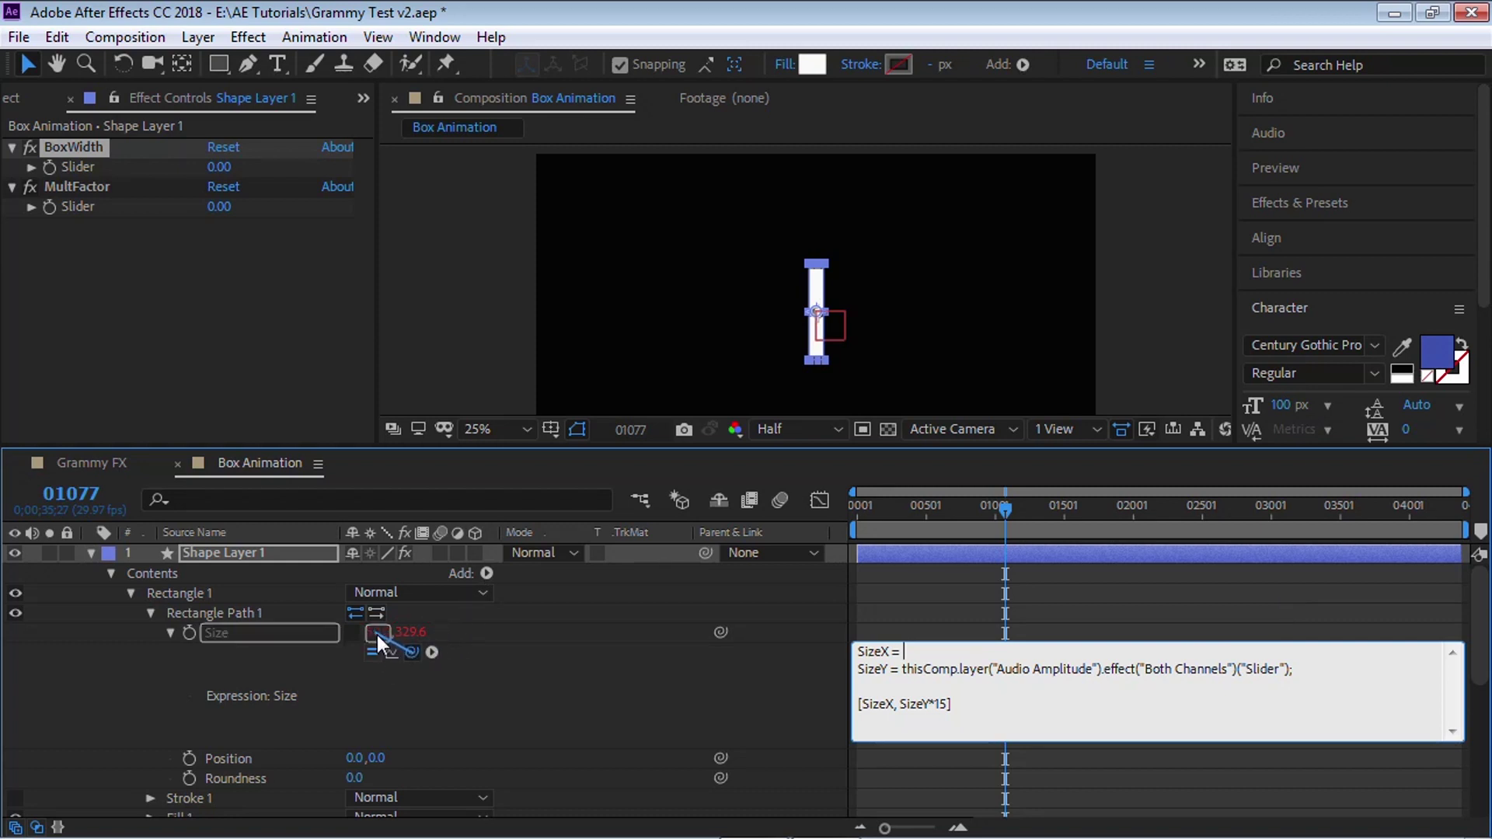
left_click_drag(375, 632, 91, 161)
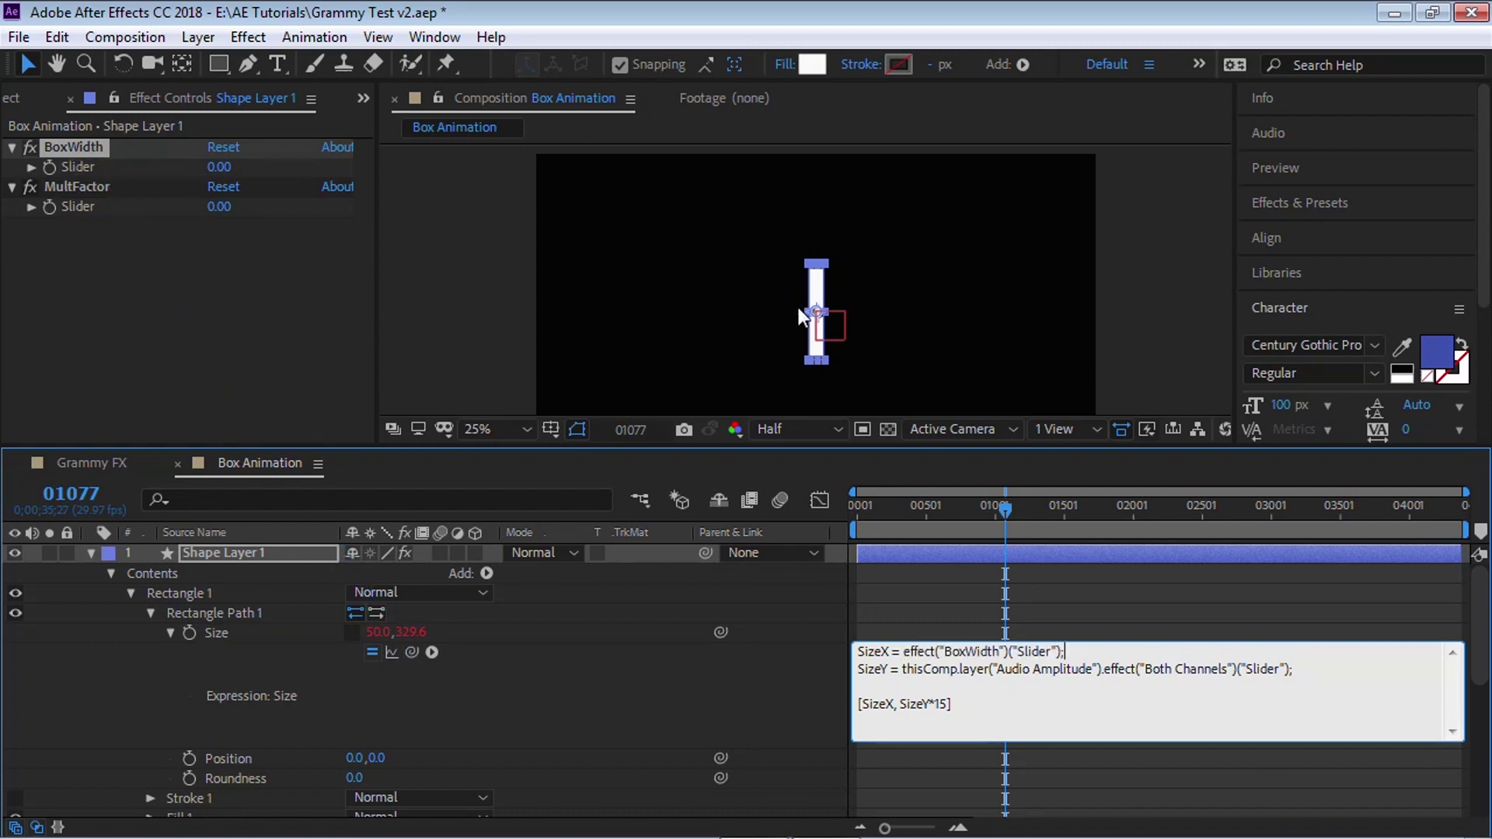
Step: Replace the multiplier 15 in the Size expression with a link to the MultFactor slider, giving [SizeX, SizeY*effect("MultFactor")("Slider")]
left_click(942, 704)
double_click(942, 704)
left_click_drag(410, 654, 77, 187)
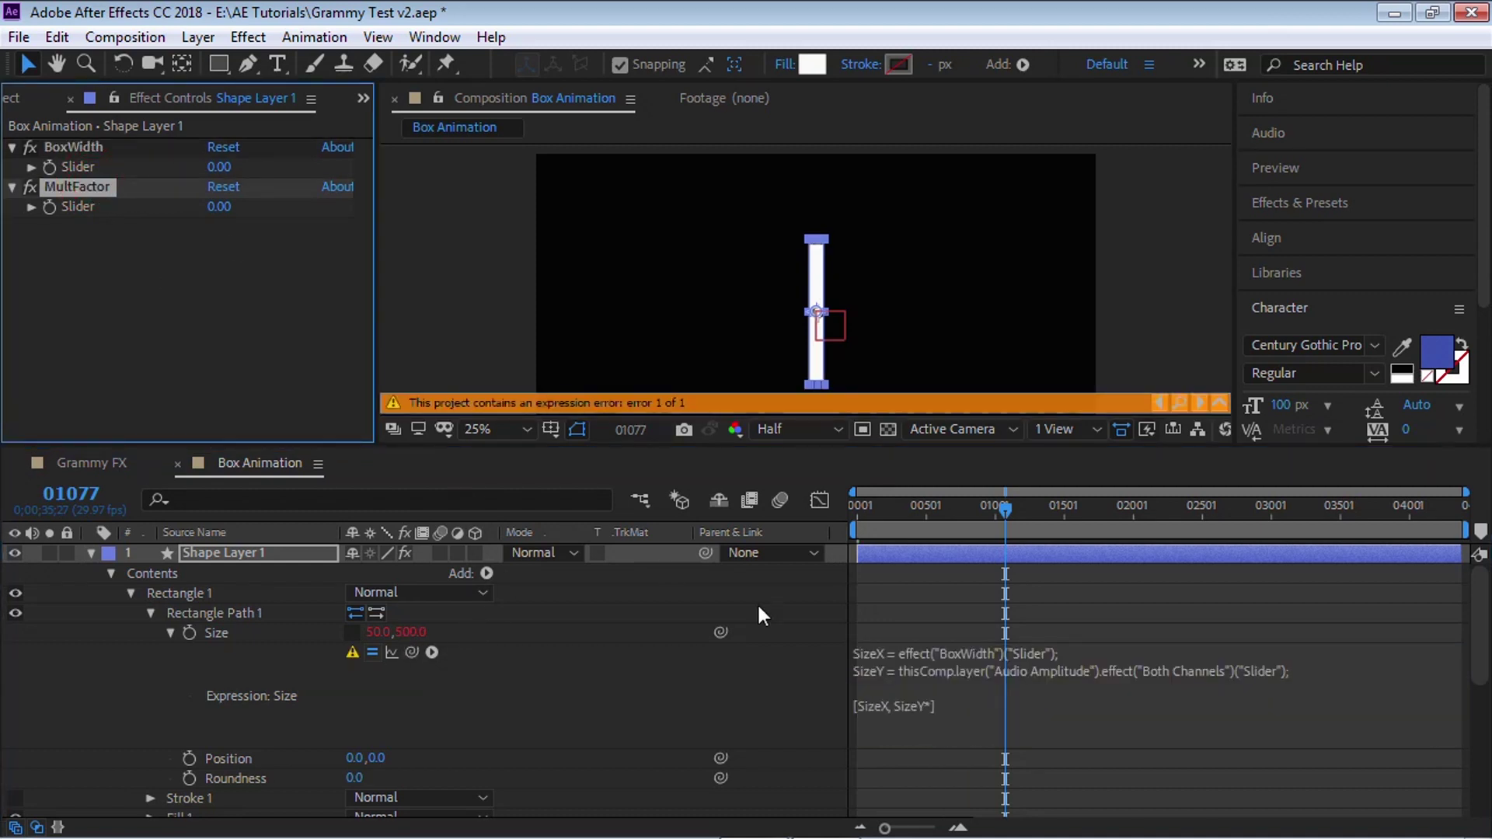
left_click(921, 707)
left_click(938, 704)
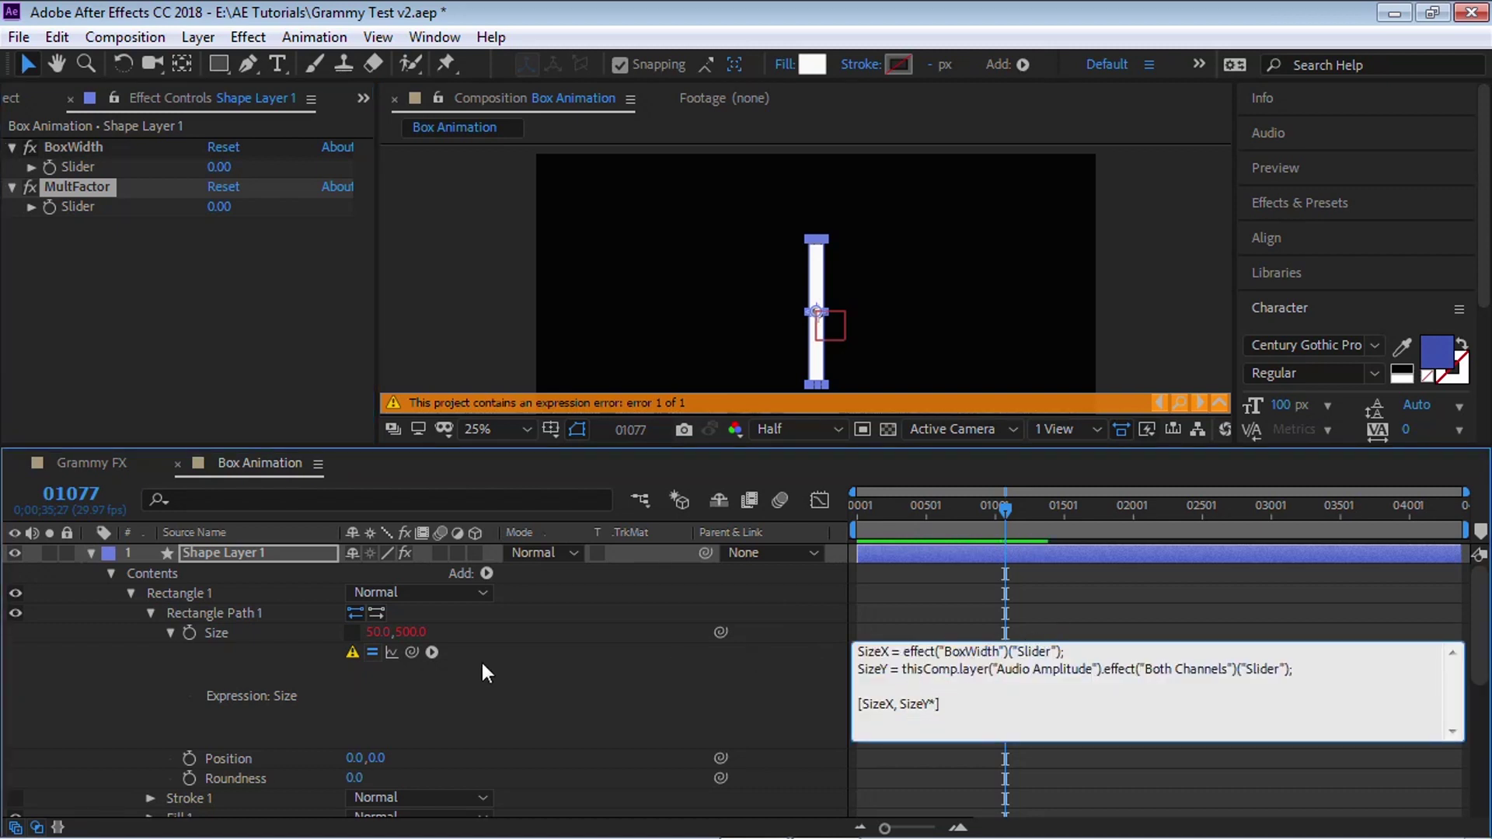
left_click_drag(412, 652, 85, 204)
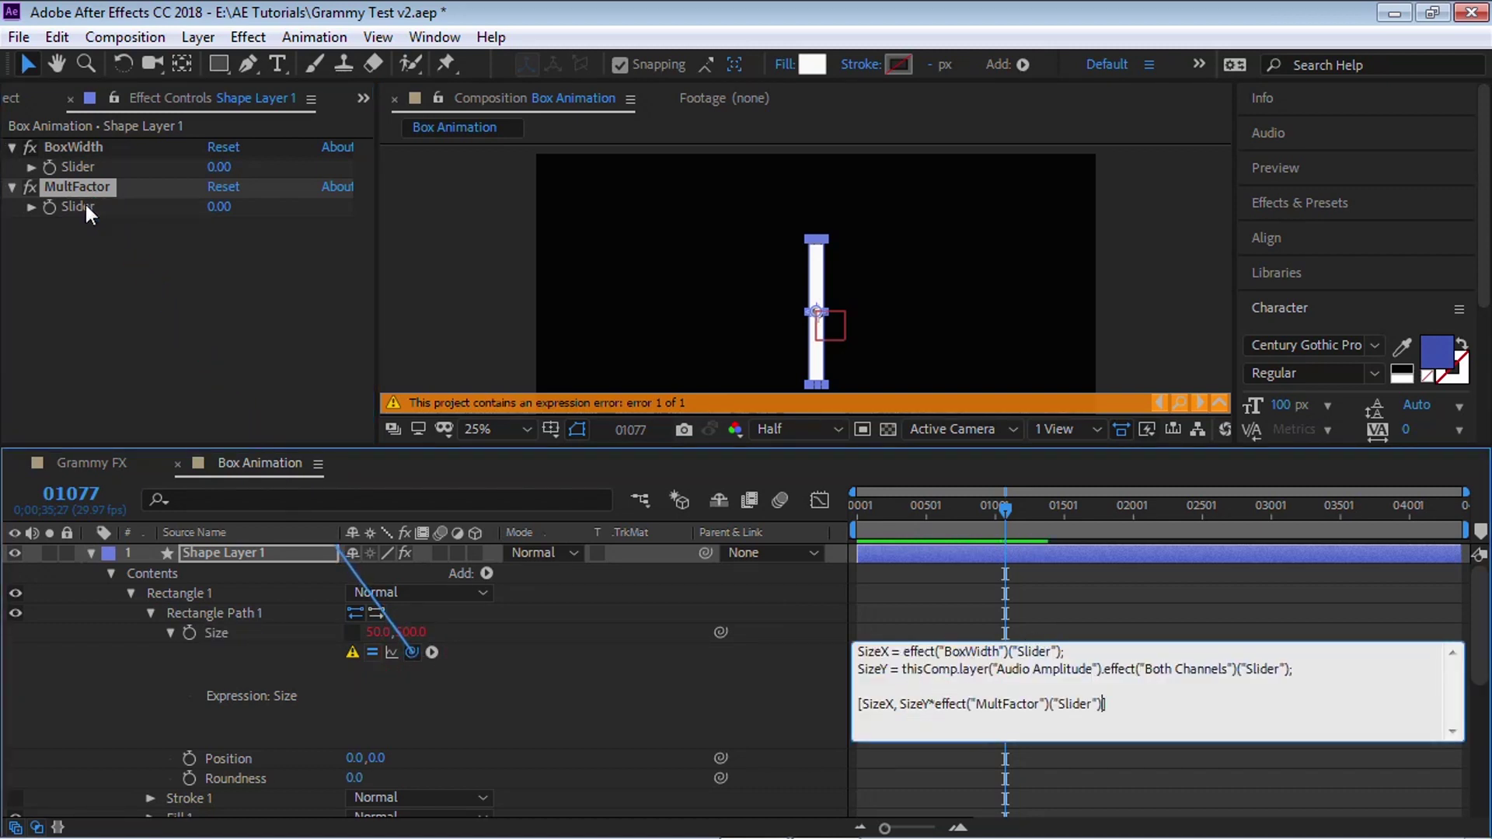
left_click(745, 697)
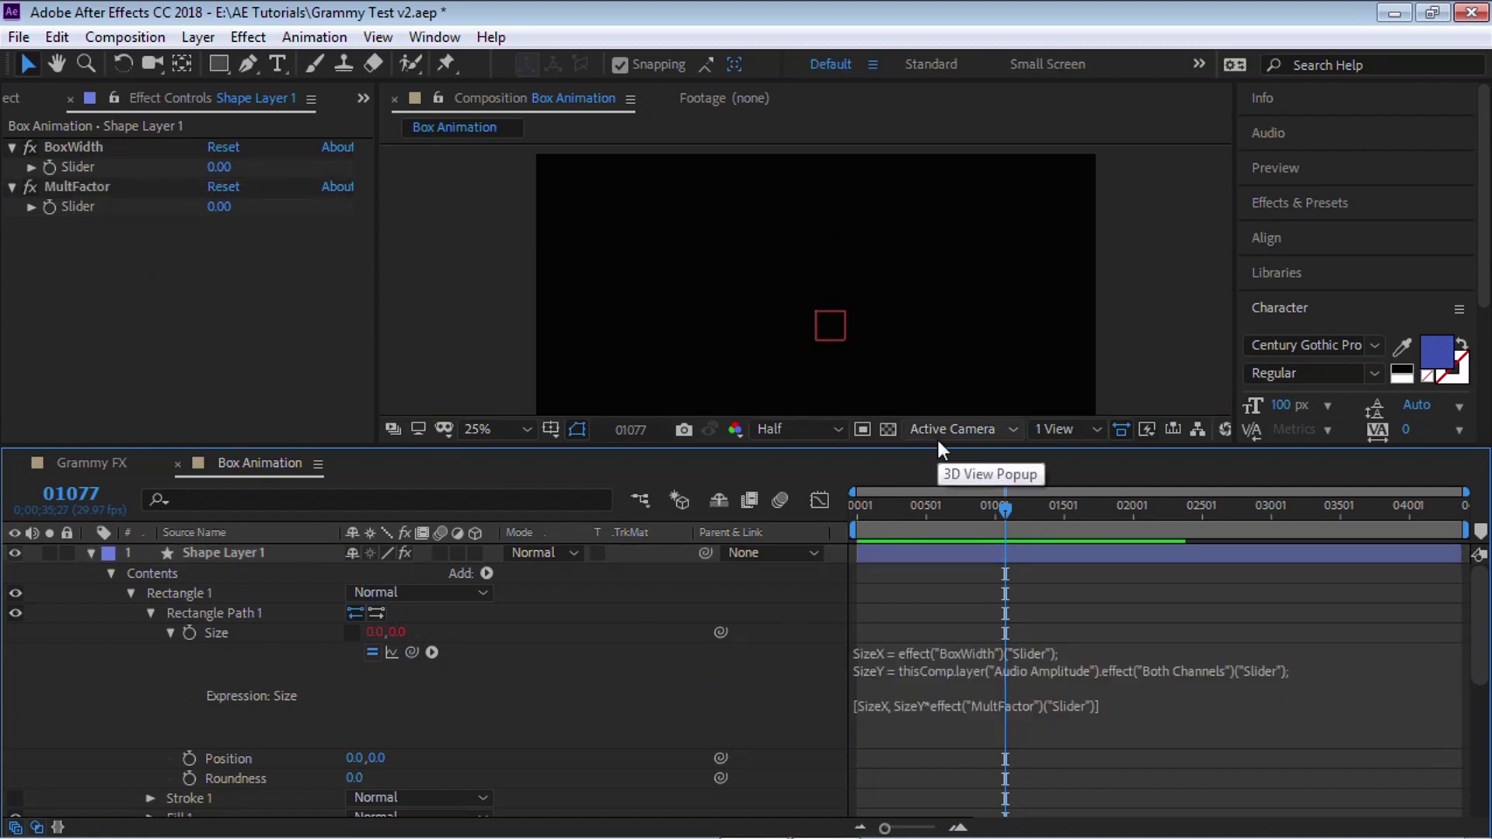
Step: Set Shape Layer 1's BoxWidth slider to 100 and MultFactor slider to 10, and preview the animation
left_click(78, 147)
left_click(220, 166)
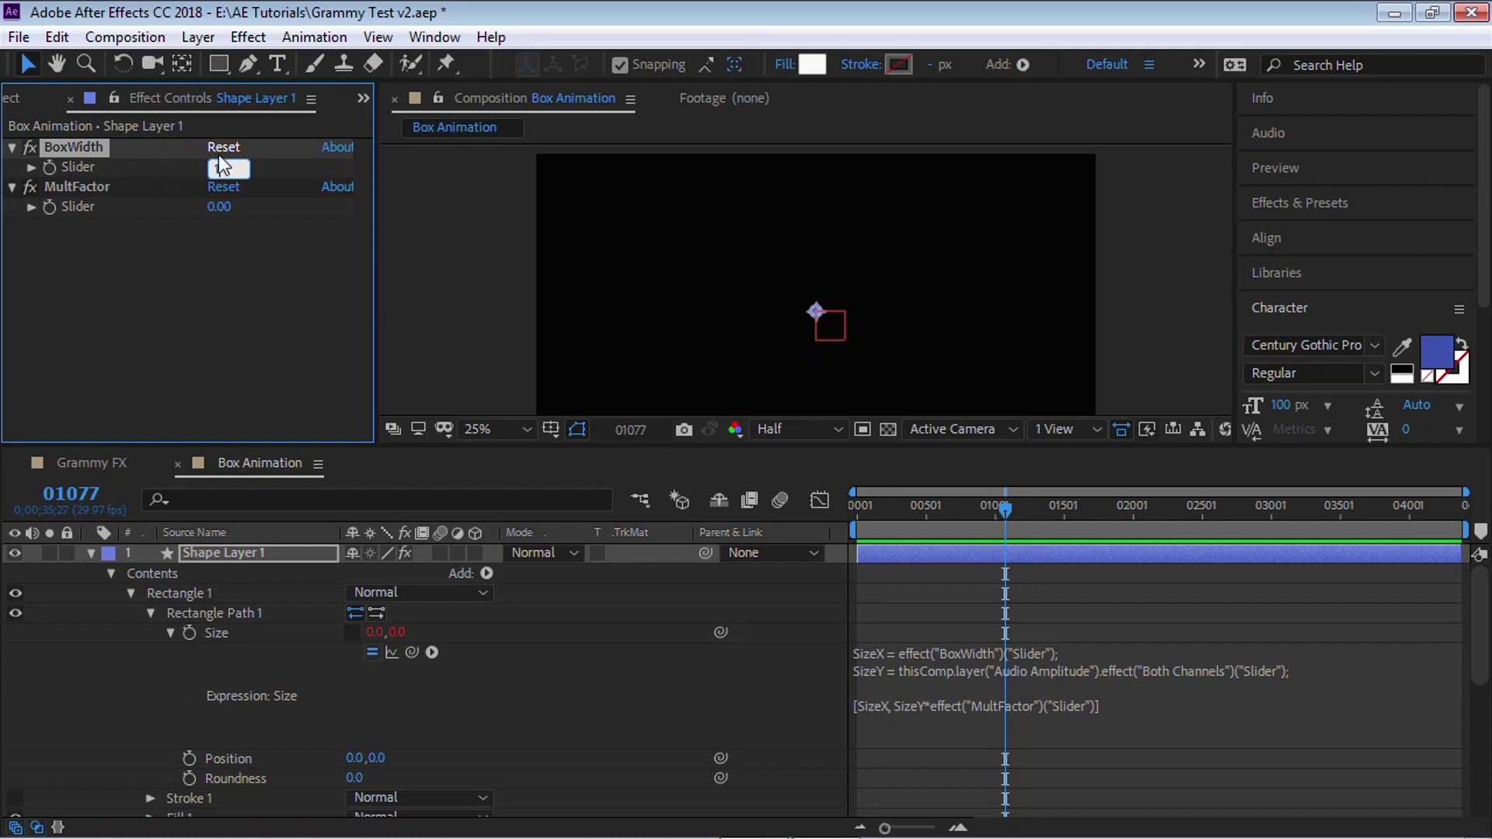
type("100")
key("Return")
left_click(101, 186)
left_click(221, 206)
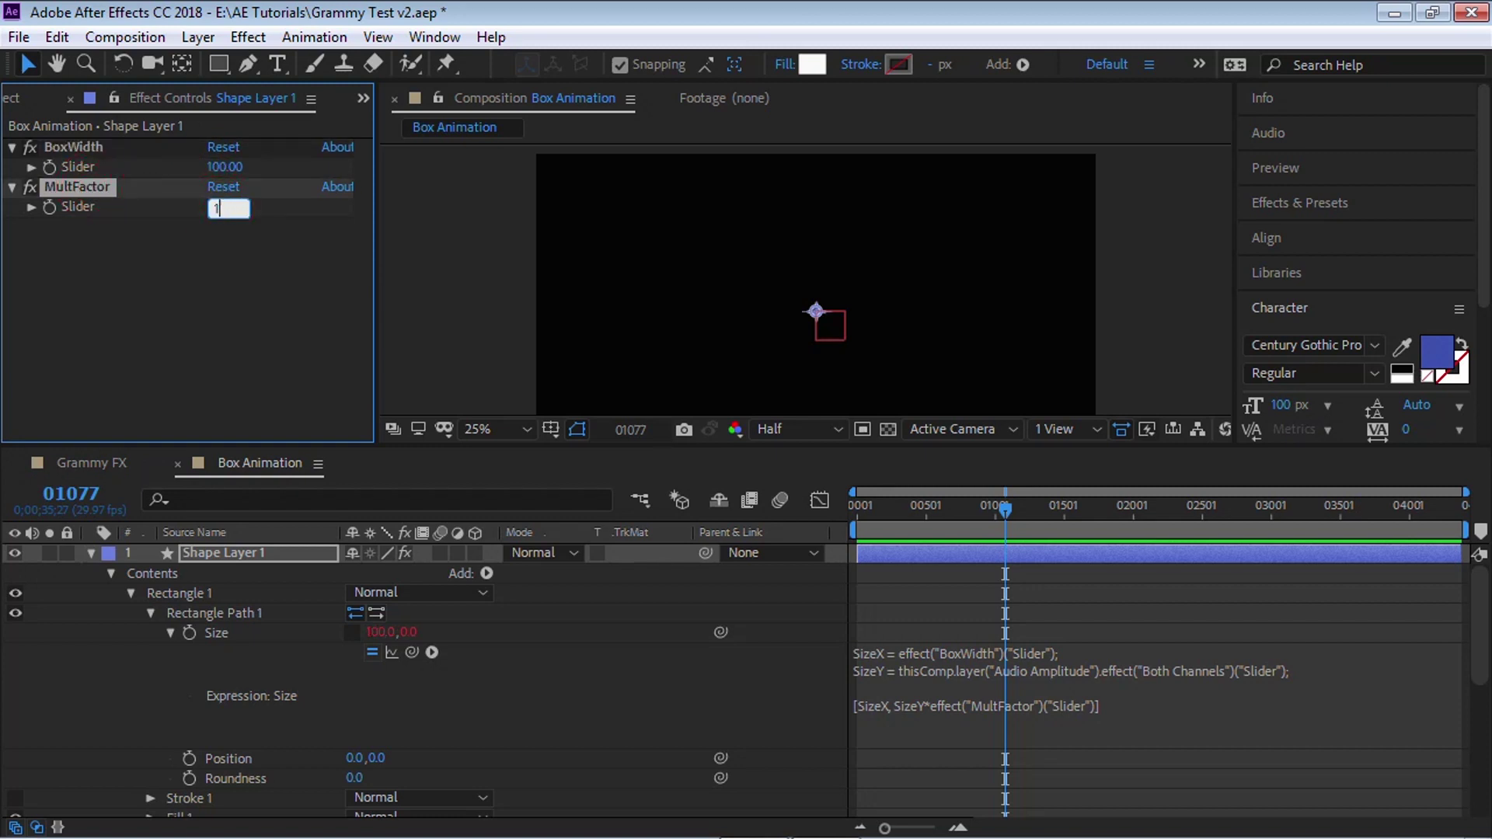
type("1")
key("Return")
key("space")
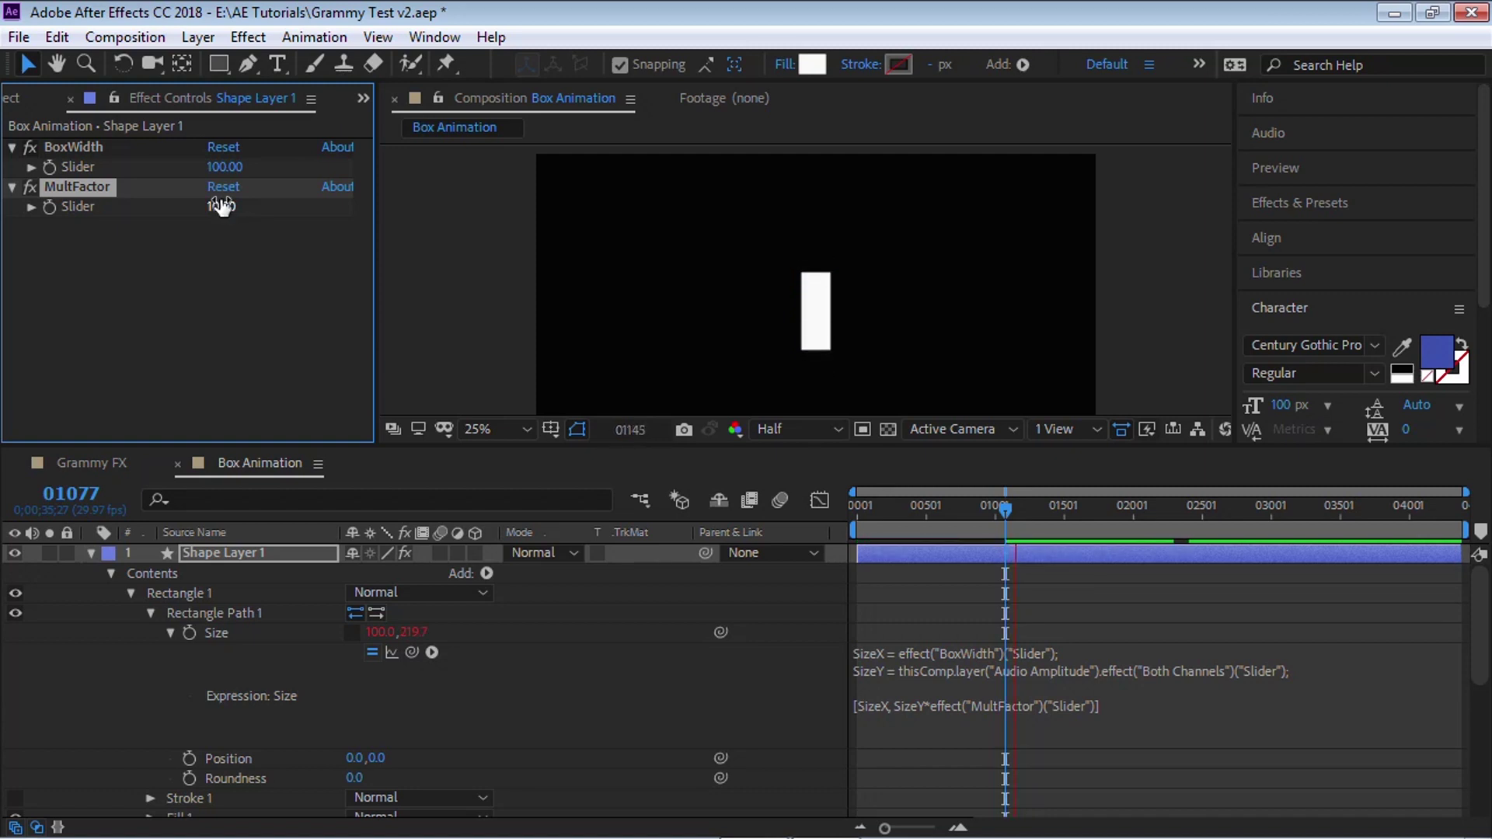
key("space")
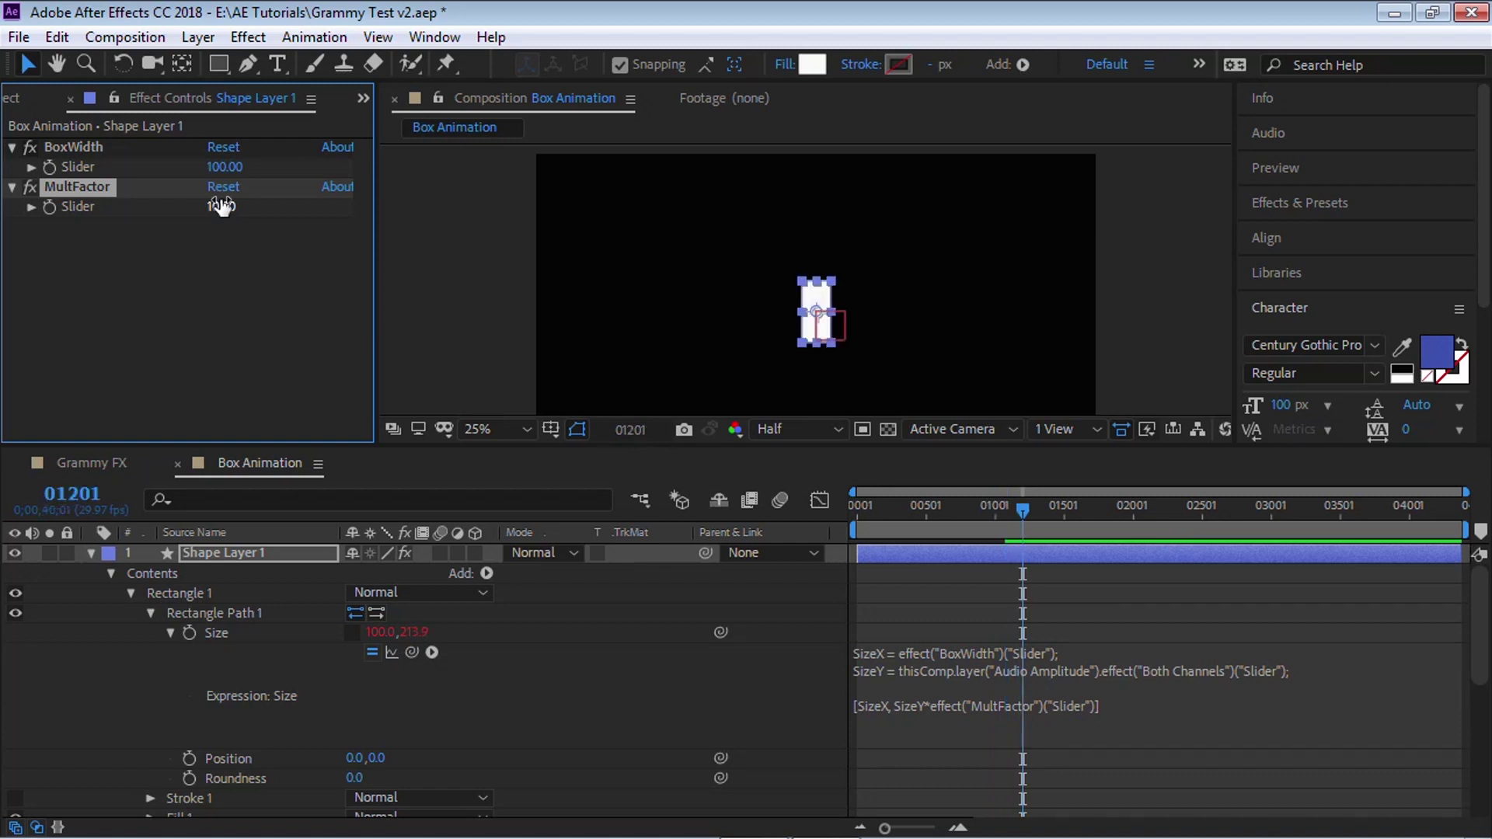
Step: Duplicate Shape Layer 1 and place the copy just left of the original box
left_click(241, 550)
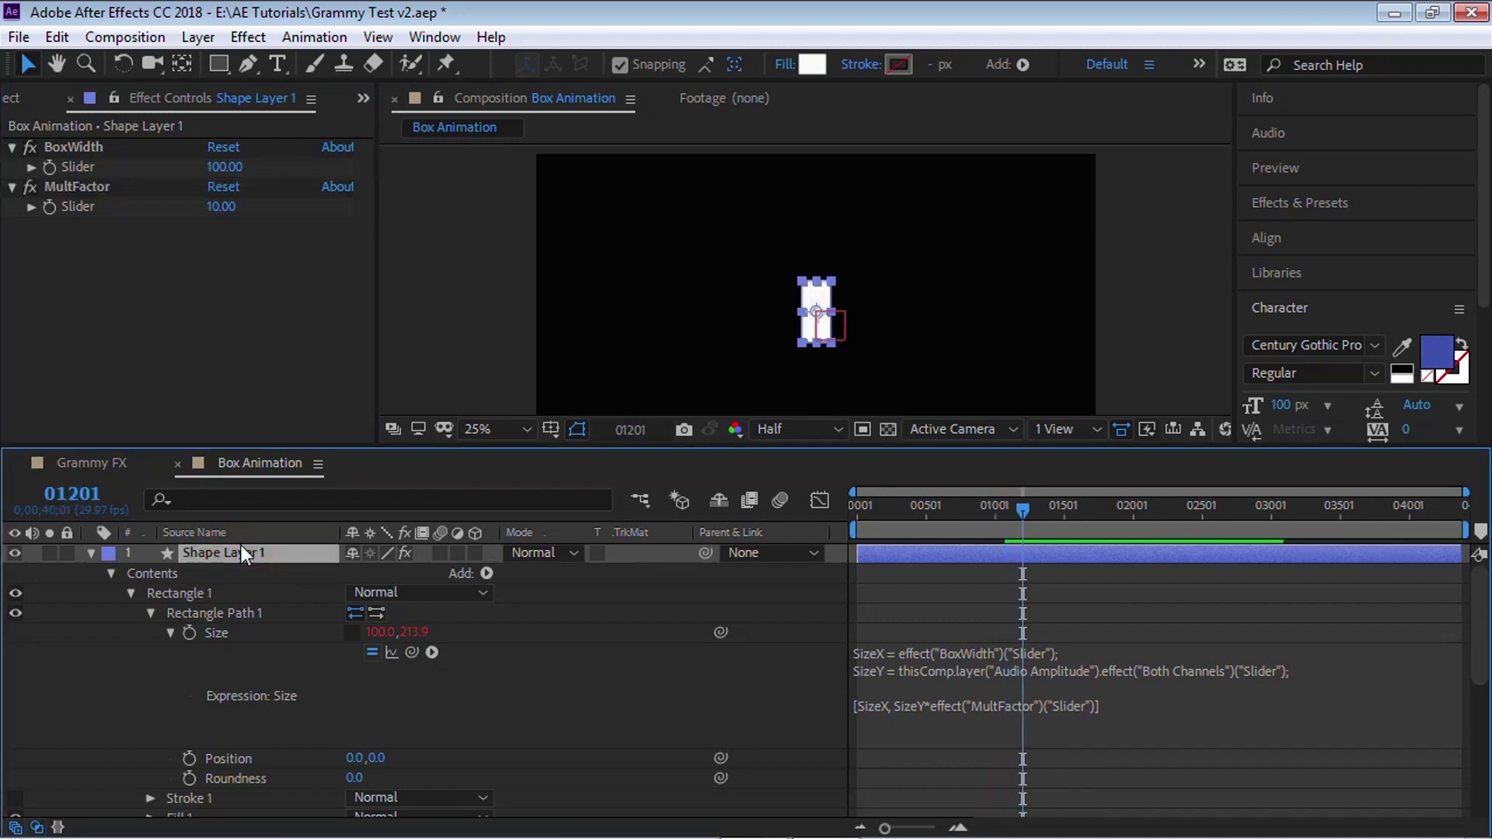
key("ctrl+d")
left_click_drag(824, 292, 783, 292)
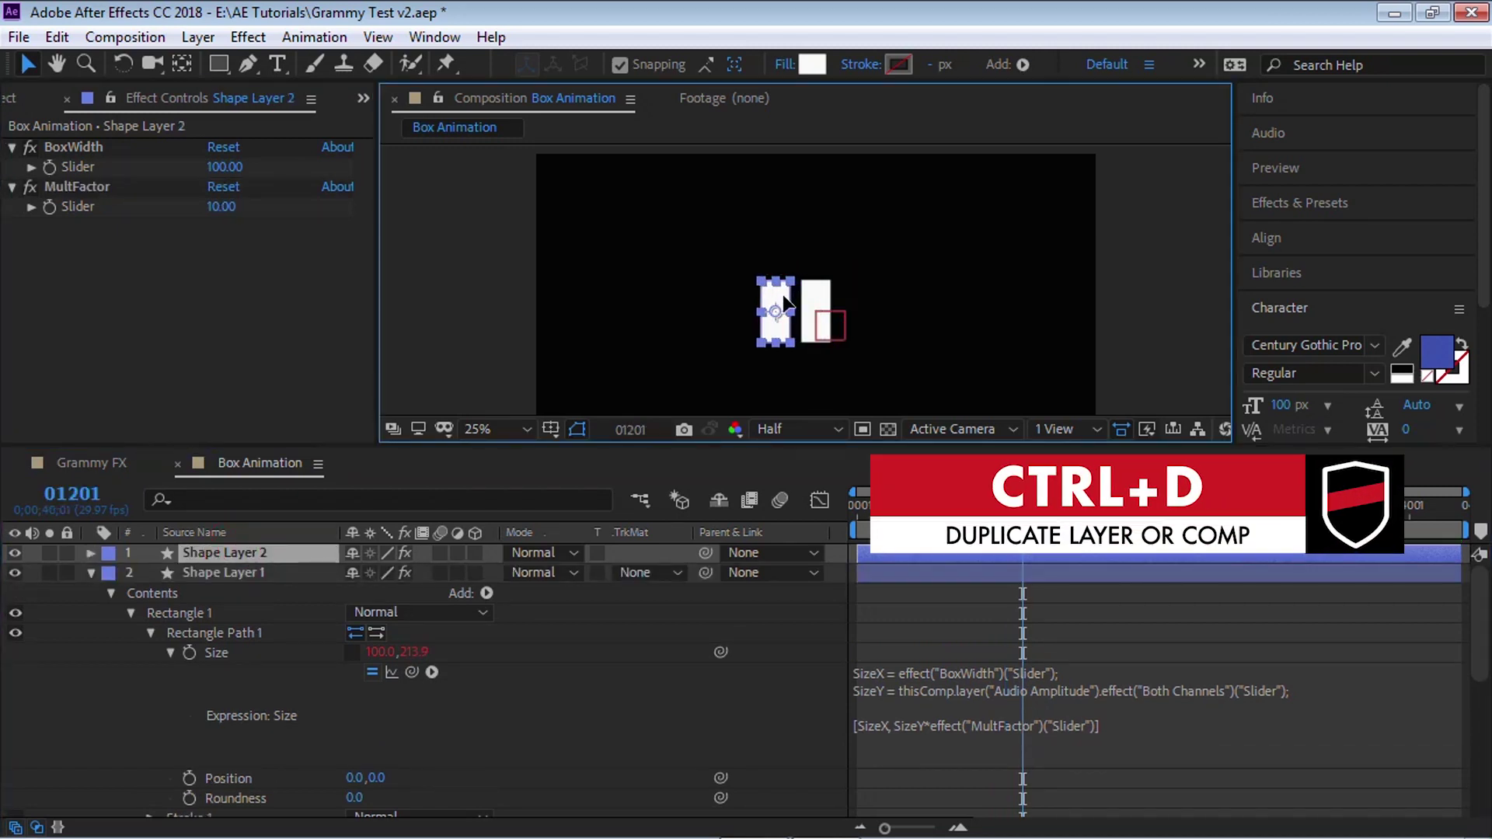
Step: Set the duplicate box's BoxWidth slider to 80 and its MultFactor slider to 5
left_click(220, 165)
type("80")
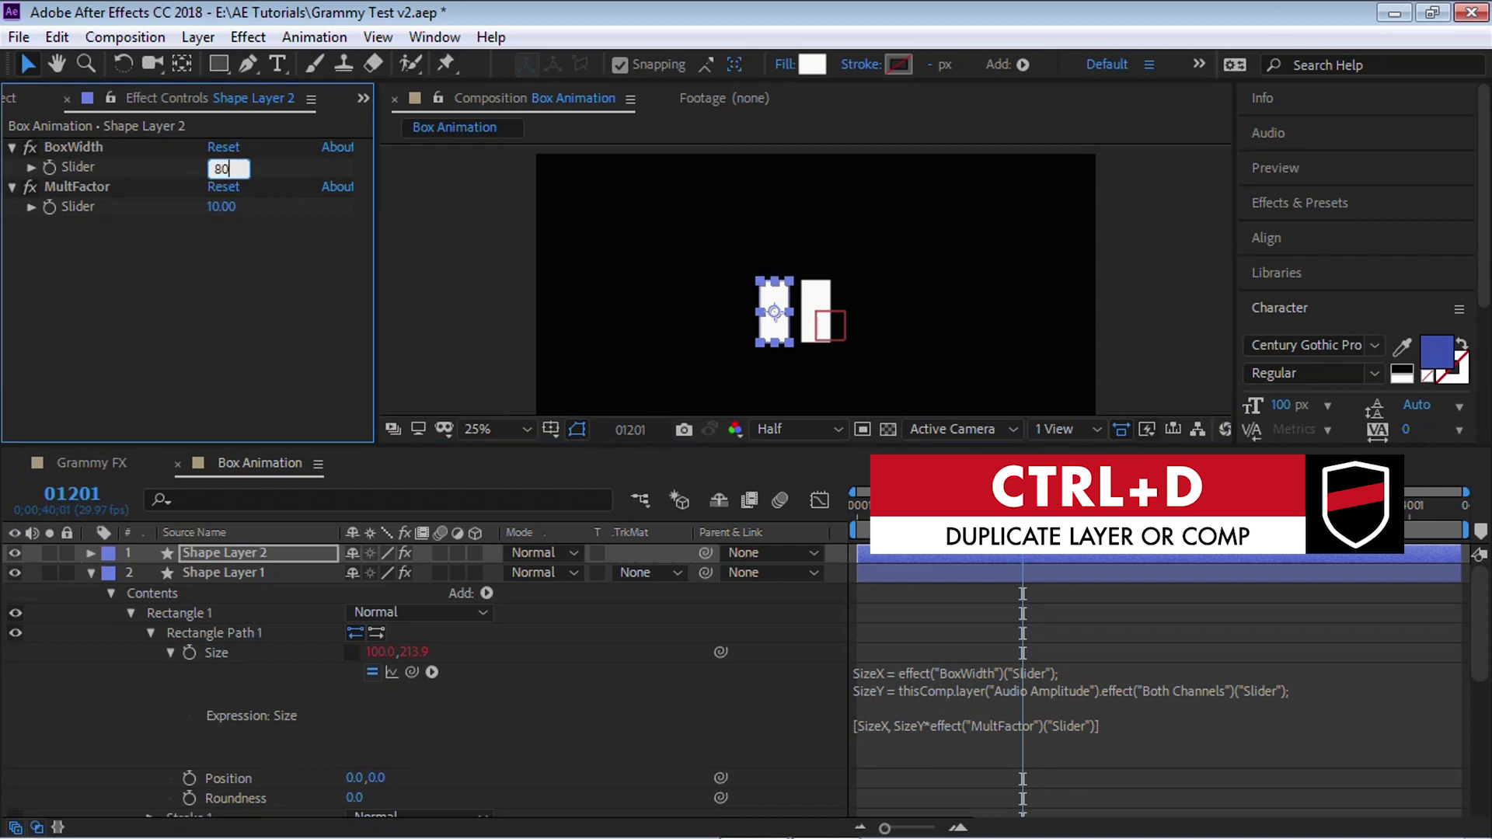
key("Return")
left_click(222, 207)
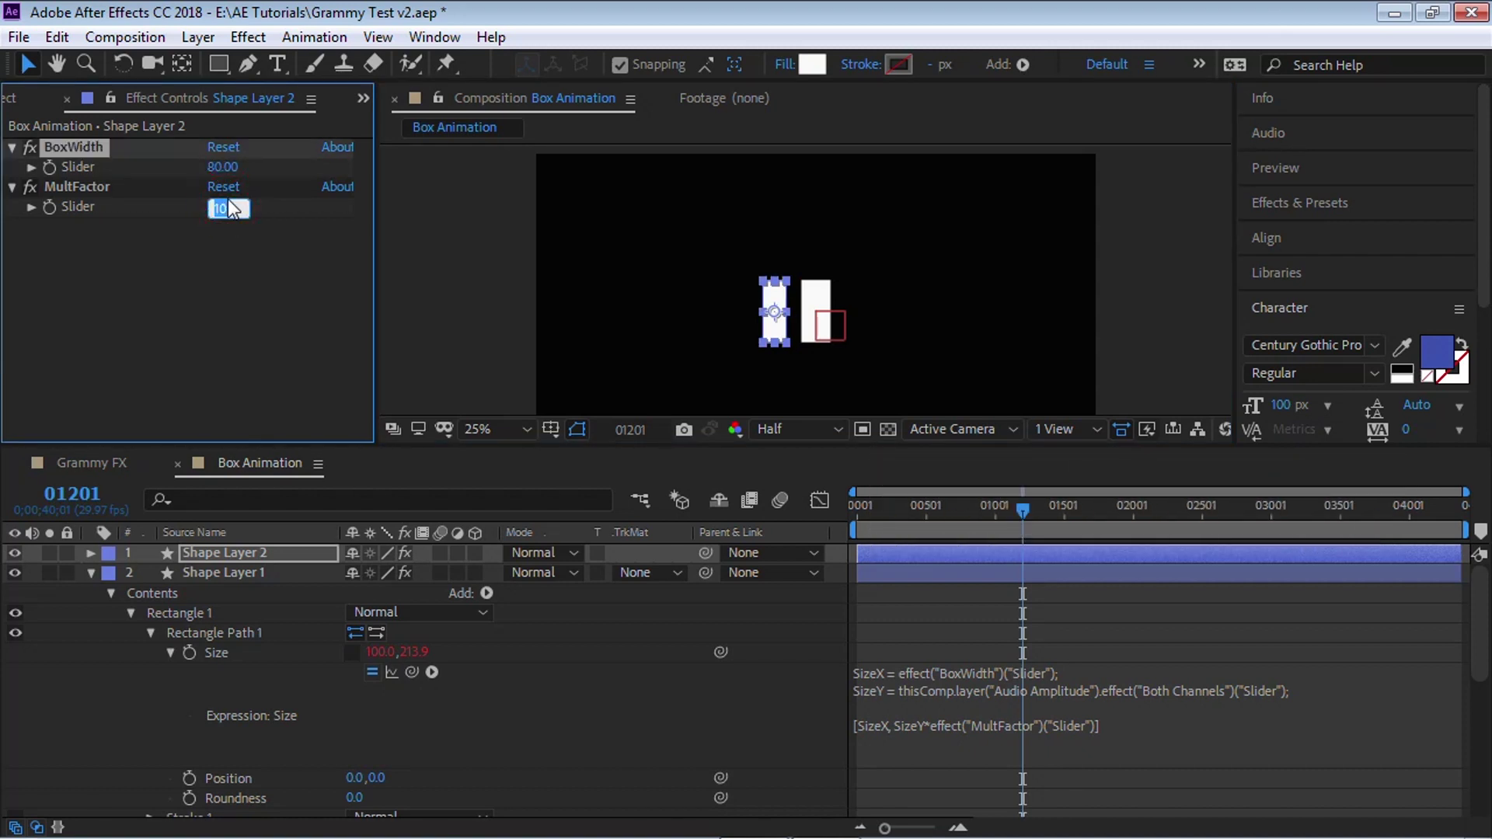
type("5")
key("Return")
Step: Duplicate Shape Layer 2 and place the copy to the left of the second box
left_click(261, 553)
key("ctrl+d")
left_click_drag(774, 310, 738, 315)
Step: Set the third box's BoxWidth slider to 40 and MultFactor slider to 8, and preview the three boxes
left_click(219, 167)
type("40")
key("Return")
left_click(222, 205)
type("8")
key("Return")
key("space")
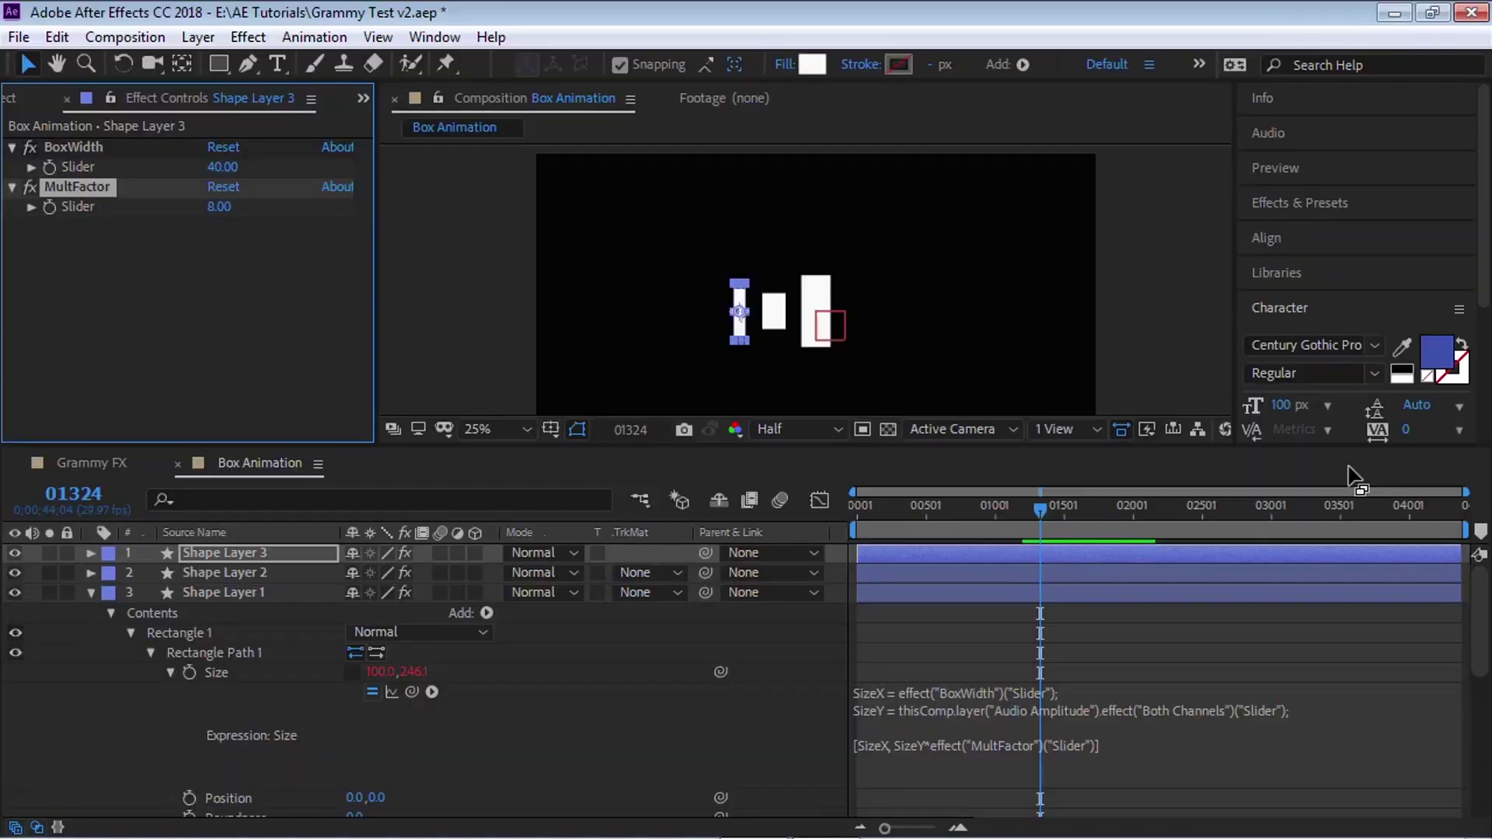
Step: Delete the third shape layer from the composition
left_click(263, 546)
key("Delete")
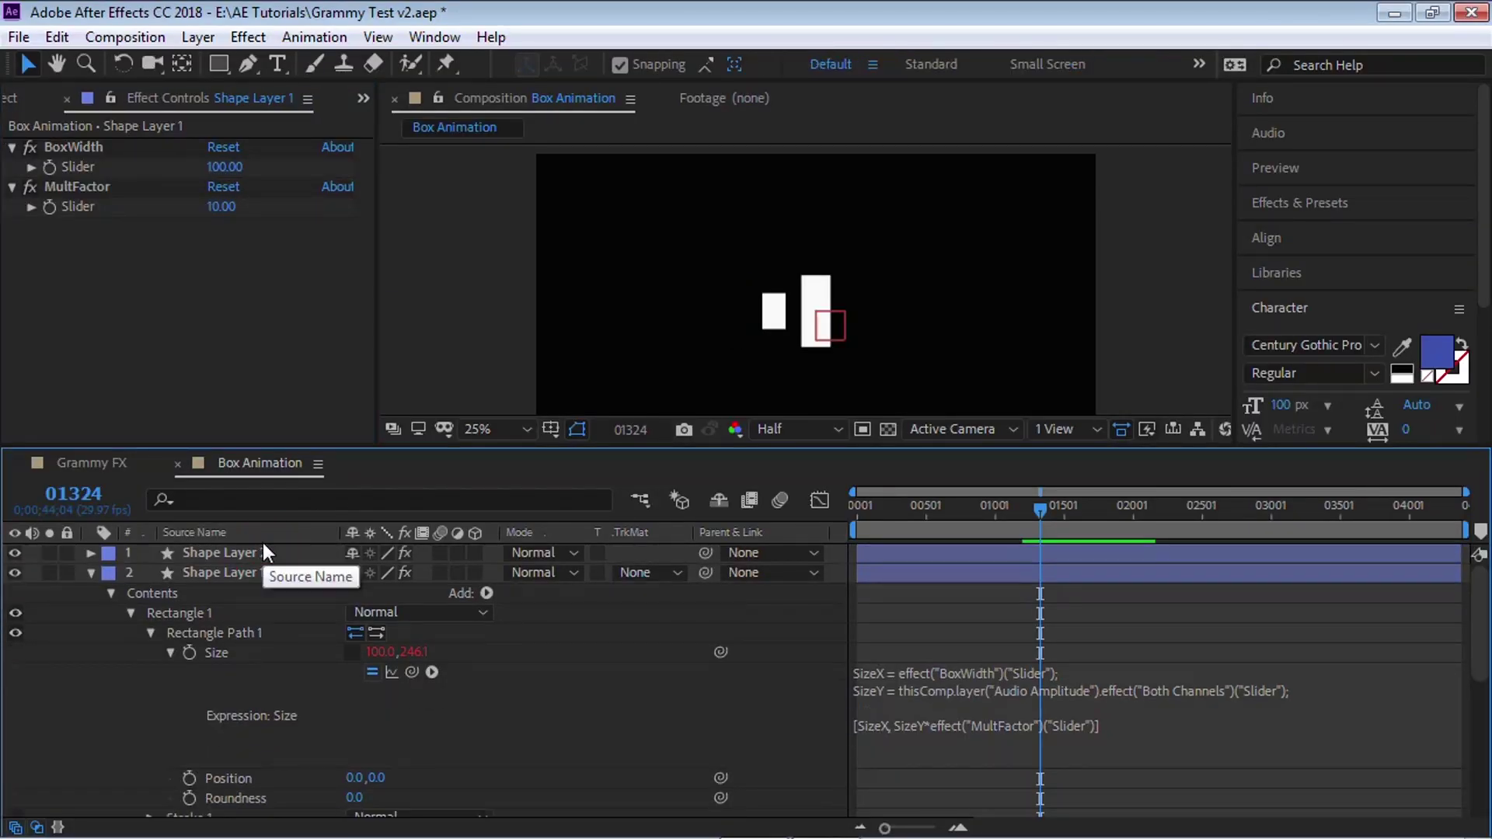
Step: Collapse the Shape Layer 1 and Audio Amplitude properties, move text layer A to the top of the stack, and turn on its visibility
left_click(91, 573)
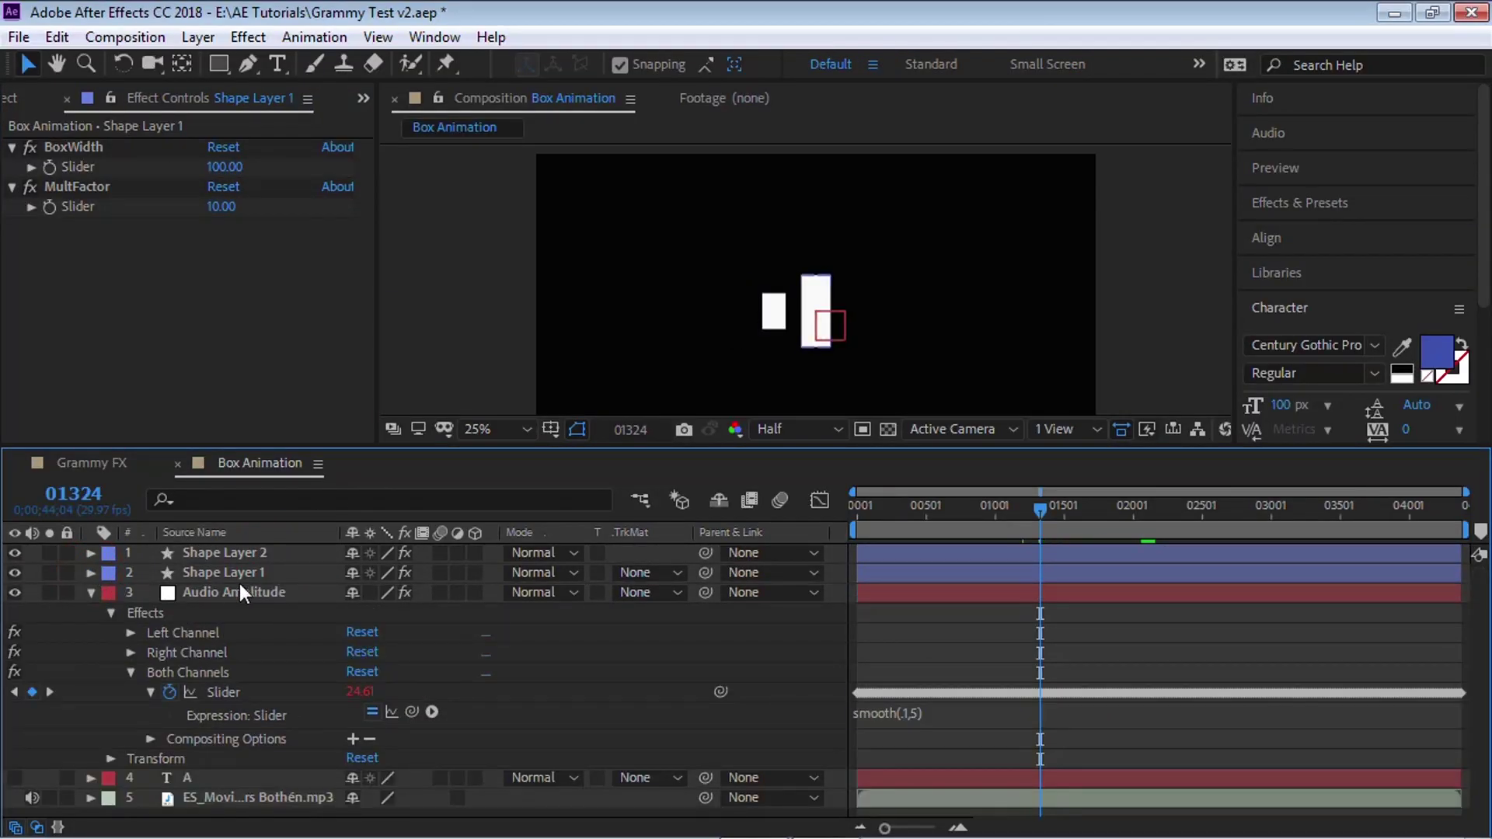
left_click(92, 592)
left_click_drag(191, 612, 213, 547)
left_click(15, 553)
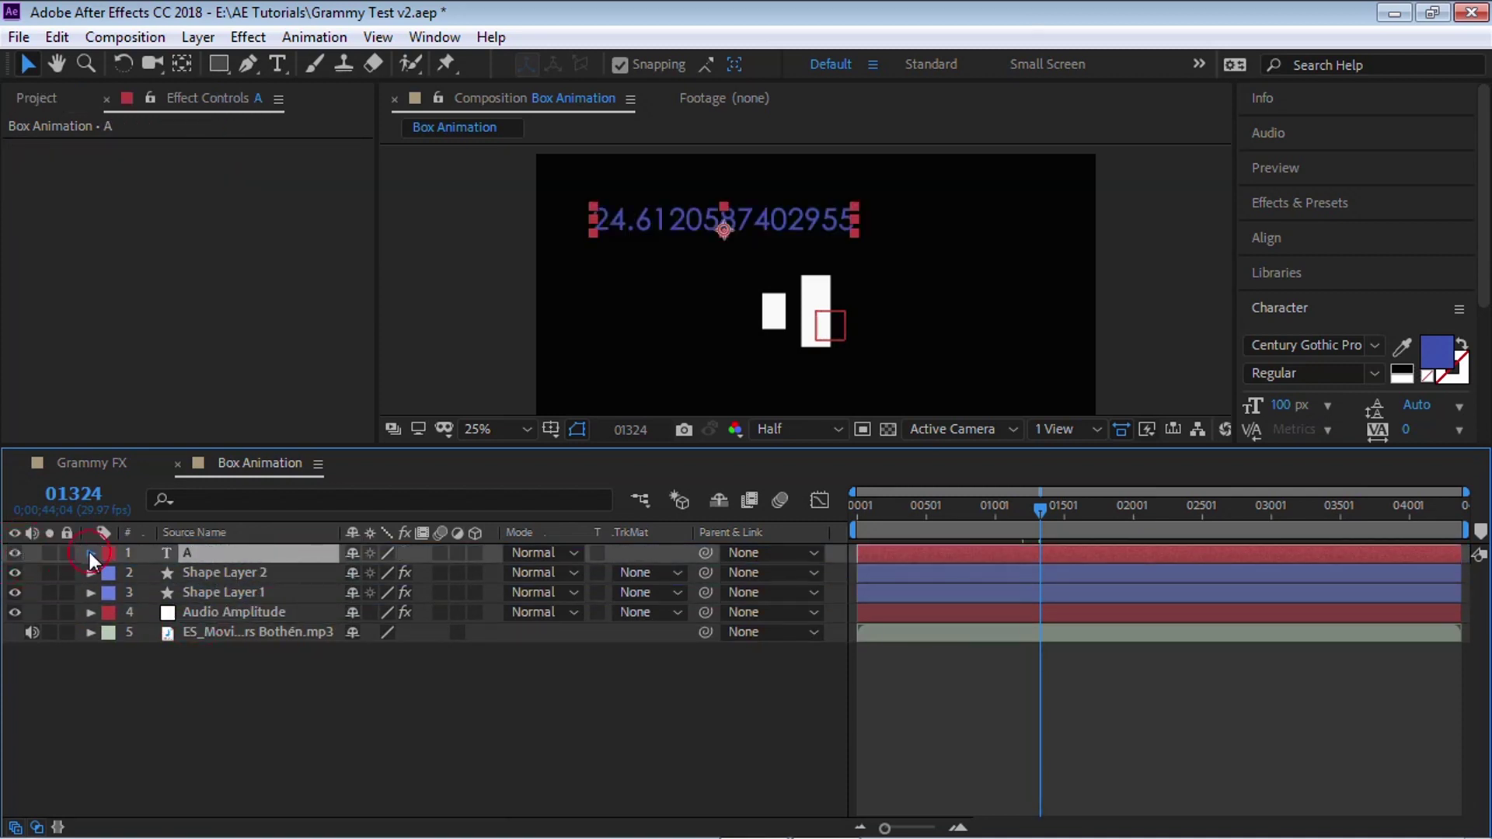
Step: Replace text layer A's Source Text expression with timeToFrames() and check the text at a later frame, around 1977
left_click(89, 553)
left_click(878, 614)
key("BackSpace")
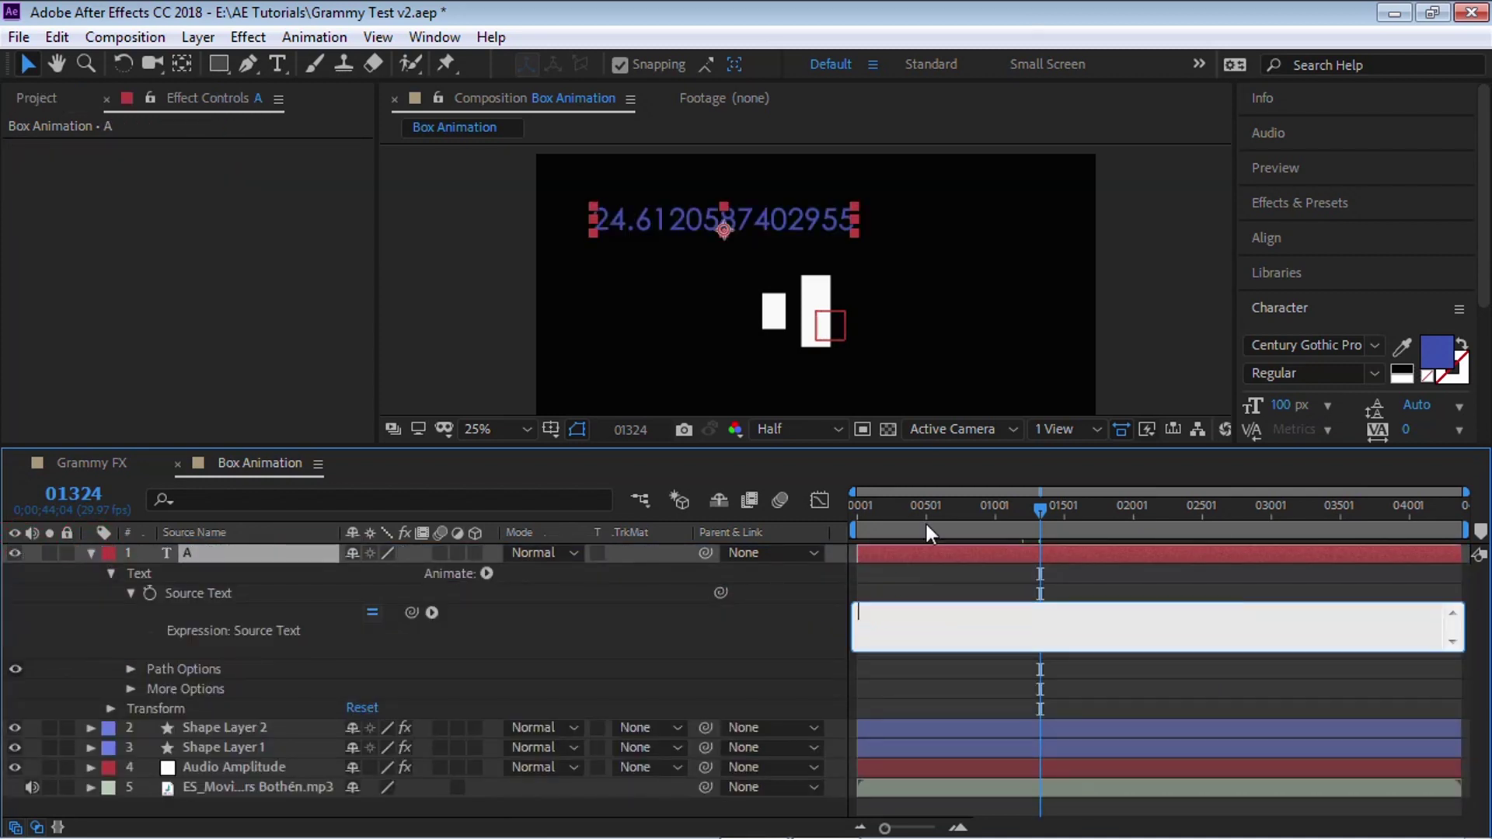
left_click(432, 614)
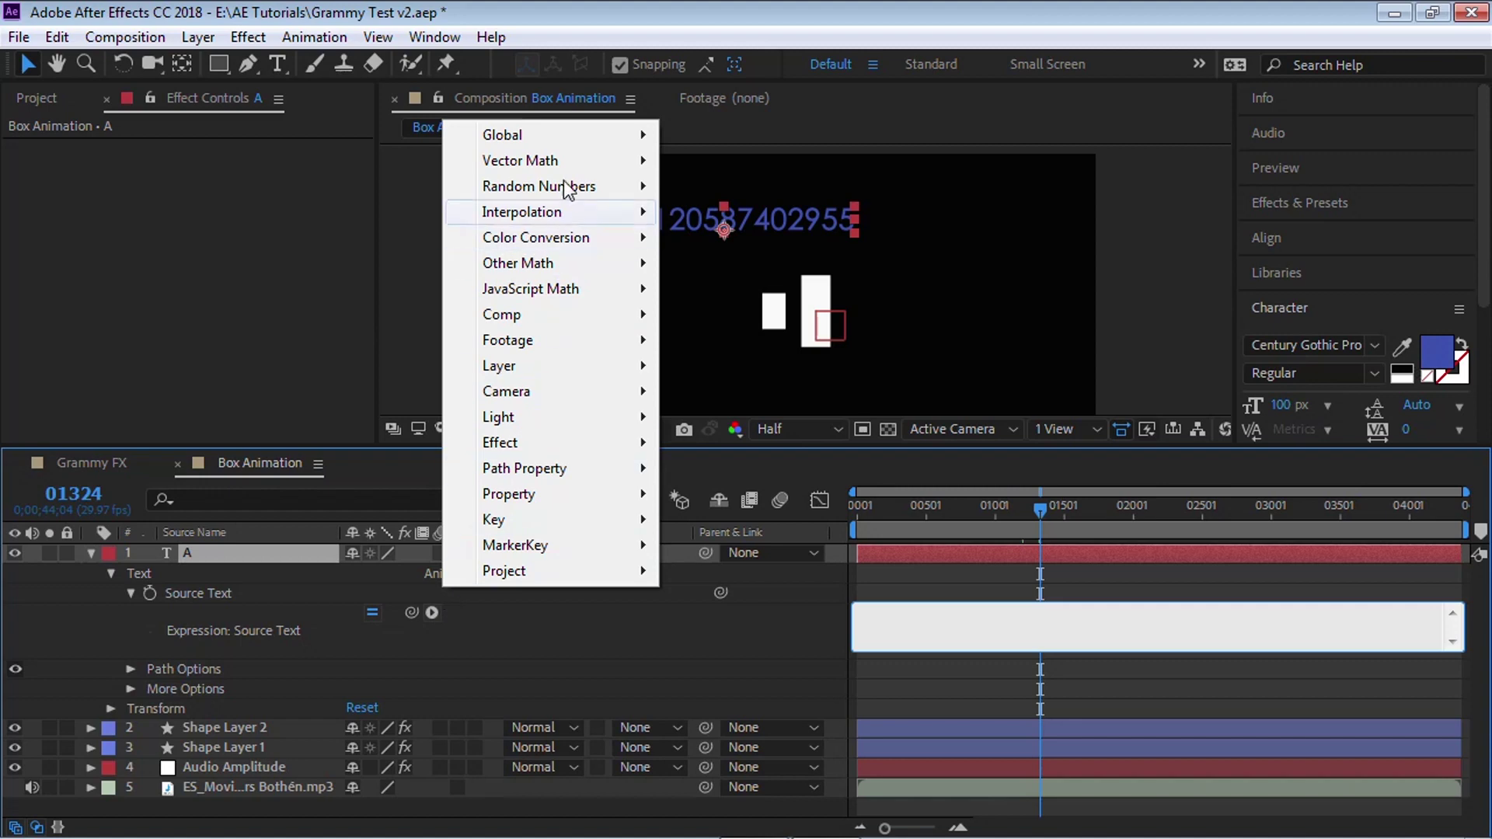
mouse_move(558, 137)
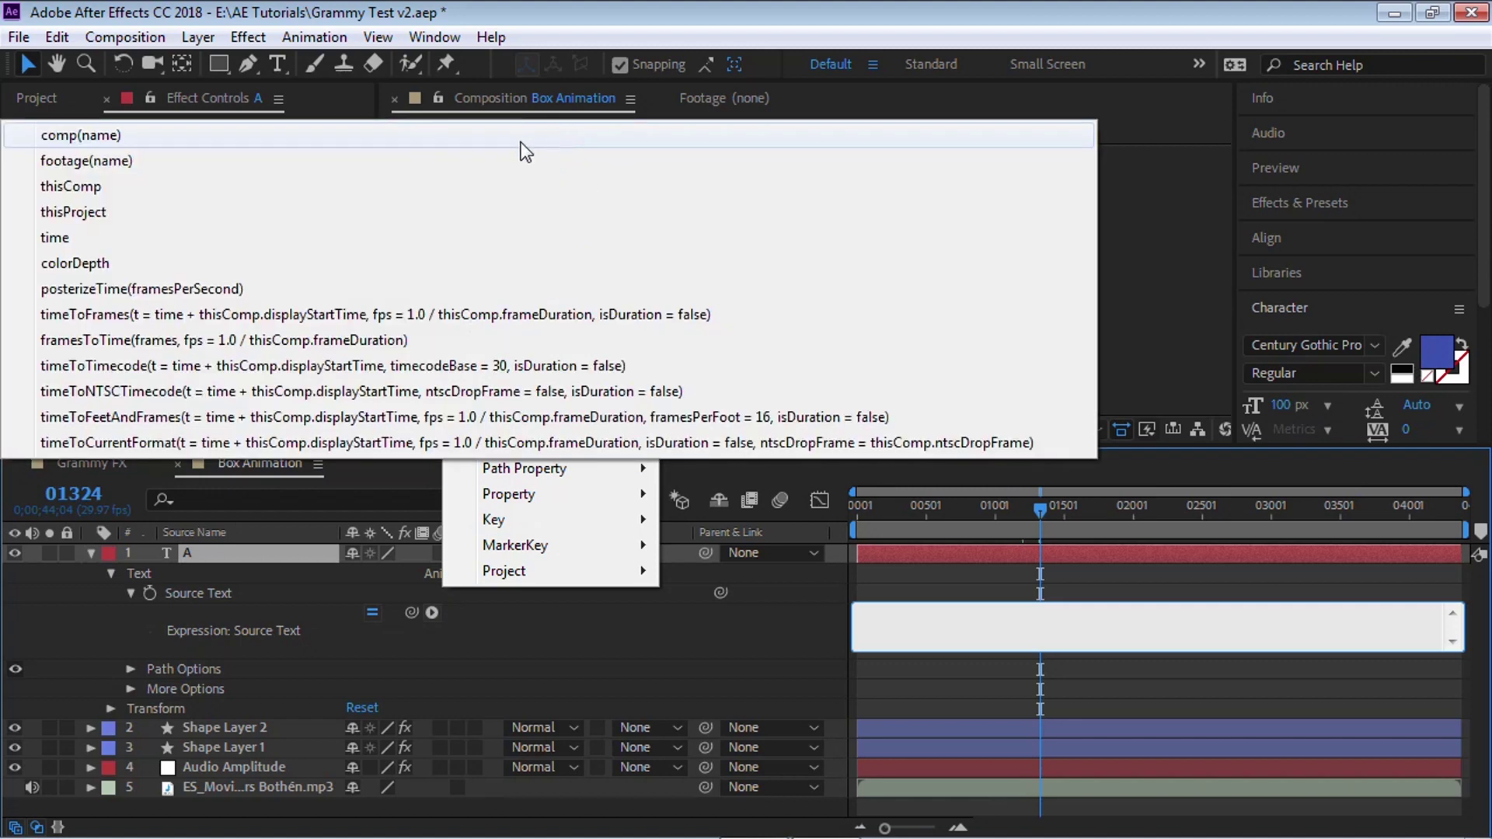
left_click(225, 315)
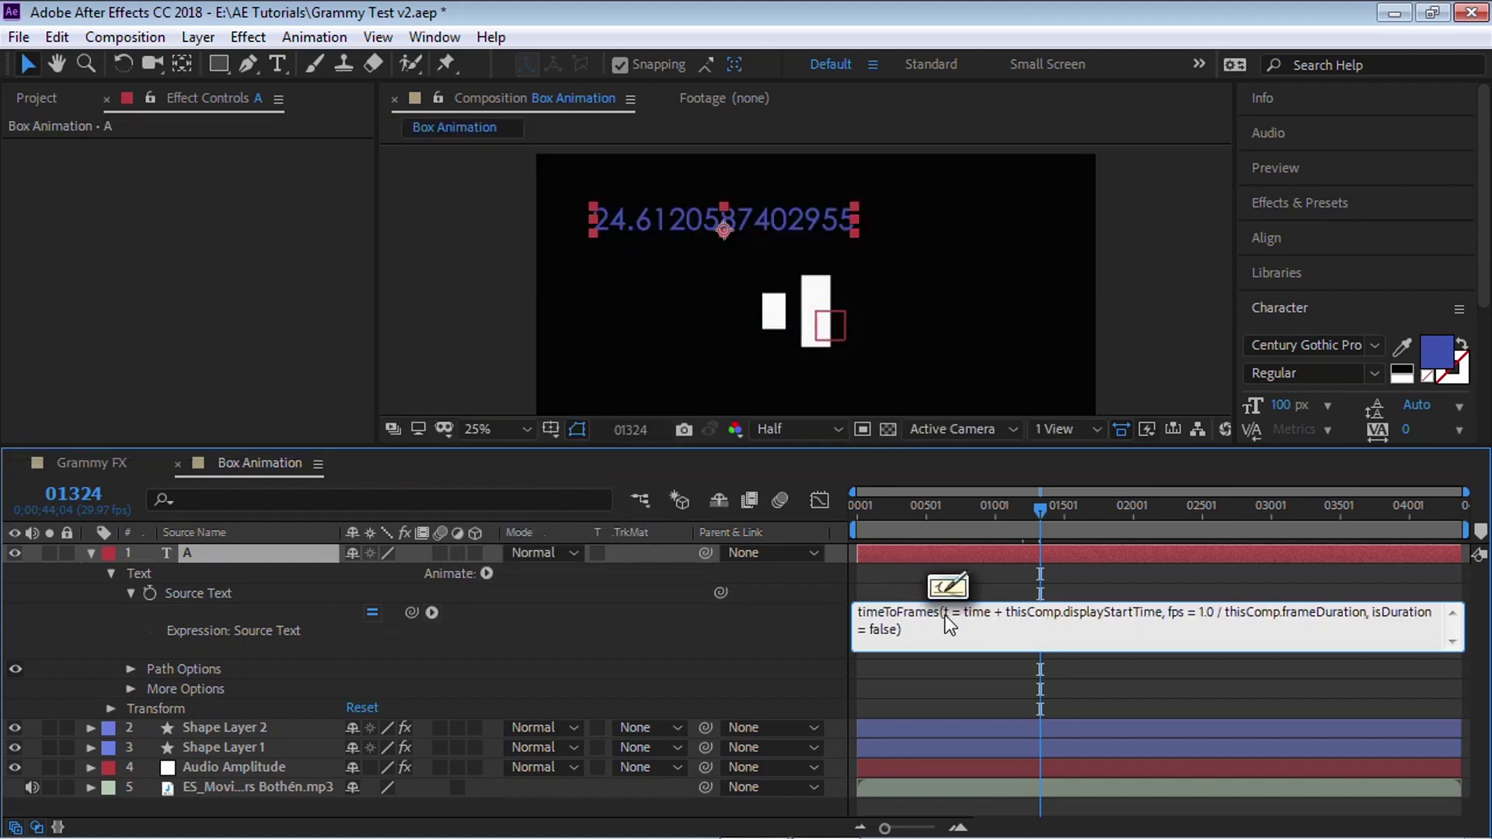
key("ctrl+shift+End")
key("shift+Left")
key("Delete")
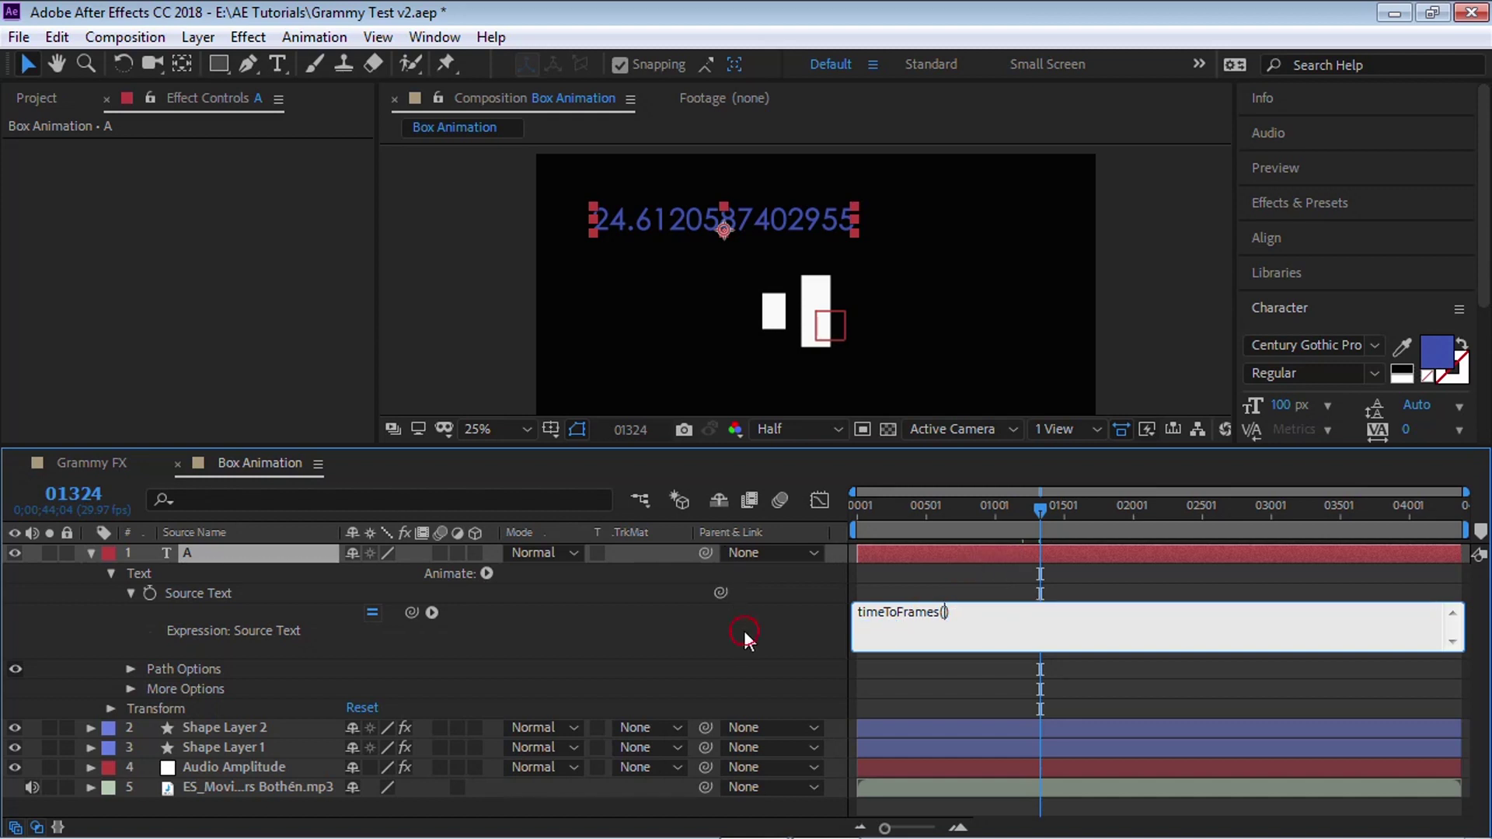
left_click(930, 582)
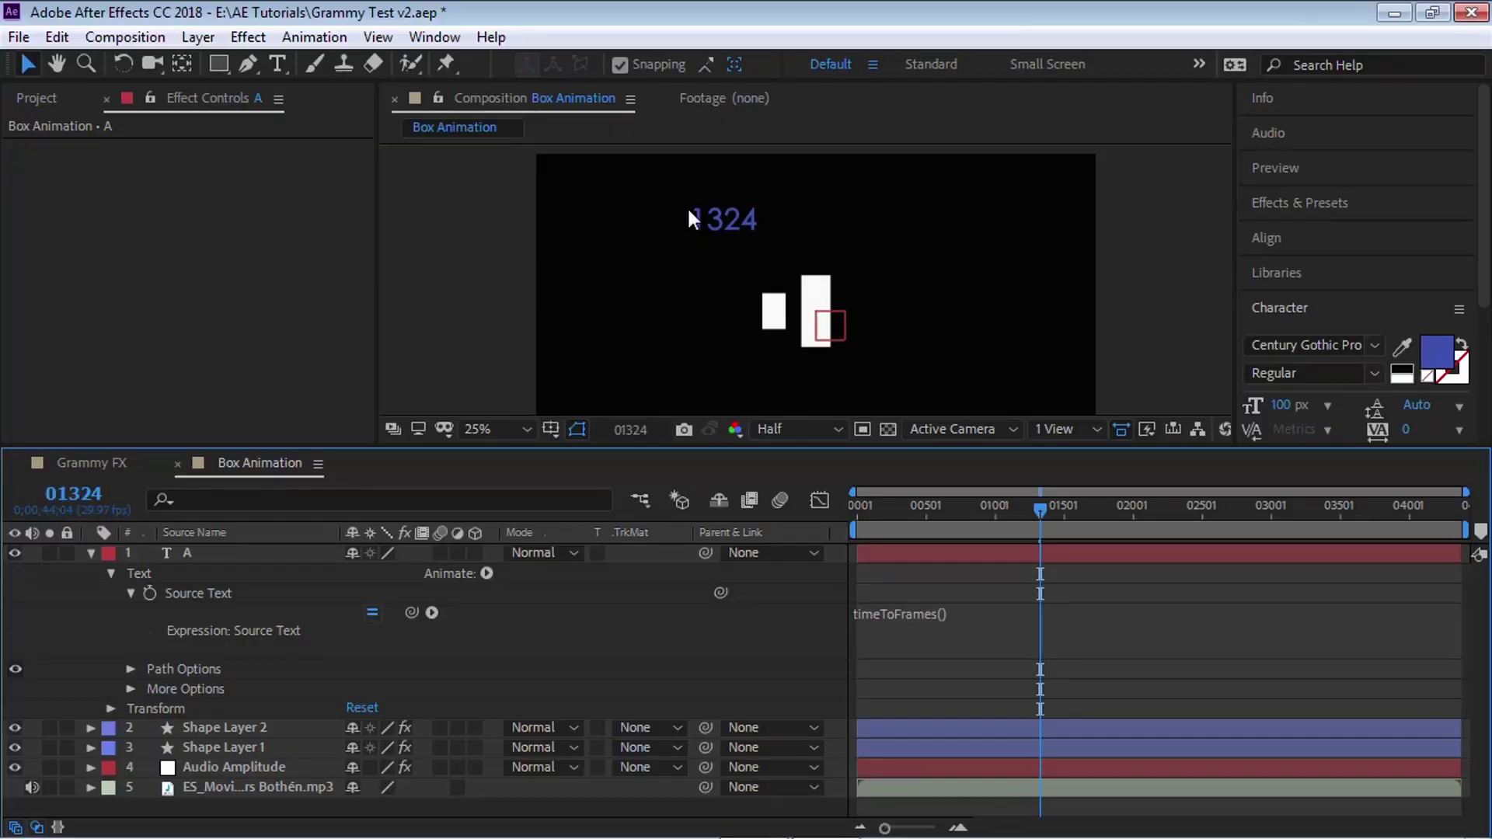
left_click(1130, 510)
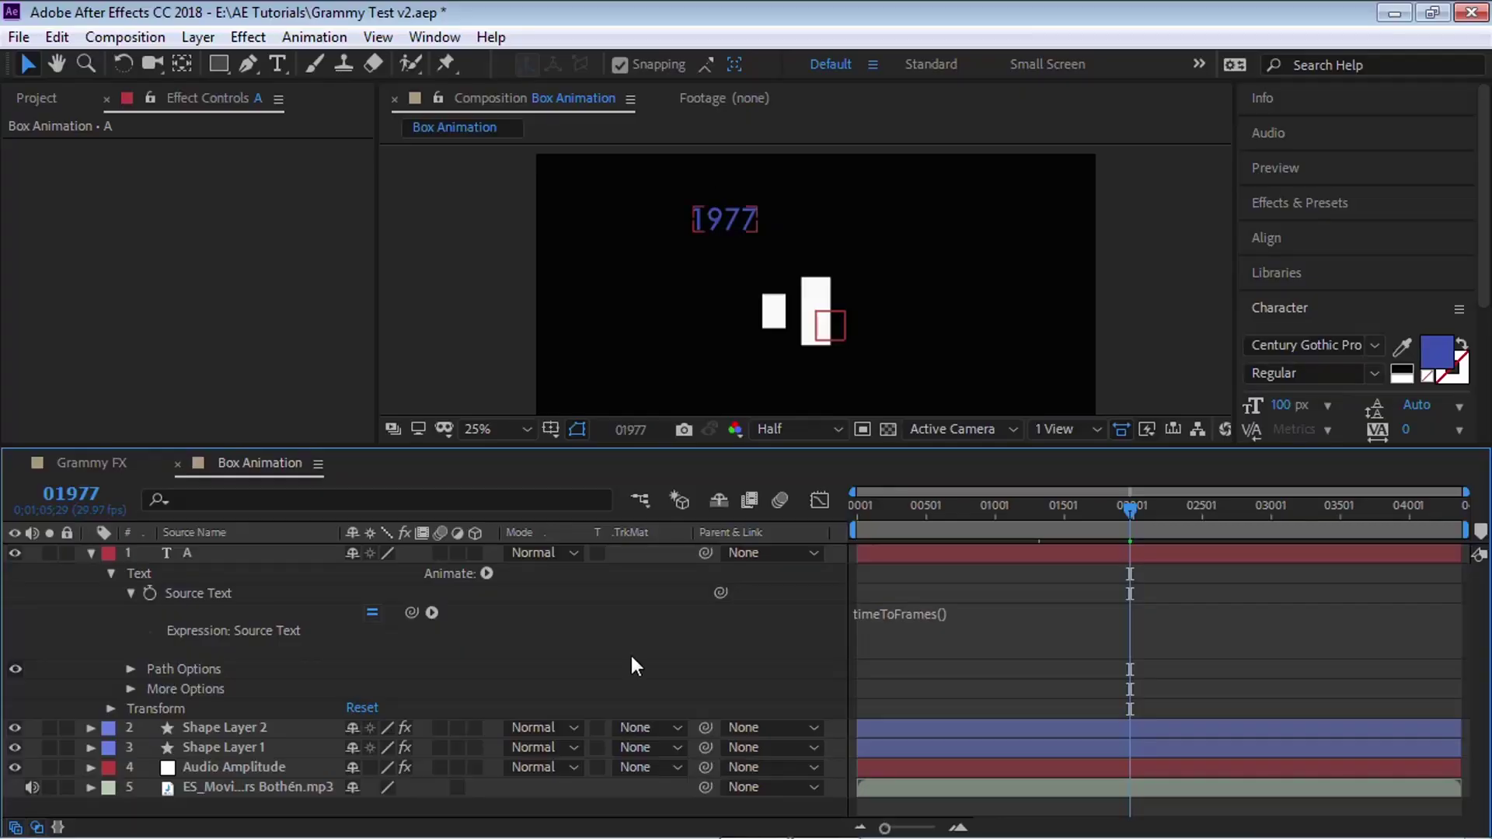
Step: Assign the frame function to a variable so the Source Text expression reads CurrentFrame = timeToFrames();
left_click(928, 615)
left_click(964, 602)
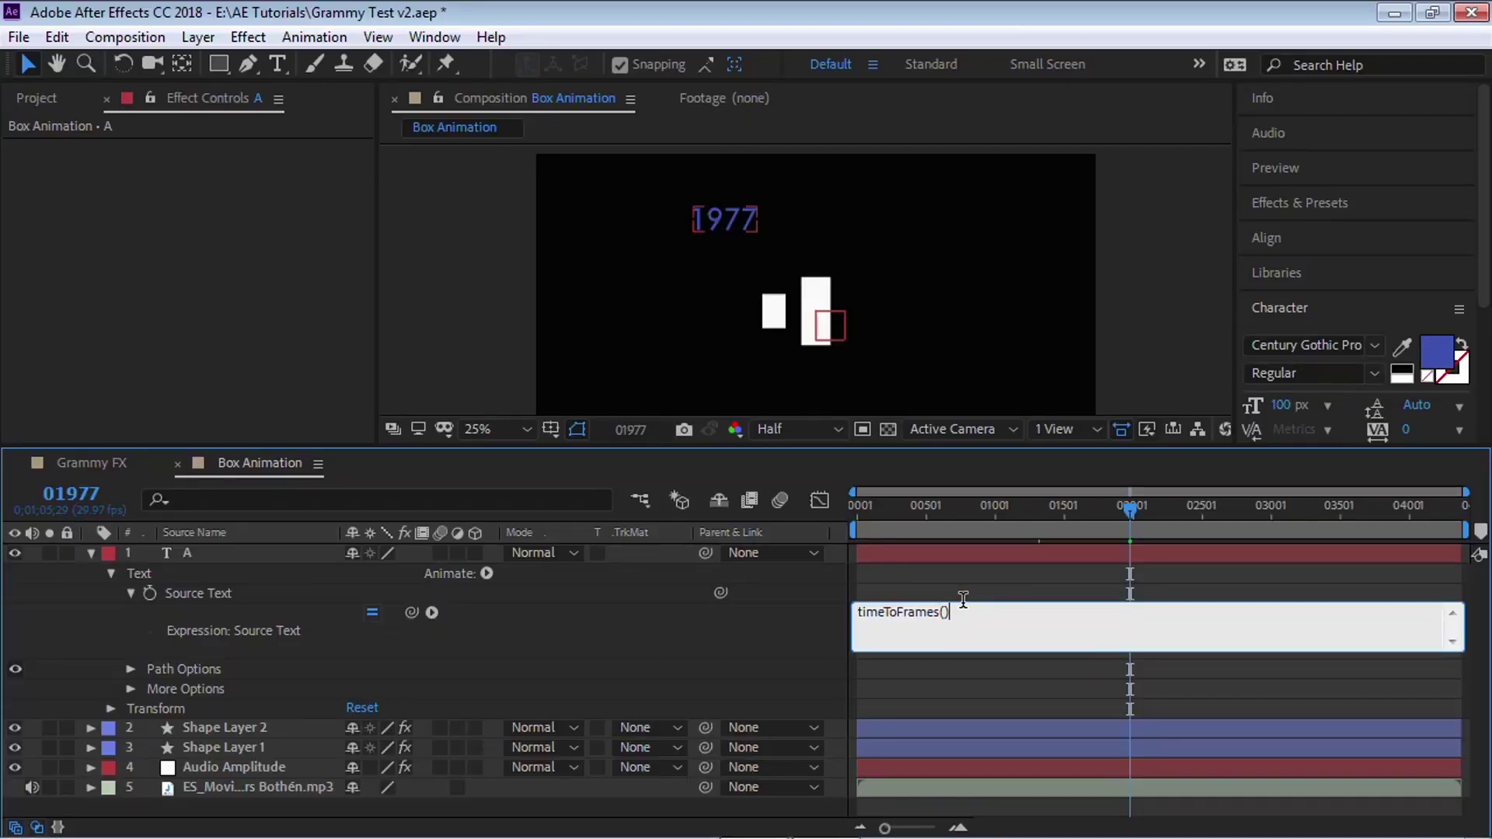
type("Cure")
key("BackSpace")
type("rentFr")
type("ame =")
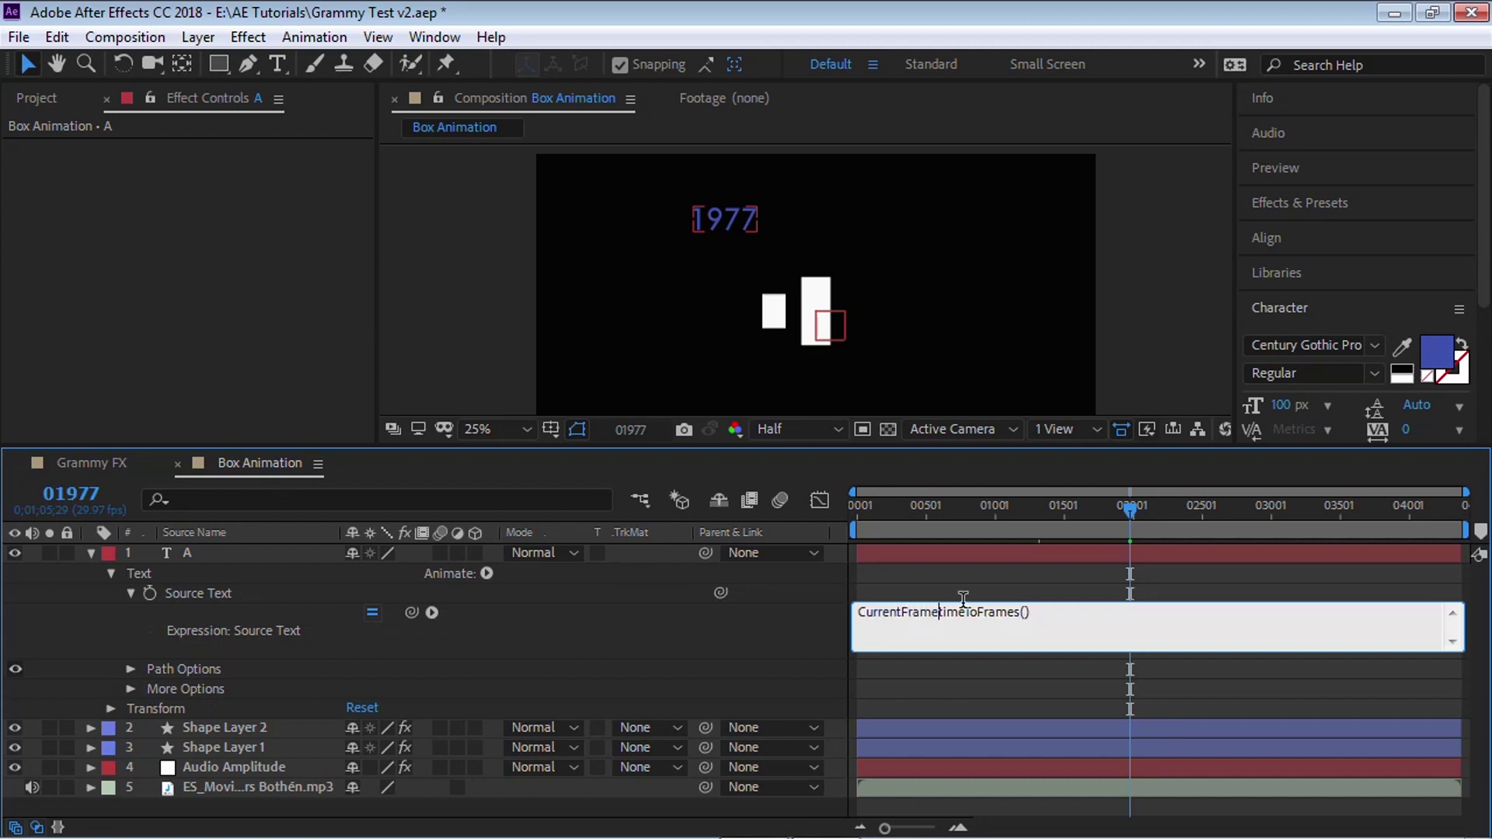
left_click(1076, 602)
type(";")
left_click(777, 619)
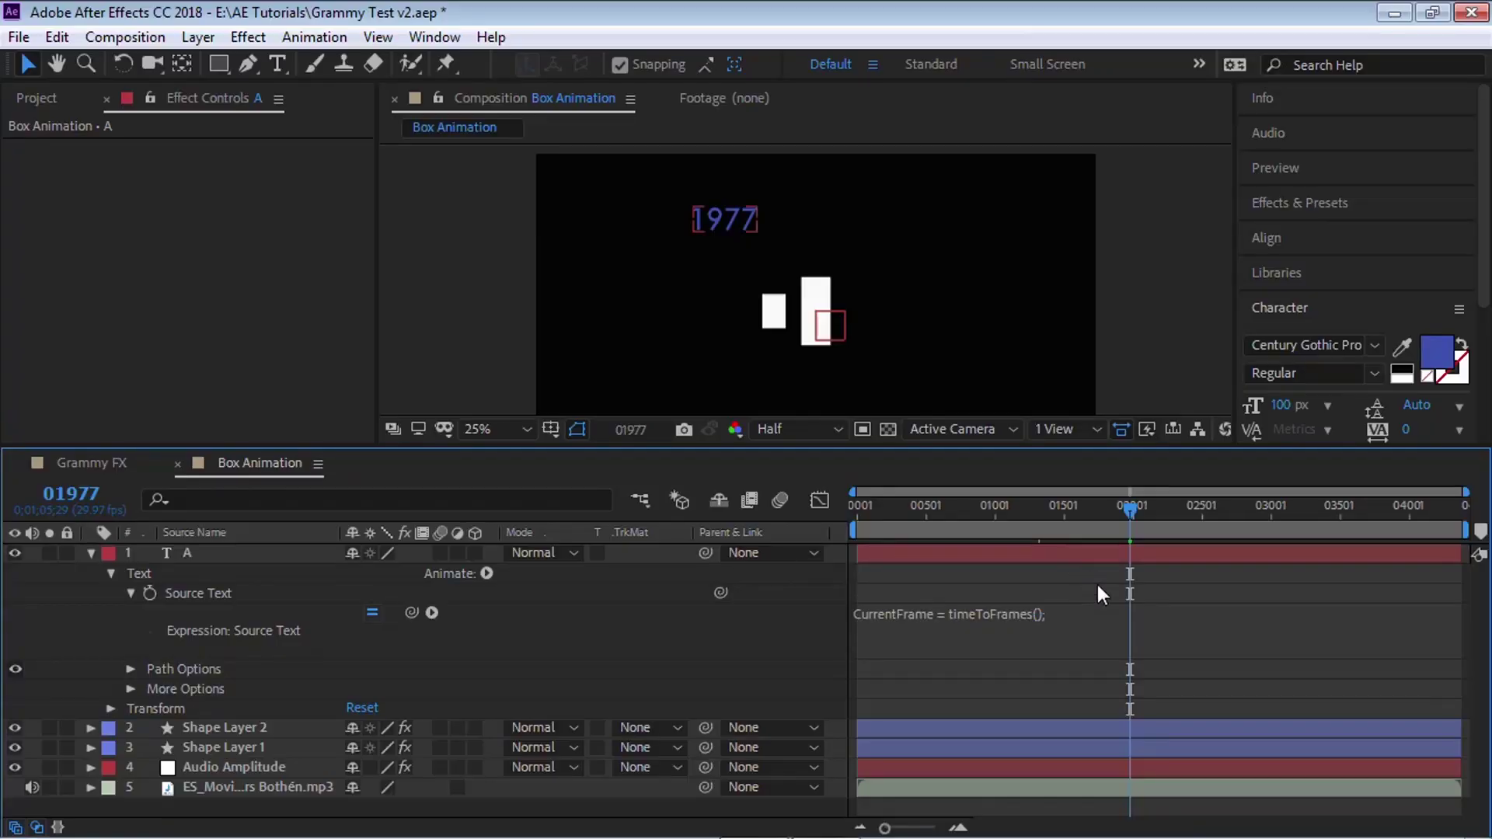
Step: Subtract 10 frames in the Source Text expression so it reads CurrentFrame = timeToFrames()-10;
left_click(1057, 611)
left_click(1048, 612)
type(";")
type("-10")
left_click(185, 477)
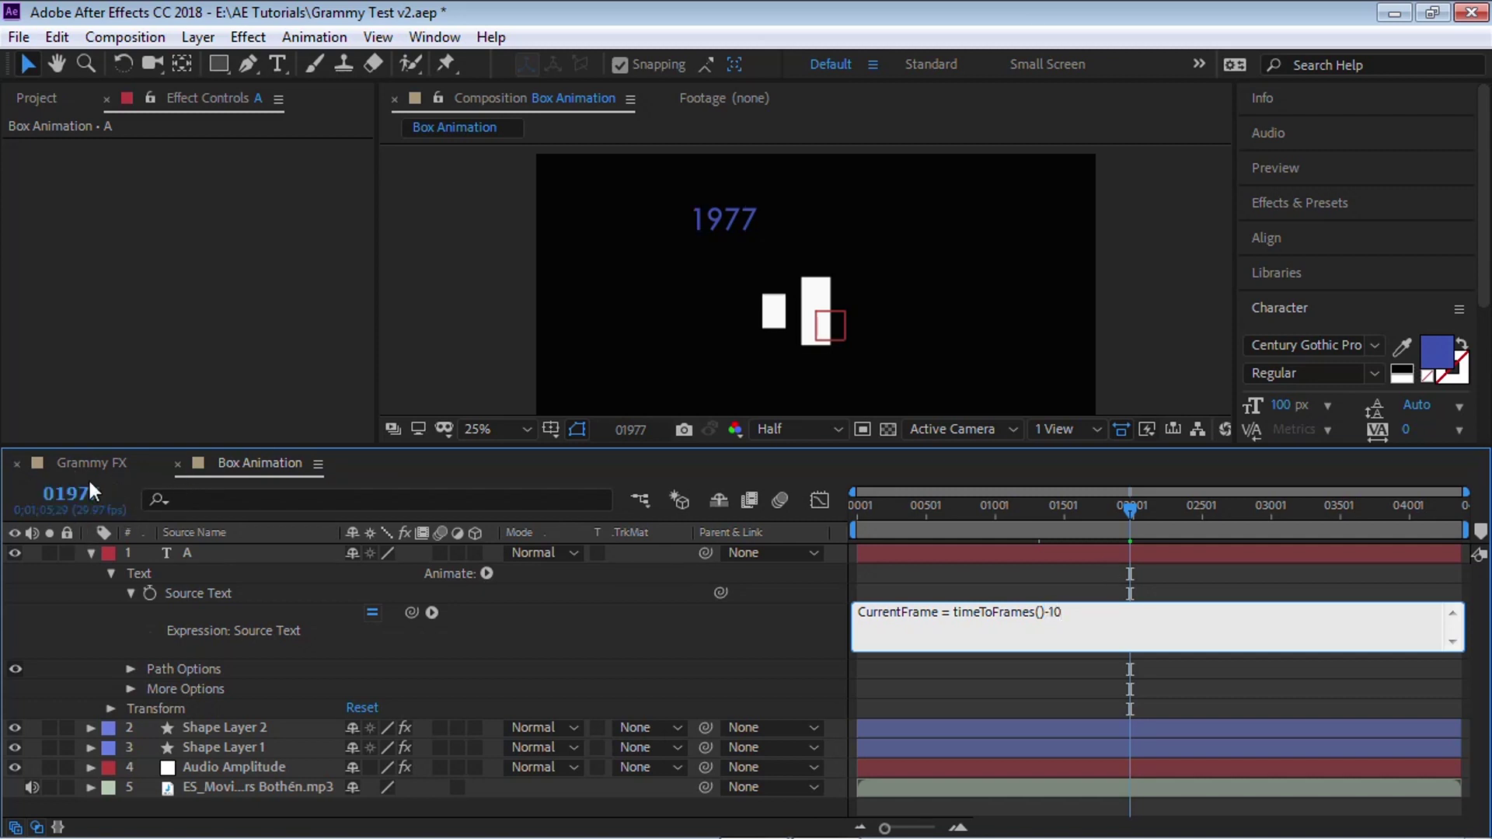
left_click(923, 573)
left_click(785, 182)
left_click(754, 614)
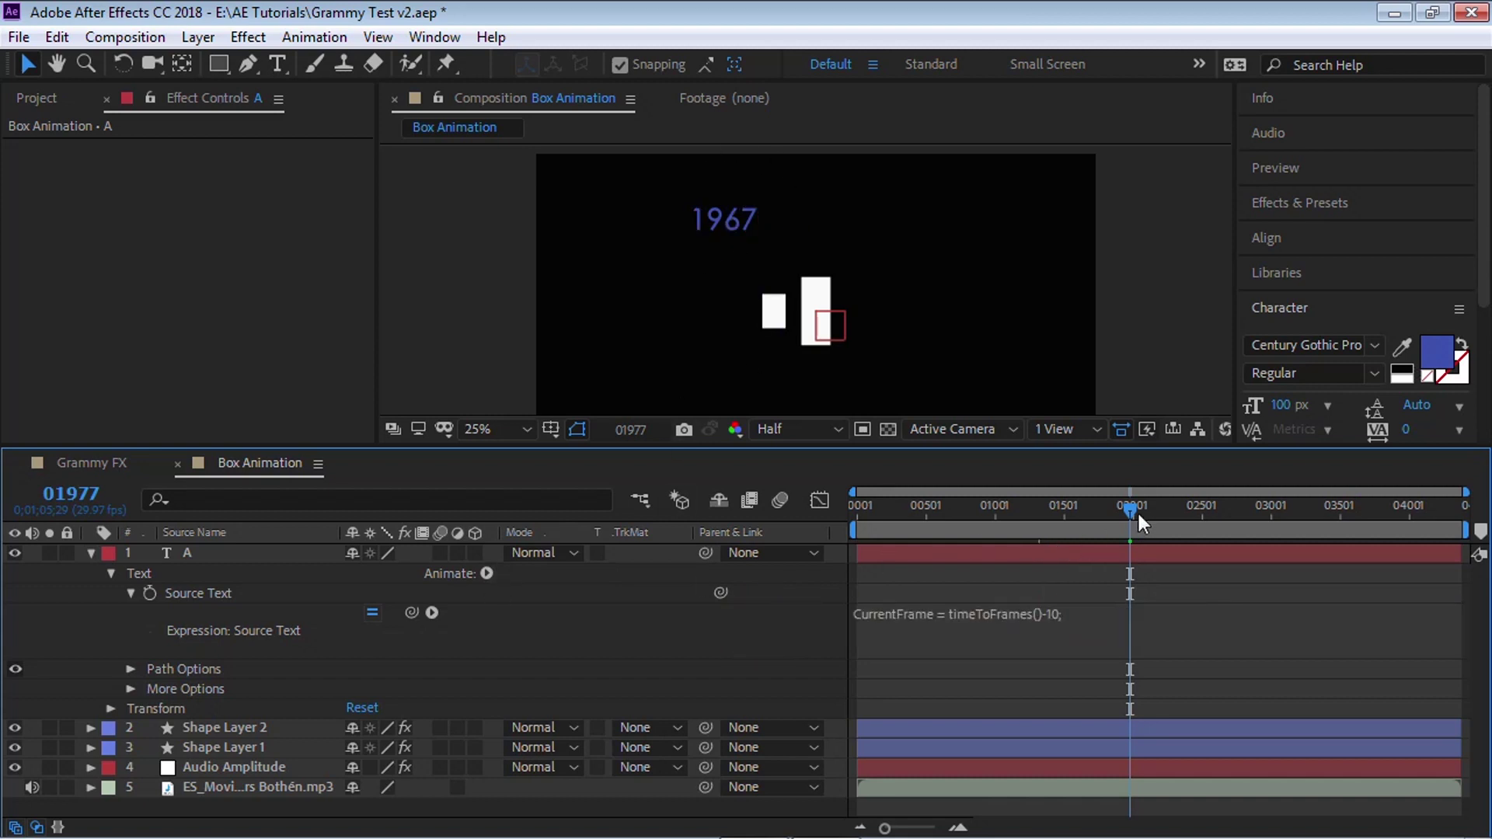
Step: Scrub back through the composition and go to frame 100 to check the offset frame text
left_click_drag(1131, 509, 911, 513)
left_click(71, 494)
type("100")
key("Return")
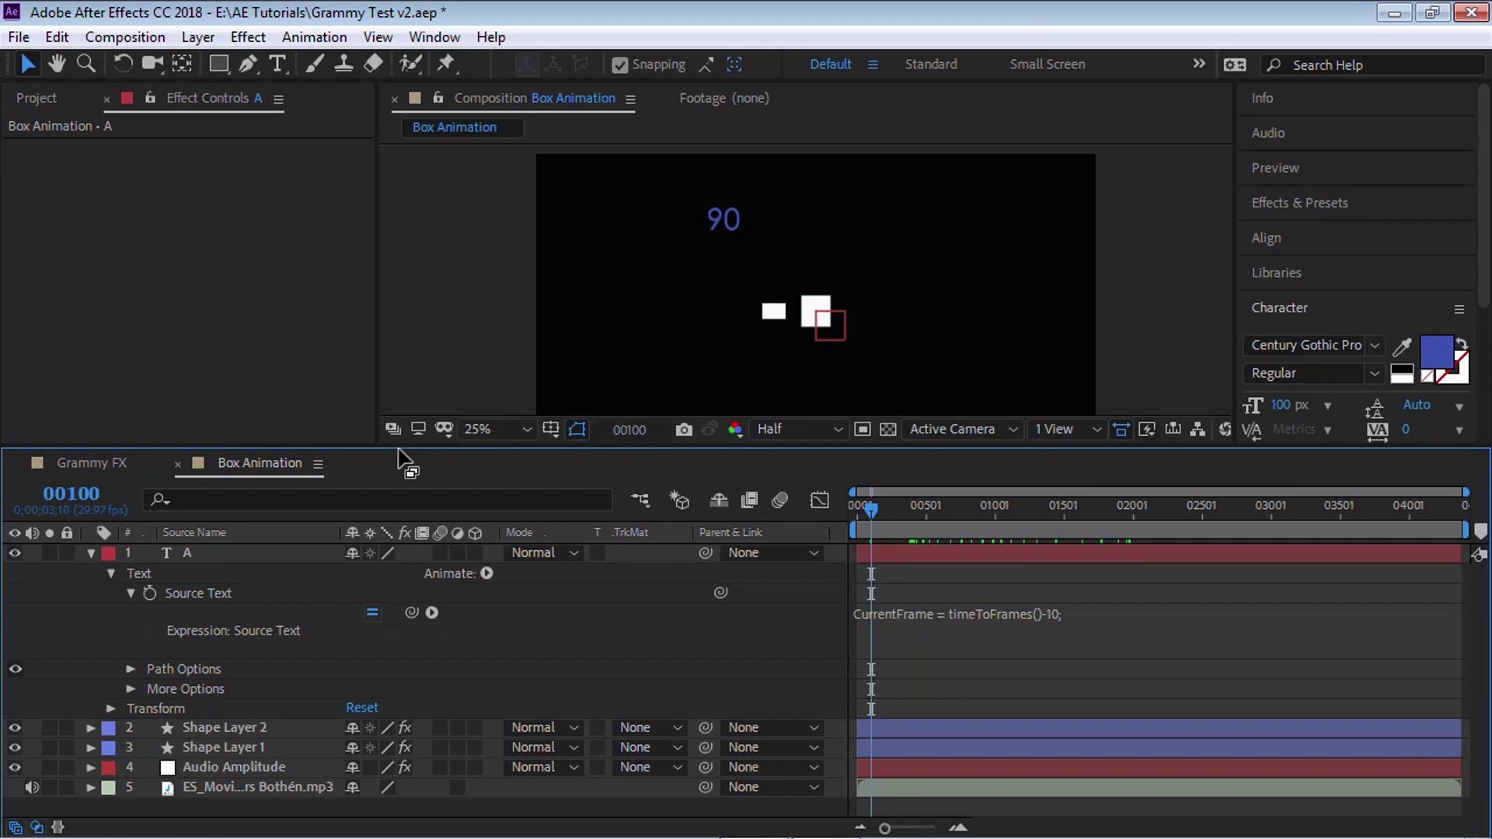
Step: Add a second Source Text expression line linking to Audio Amplitude's Both Channels slider, ending in .key(100).value;
left_click_drag(380, 447, 379, 360)
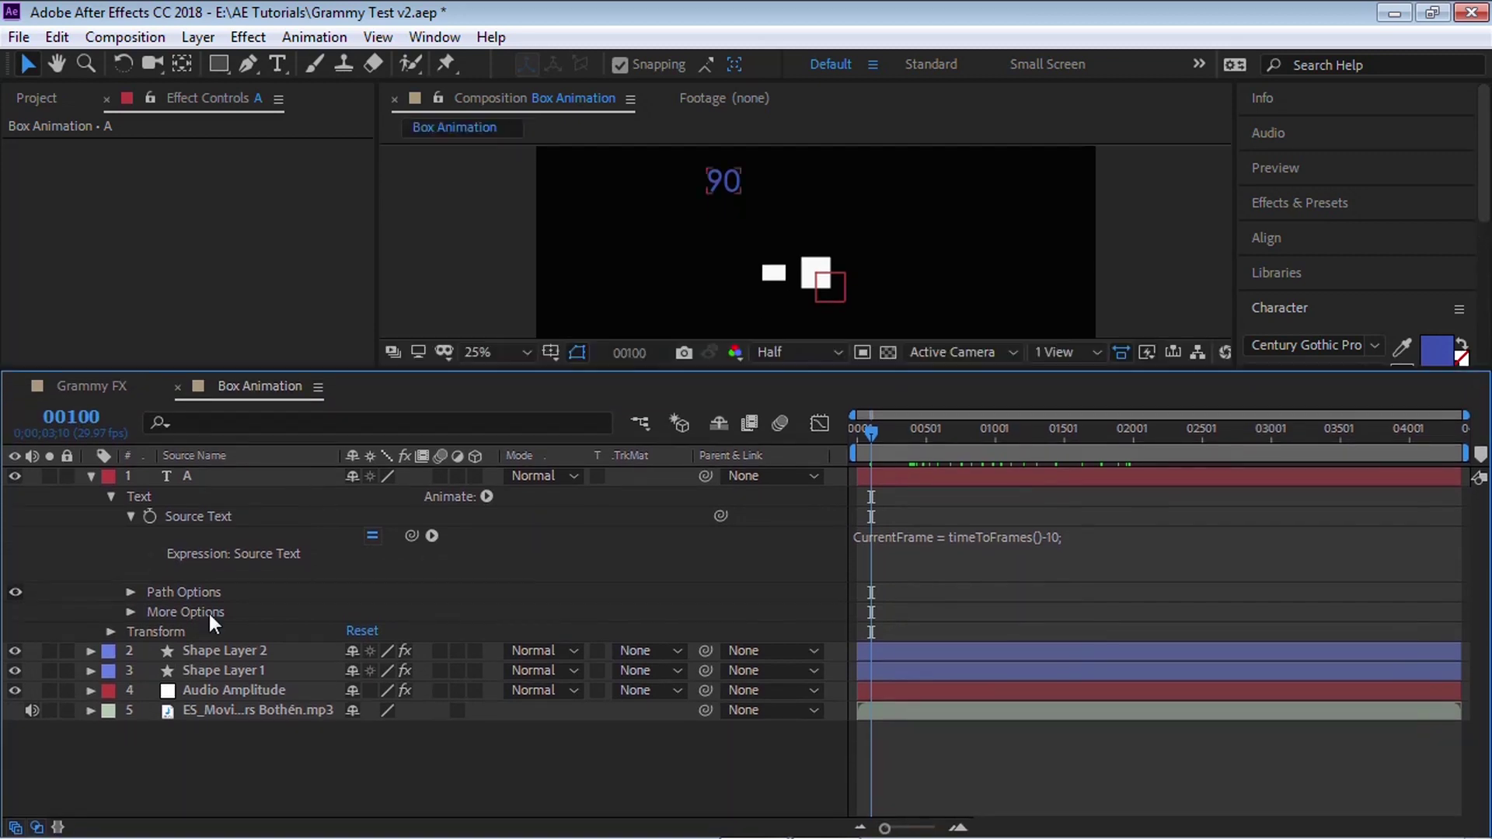
left_click(91, 691)
scroll(1477, 560, "up", 1)
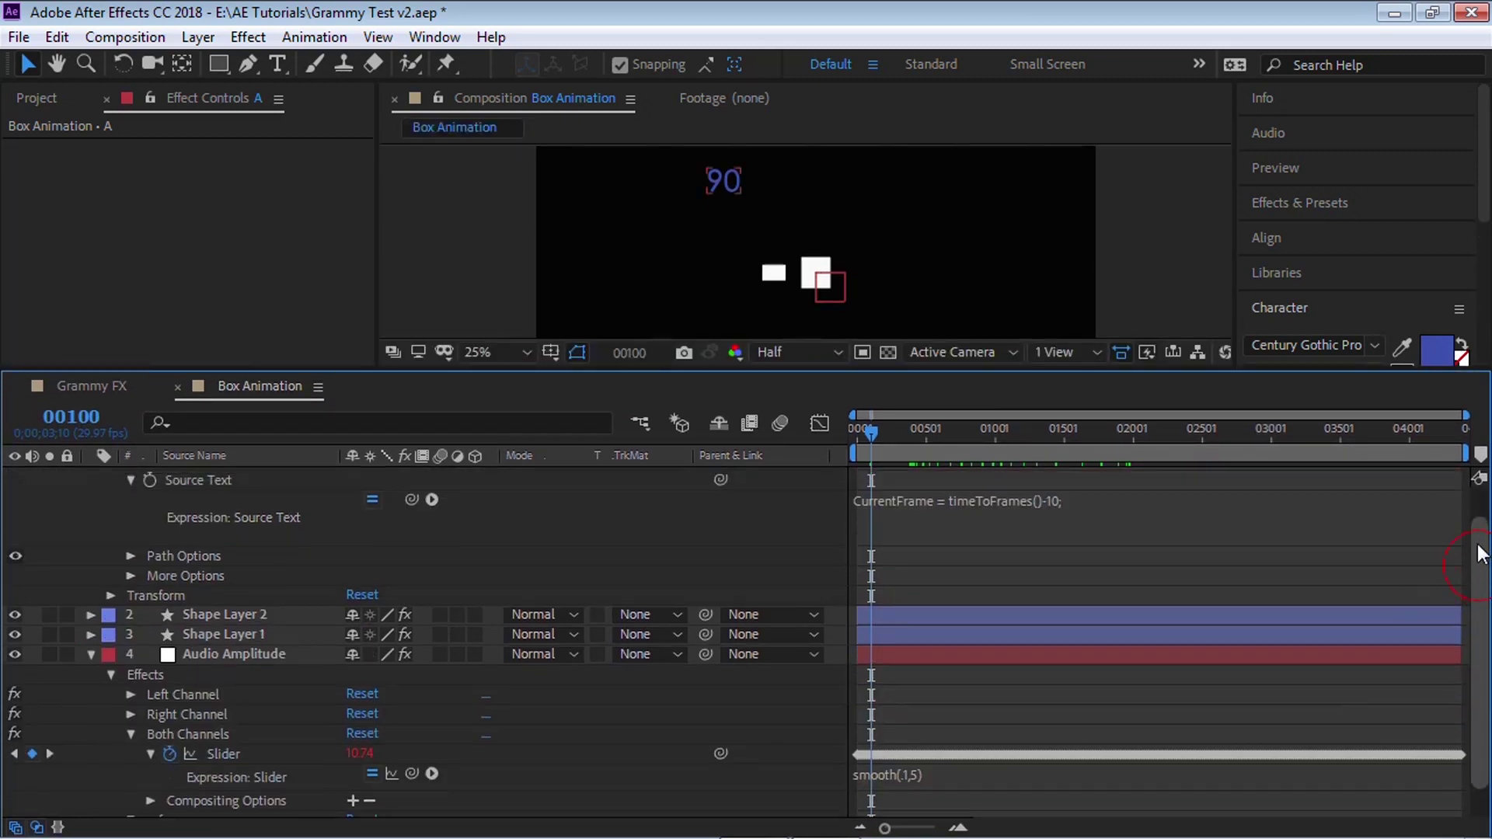
left_click(1077, 517)
left_click(1080, 516)
key("Return")
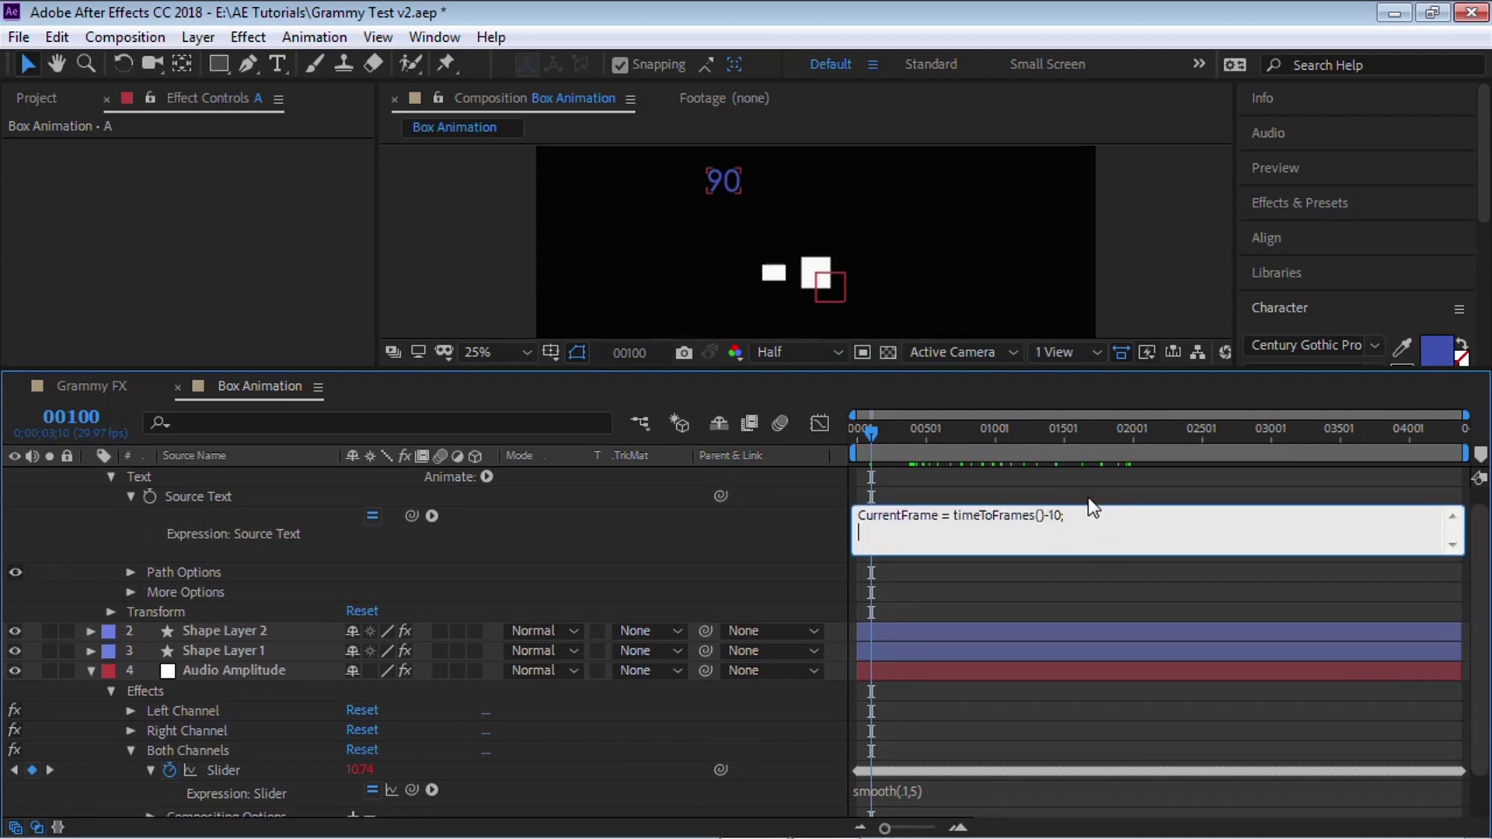
left_click_drag(411, 517, 223, 770)
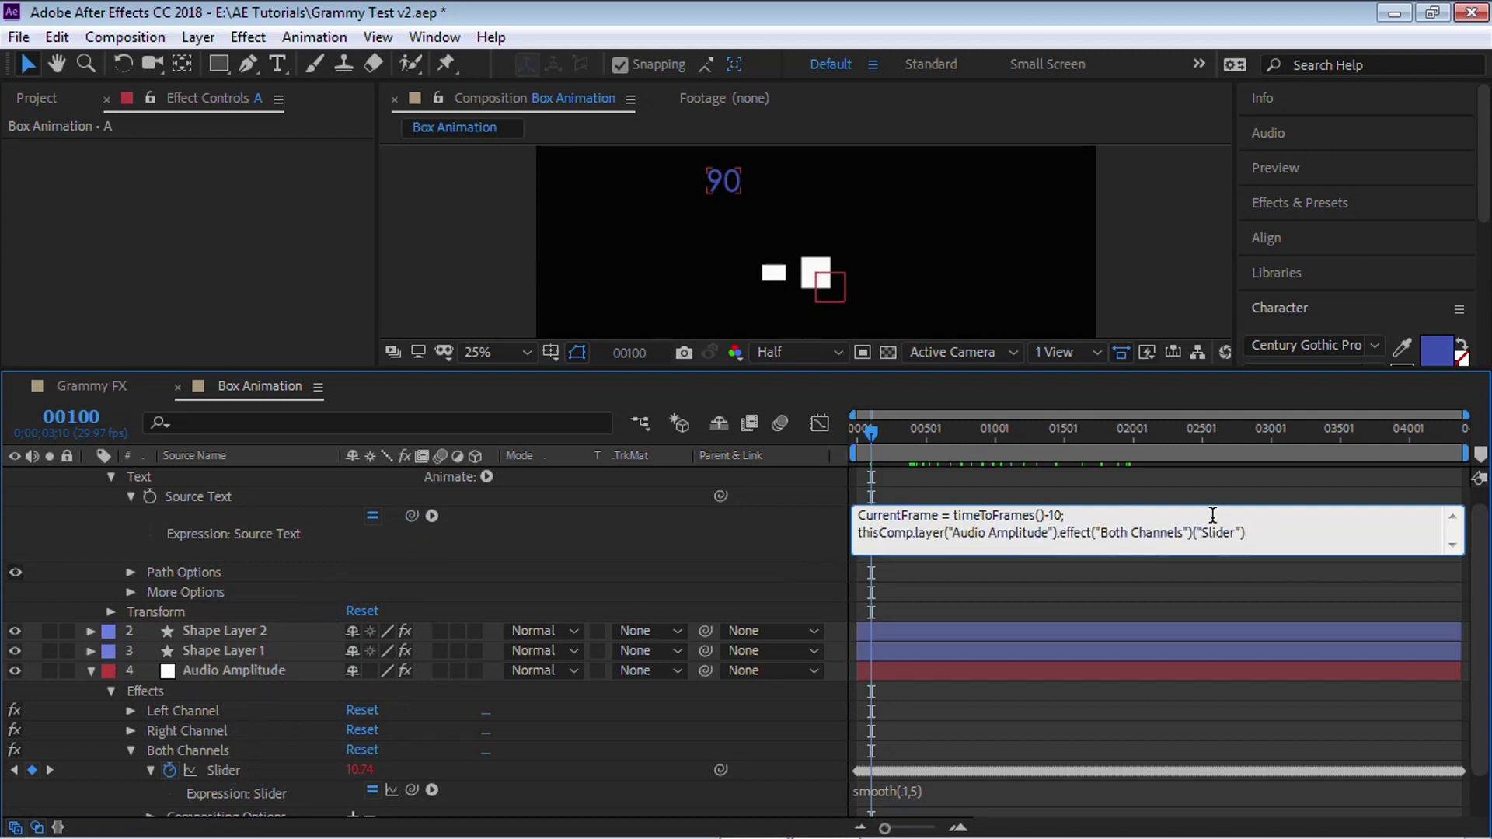
type(".ke")
type("100).value;")
double_click(1274, 535)
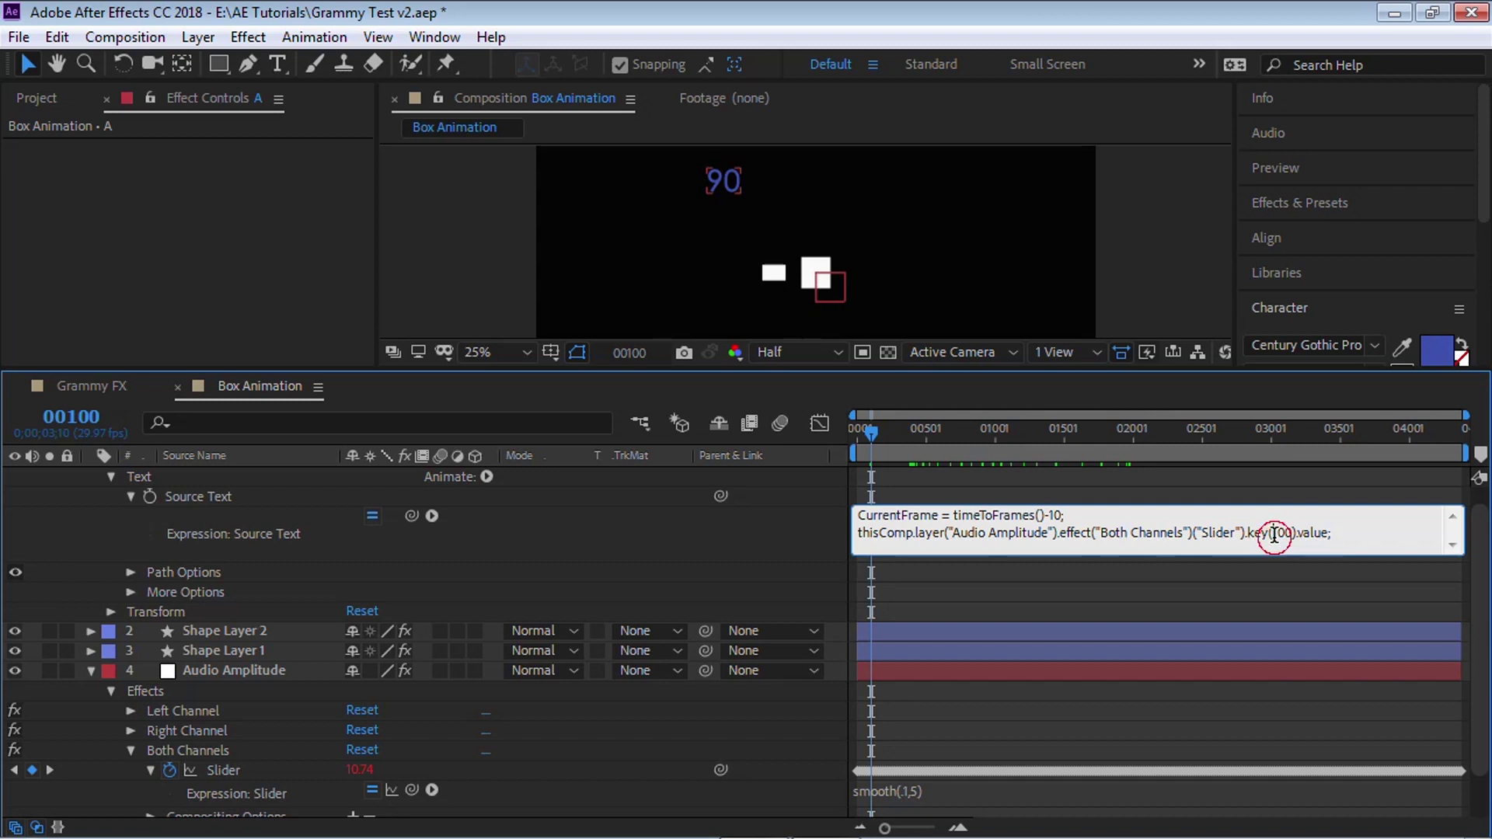
left_click(772, 534)
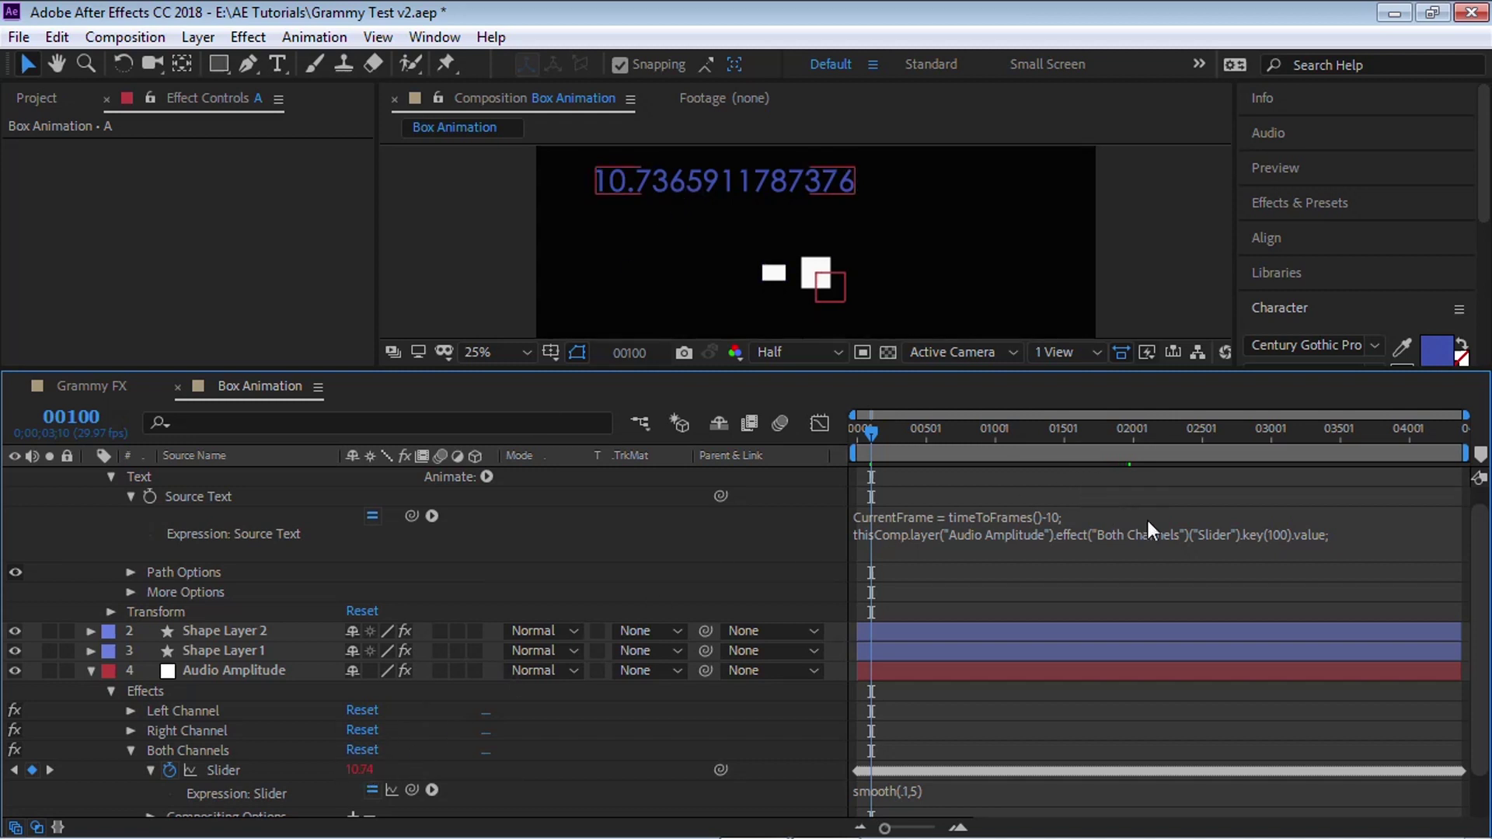
Step: Replace the key index 100 with CurrentFrame in the second line of the Source Text expression
left_click(1267, 535)
left_click_drag(1279, 534, 1294, 534)
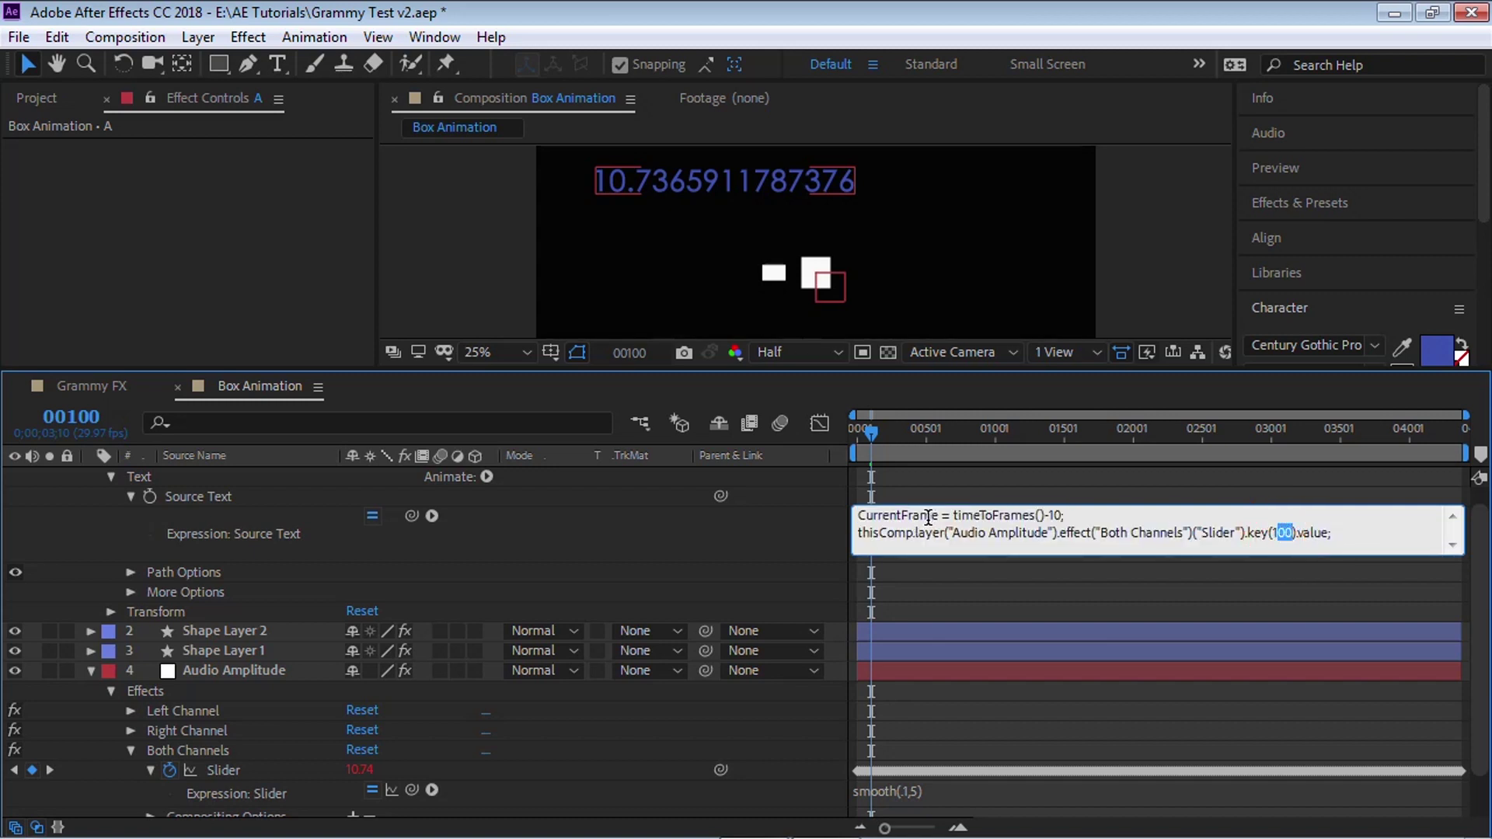
key("BackSpace")
key("BackSpace")
type("CurrentFrame")
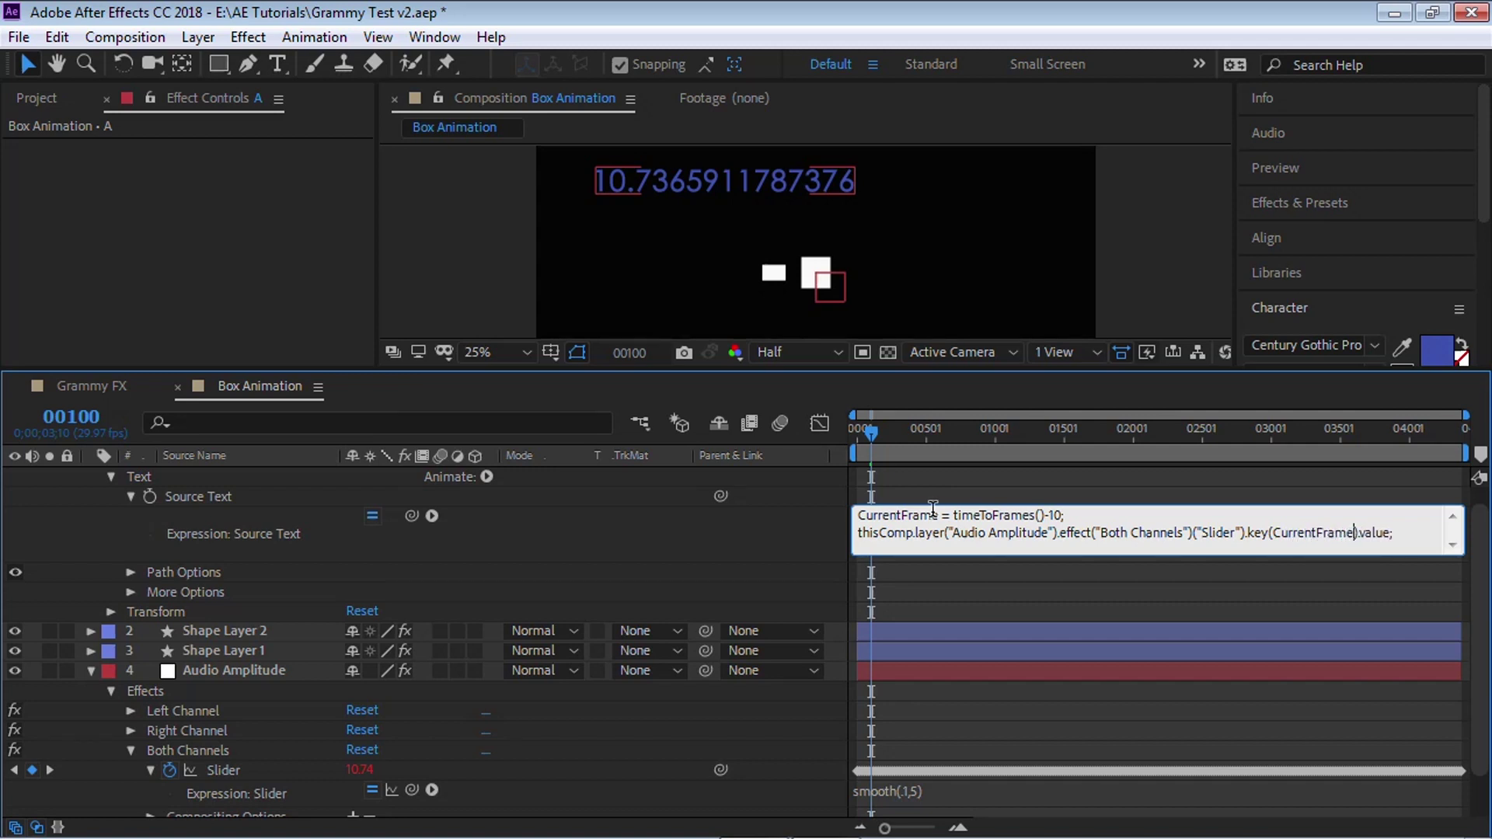
left_click(738, 533)
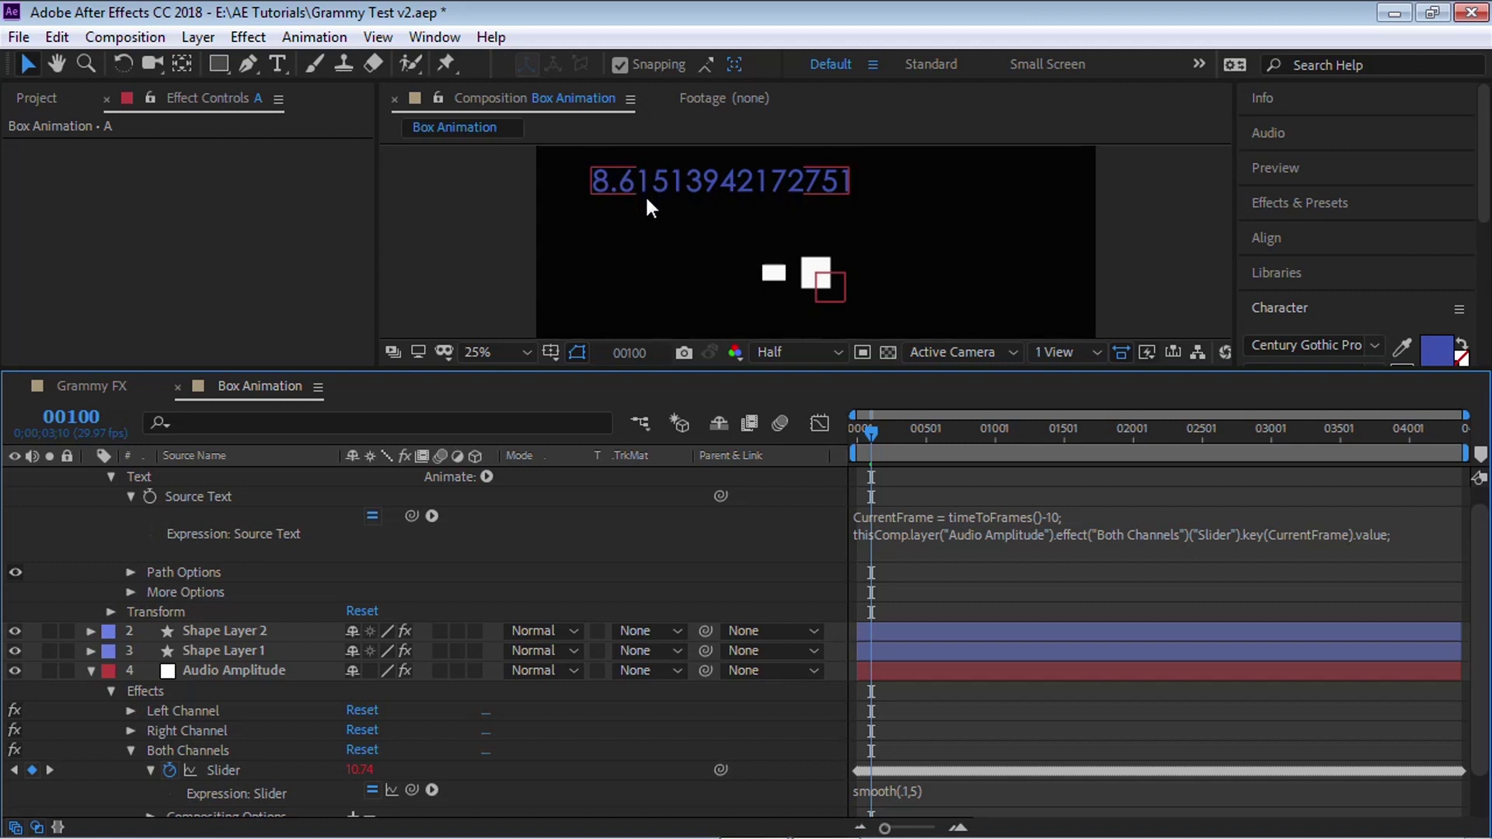
Step: Go to frame 90 to compare the Both Channels slider value with the delayed text value
left_click(89, 418)
type("90")
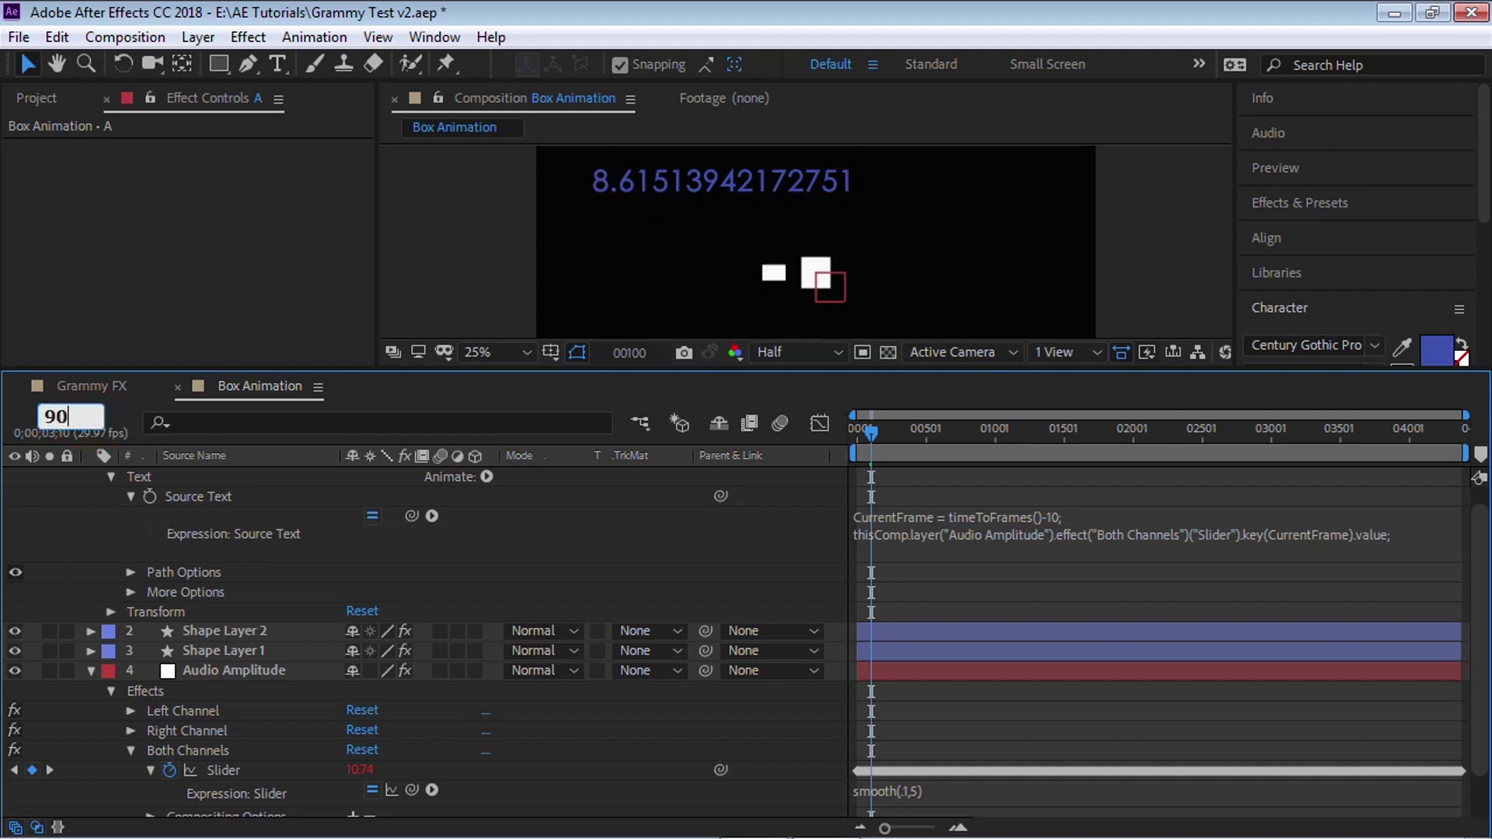
key("Return")
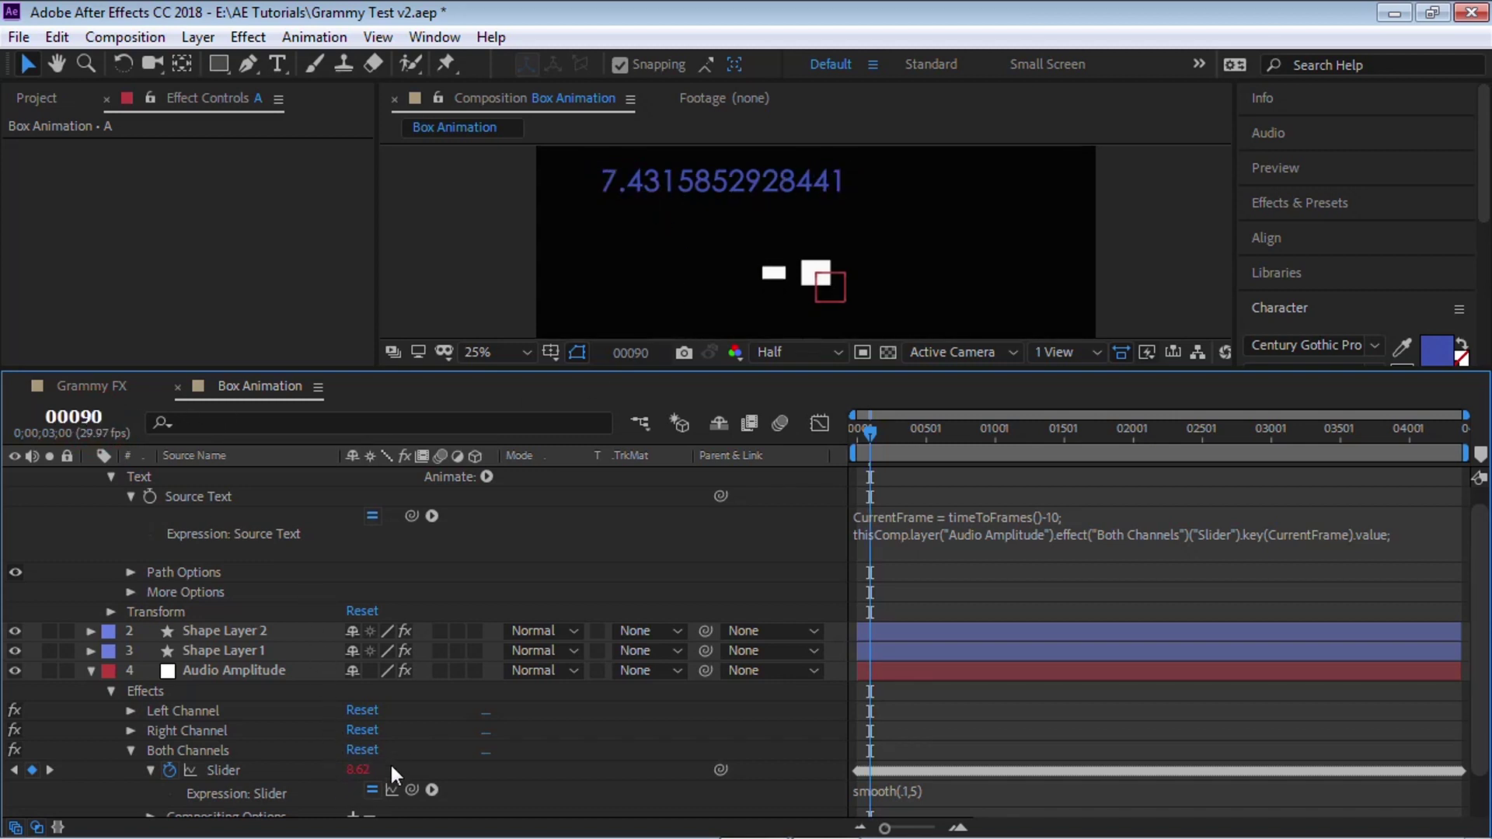
Step: Copy the whole Source Text expression of text layer A and delete that layer
left_click(1013, 528)
key("ctrl+c")
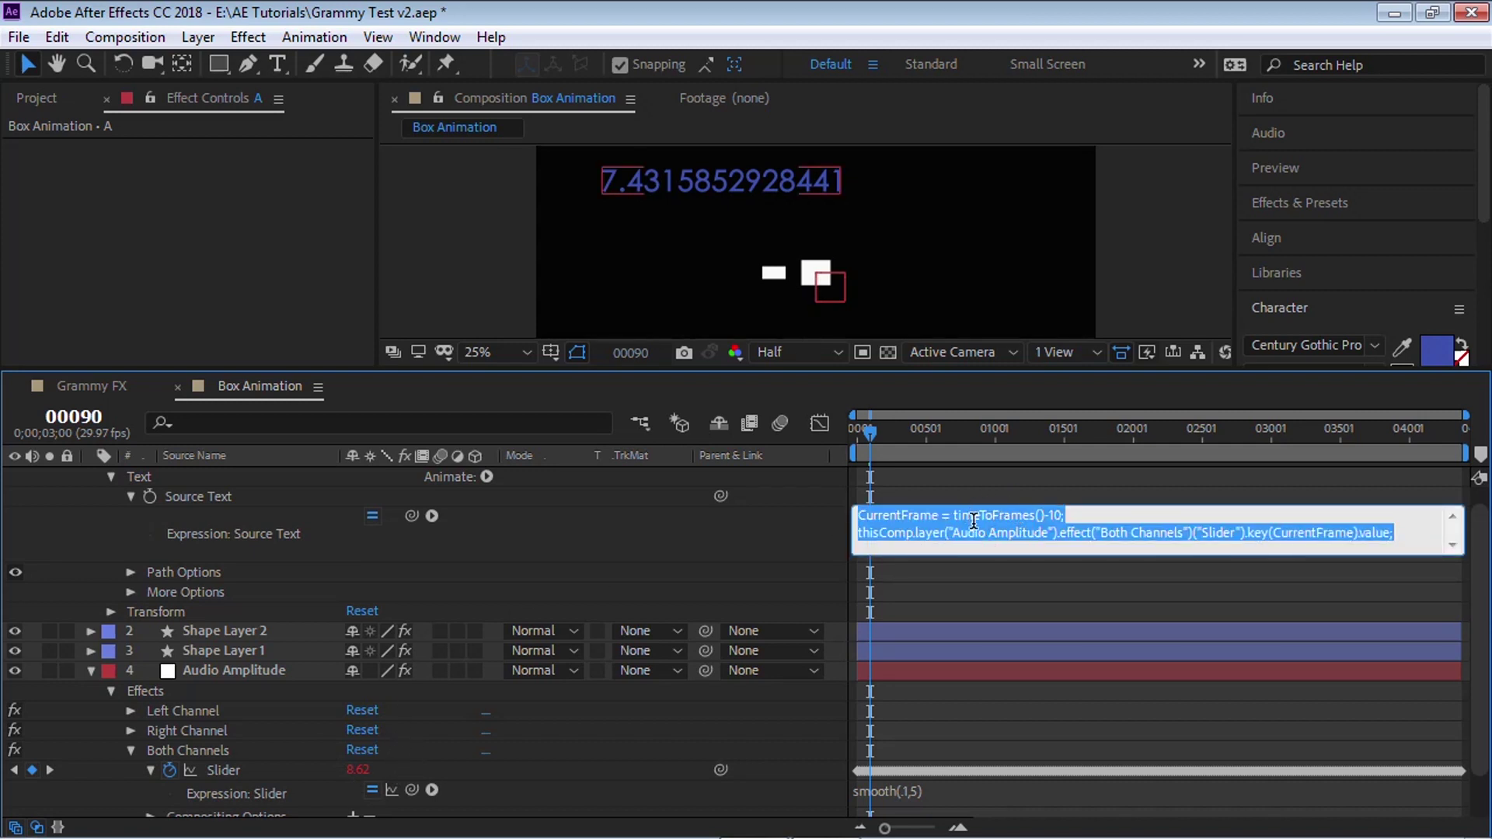
left_click(674, 527)
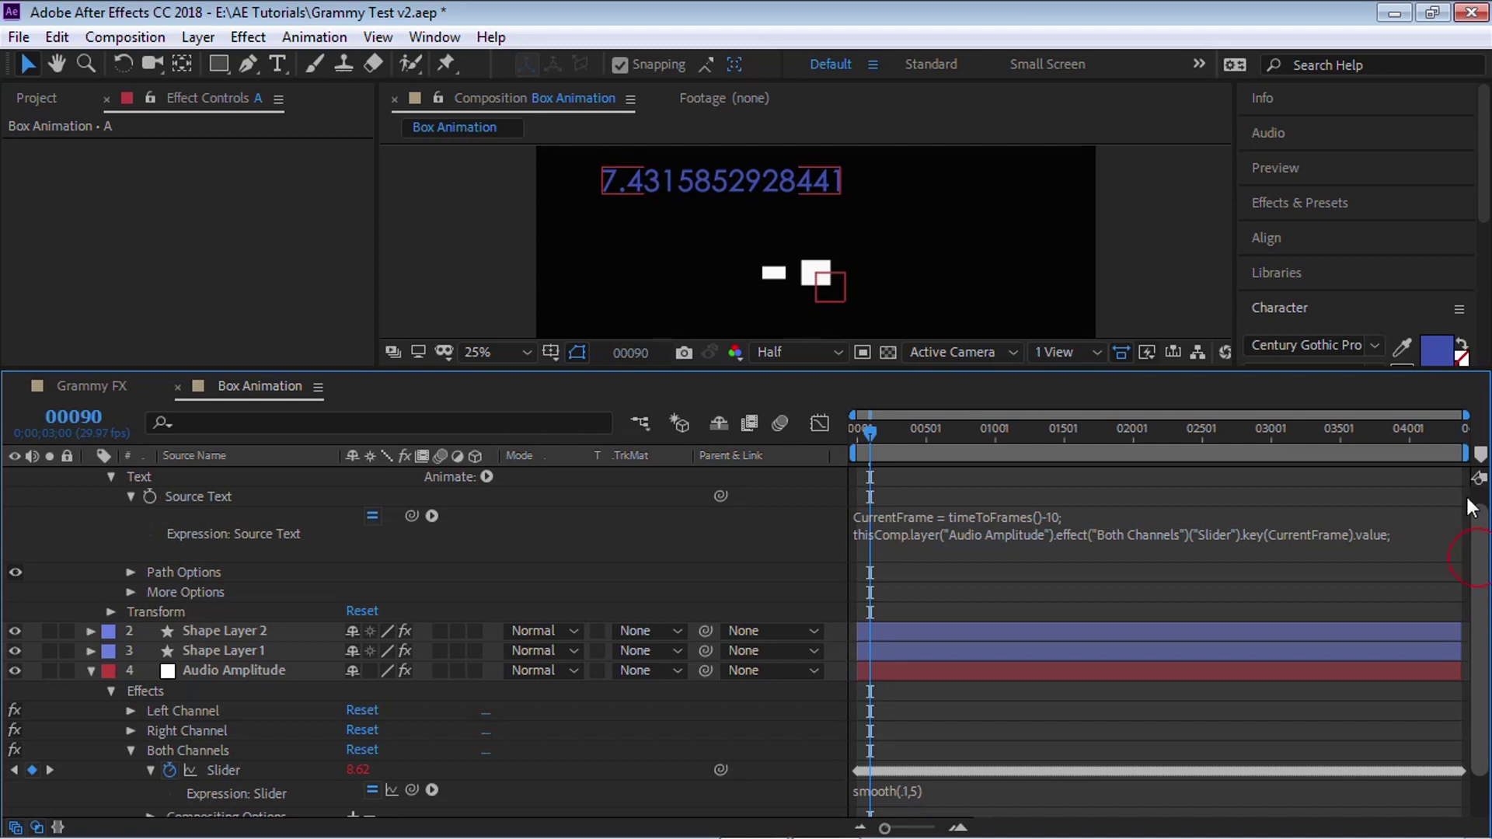
scroll(185, 488, "up", 2)
left_click(185, 482)
key("Delete")
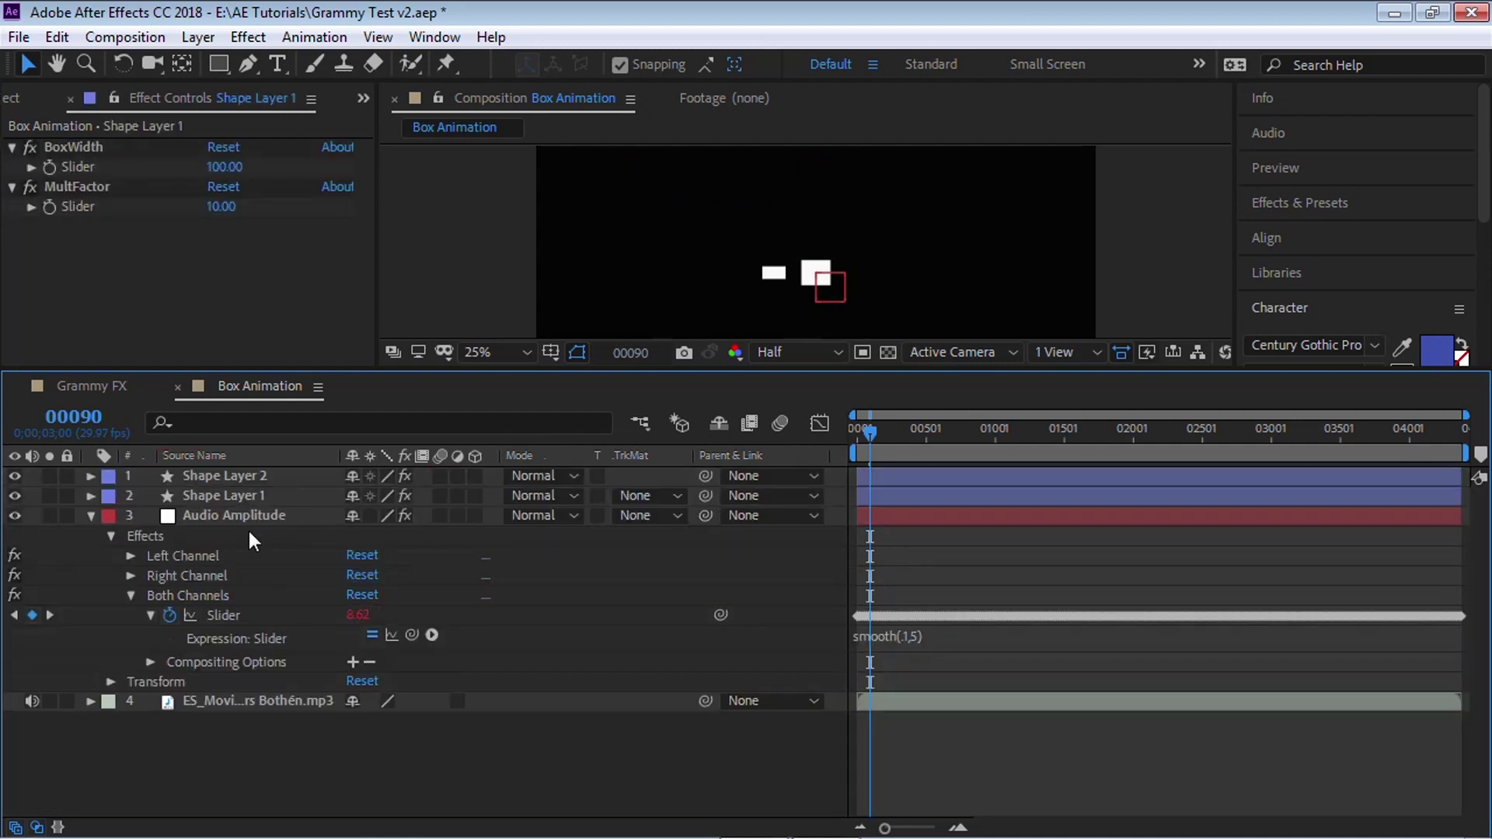
Step: Open the Size expression of Shape Layer 2's Rectangle Path 1 for editing and enlarge its expression field
left_click(247, 519)
left_click(91, 475)
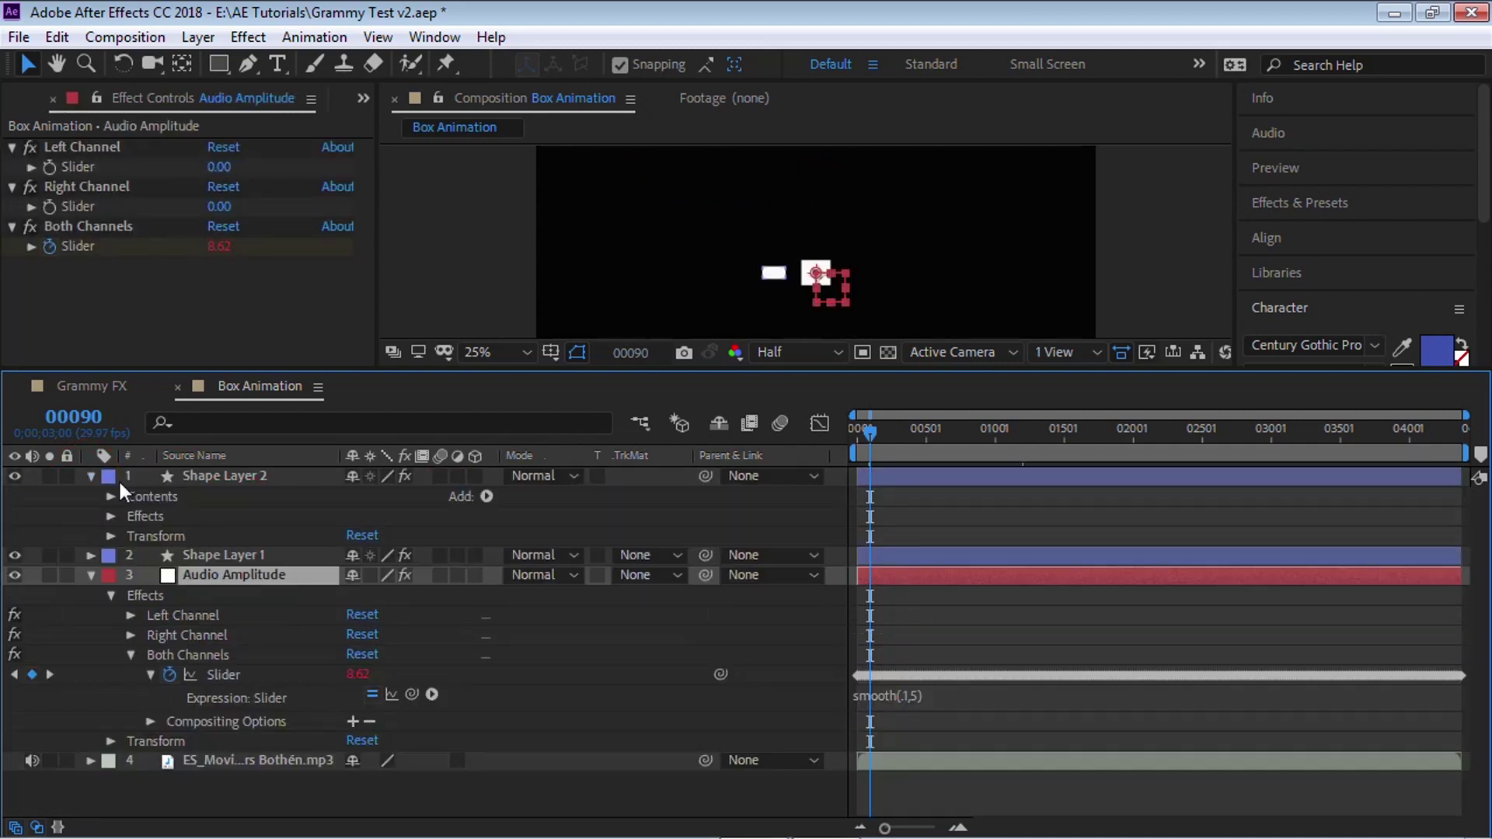
left_click(110, 497)
left_click(131, 516)
left_click(151, 536)
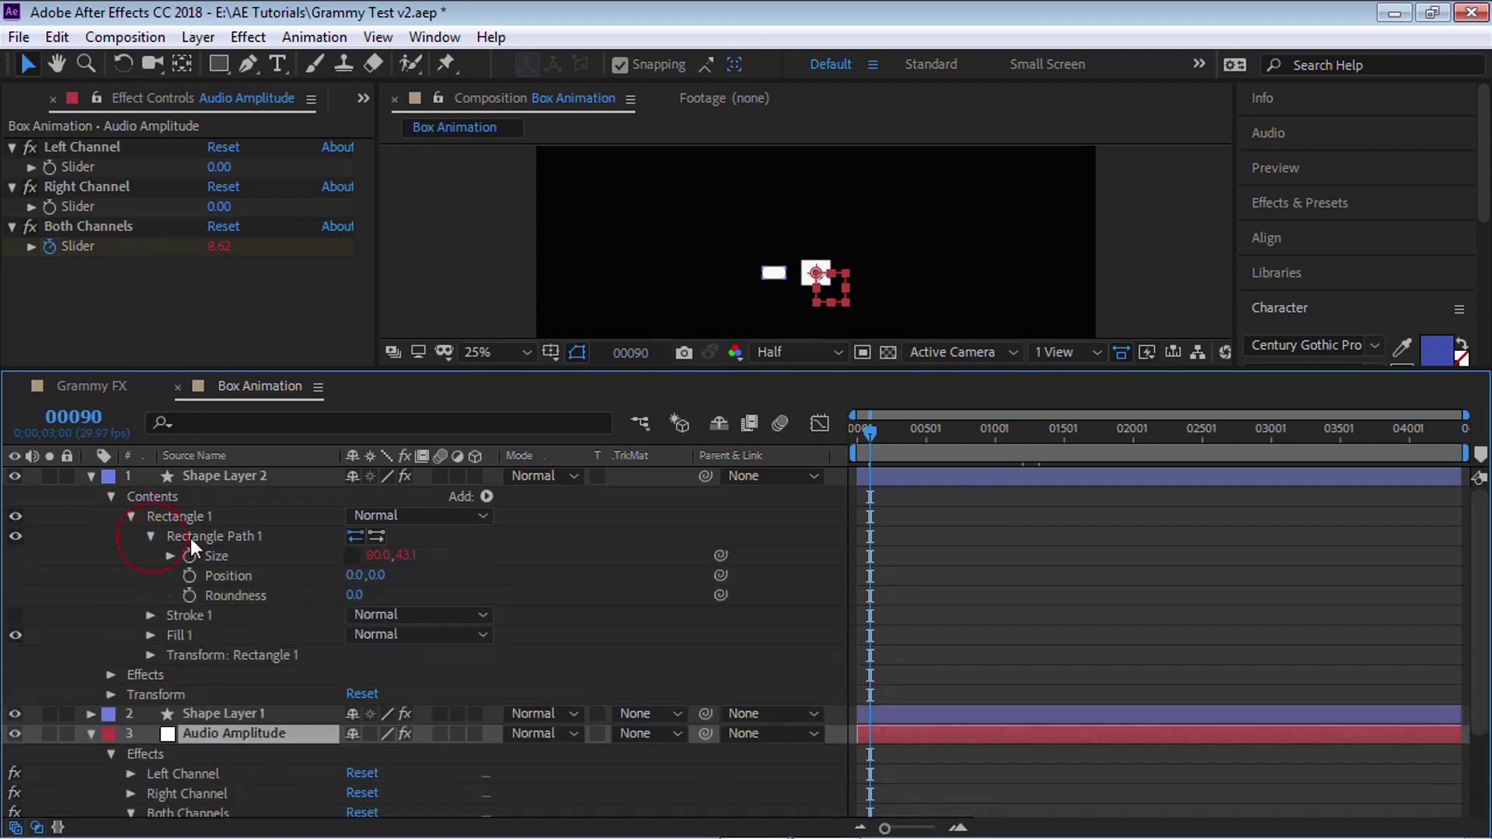
left_click(171, 556)
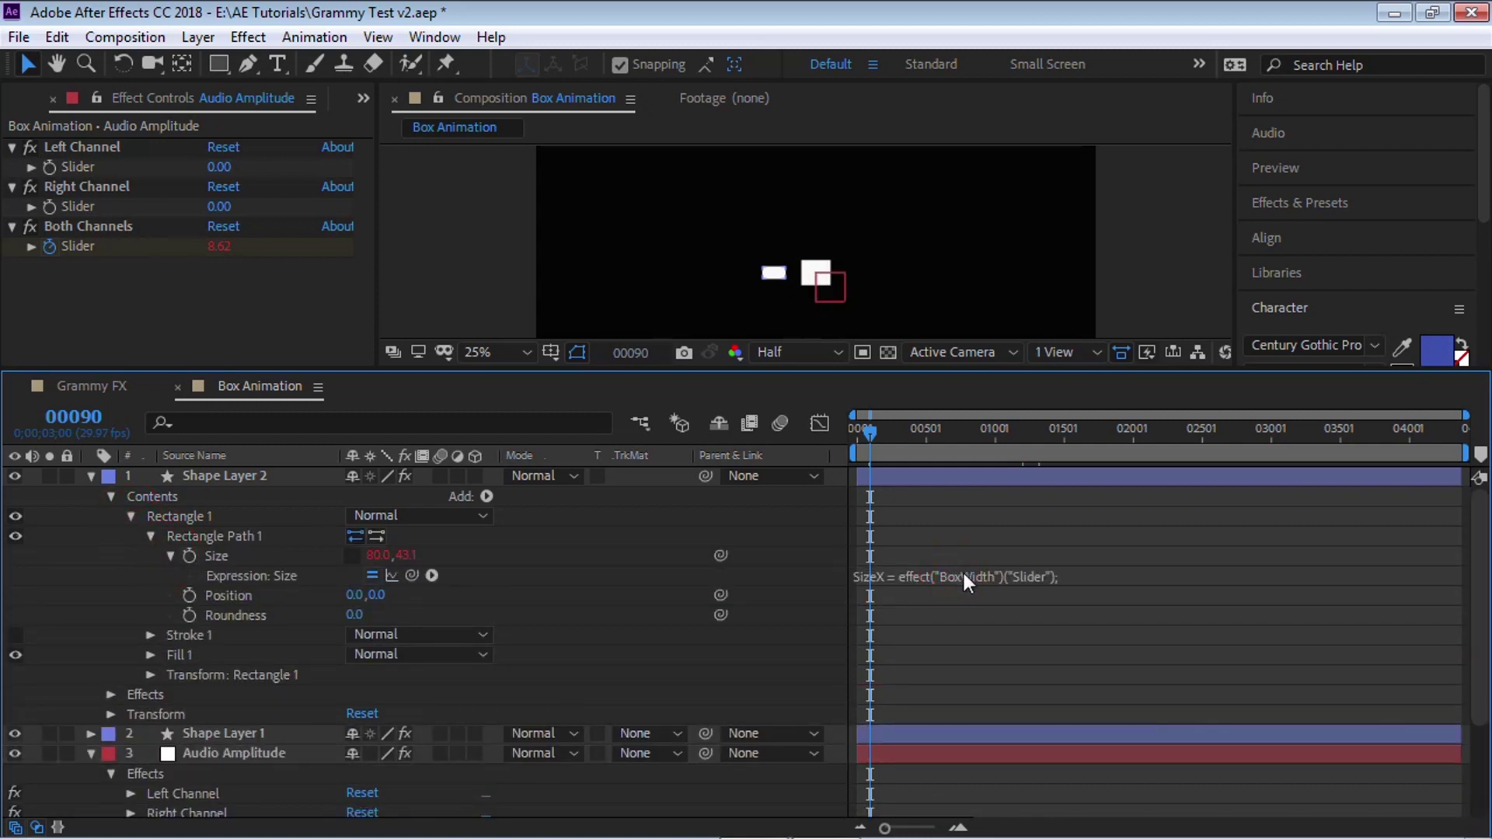
left_click(962, 571)
left_click_drag(1021, 649, 1026, 704)
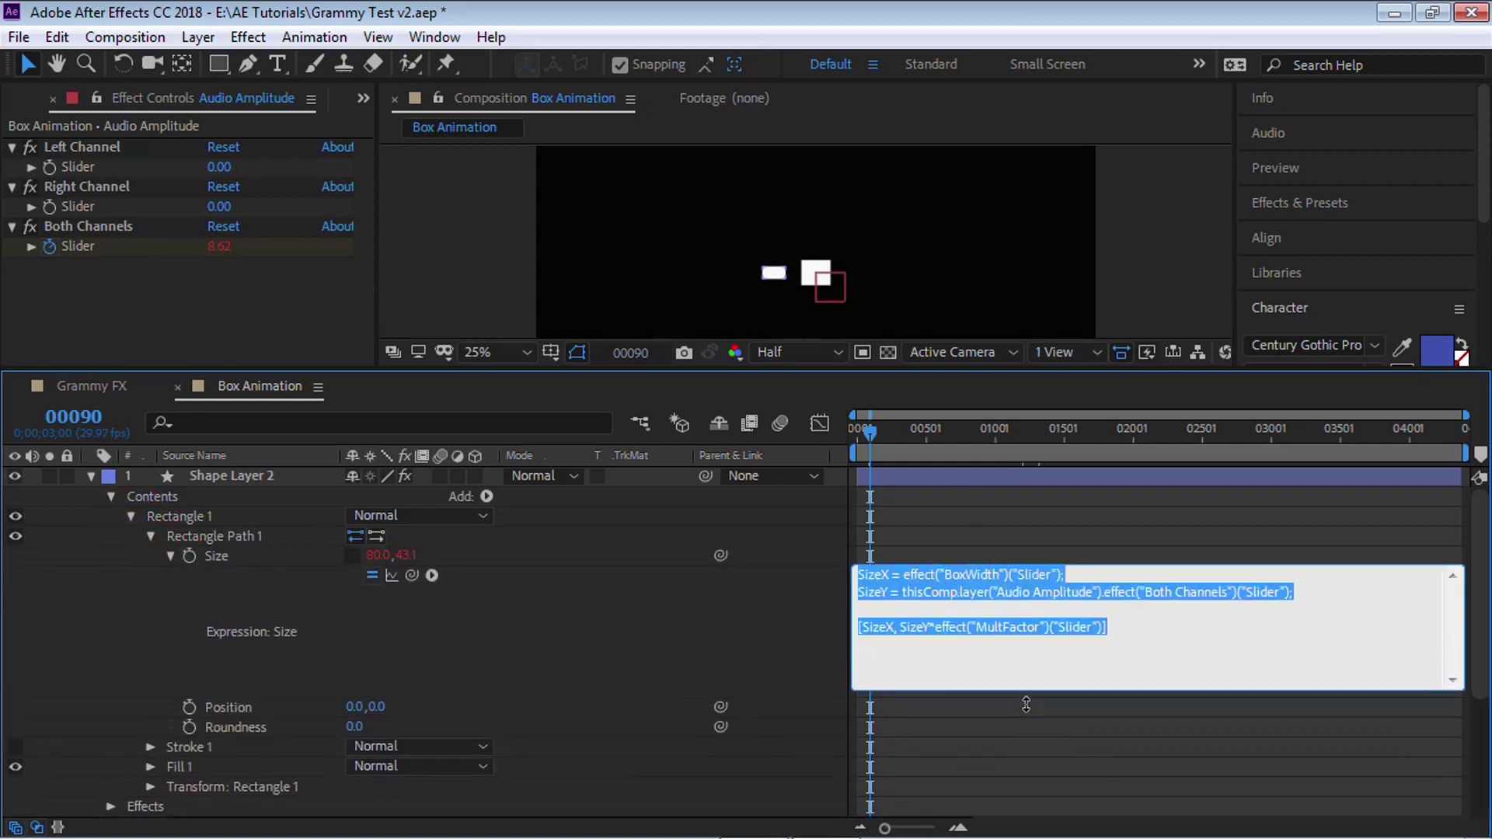
Step: Paste the copied CurrentFrame and key value lines above the SizeX line in Shape Layer 2's Size expression
left_click(858, 574)
key("Return")
key("Up")
key("Return")
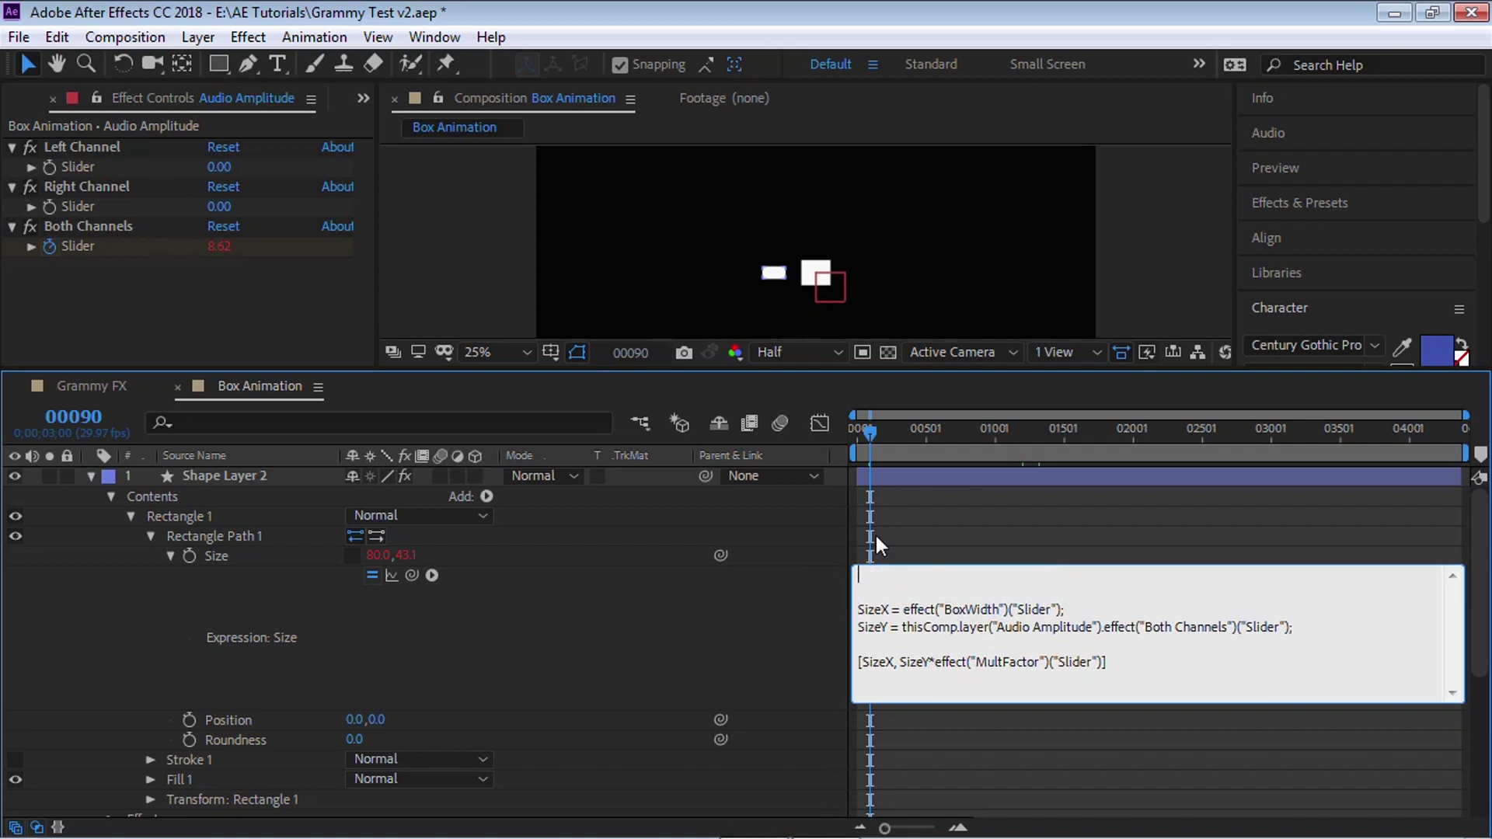
key("ctrl+v")
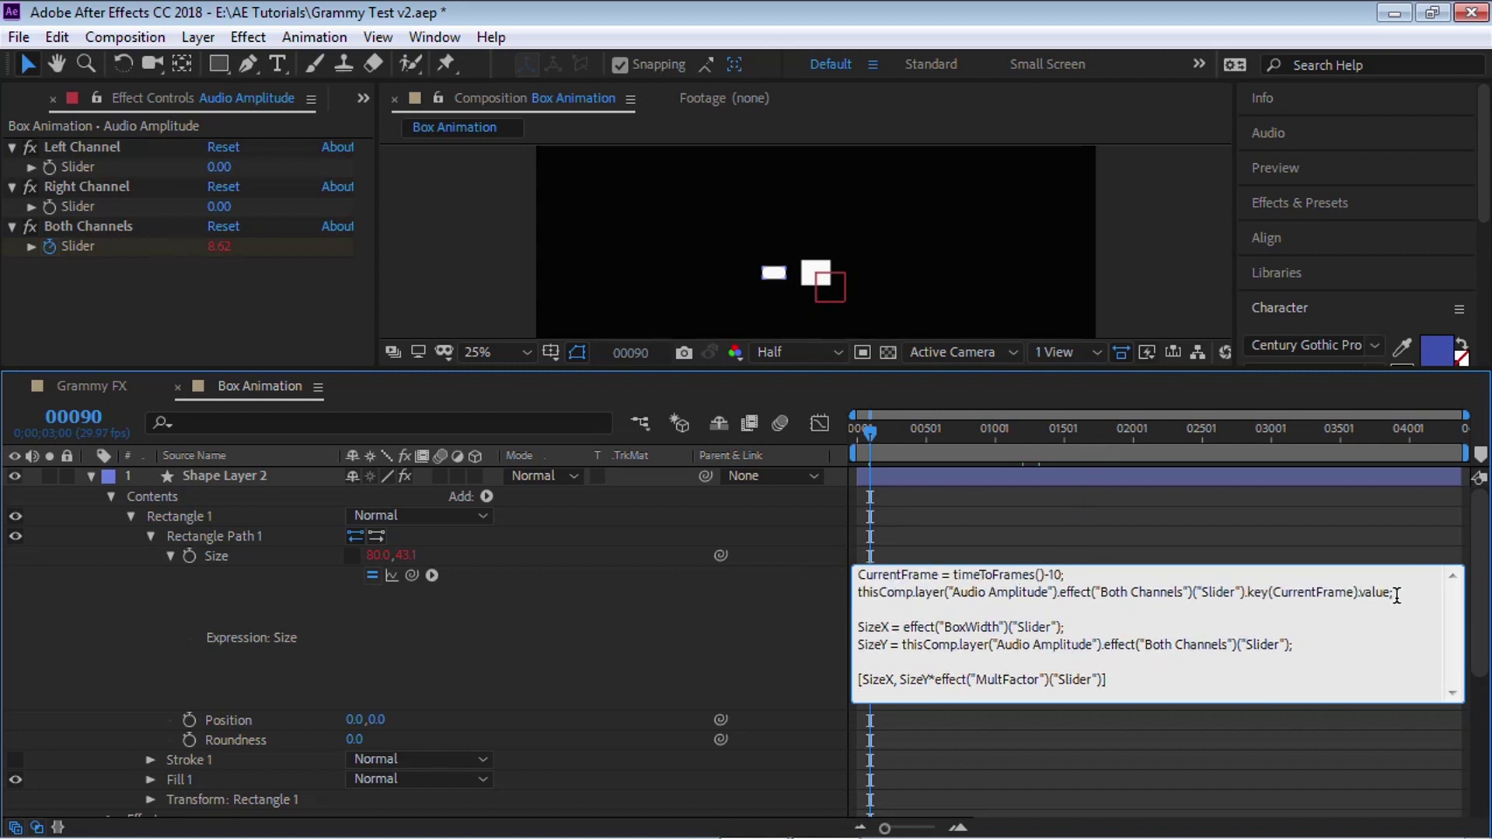
Step: Move the key(CurrentFrame).value line into the SizeY definition, replacing its old slider reference, and apply Shape Layer 2's Size expression
left_click(961, 605)
triple_click(940, 592)
key("ctrl+c")
key("BackSpace")
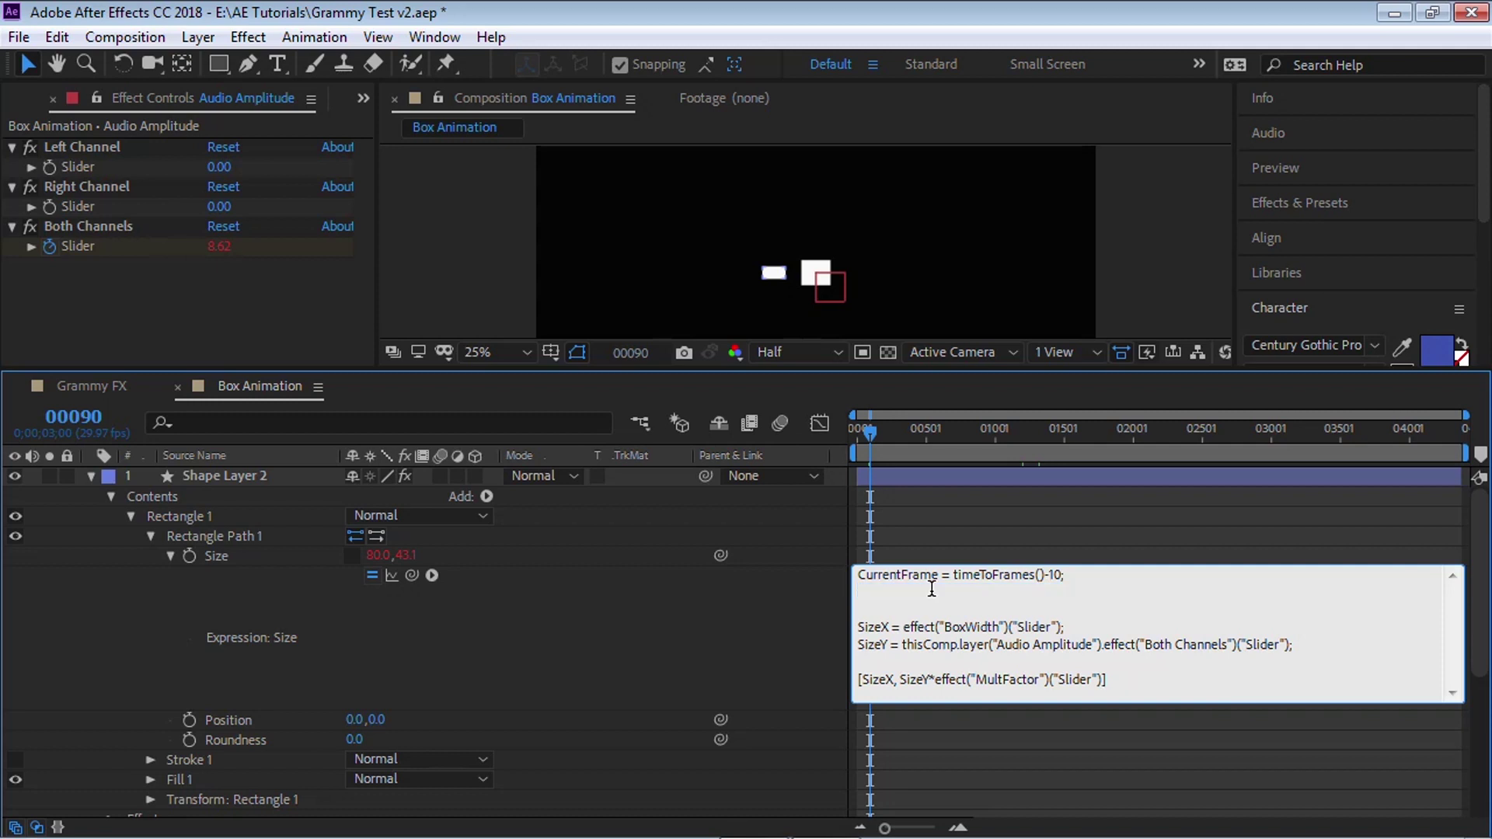
key("BackSpace")
left_click(903, 630)
left_click_drag(903, 630, 1326, 626)
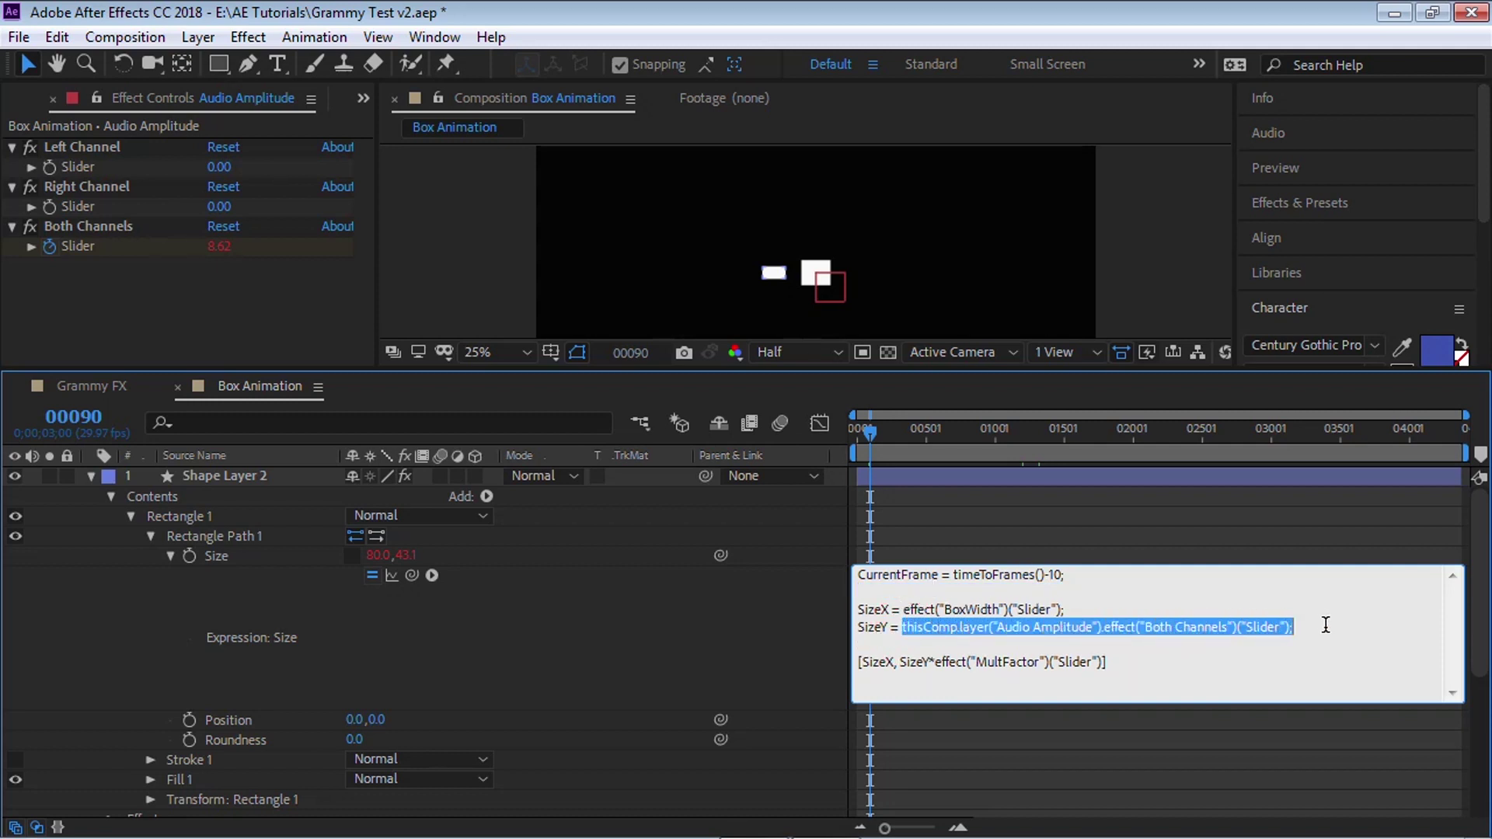
key("ctrl+v")
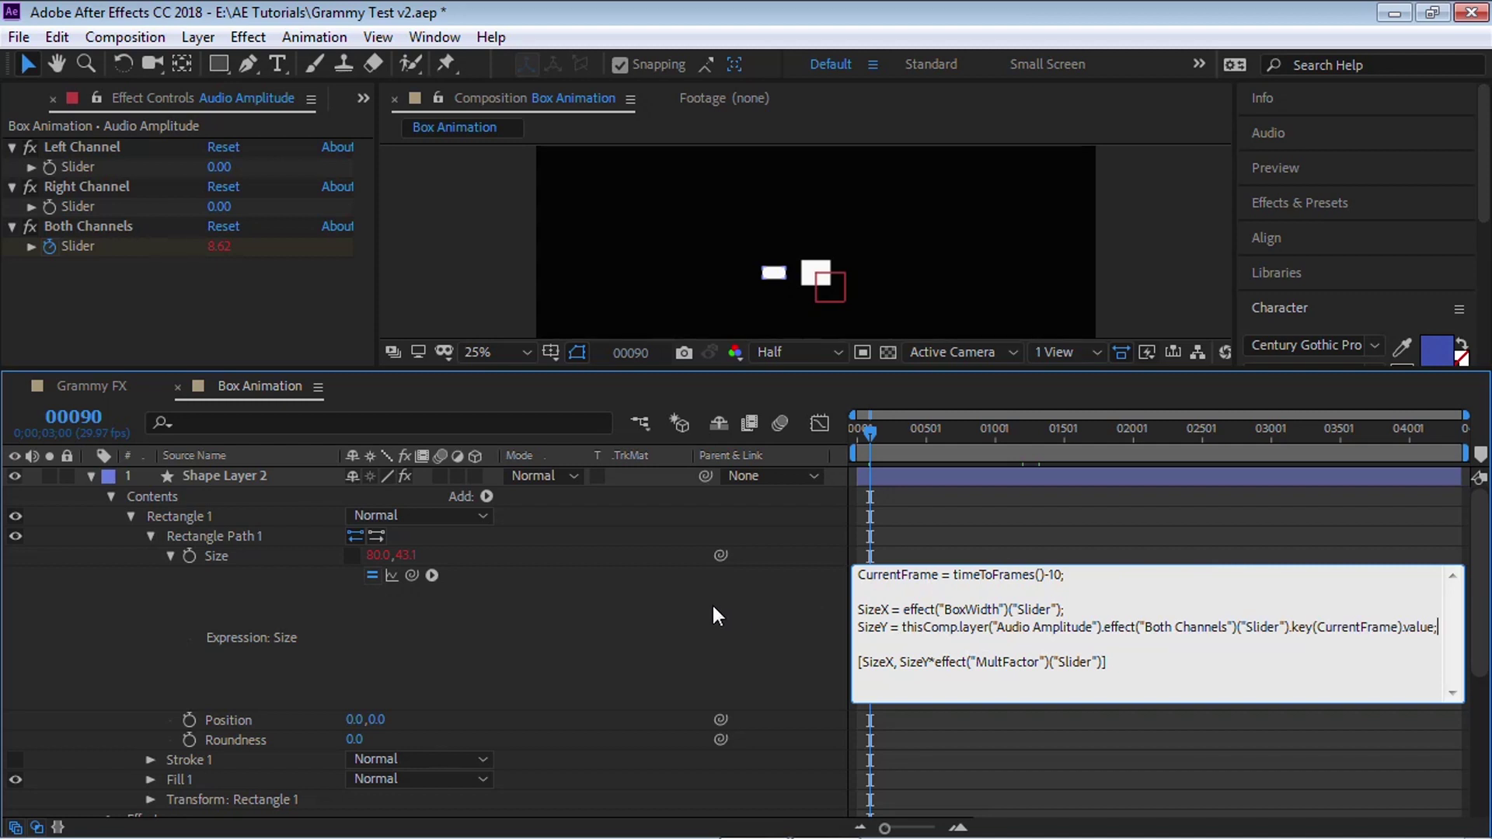
left_click(712, 607)
Step: Preview the delayed box farther along the timeline and review the fixed 10-frame offset in the Size expression
left_click_drag(947, 441, 929, 426)
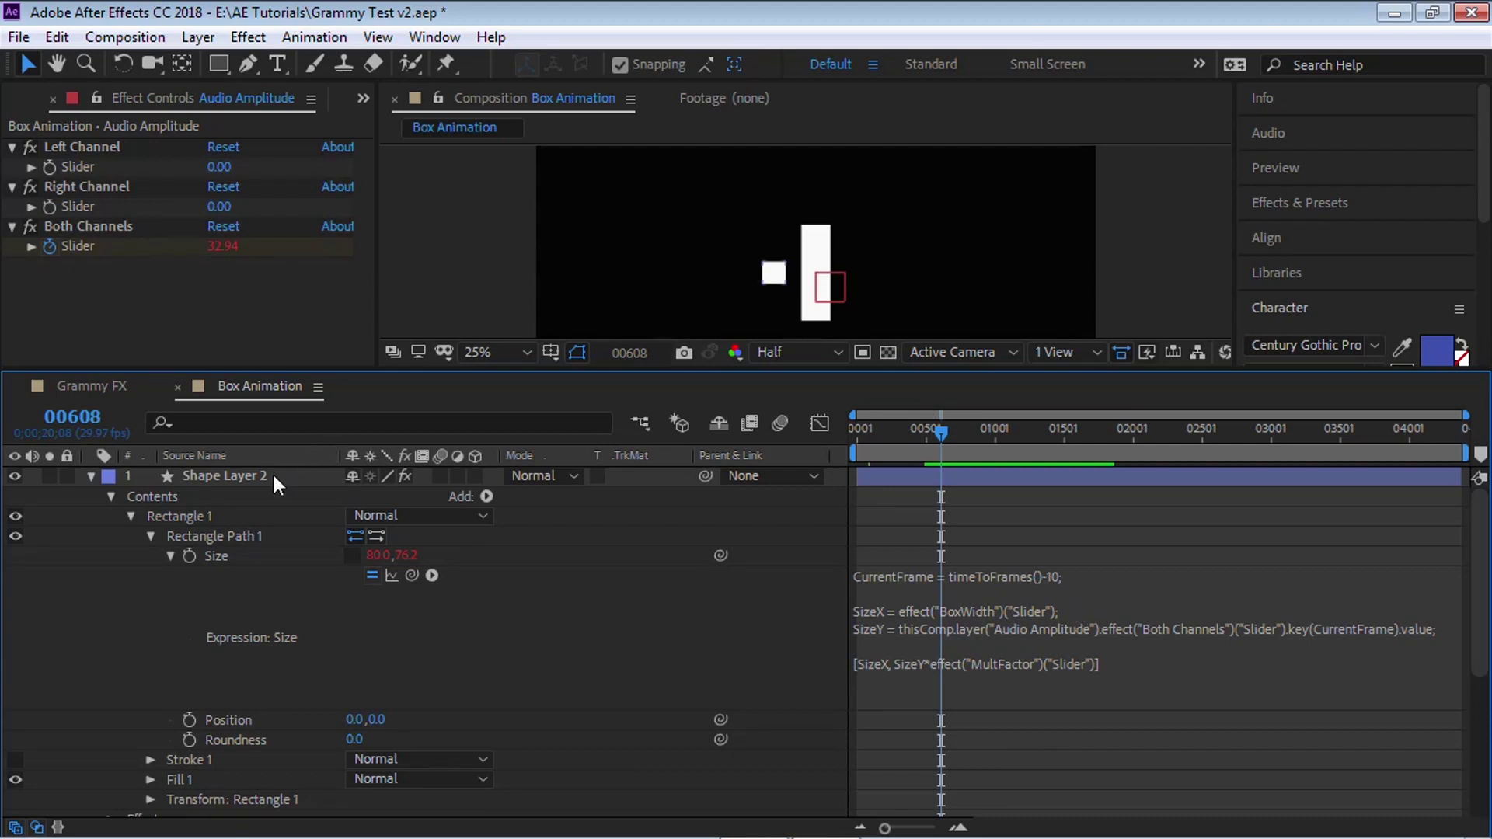
key("ctrl+a")
left_click(1060, 576)
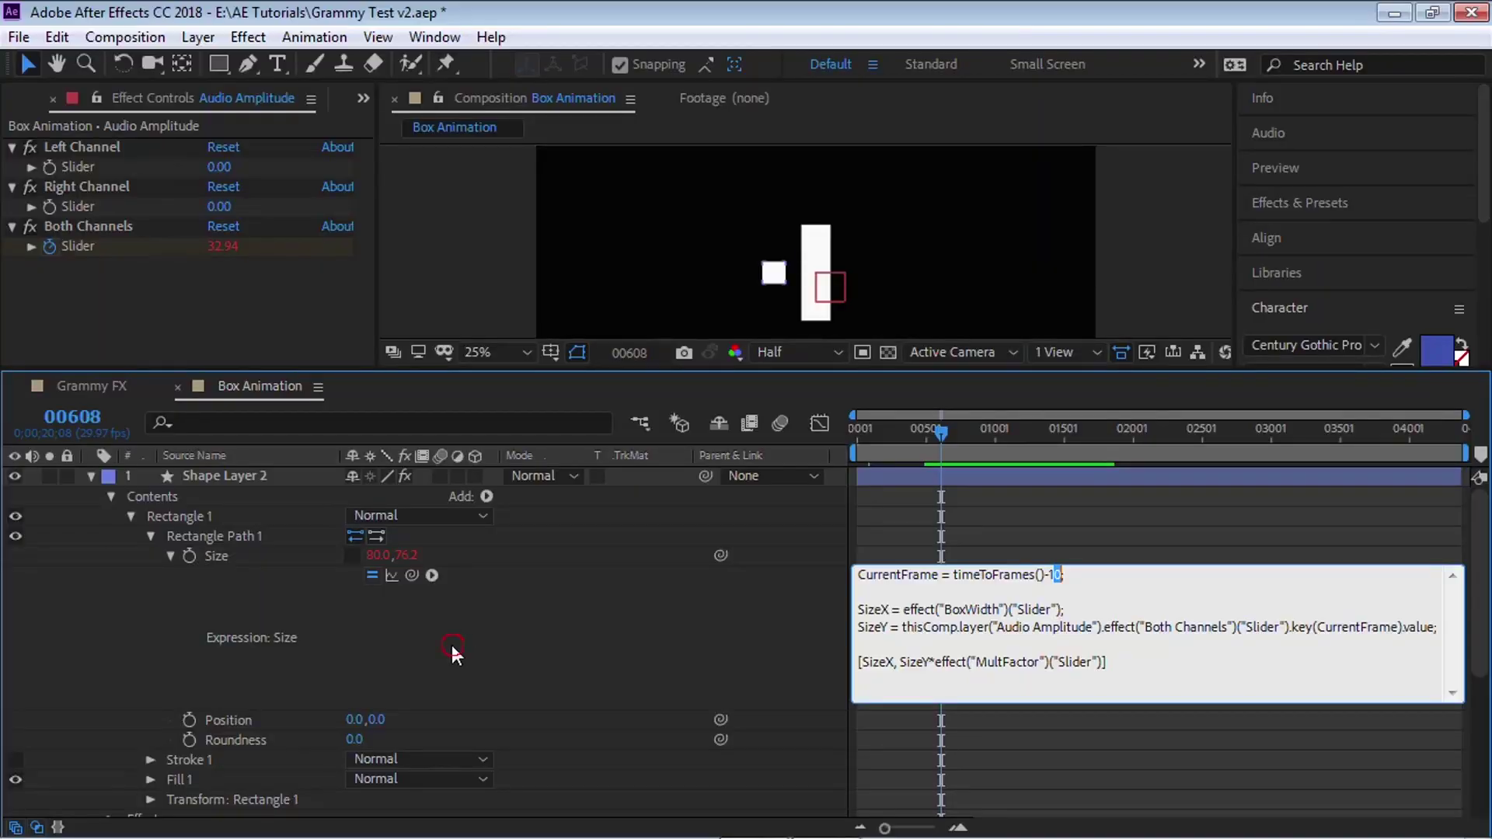
left_click(450, 642)
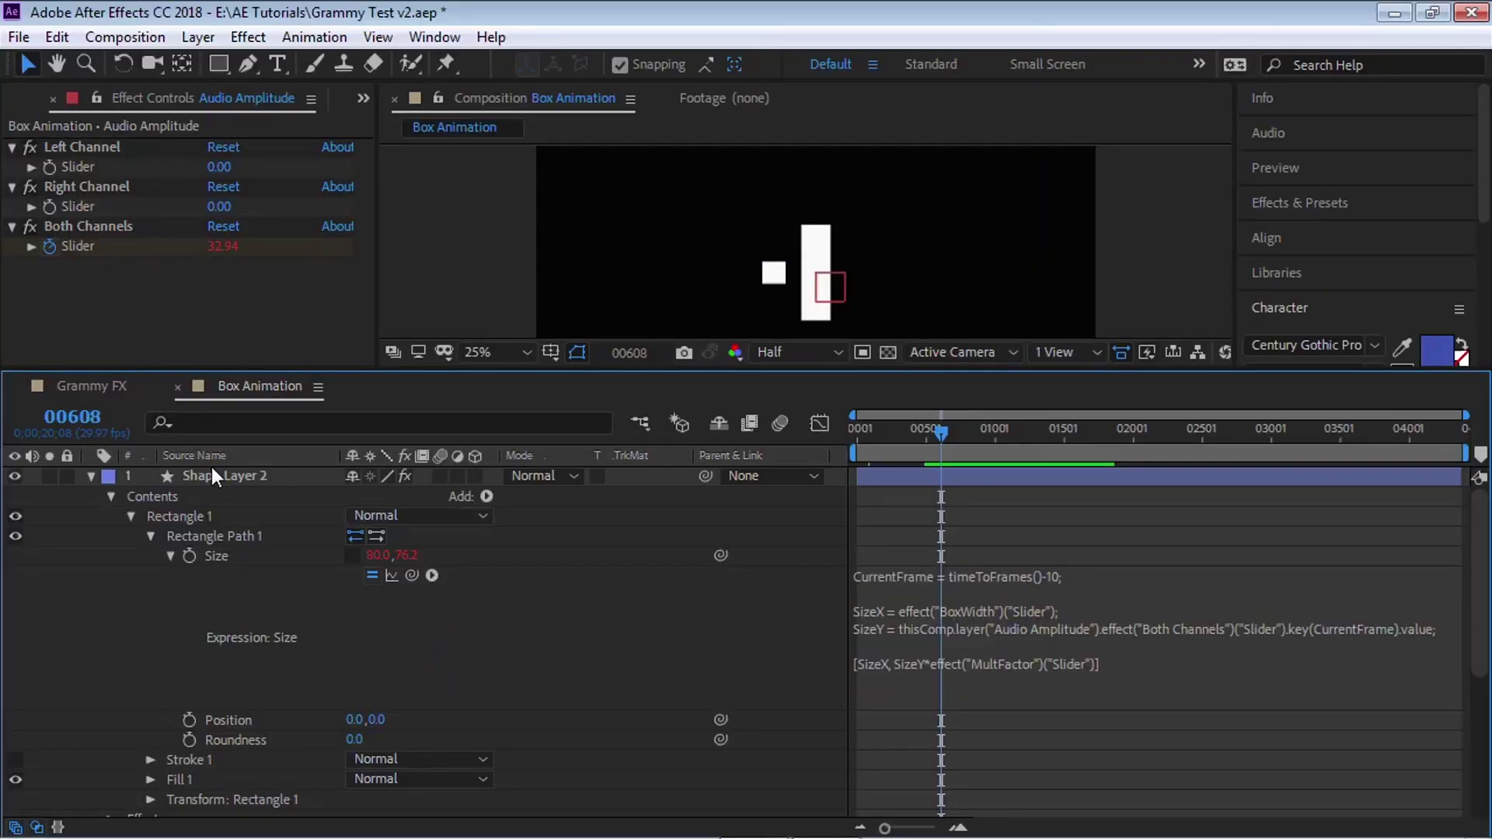
Step: Add a Slider Control effect to Shape Layer 2 and rename it FrameDif
left_click(211, 476)
left_click(248, 36)
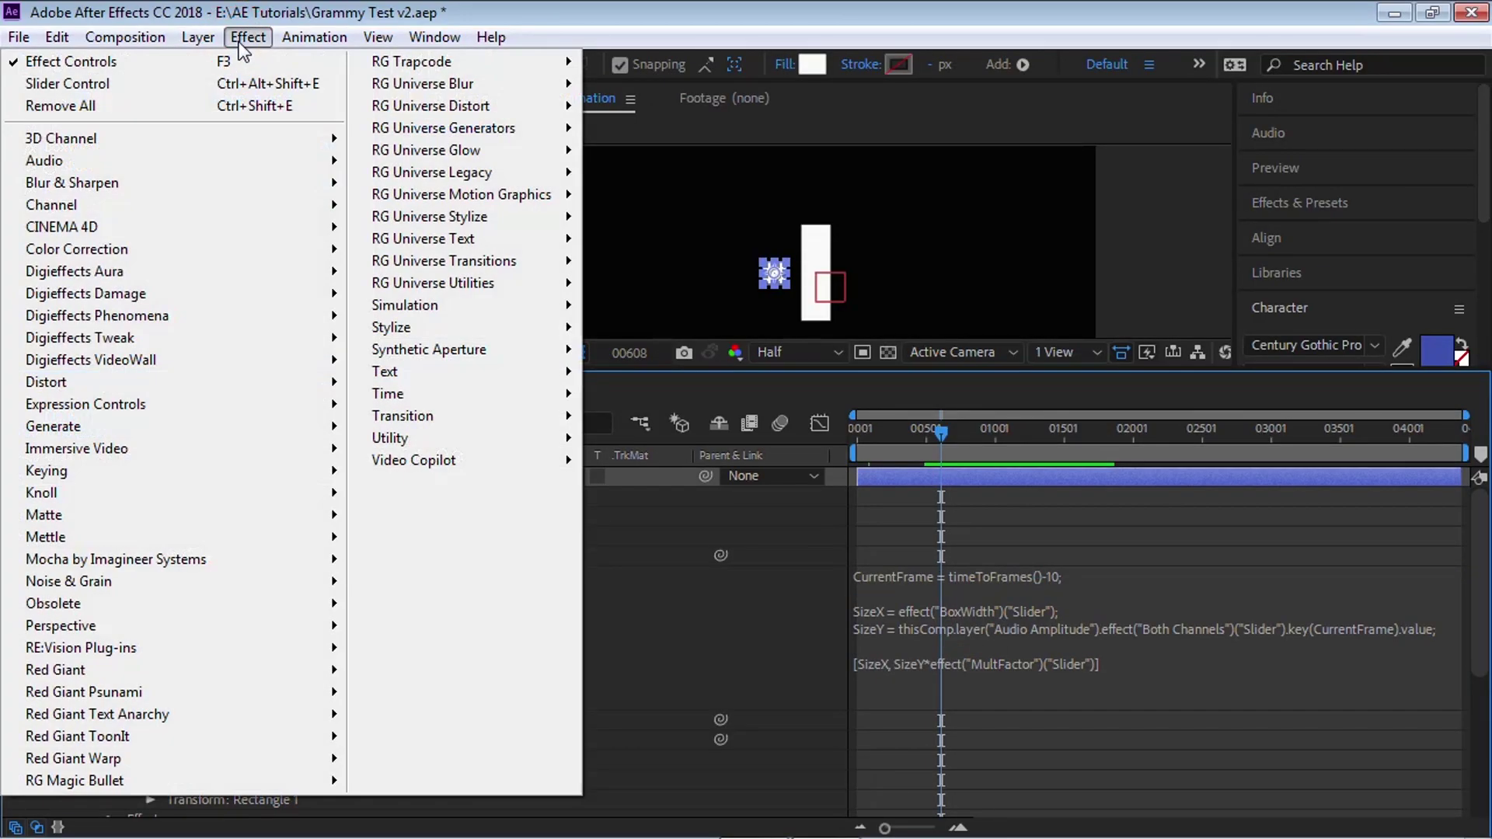
left_click(233, 95)
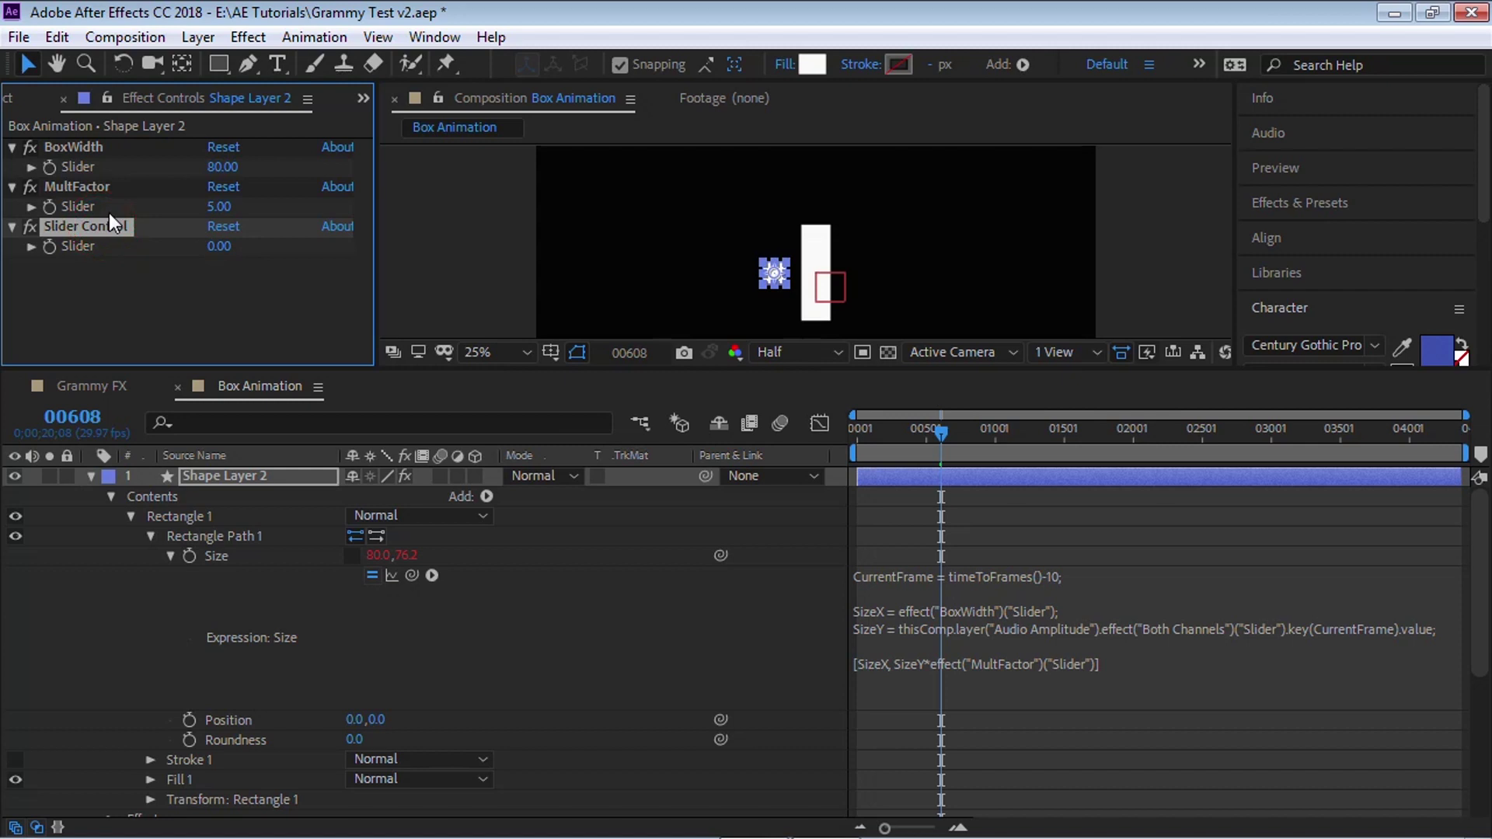
key("Return")
type("Frame")
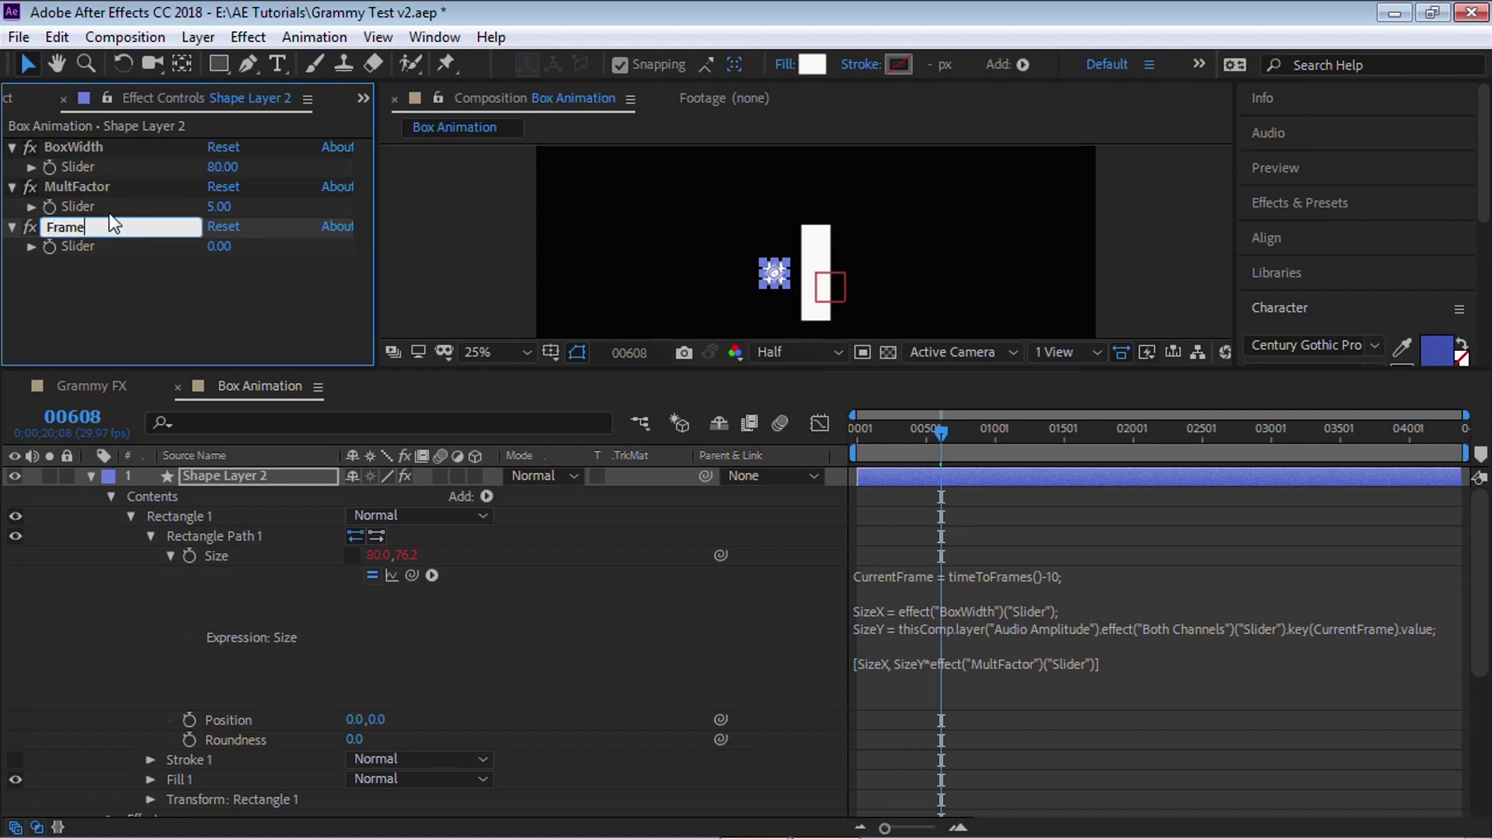
type("Dif")
key("Return")
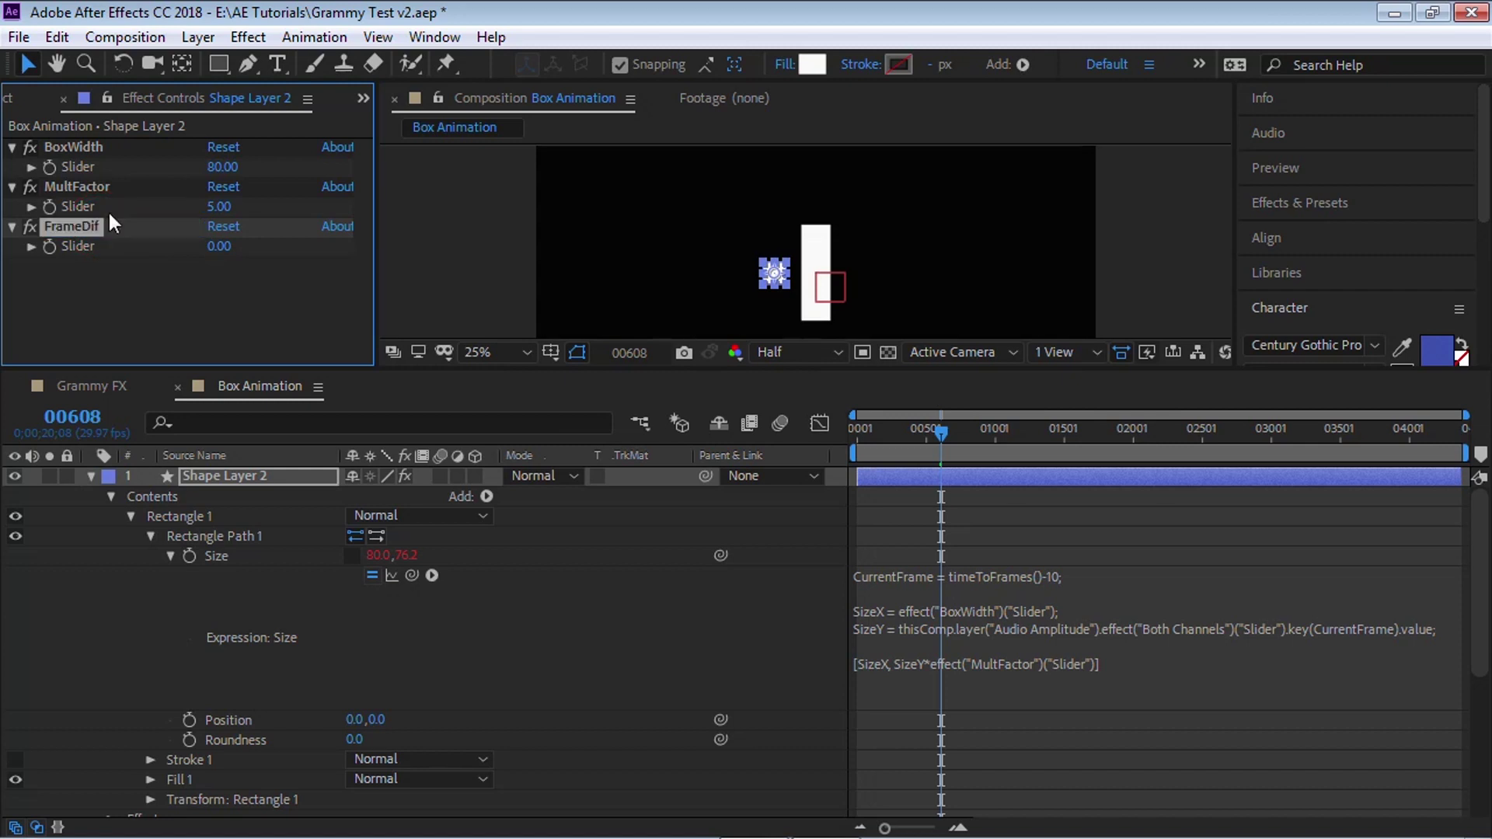
Step: Replace the fixed 10 in the CurrentFrame line with a link to the FrameDif slider and apply the expression
left_click(987, 575)
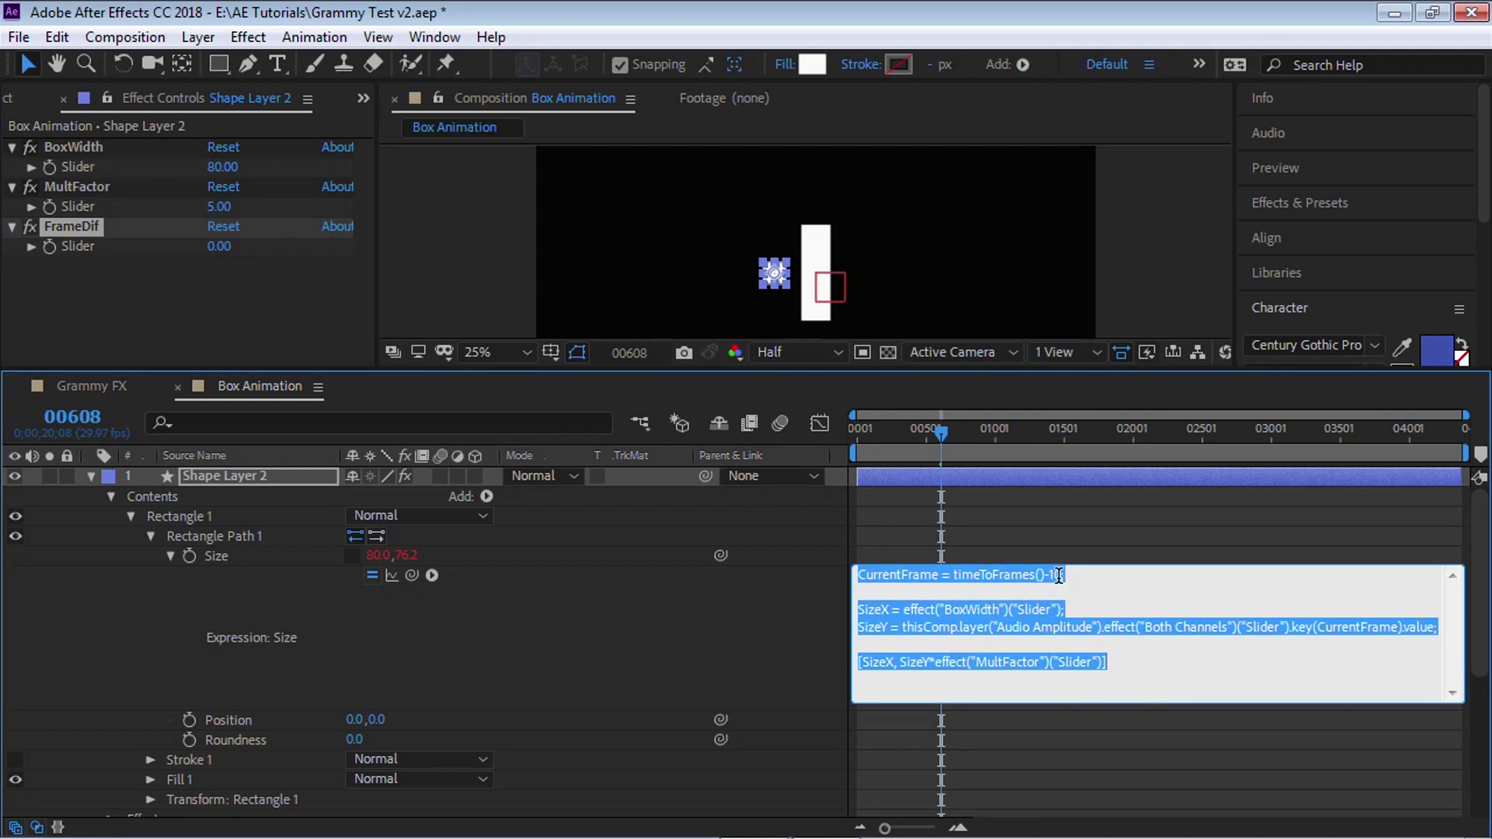
left_click(1062, 575)
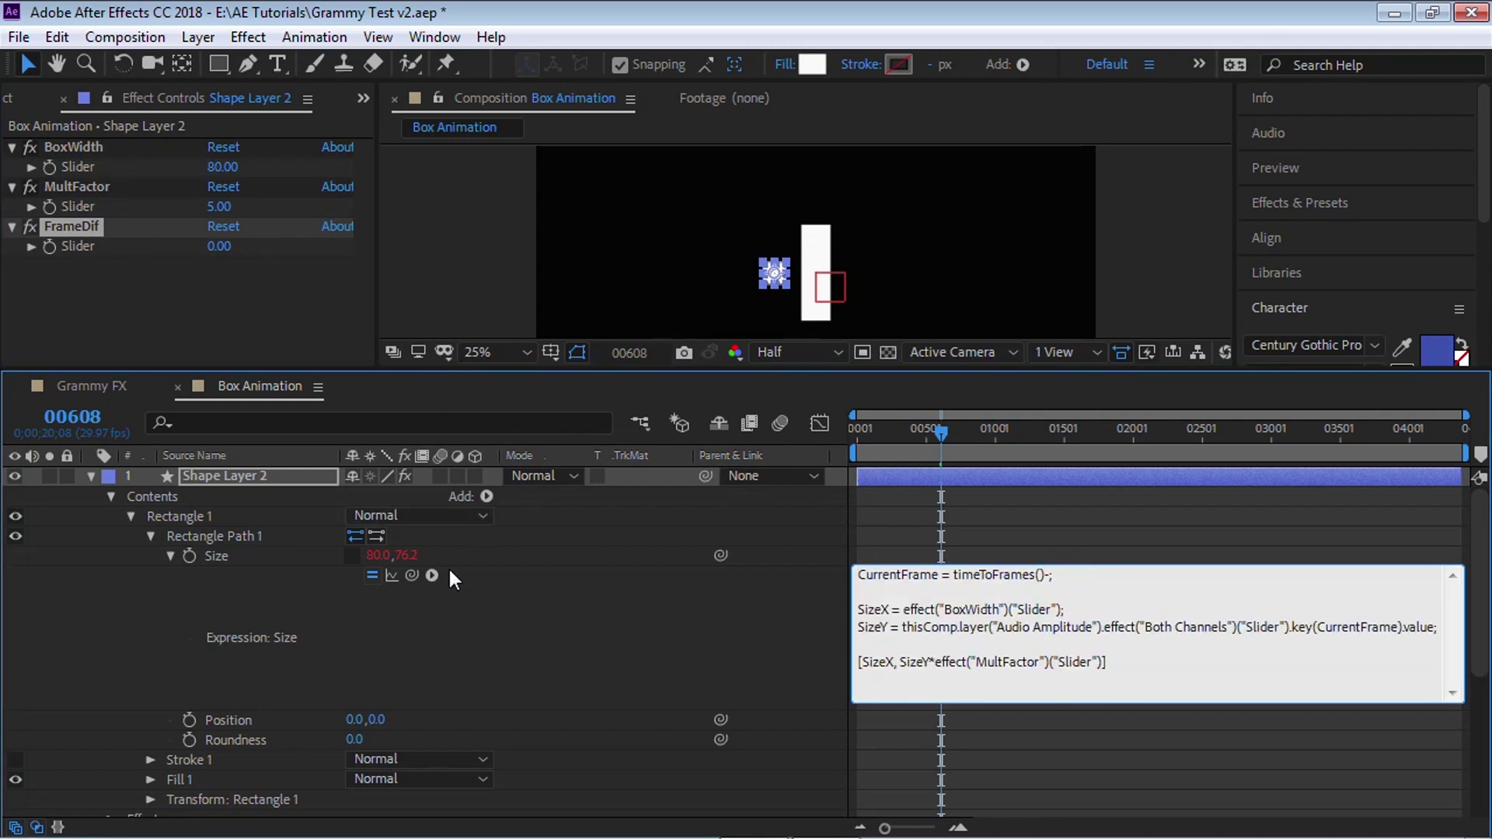
left_click_drag(411, 575, 82, 241)
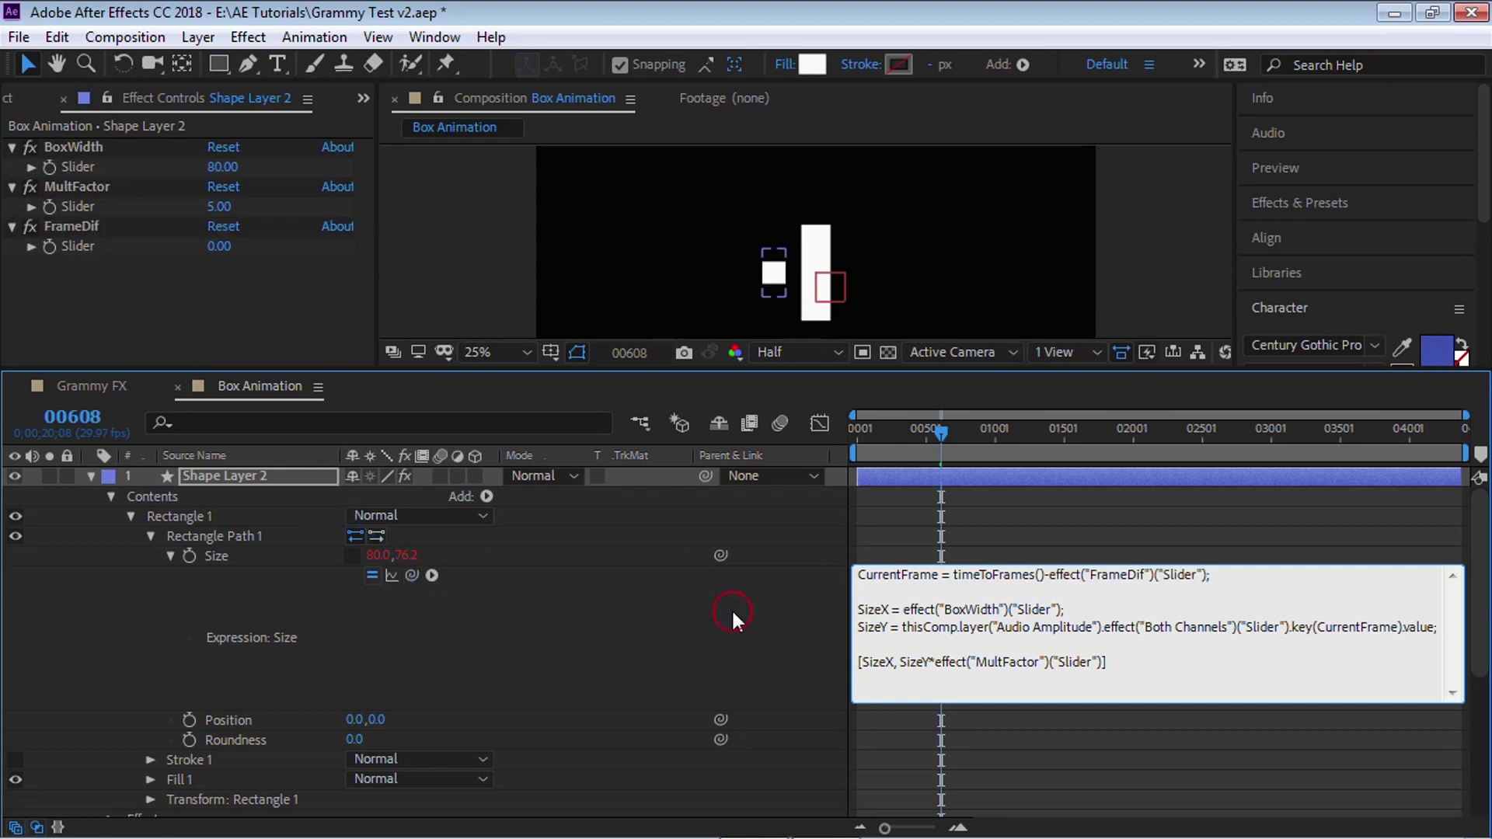
left_click(731, 608)
Step: Set Shape Layer 2's FrameDif slider to 5
left_click(225, 246)
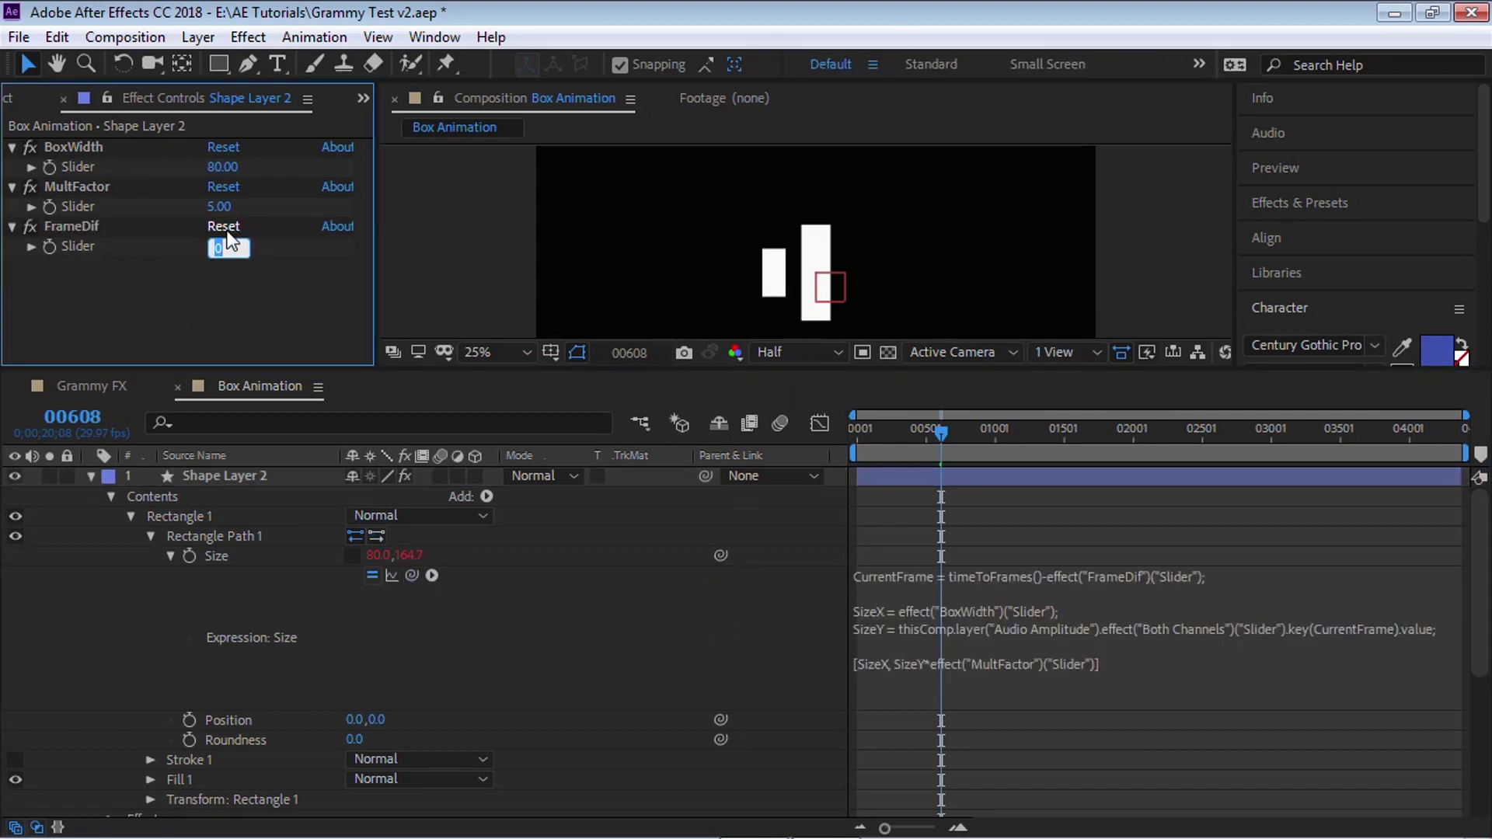
type("5")
key("Return")
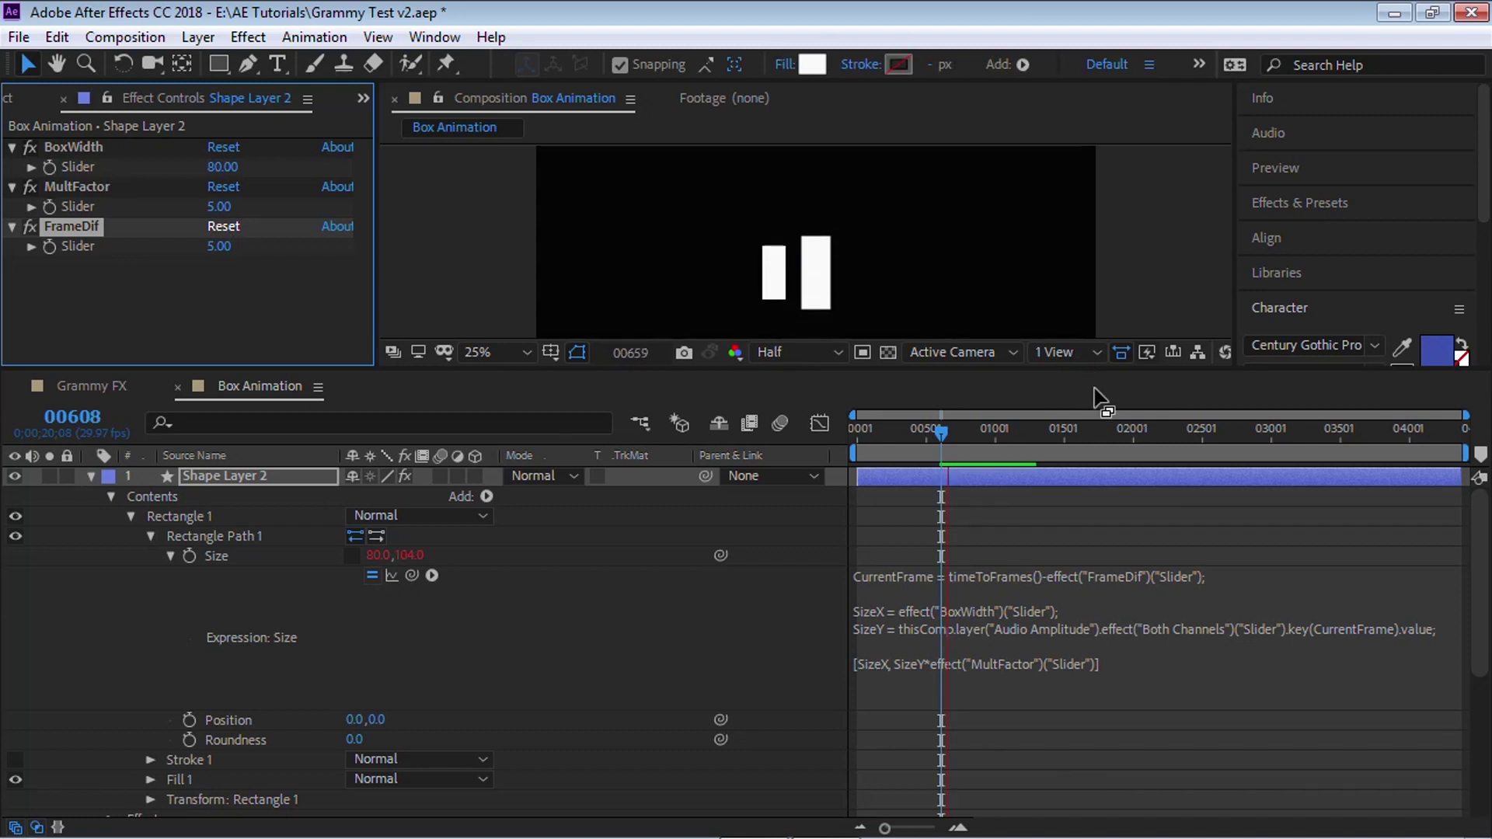
Step: Preview the delayed box from frame 221, and check the composition at its first frame
left_click(888, 431)
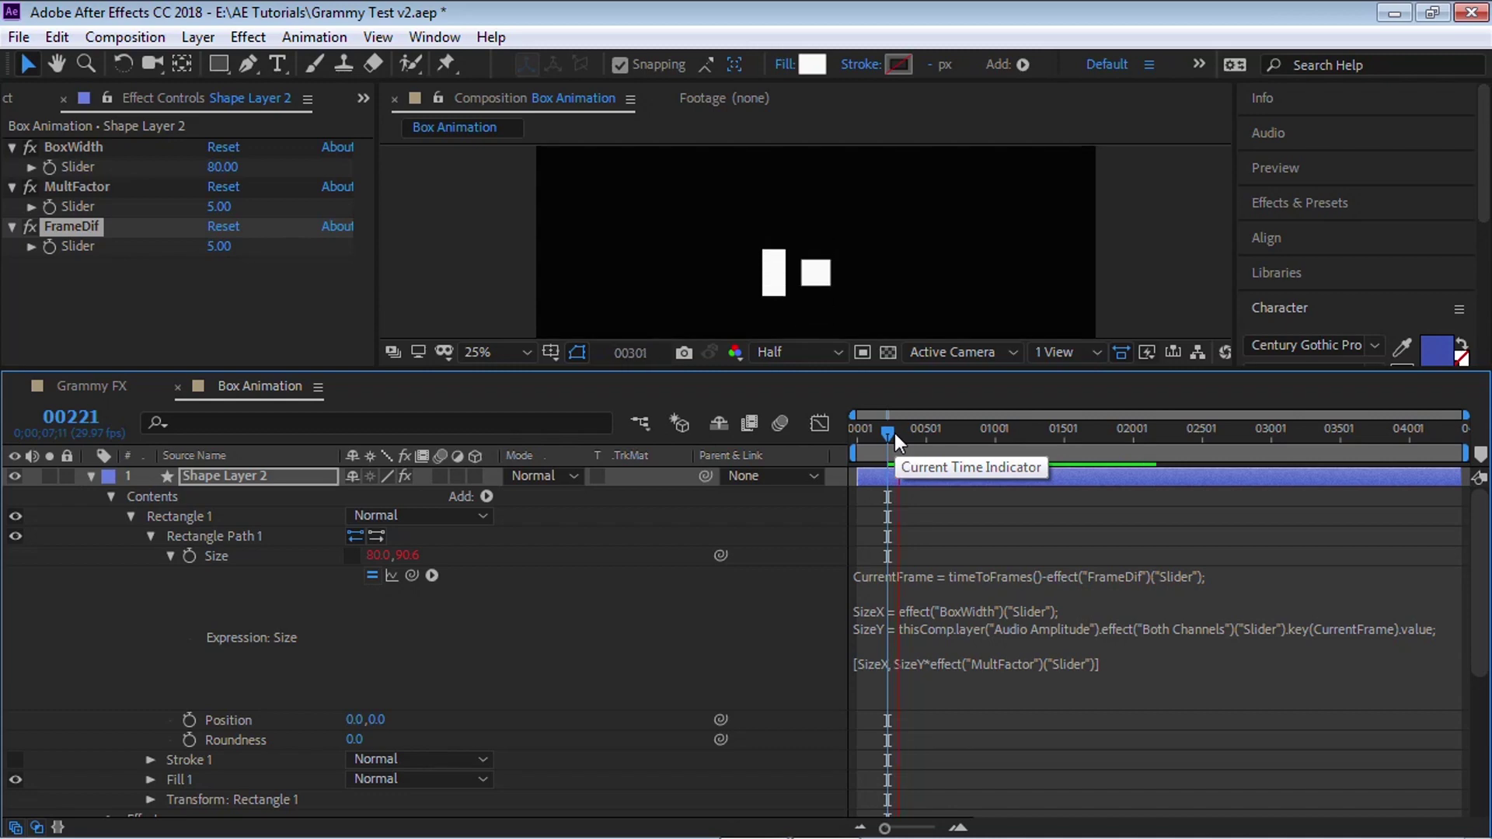
key("space")
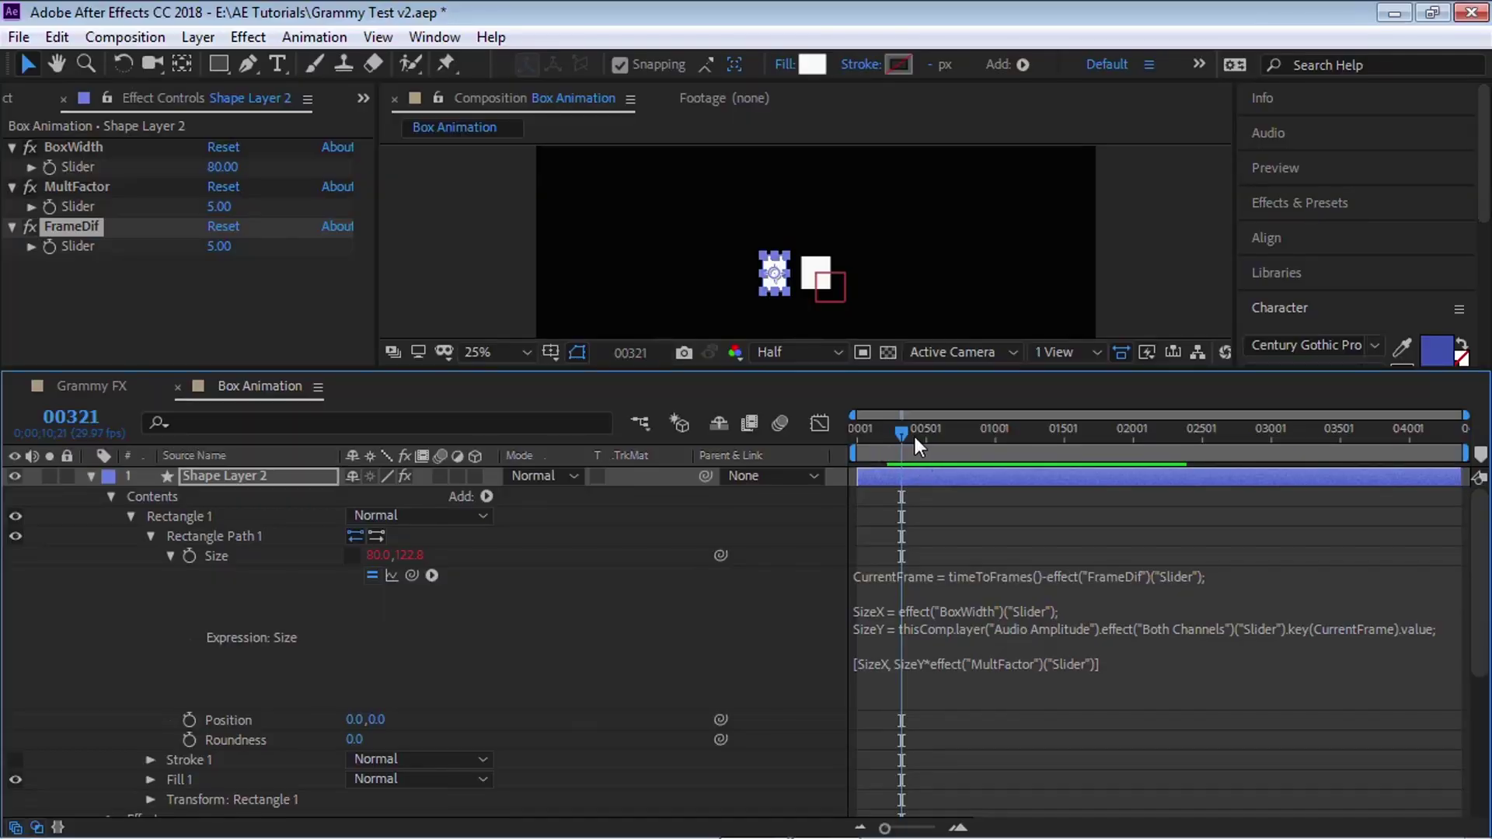
left_click(746, 639)
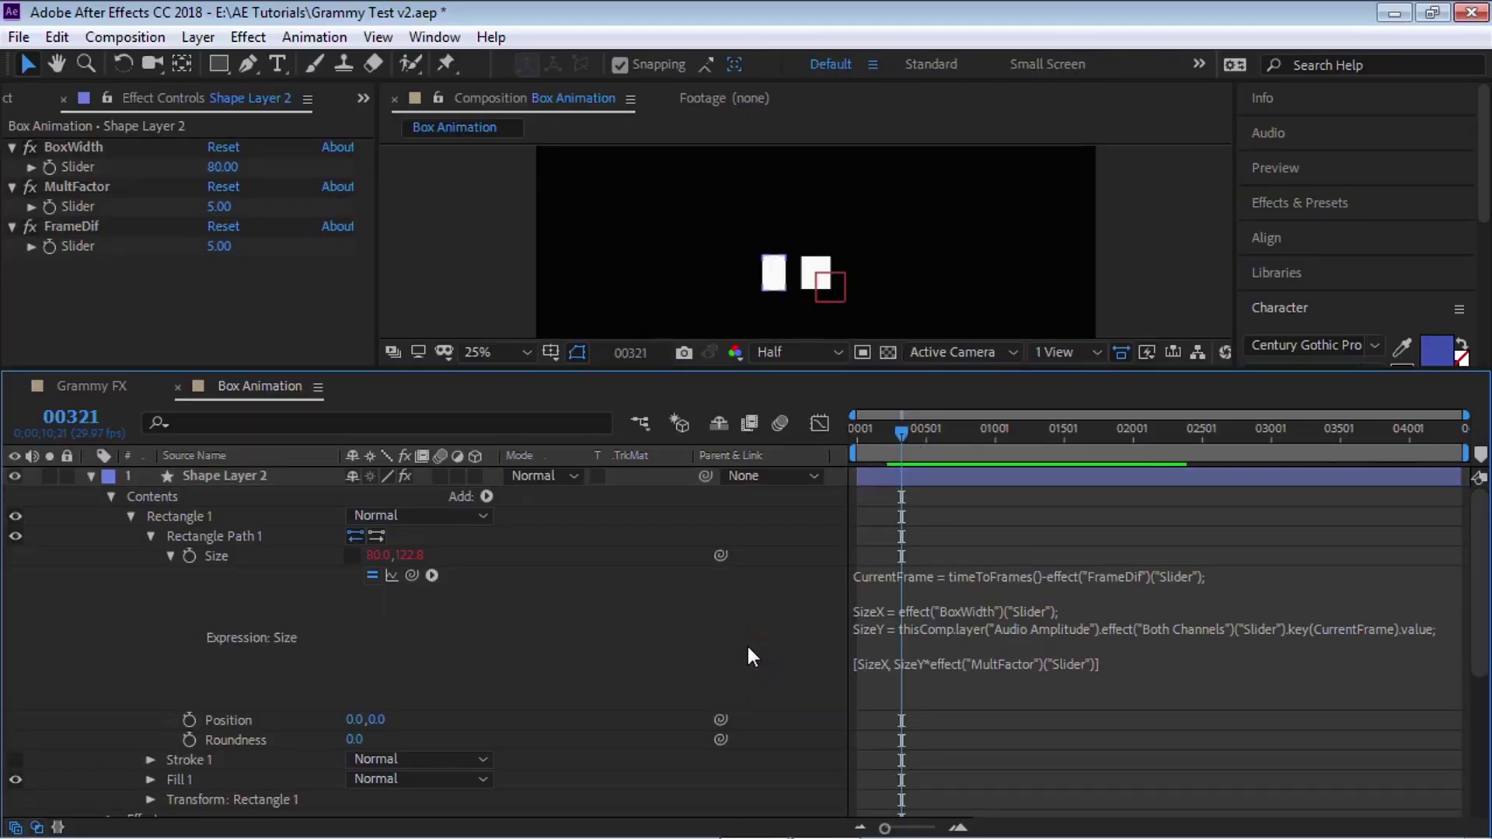
key("Home")
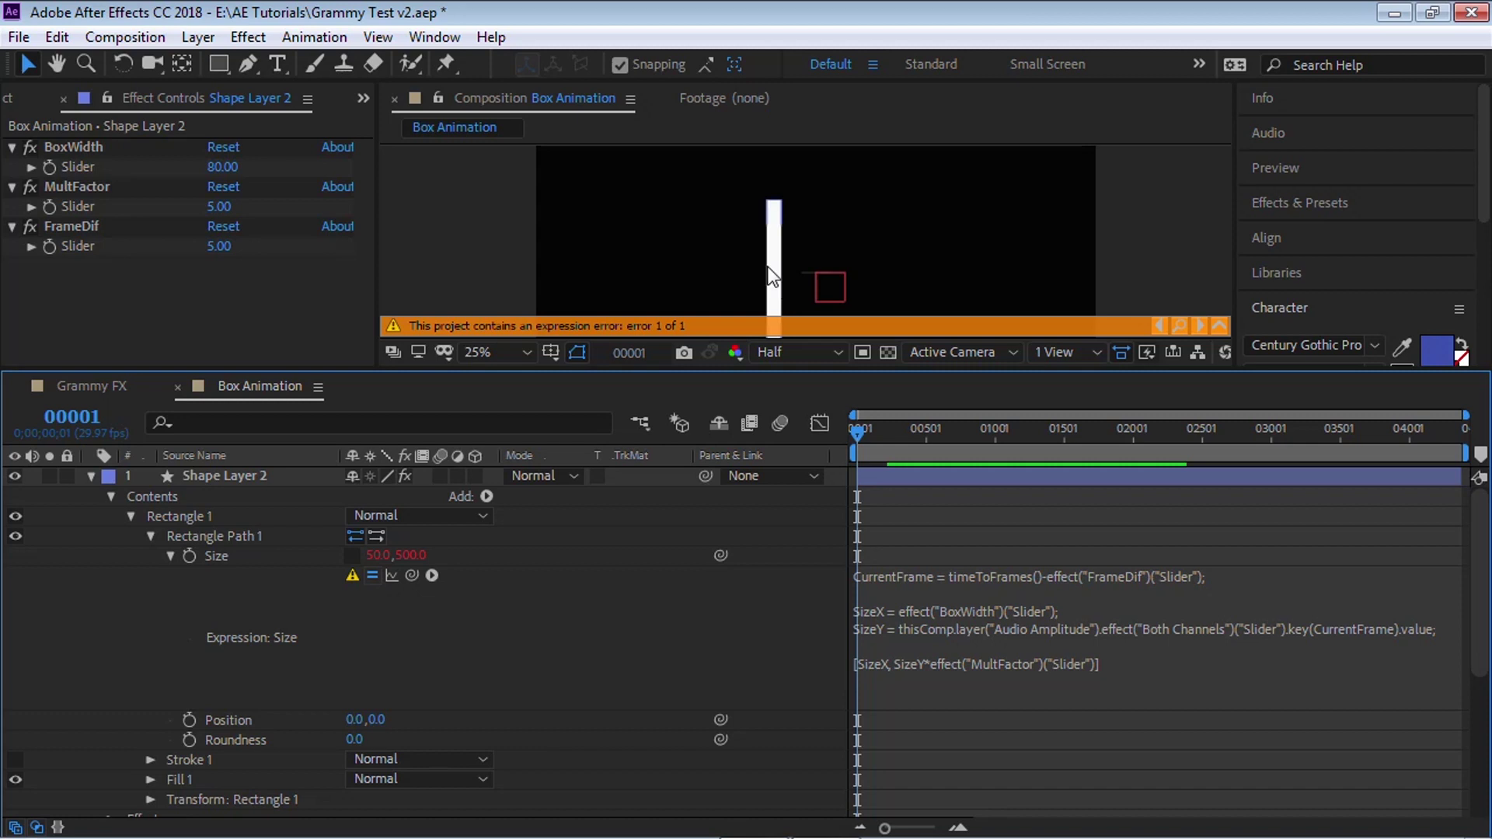
Step: Wrap the SizeY line of Shape Layer 2's Size expression in a try { } block, enlarging the expression field
left_click(906, 604)
left_click(1117, 611)
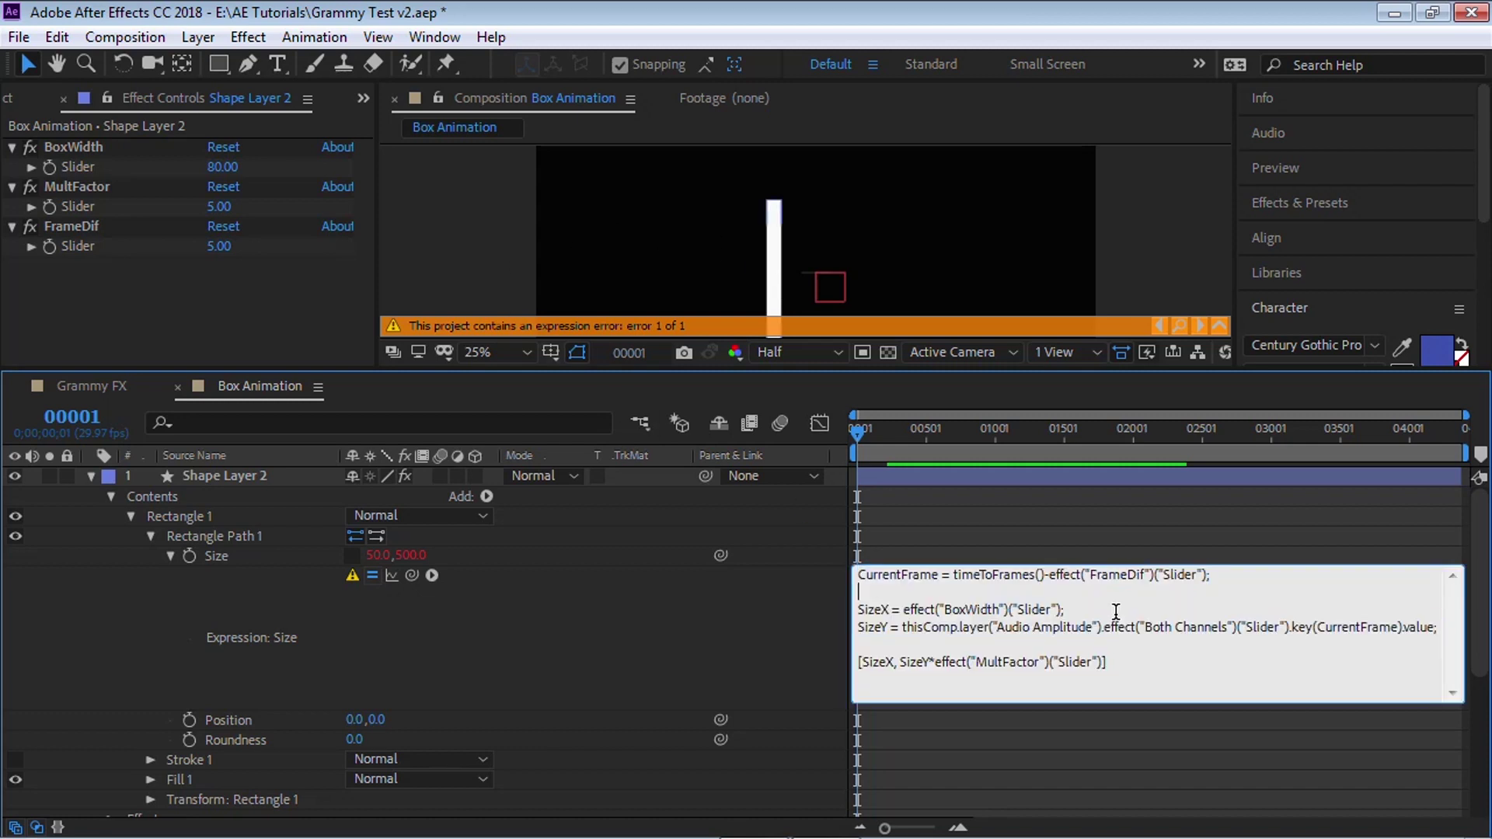
key("Return")
key("Return")
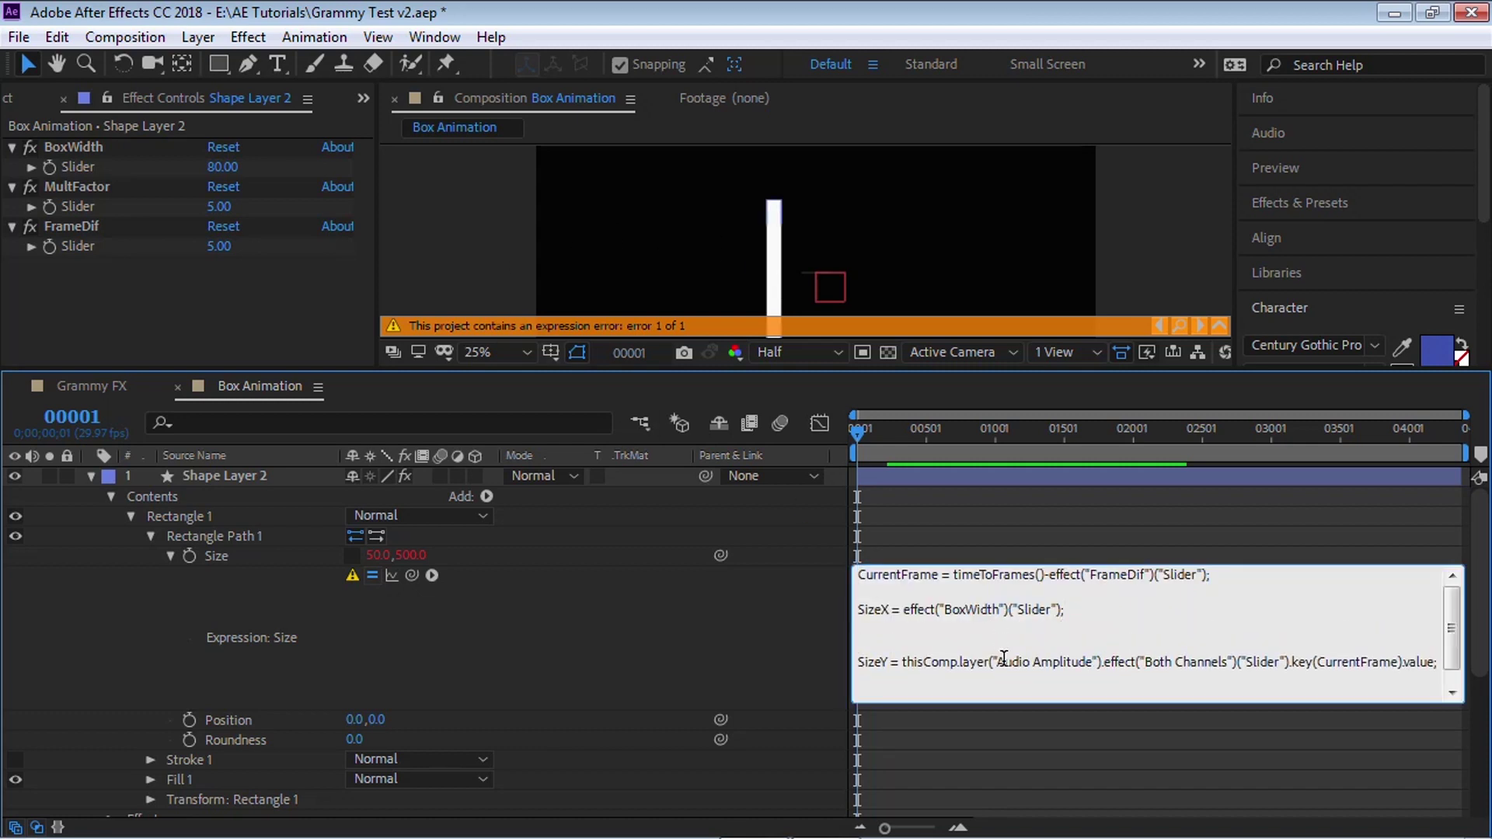
left_click_drag(1008, 706, 1005, 733)
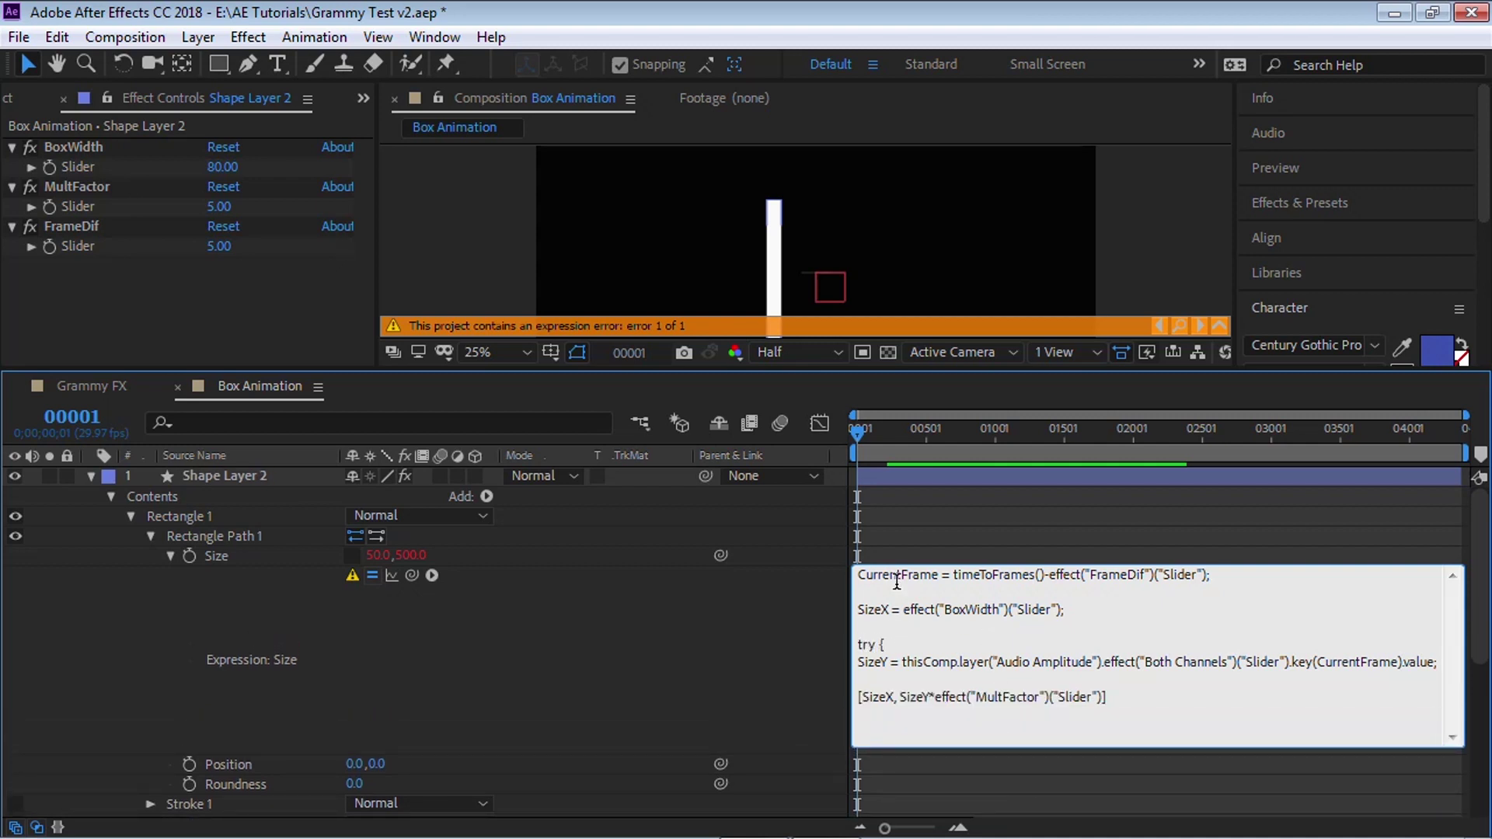
left_click_drag(861, 663, 1439, 671)
key("Right")
type("}")
Step: Add a catch(err1) { } block after the try block and paste a copy of the SizeY line inside it
key("Return")
key("Return")
key("Up")
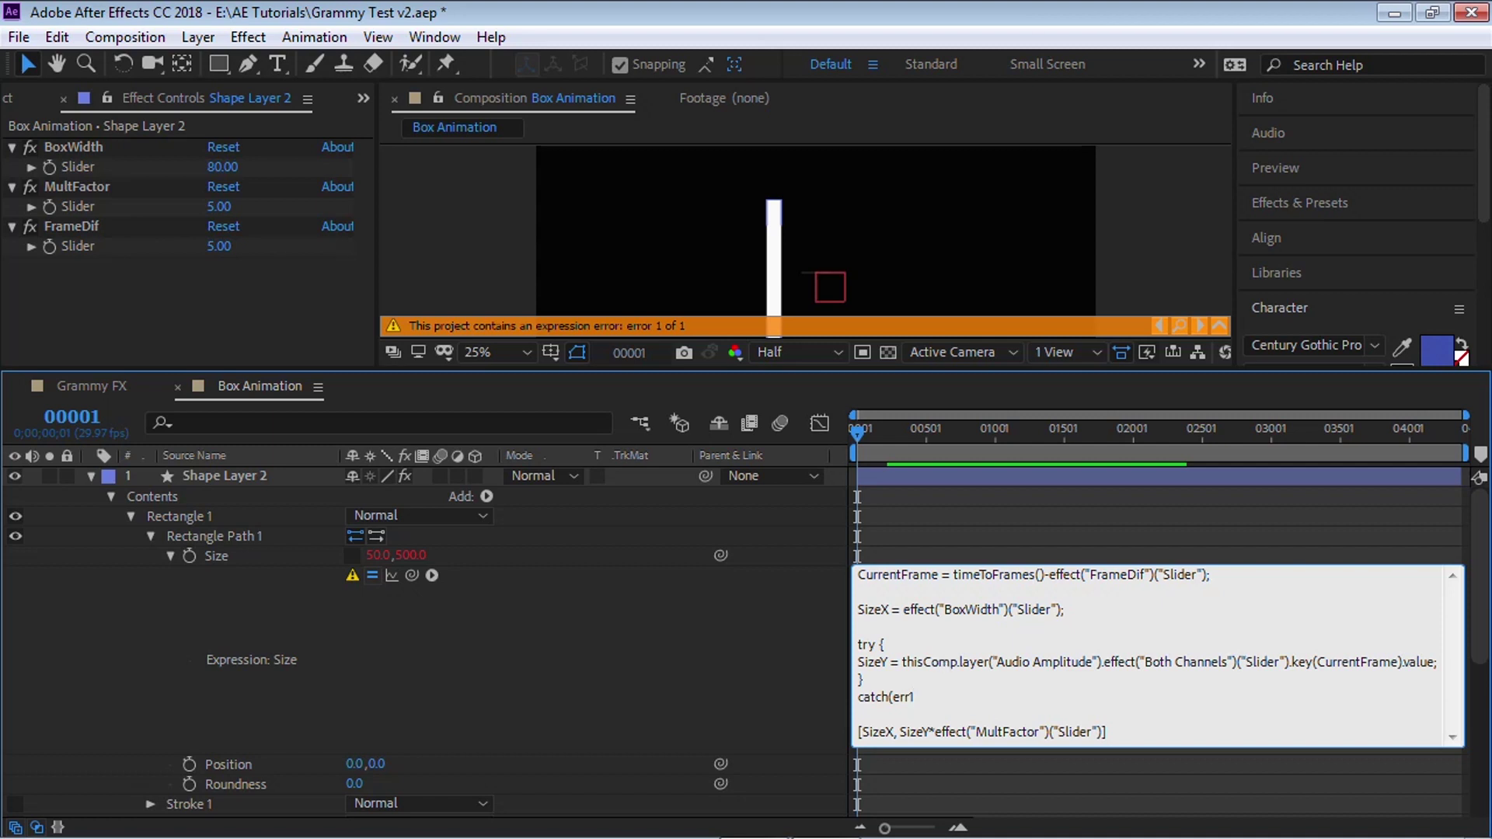
type("{")
key("Return")
key("Return")
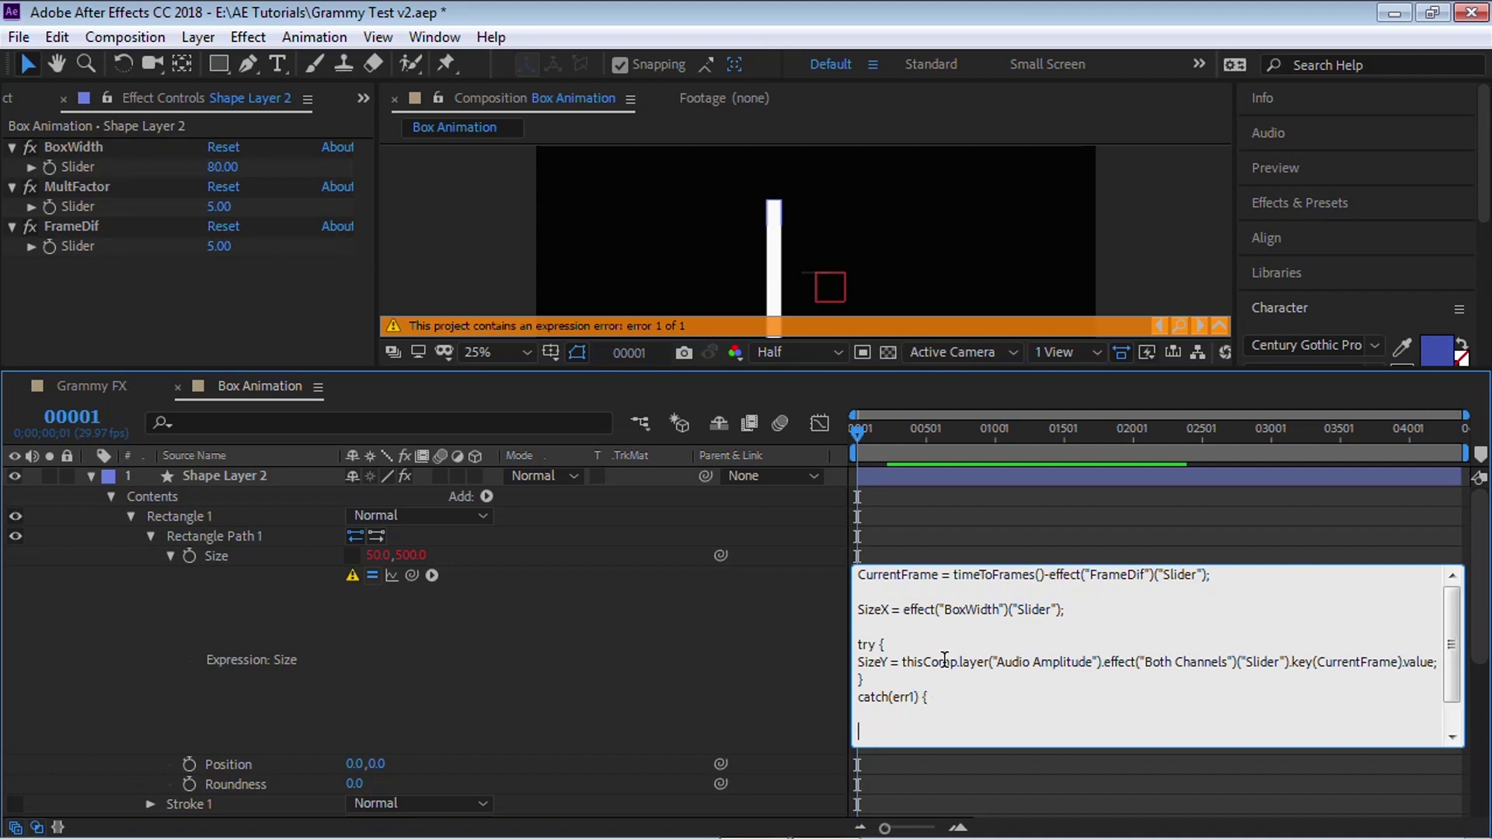
left_click_drag(858, 661, 1438, 662)
key("ctrl+c")
left_click(911, 715)
key("ctrl+v")
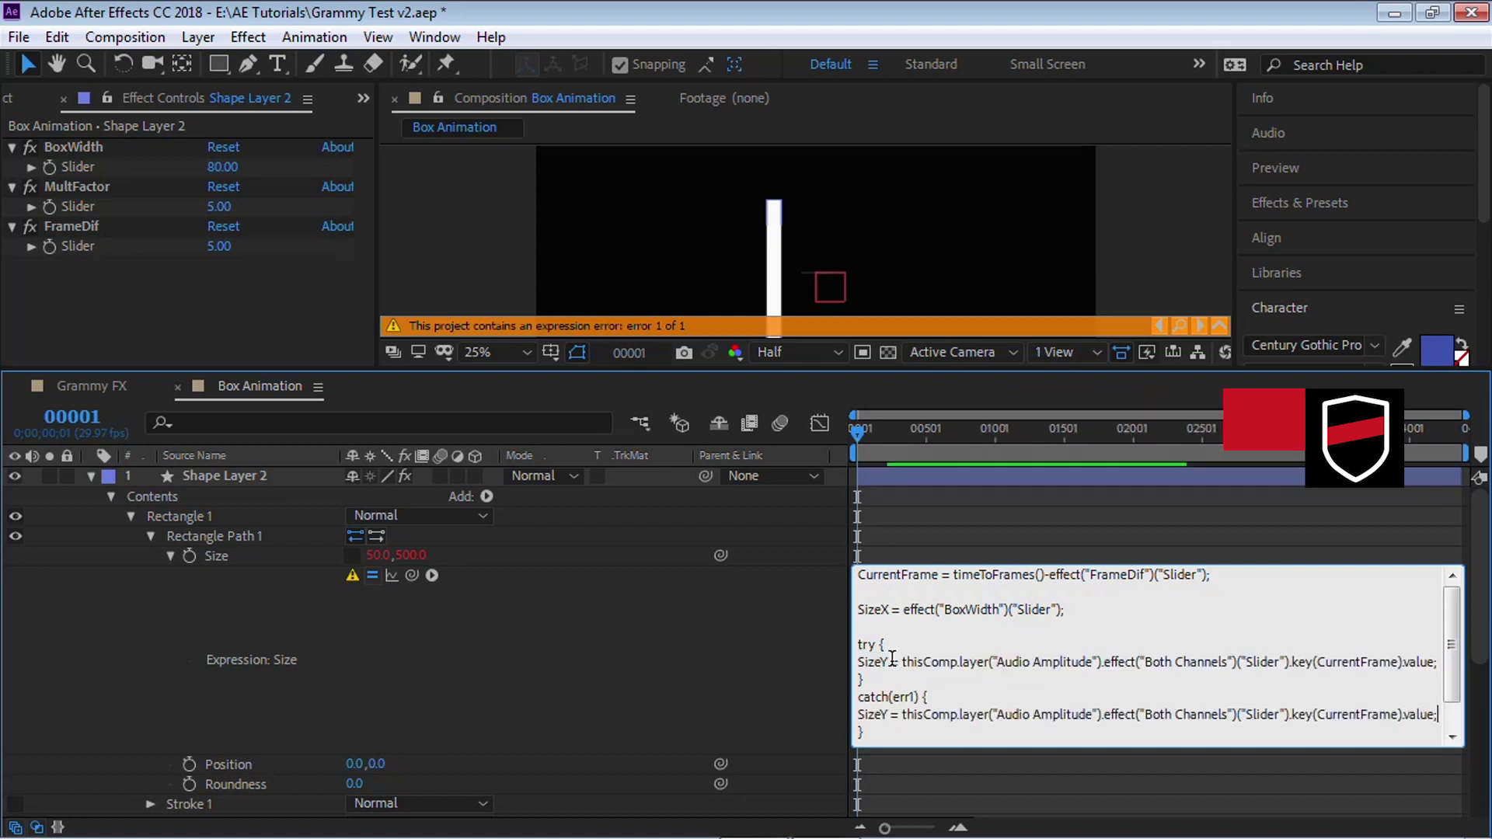
Step: Change the key index in the catch block's SizeY line to 1 and apply the expression
left_click_drag(863, 644, 863, 679)
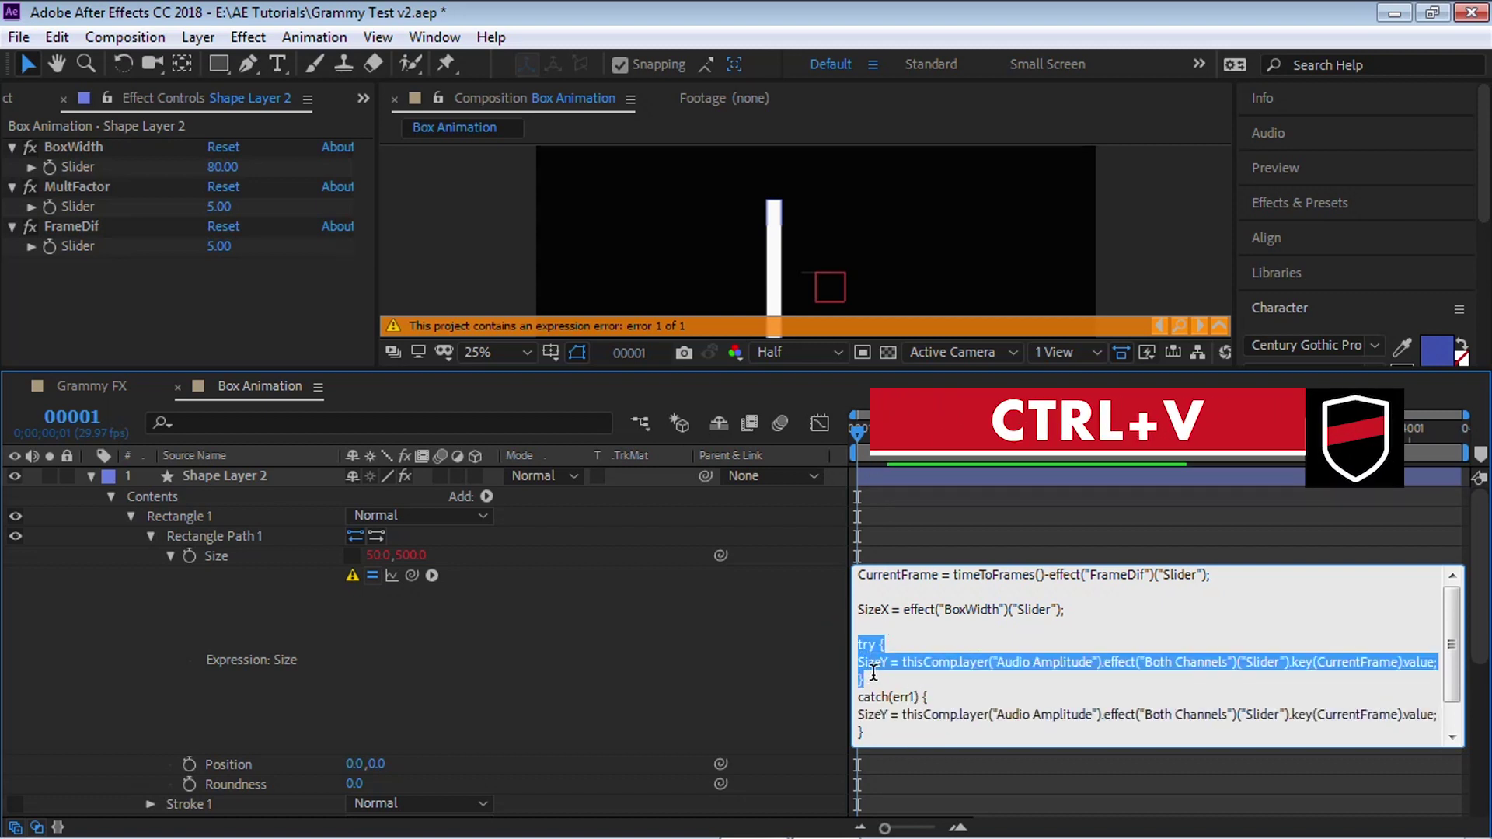
left_click_drag(901, 714, 1023, 714)
left_click_drag(1317, 714, 1394, 716)
type("1")
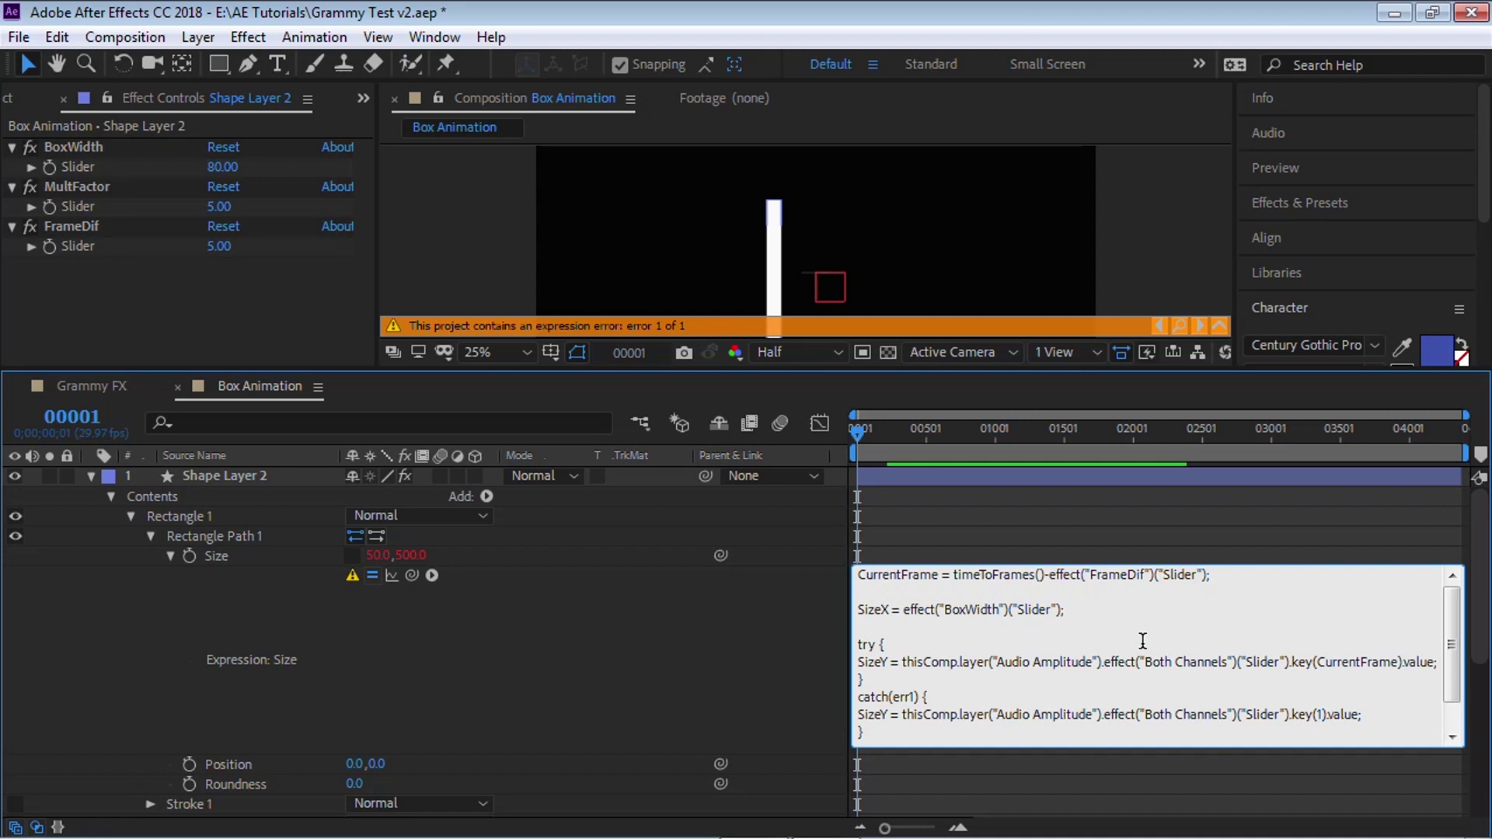
left_click(780, 688)
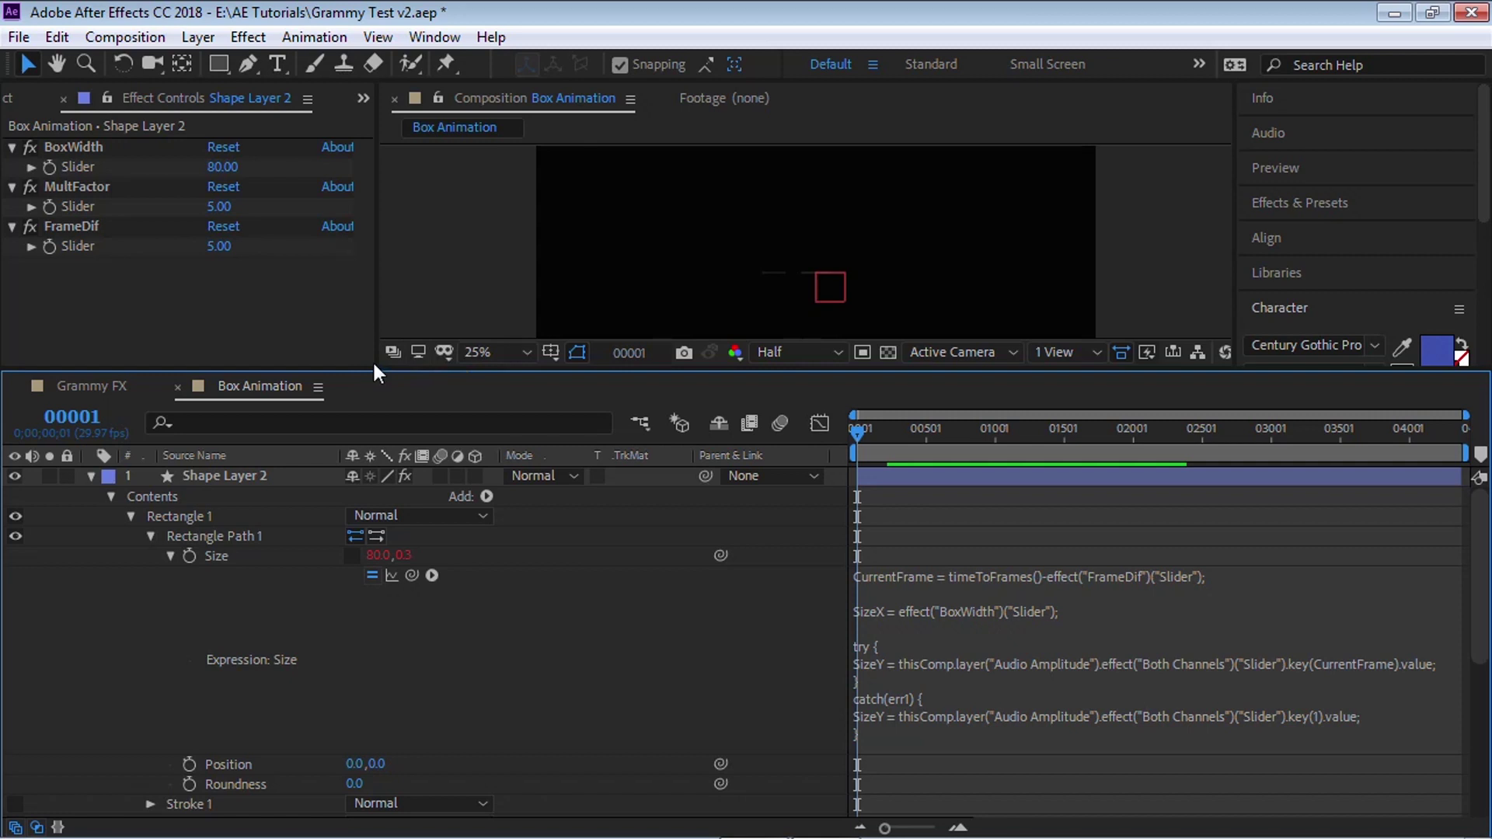
Step: Enlarge the composition view and preview the two boxes from the first frame
left_click_drag(374, 372, 419, 457)
key("space")
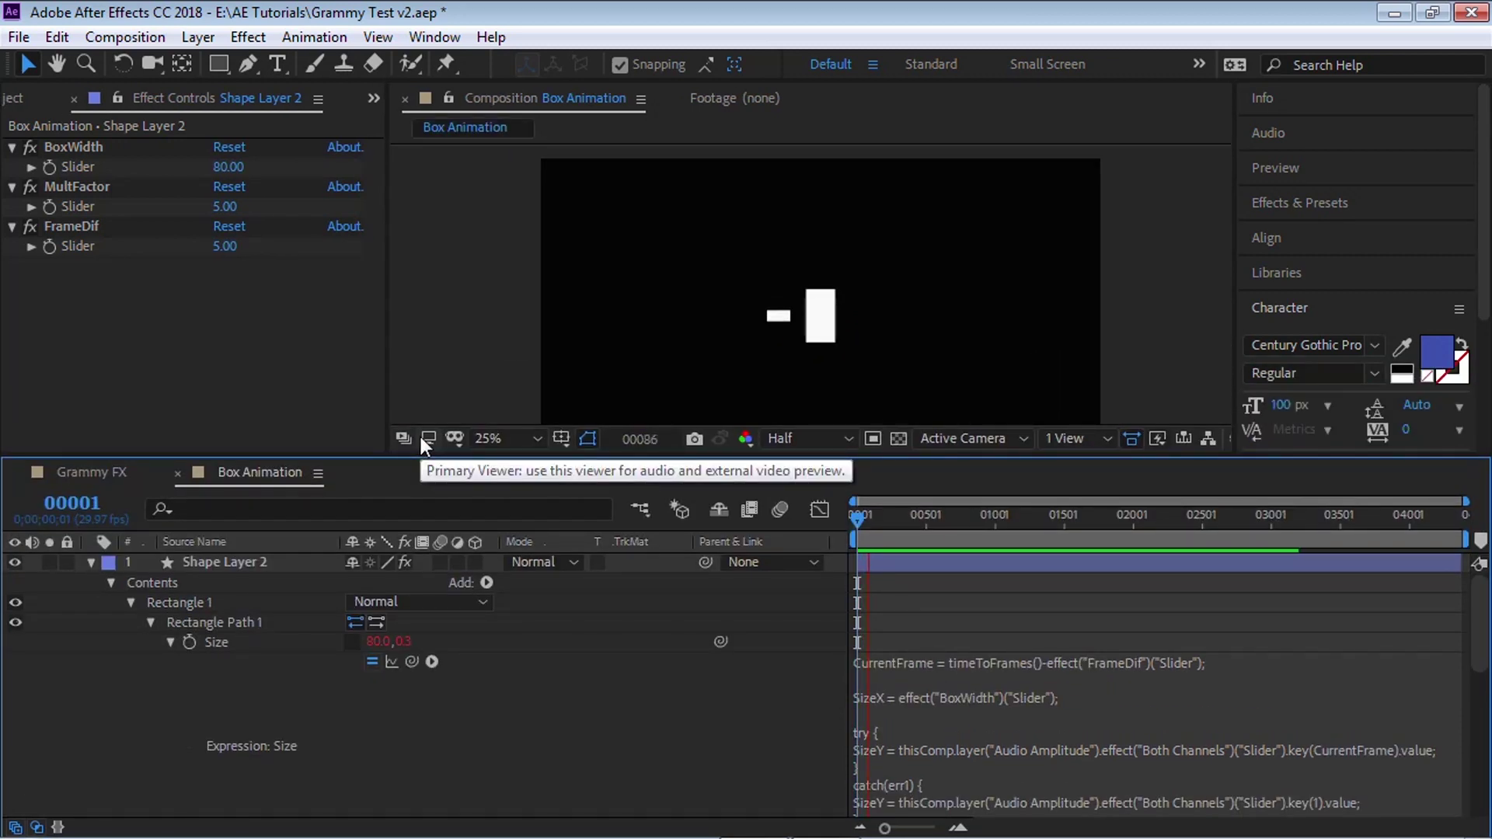
key("space")
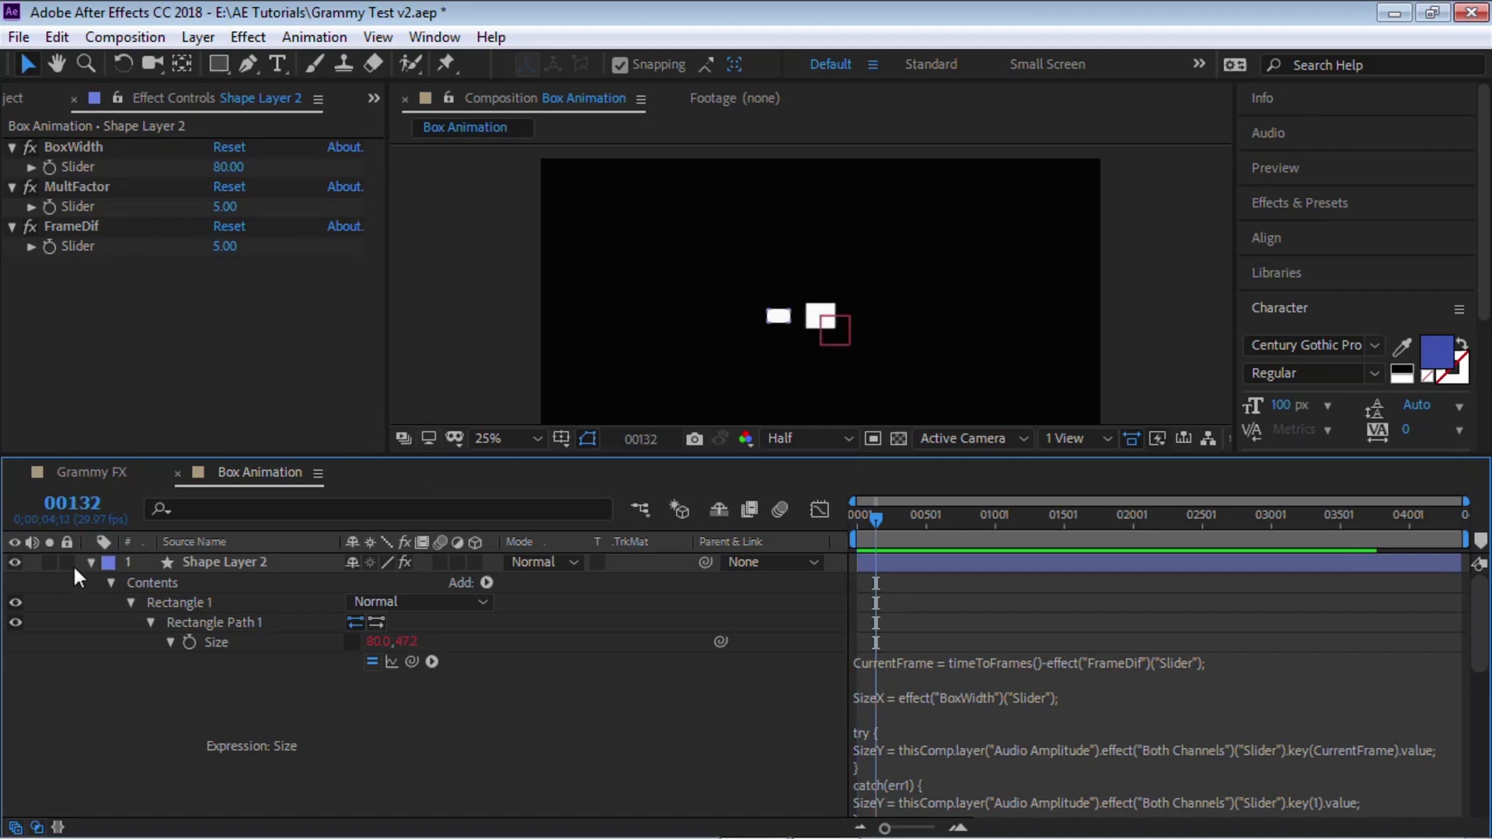
Step: Collapse Shape Layer 2's properties, duplicate the layer and place the copy on the left side of the second box
left_click(90, 561)
left_click(237, 553)
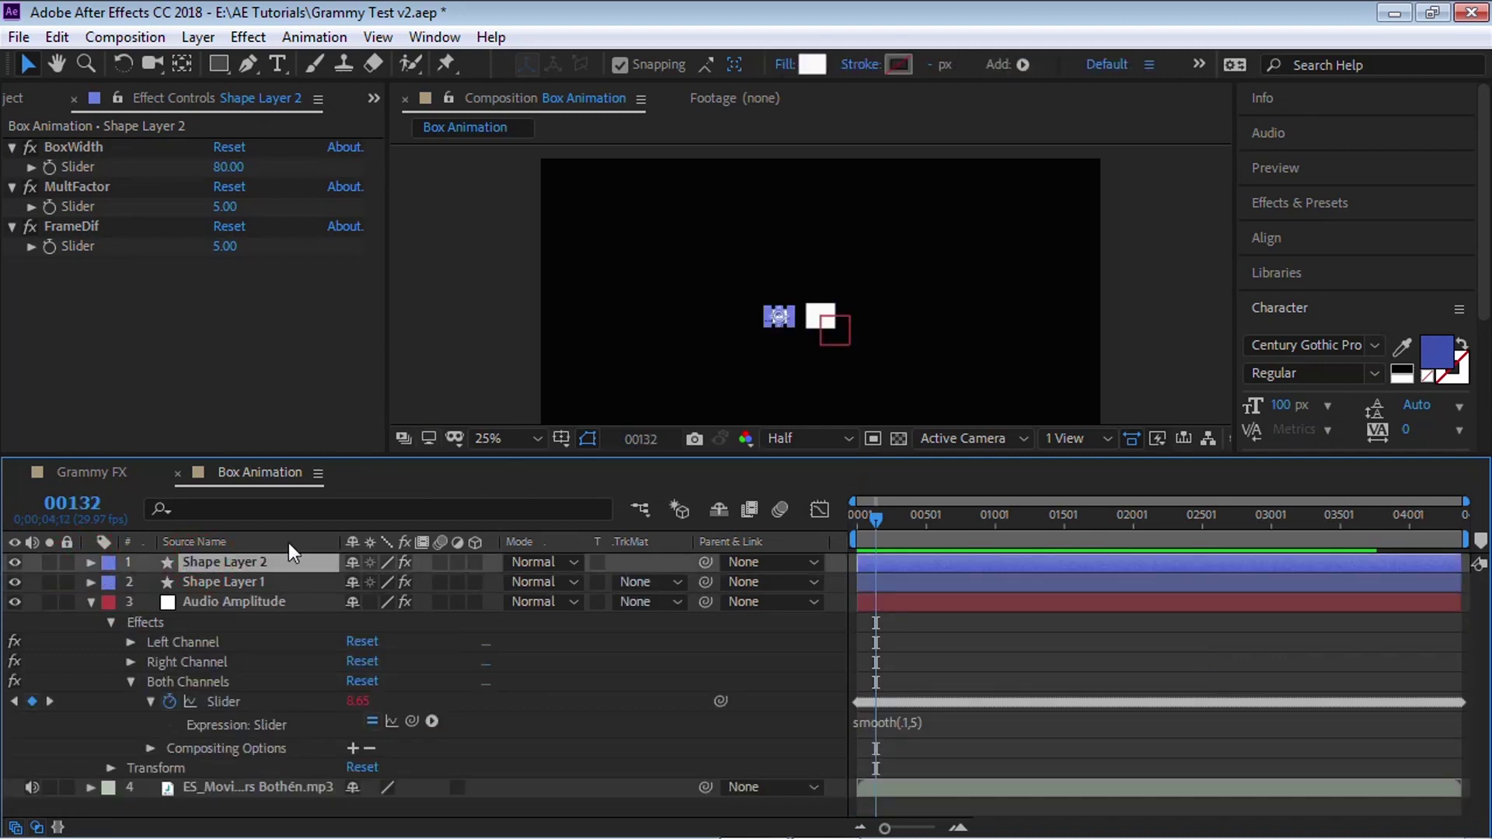
key("ctrl+d")
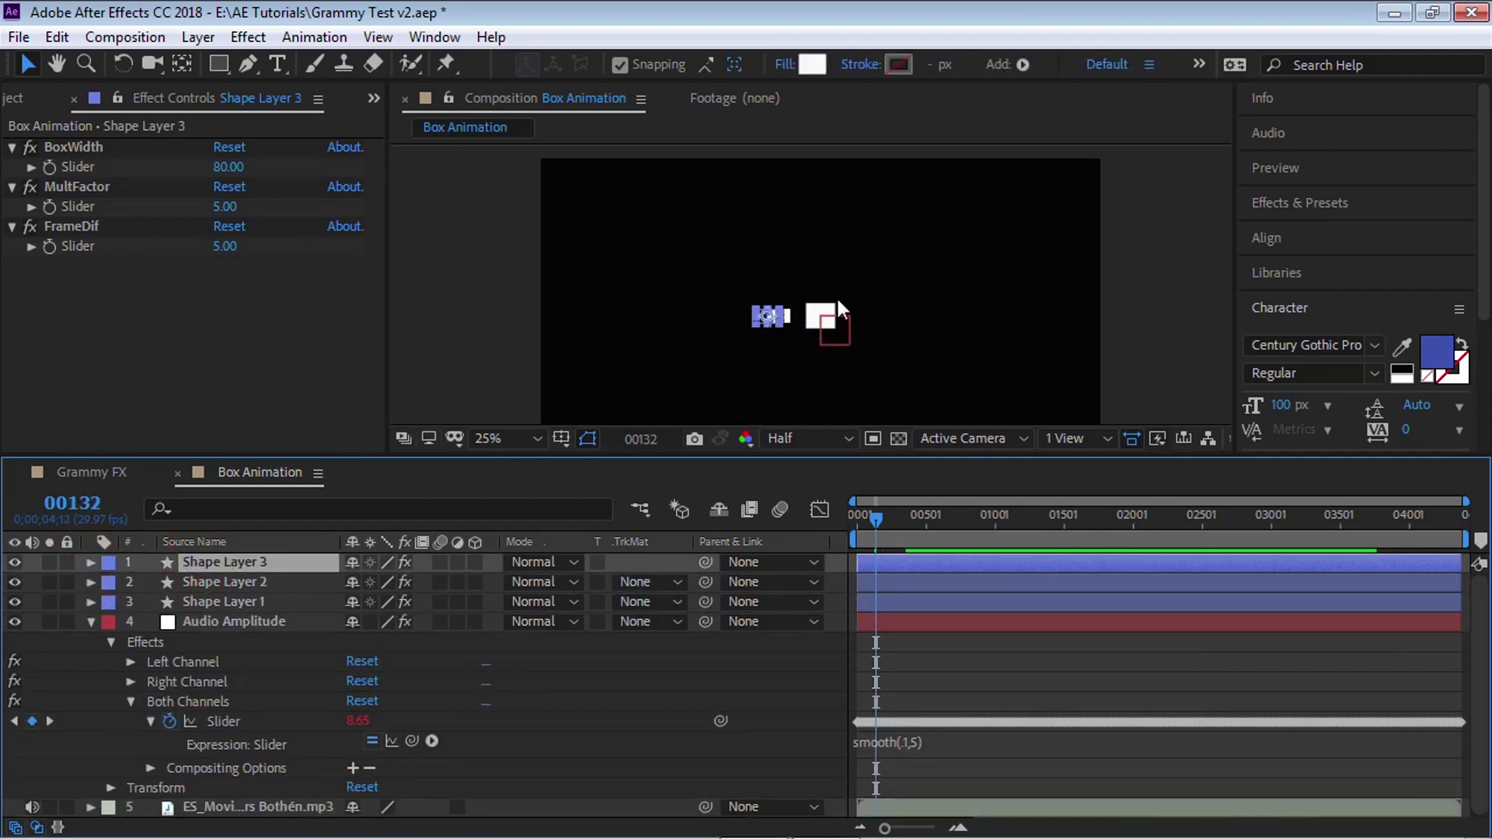
Step: Set Shape Layer 3's BoxWidth slider to 50, MultFactor to 8 and FrameDif to 15
left_click(227, 167)
type("50")
key("Return")
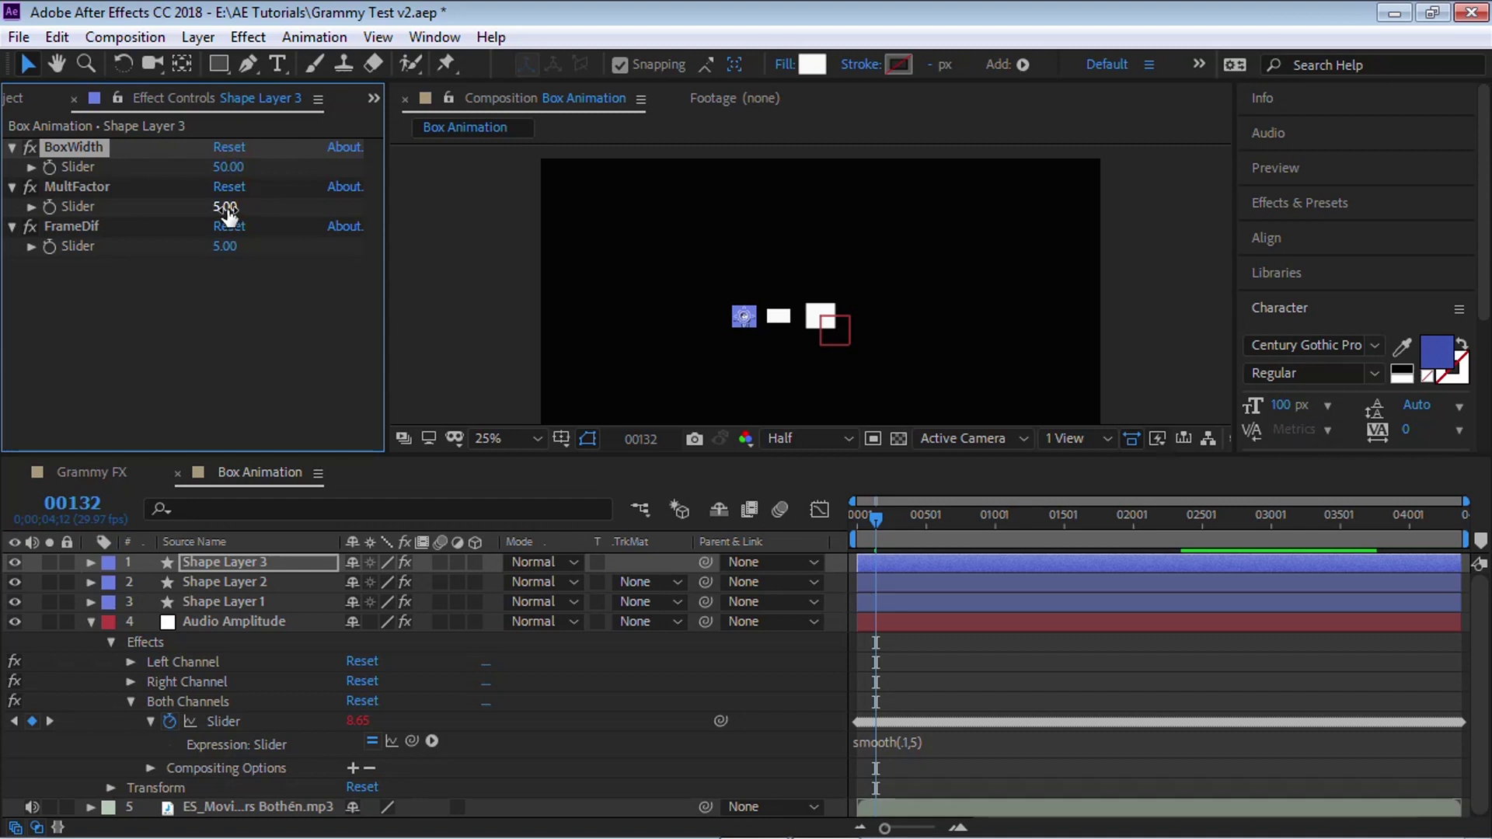
type("8")
key("Return")
left_click(233, 247)
type("15")
key("Return")
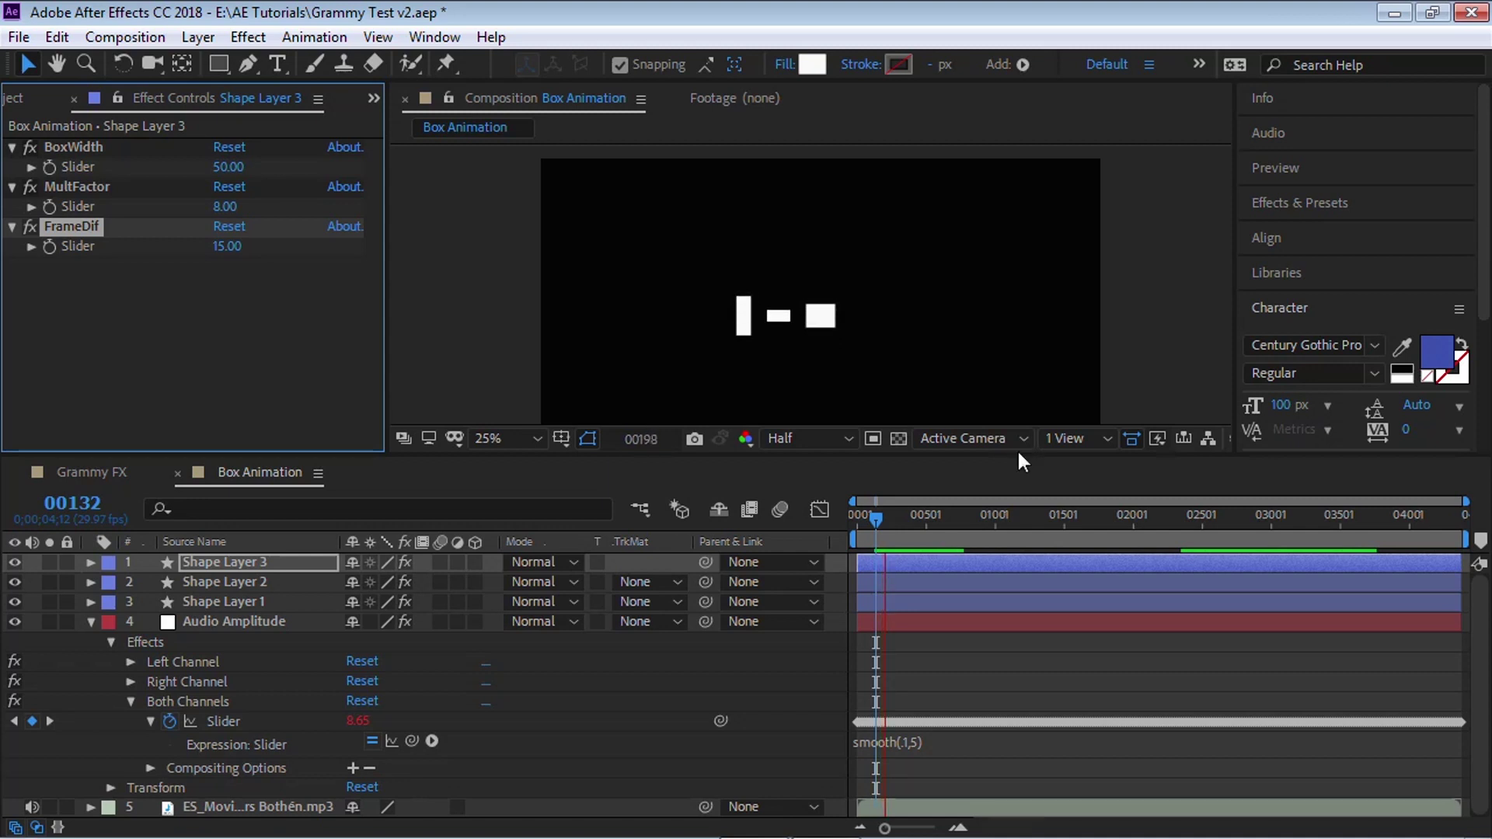
Step: Open the Bars composition from the Grammy FX folder and preview its bar animation
left_click(260, 558)
left_click(246, 561)
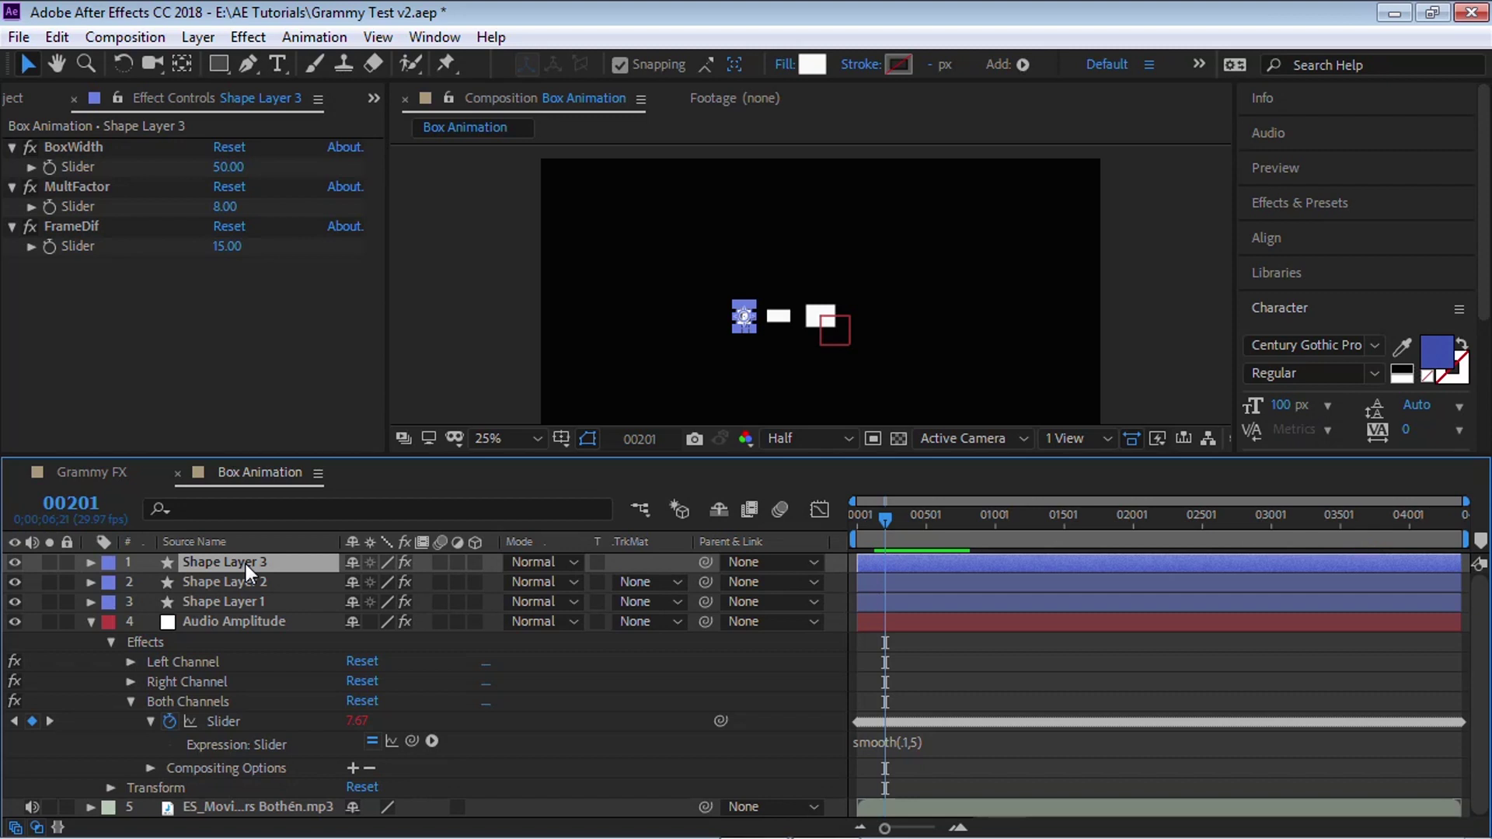
left_click(42, 101)
left_click(14, 354)
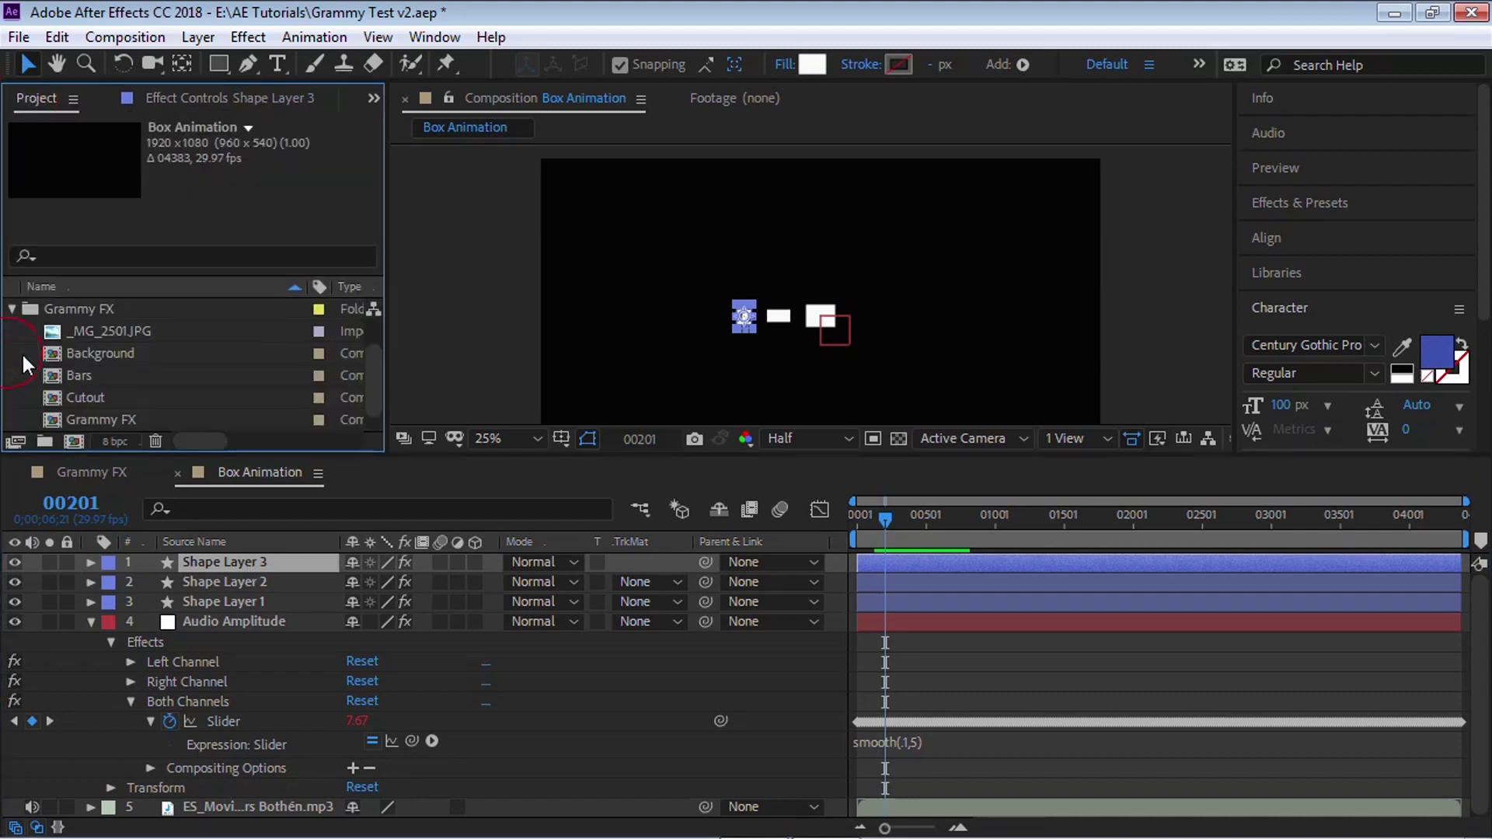
double_click(96, 374)
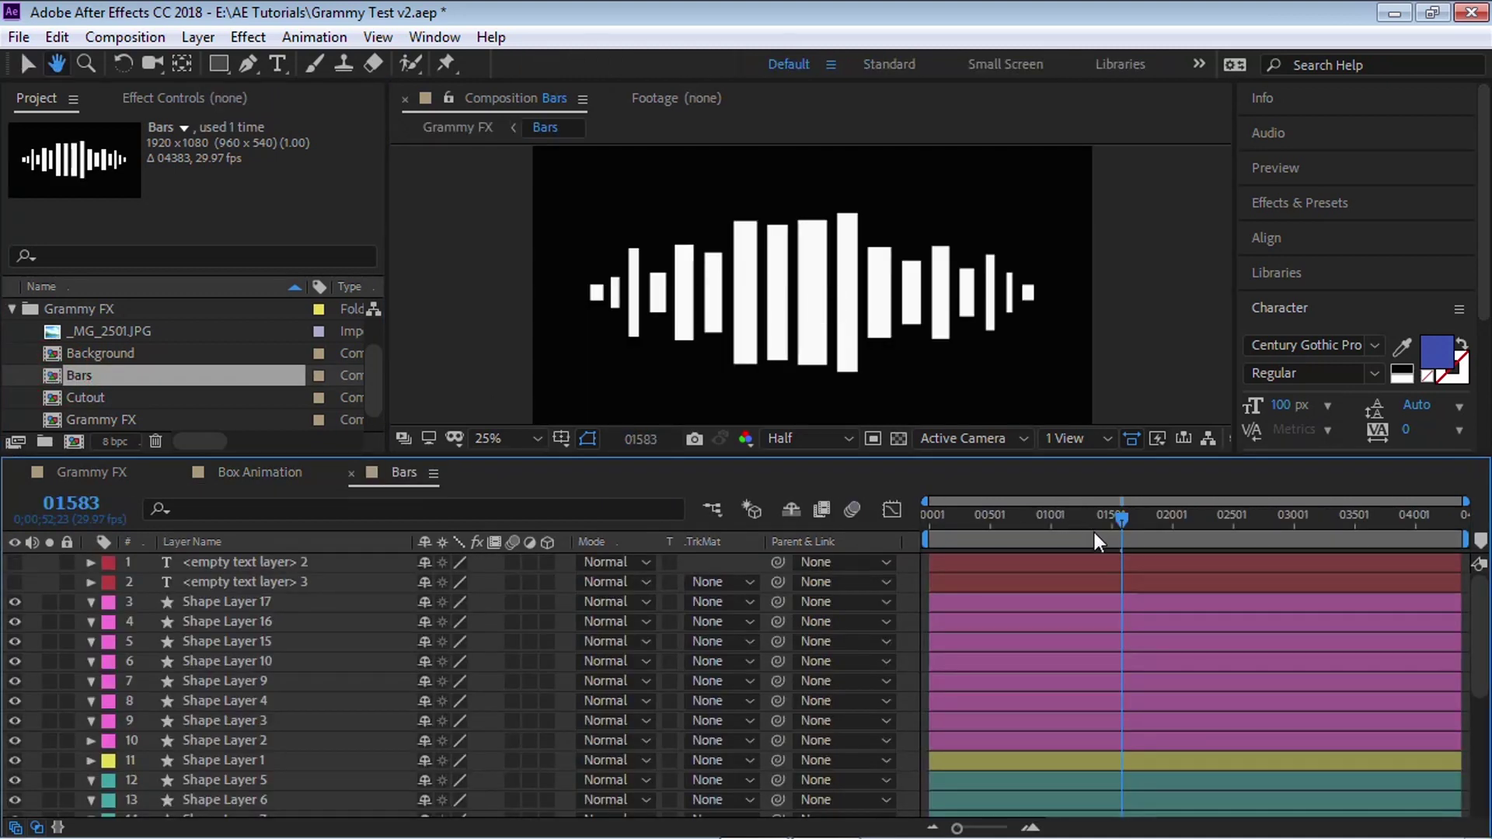
key("space")
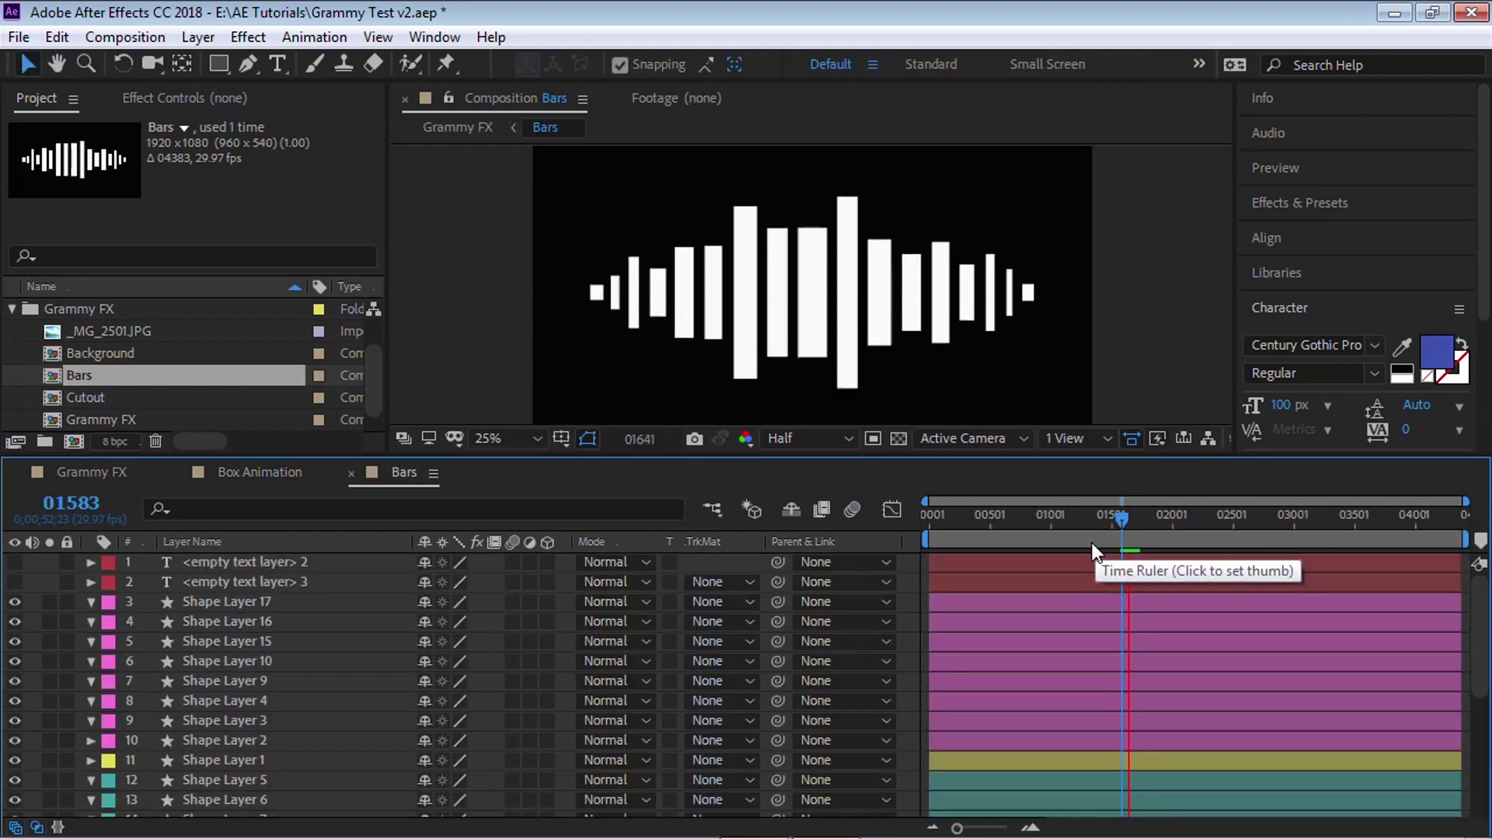
key("space")
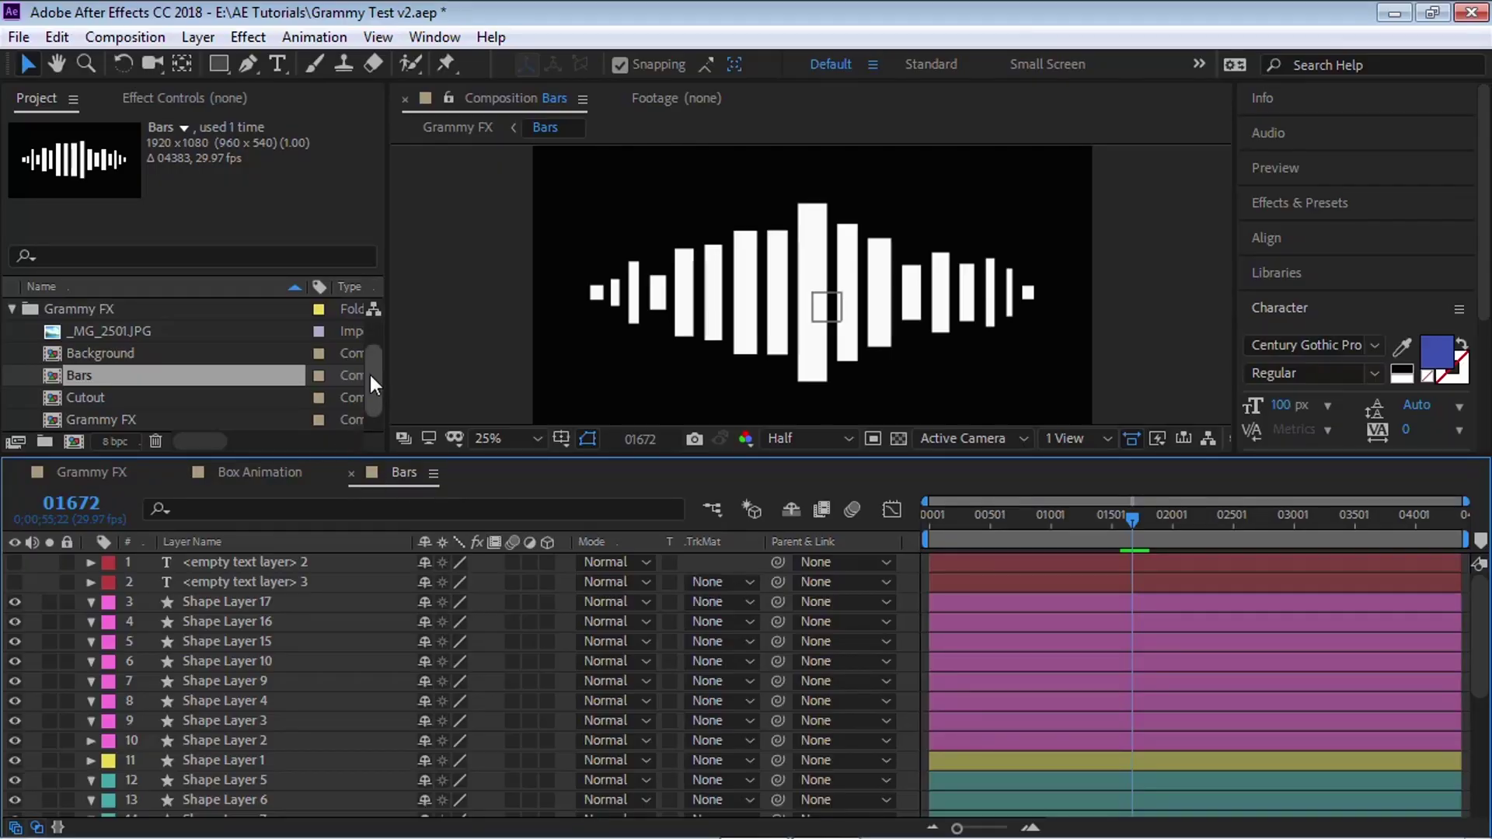
Step: Create a composition named BG at 1920 x 1080 px, 29.97 fps and 4383 frames, outside the Grammy FX folder
scroll(374, 370, "up", 2)
left_click(13, 355)
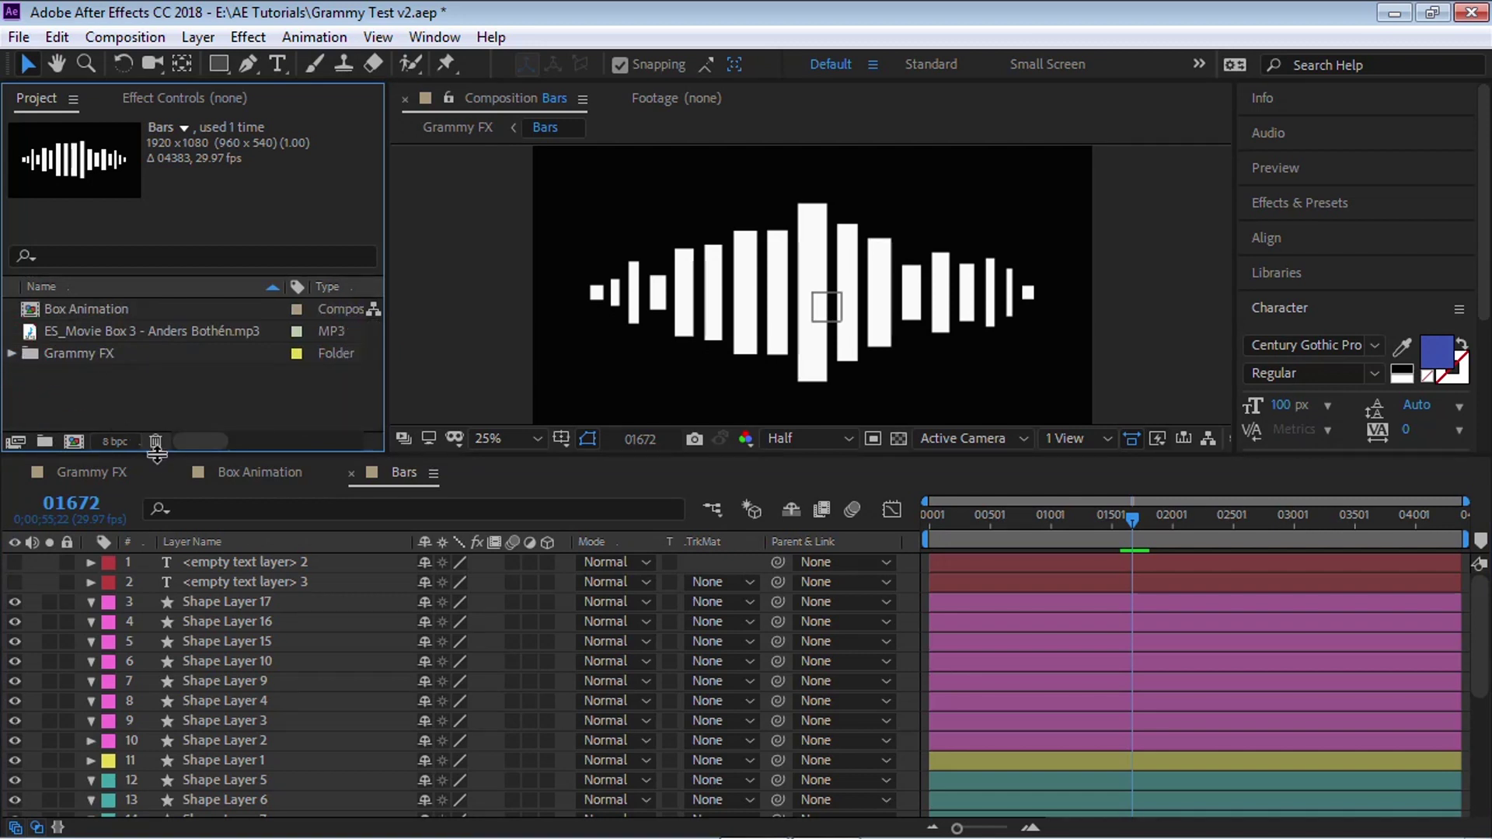
left_click_drag(156, 449, 157, 470)
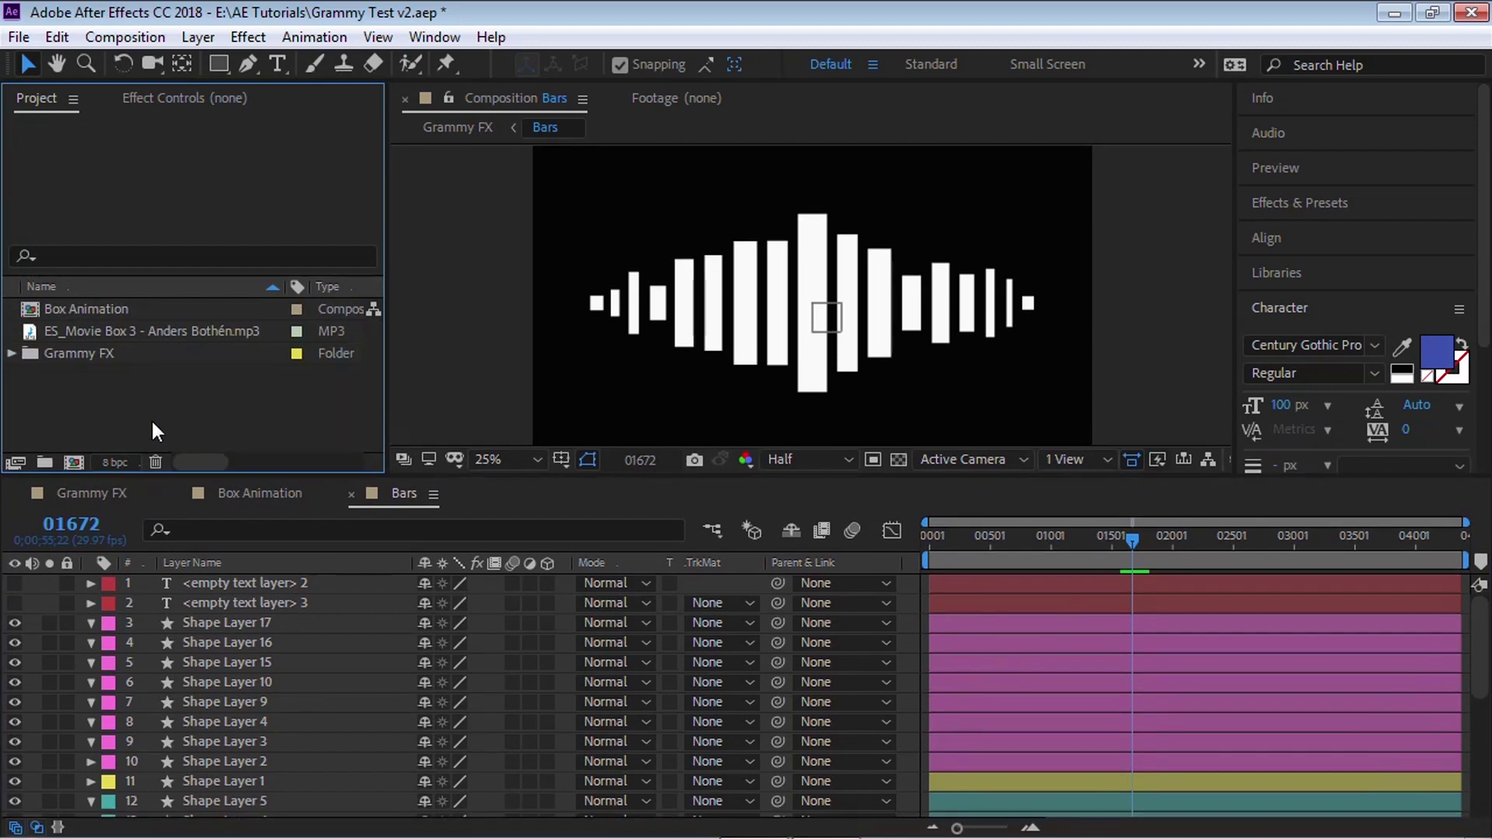
left_click(72, 465)
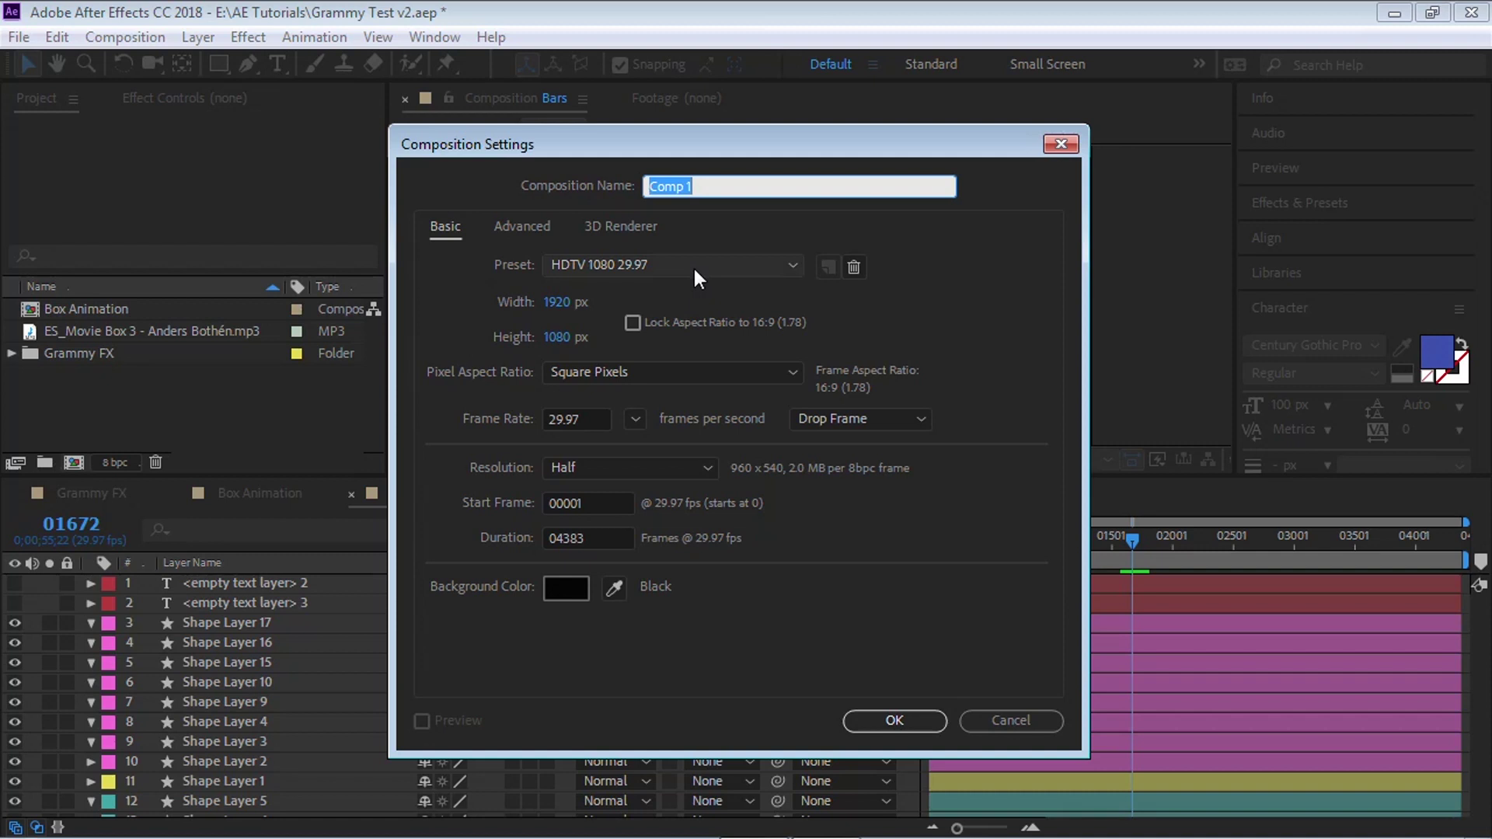
type("BG")
left_click(557, 302)
left_click(558, 337)
left_click(591, 412)
left_click(592, 414)
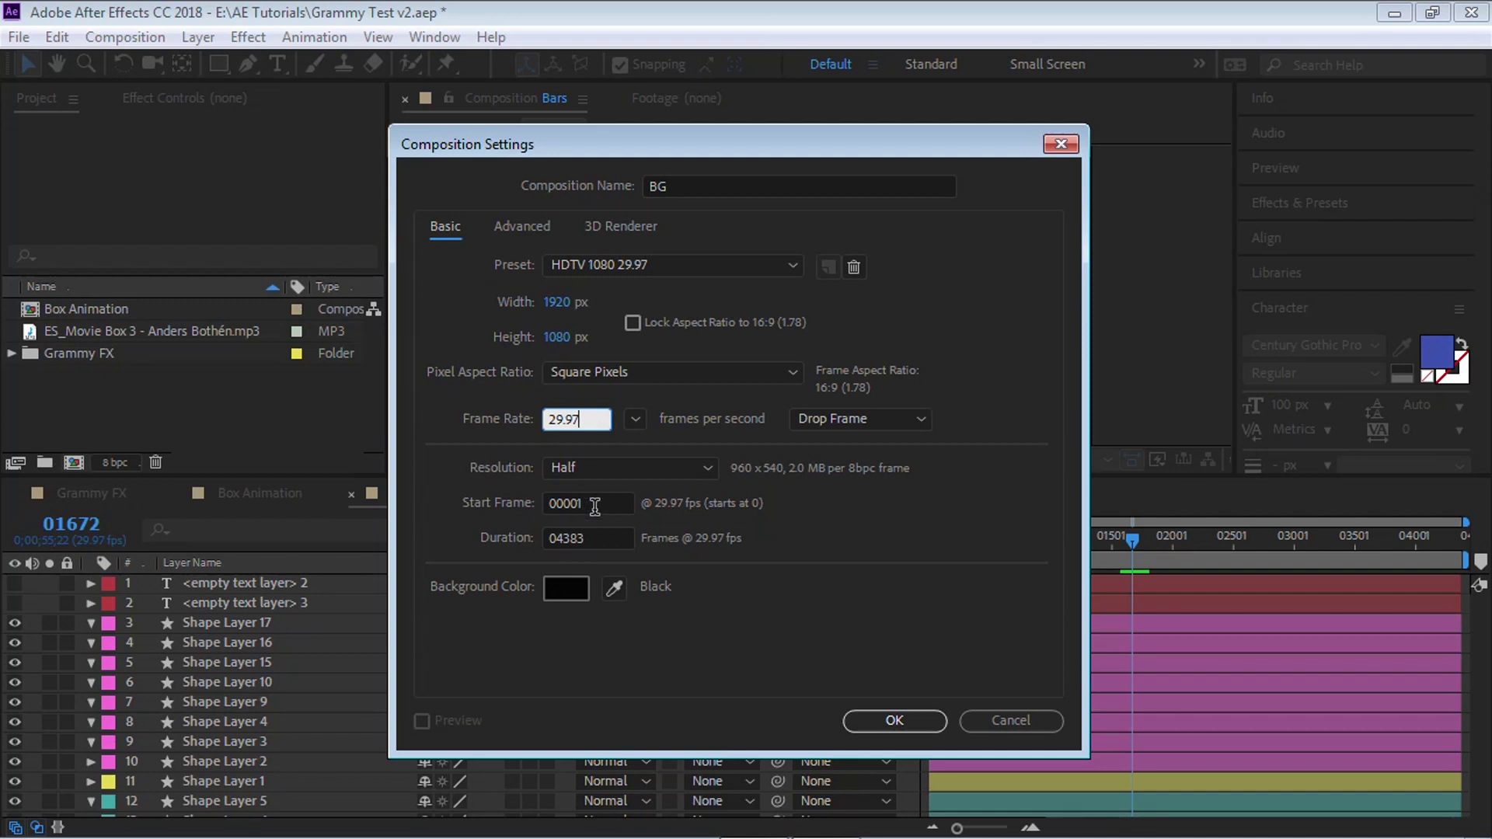
left_click(608, 536)
left_click(602, 532)
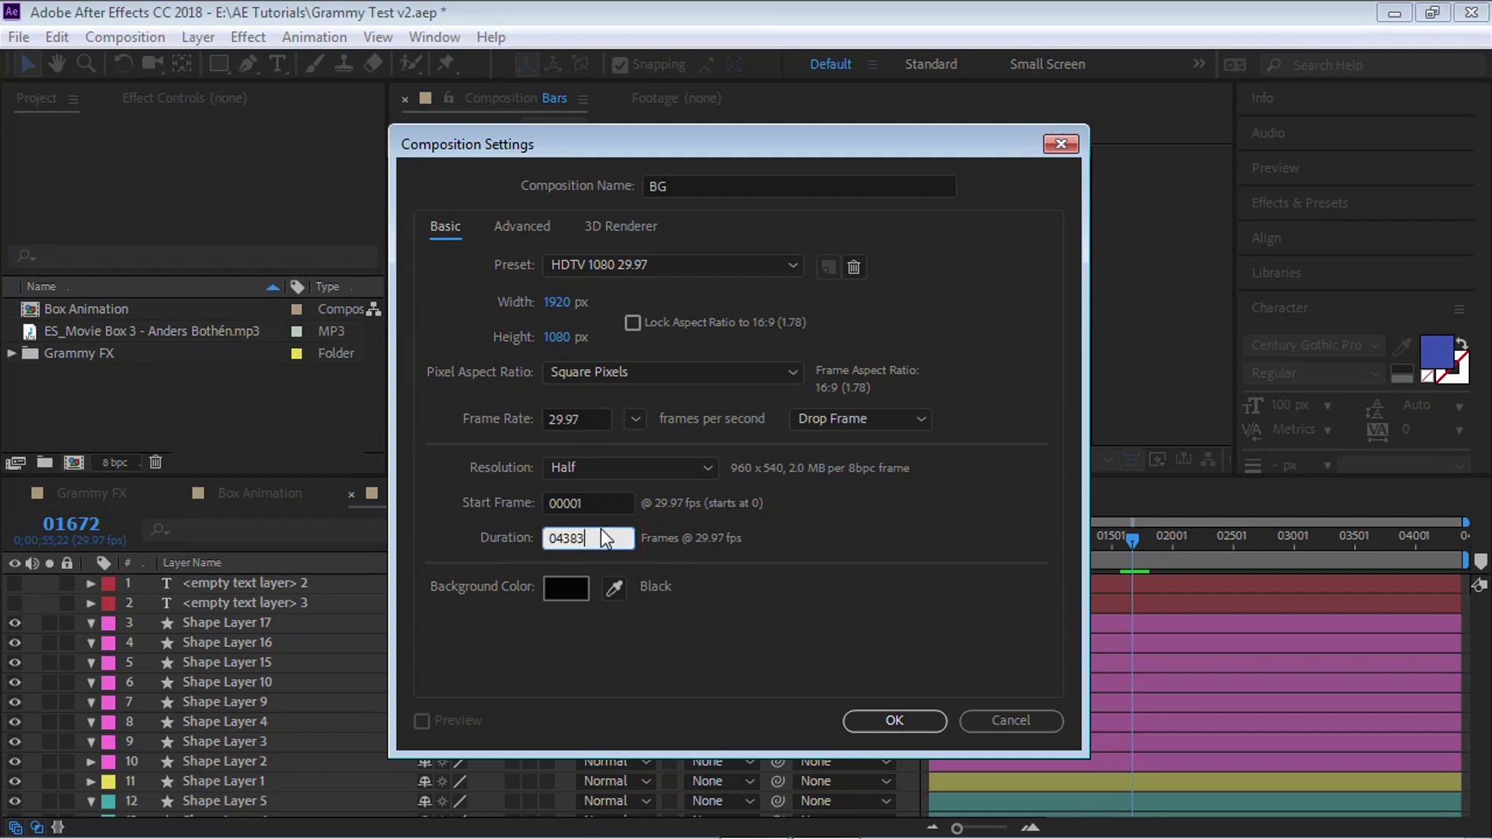
left_click(943, 720)
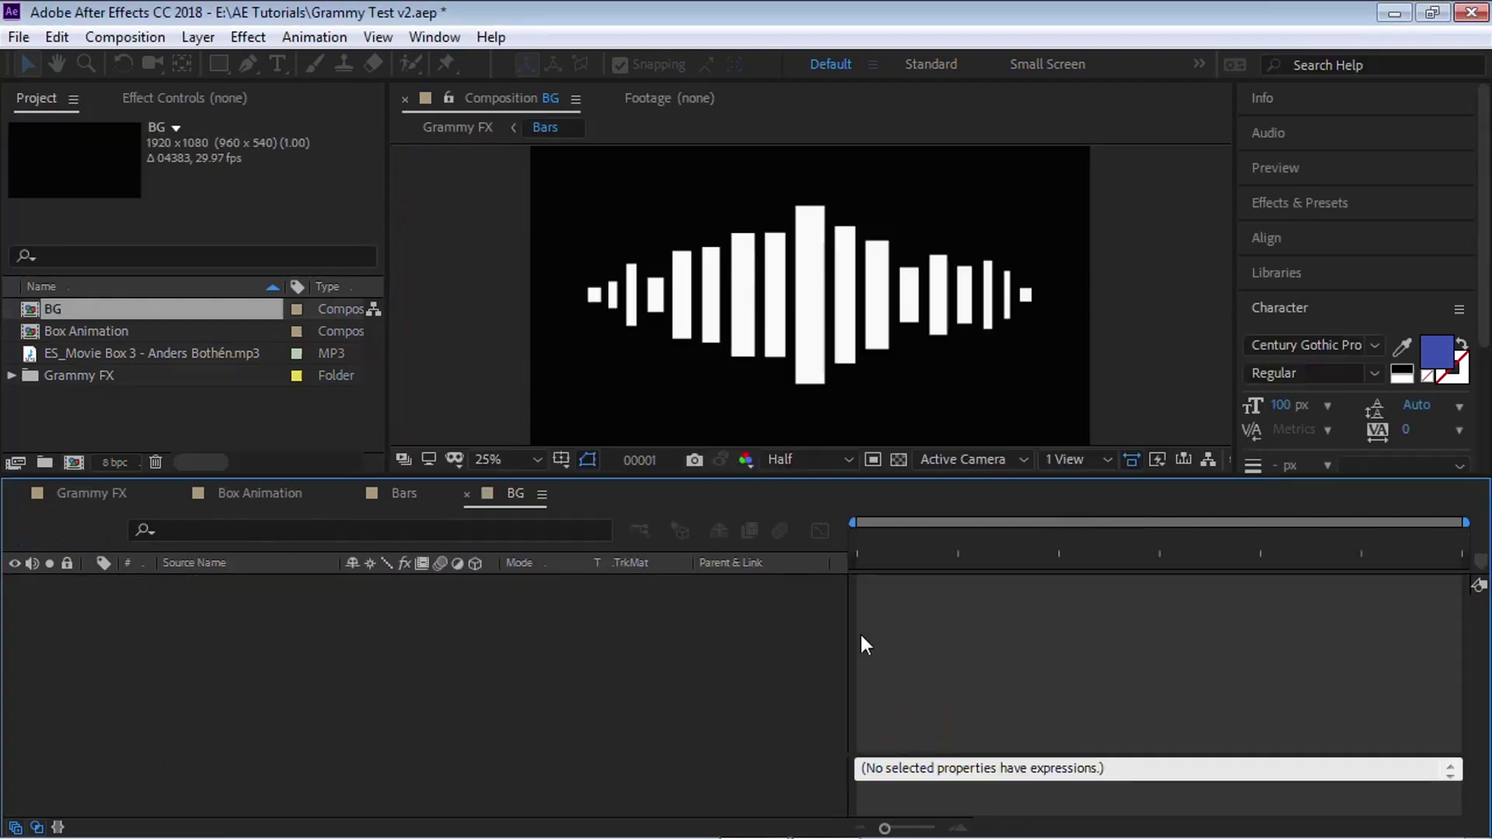
Step: Create another composition named GRAMMY FX with the same 1920 x 1080, 29.97 fps settings
key("ctrl+n")
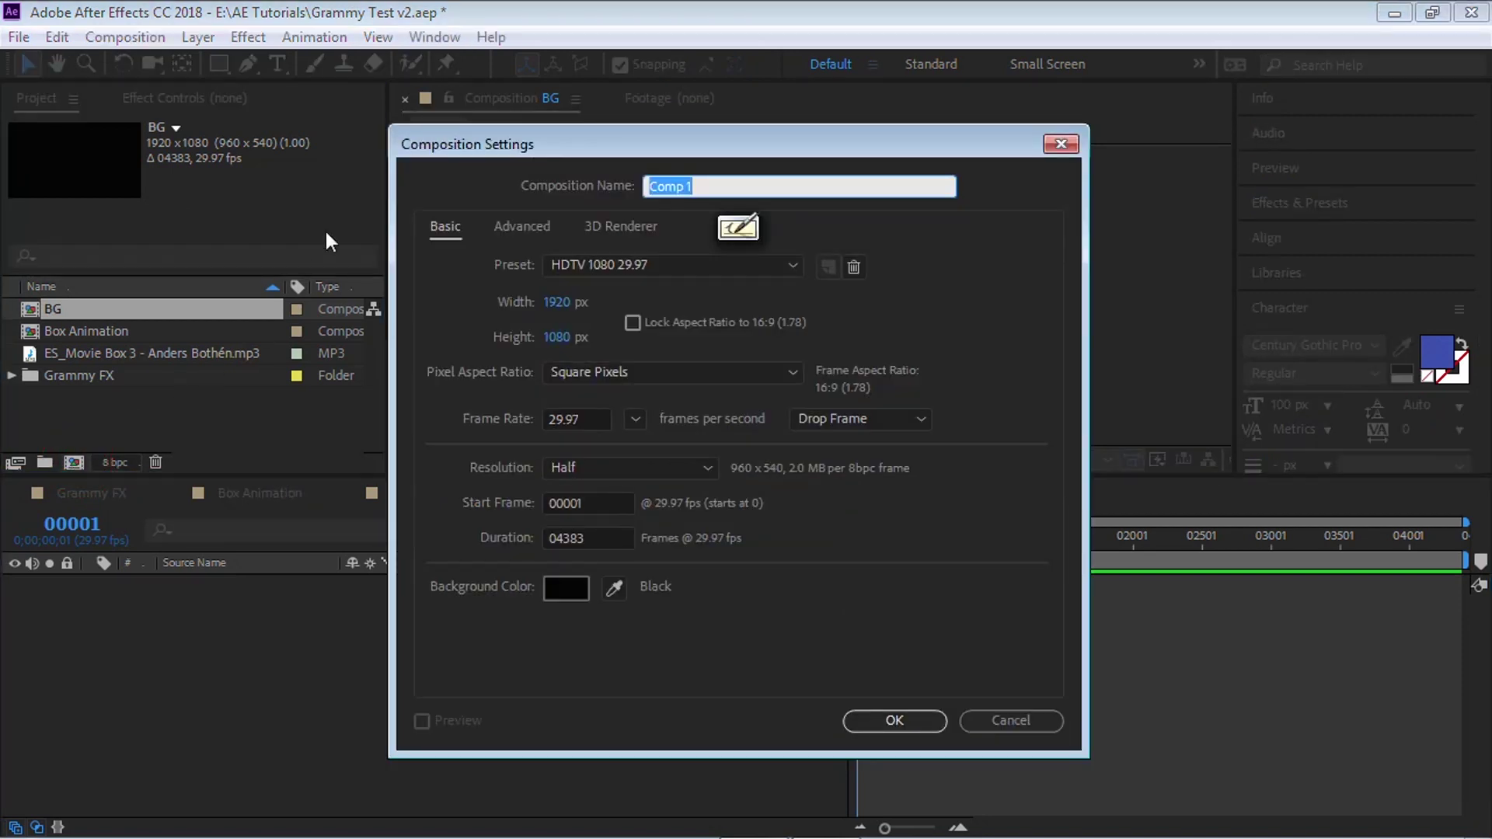
type("GRAM")
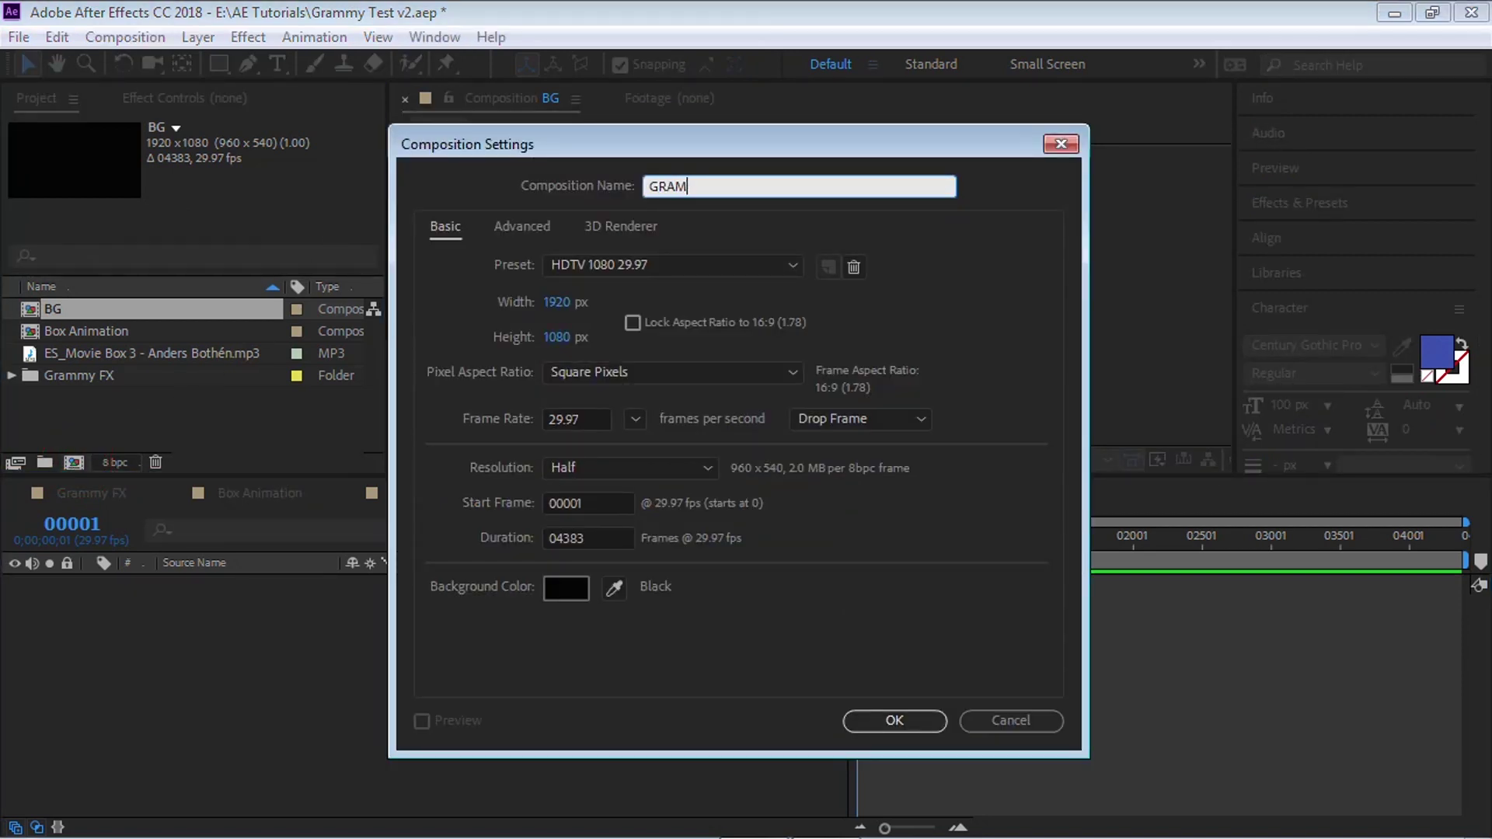
type("MY FX")
key("Return")
Step: Add a white 1920 x 1080 px solid layer to the BG composition
left_click(56, 311)
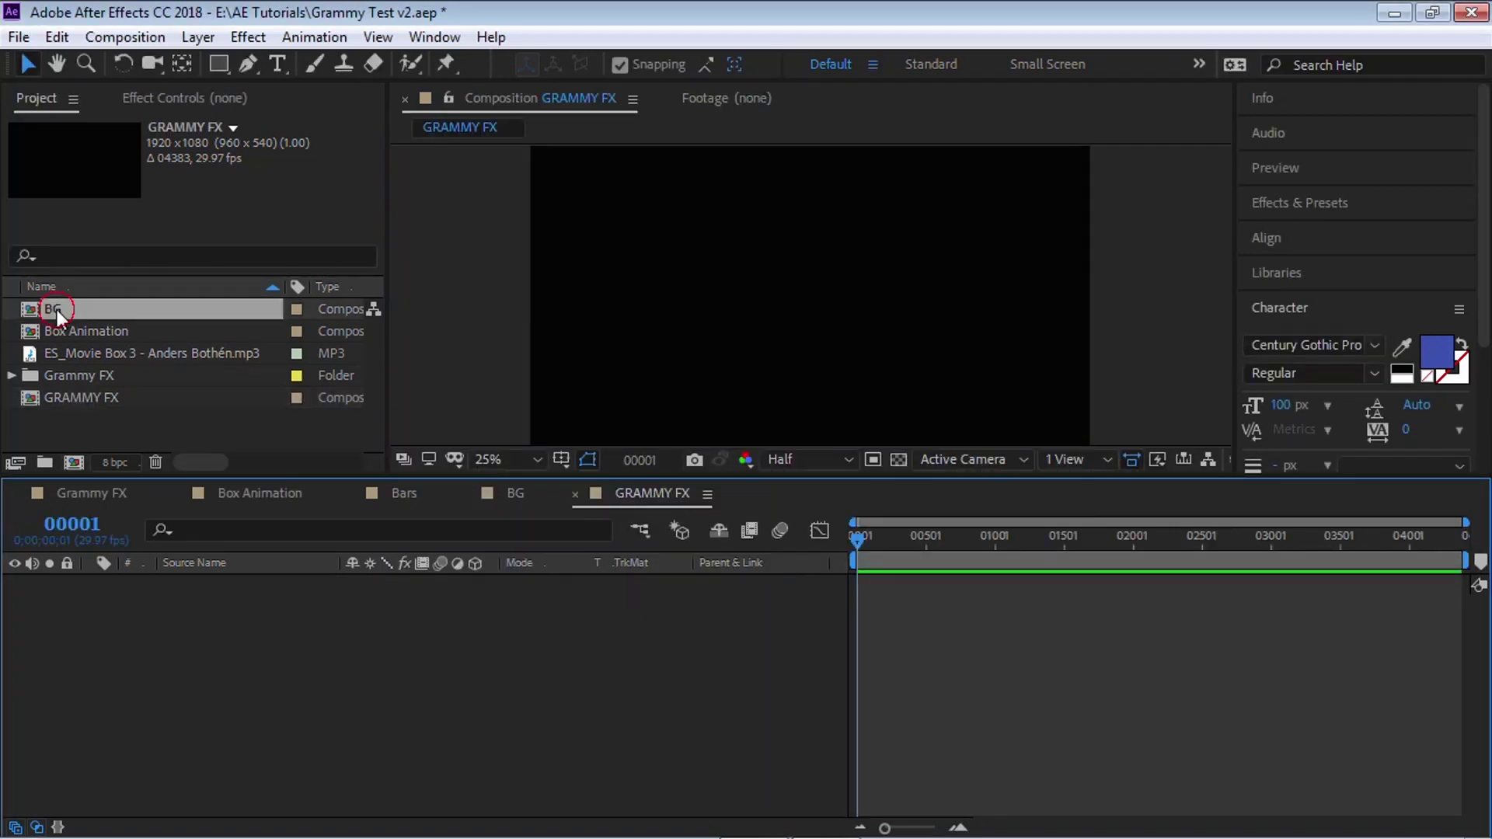
left_click(516, 497)
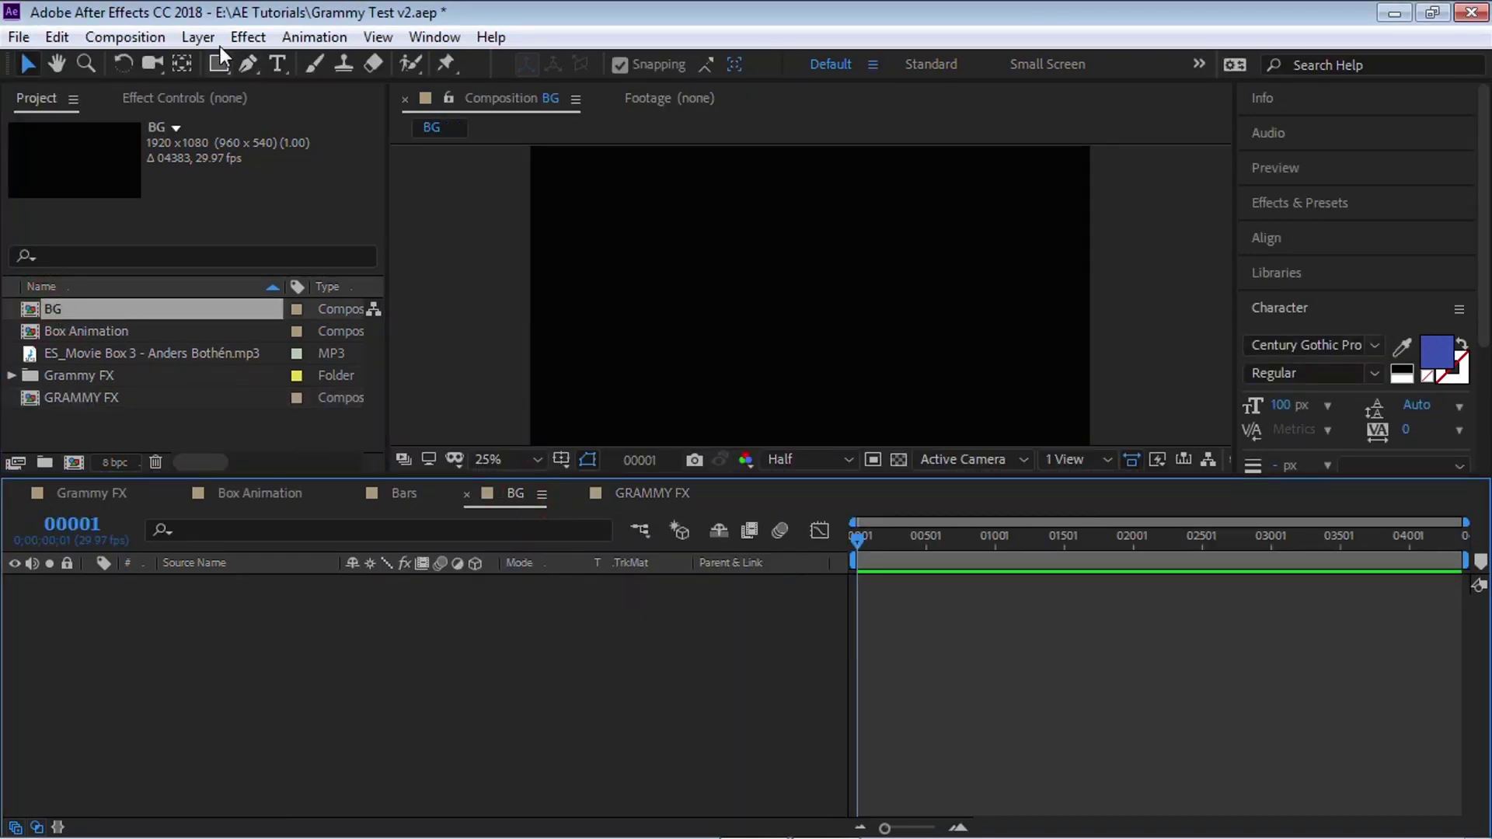
left_click(198, 37)
mouse_move(536, 37)
left_click(1013, 63)
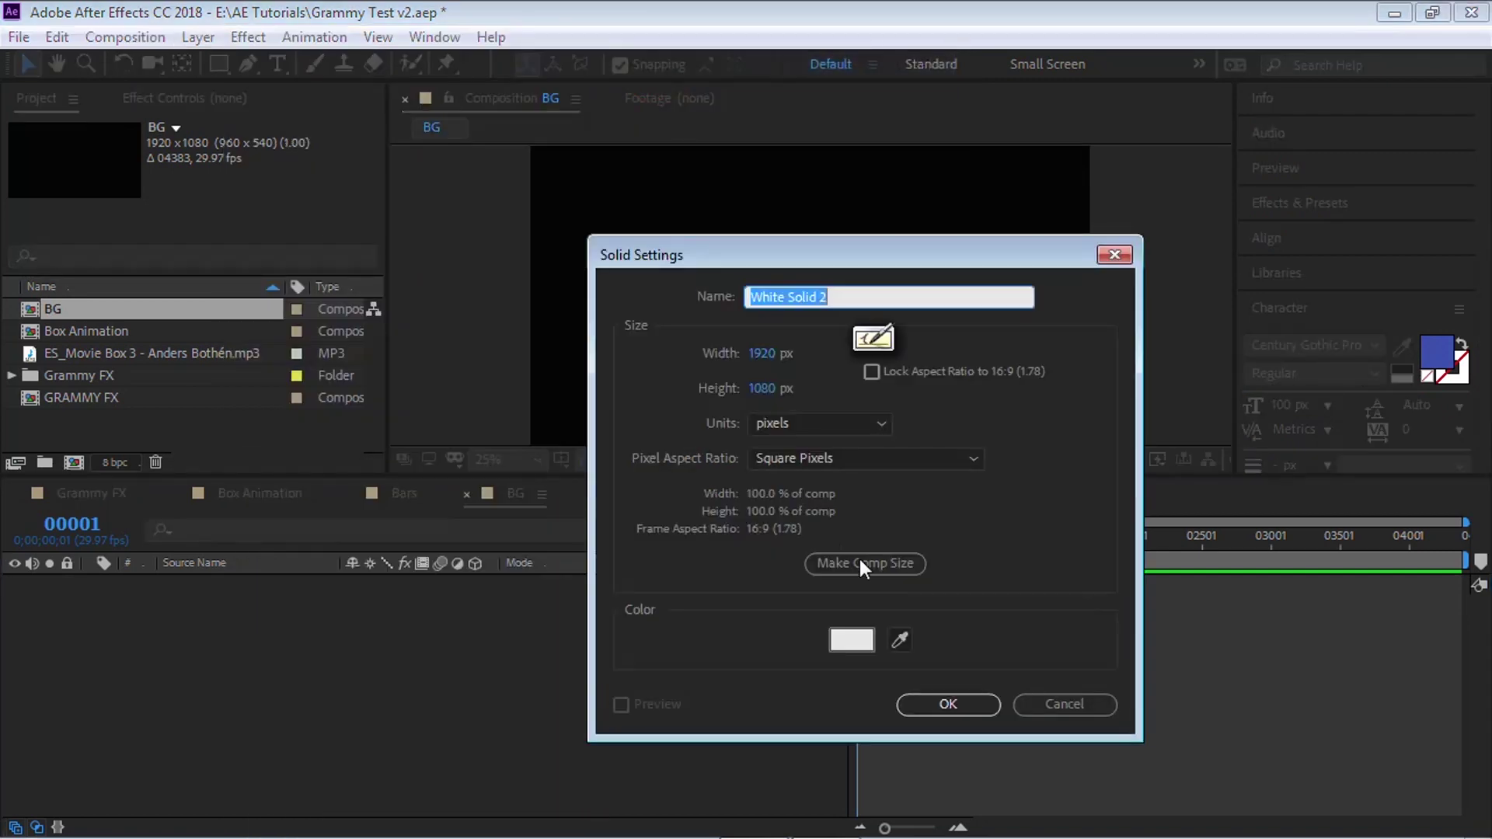
left_click(944, 704)
Step: Apply the 4-Color Gradient effect to the white solid and enlarge the composition view
left_click(247, 38)
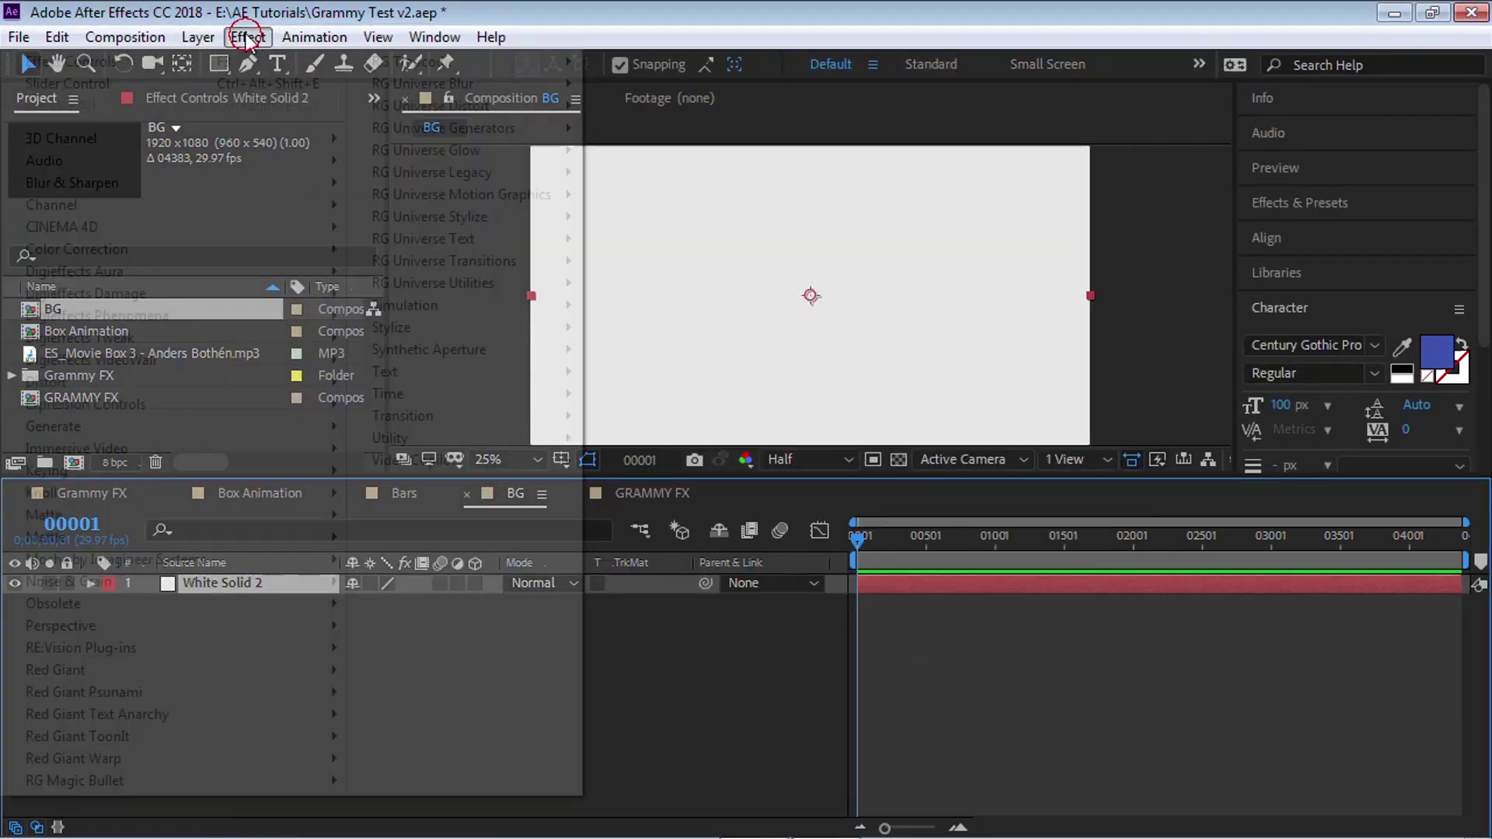
mouse_move(267, 427)
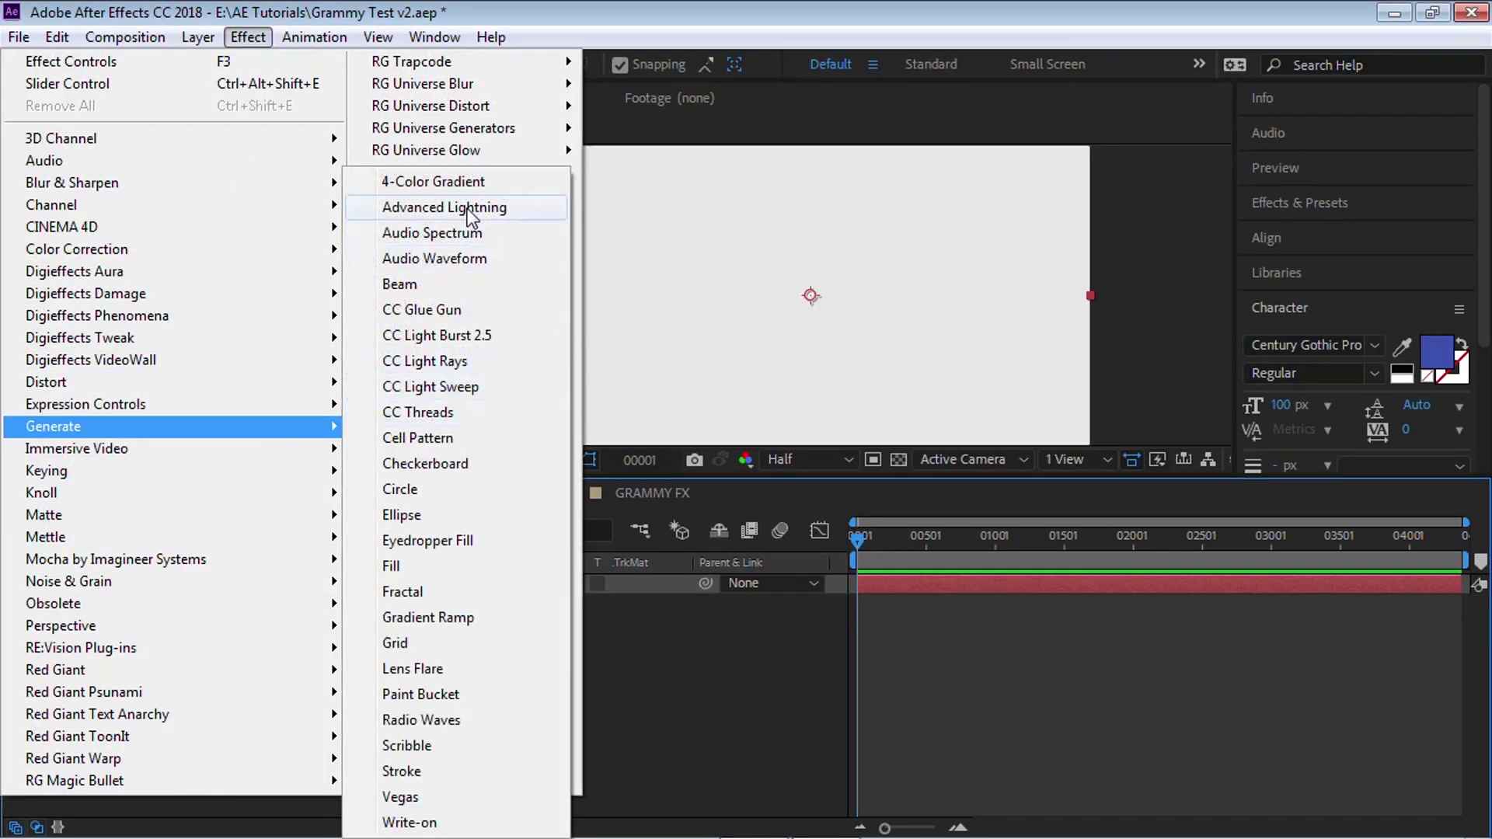
left_click(463, 185)
left_click(386, 474)
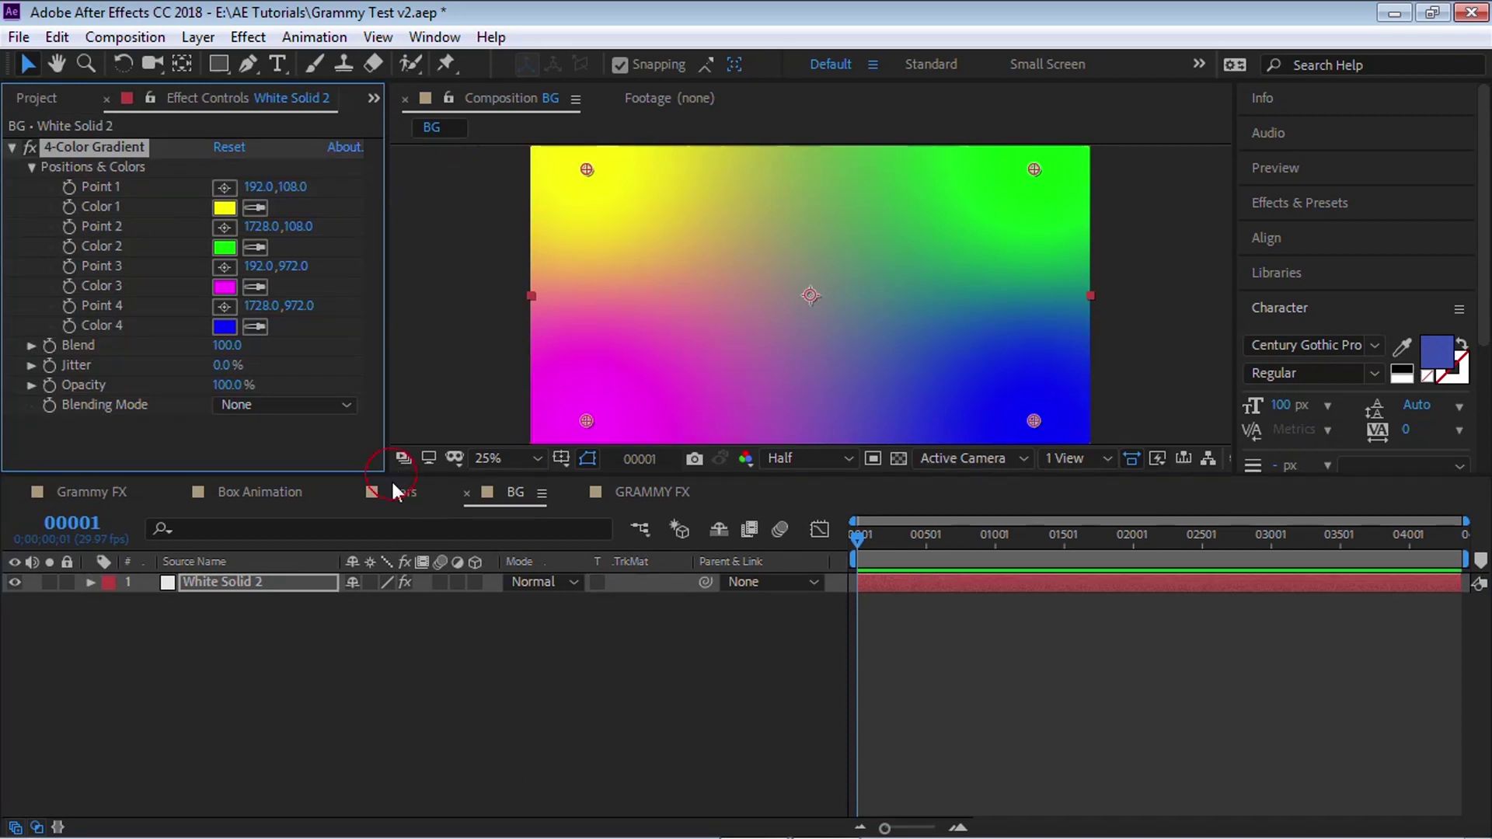
left_click_drag(390, 477, 390, 531)
Step: Set the gradient's Color 1 to dark blue 1F2294 and sample it for Color 4
left_click(224, 207)
left_click(637, 592)
left_click_drag(576, 557, 548, 616)
left_click(800, 495)
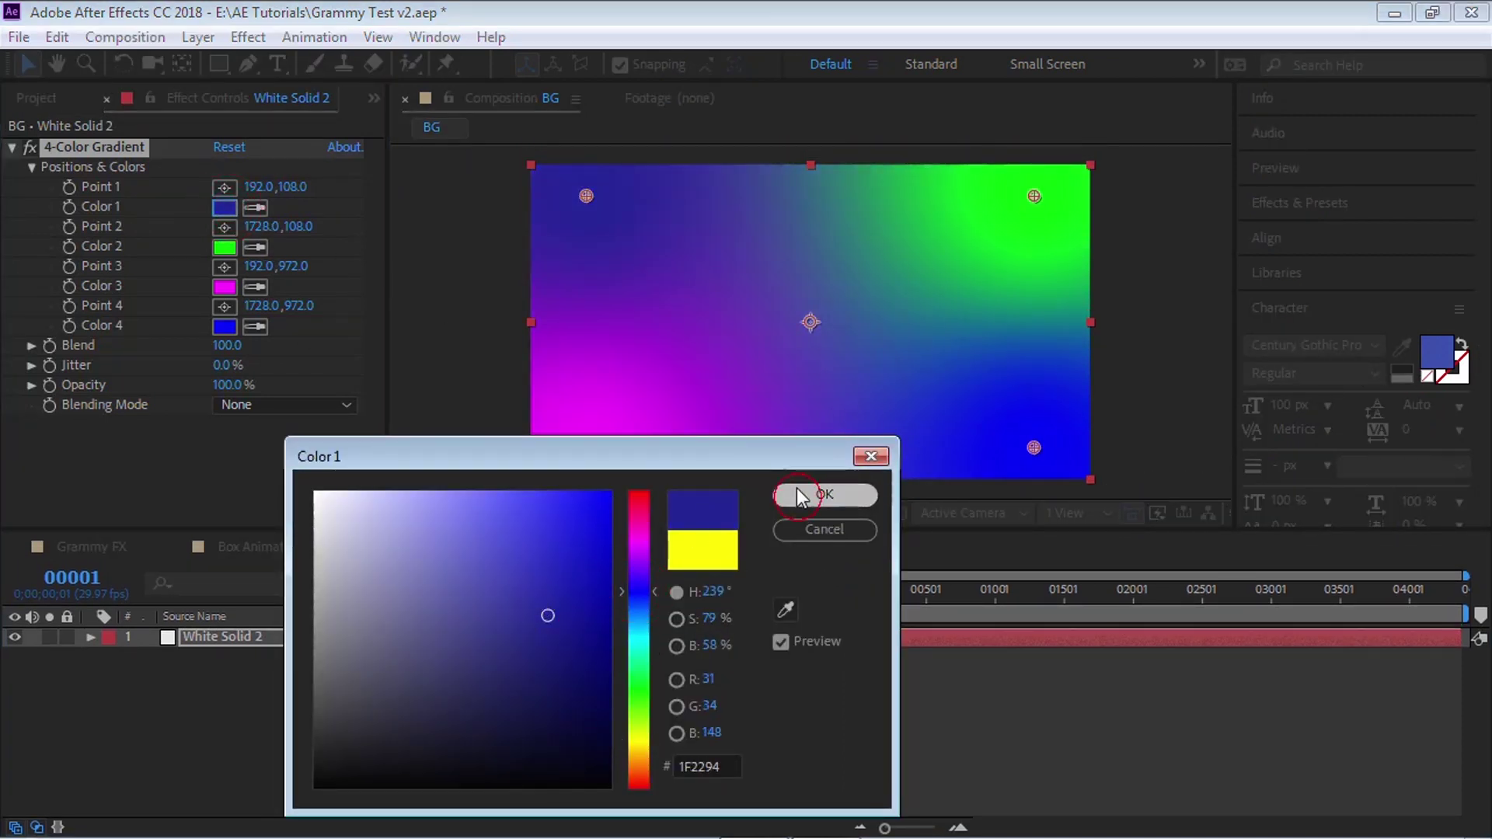
left_click(255, 326)
left_click(225, 207)
Step: Set the gradient's Color 2 to lighter blue 5D60CA and sample it for Color 3
left_click(255, 247)
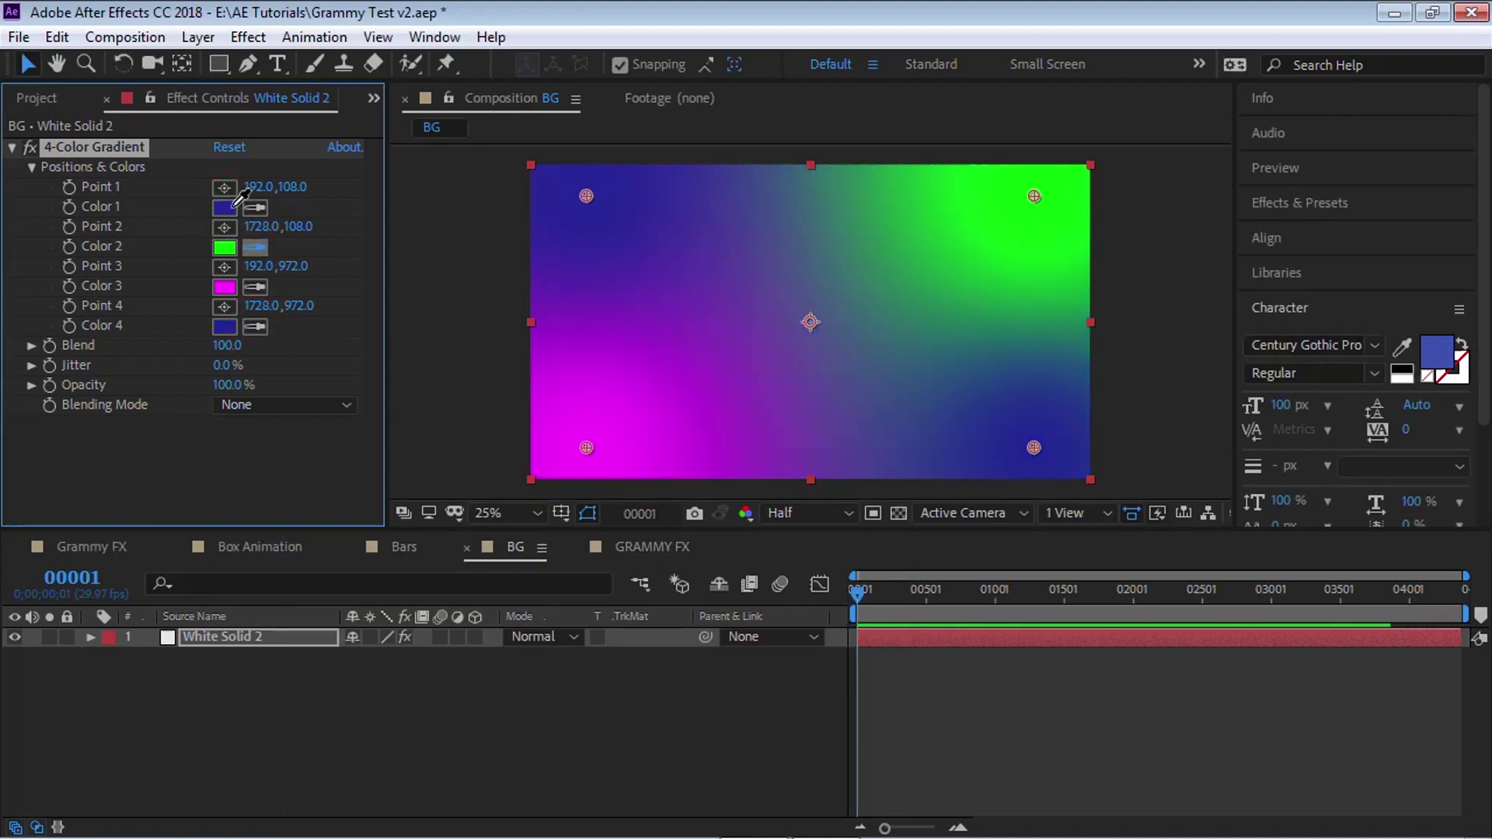
left_click(229, 206)
left_click(225, 247)
left_click(474, 553)
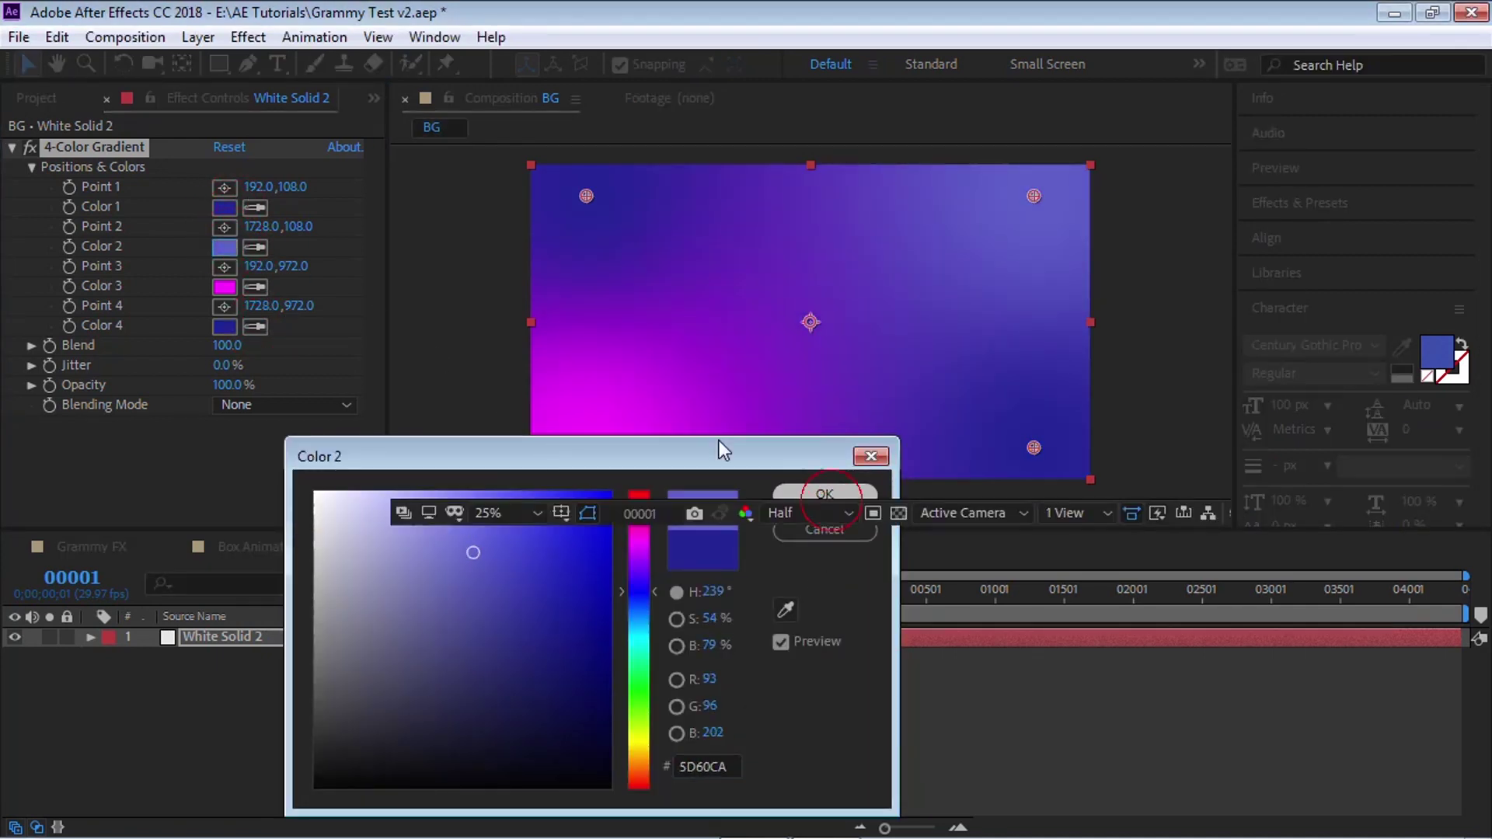
left_click(792, 481)
left_click(255, 287)
left_click(229, 248)
Step: Arrange the gradient points in a horizontal row: Point 1 about 452,564, Point 3 about 820,572, Point 2 about 1084,564, Point 4 about 1464,576
left_click_drag(588, 196, 644, 329)
left_click_drag(586, 448, 774, 326)
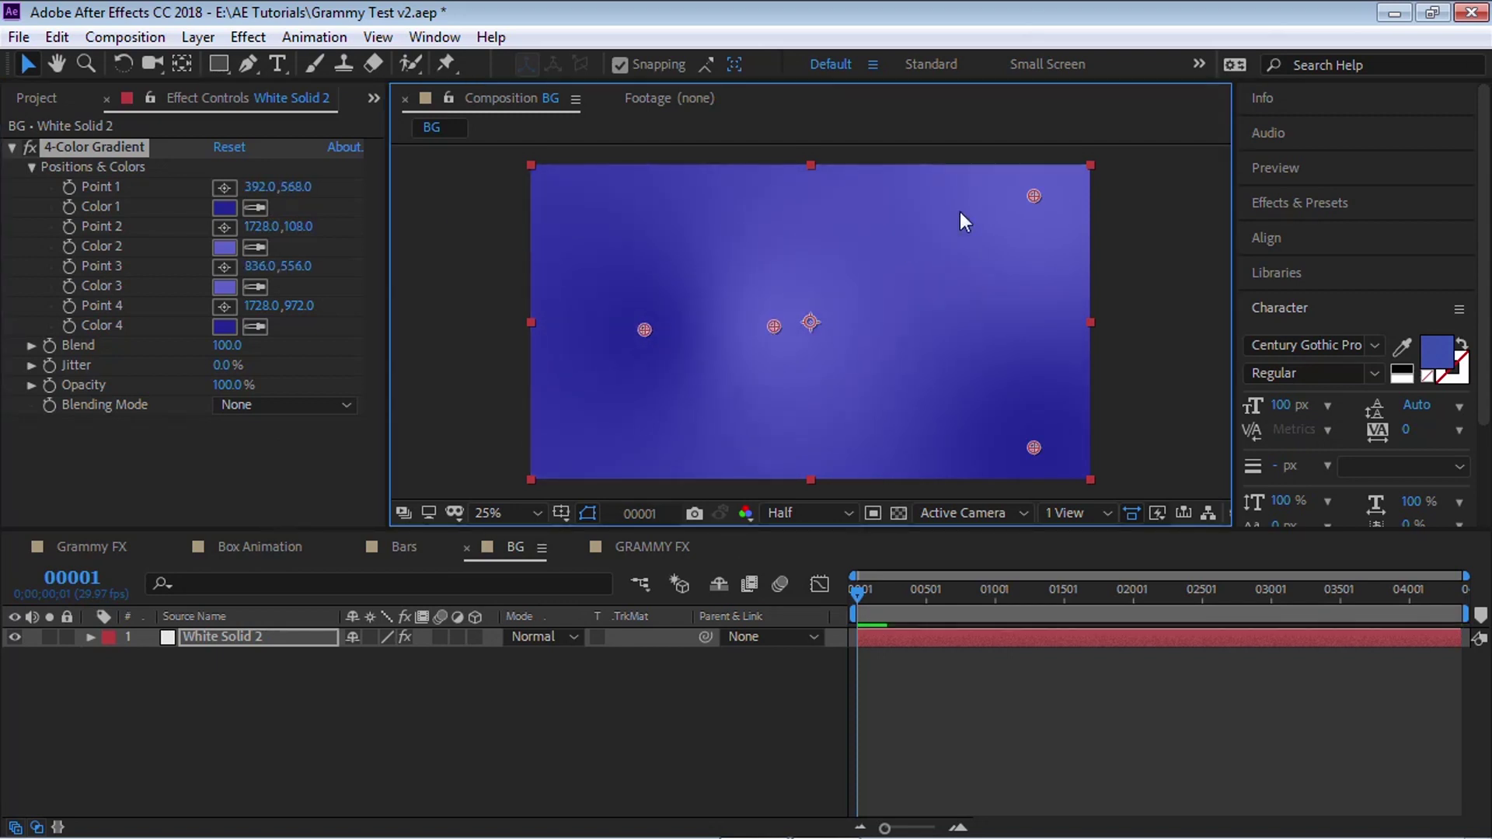
left_click_drag(1034, 196, 846, 328)
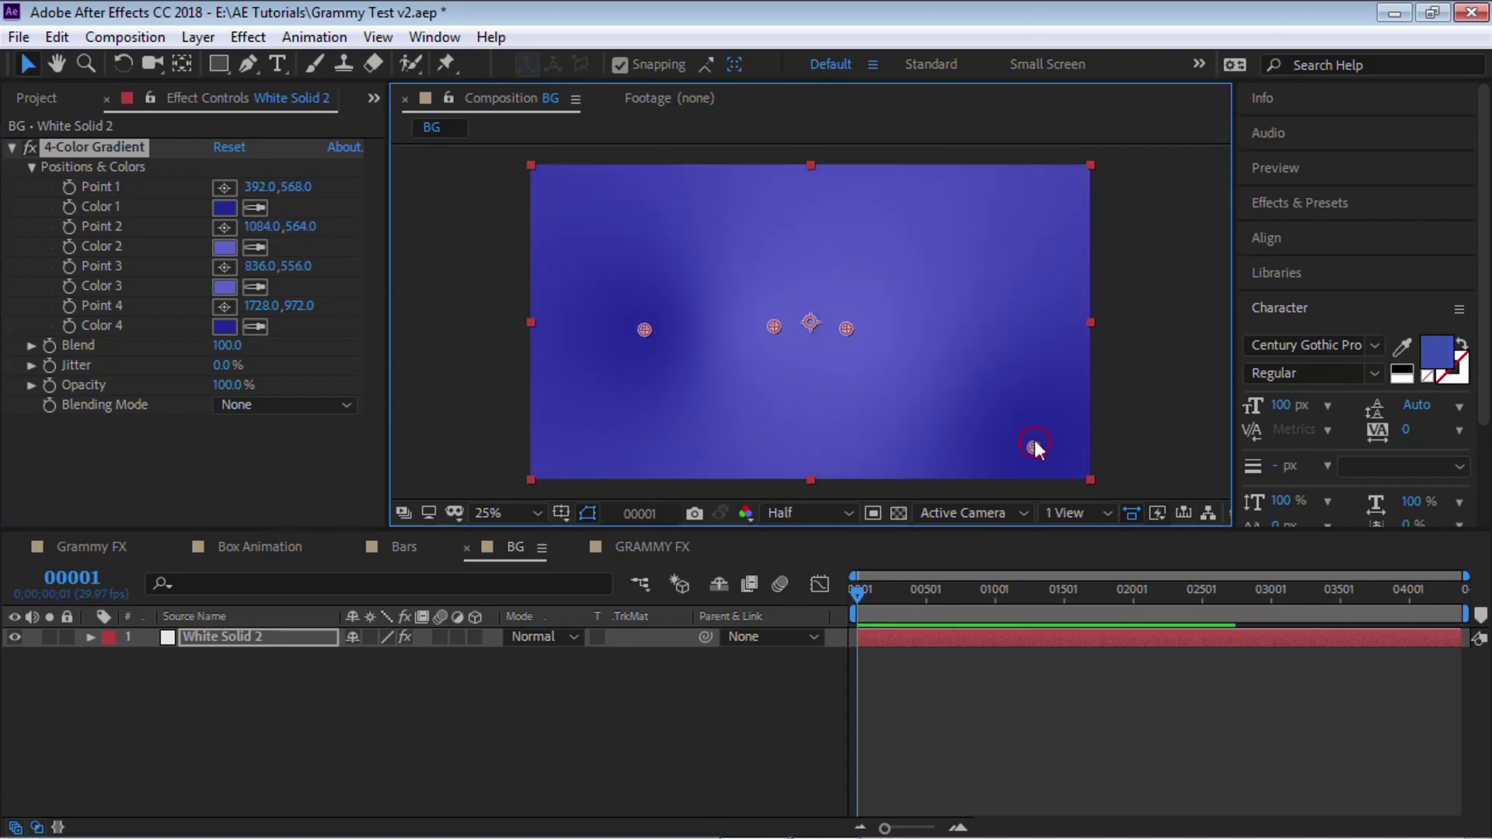
left_click_drag(1035, 448, 957, 332)
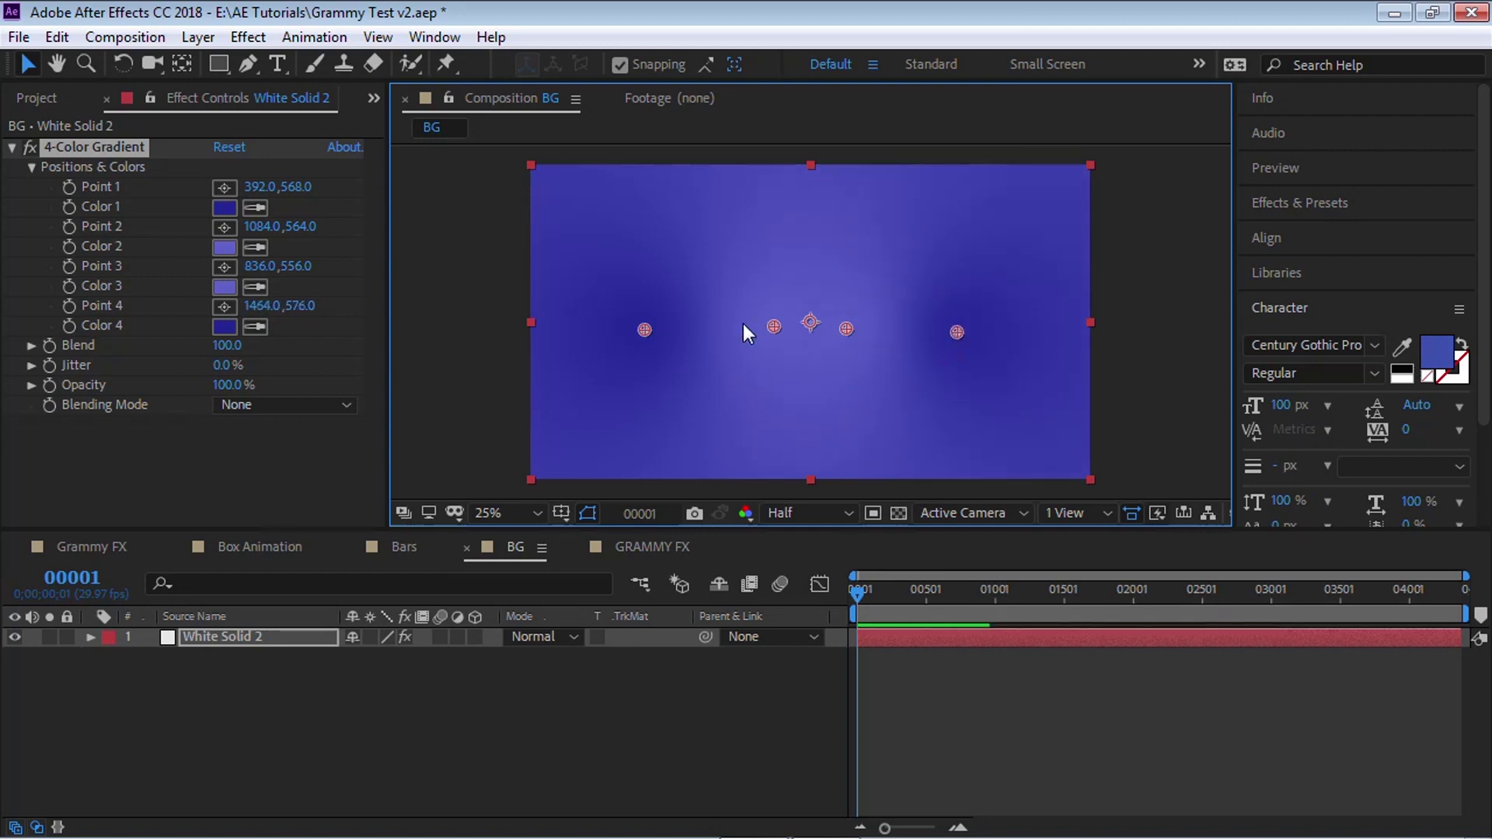
left_click_drag(644, 330, 662, 328)
left_click_drag(773, 326, 769, 331)
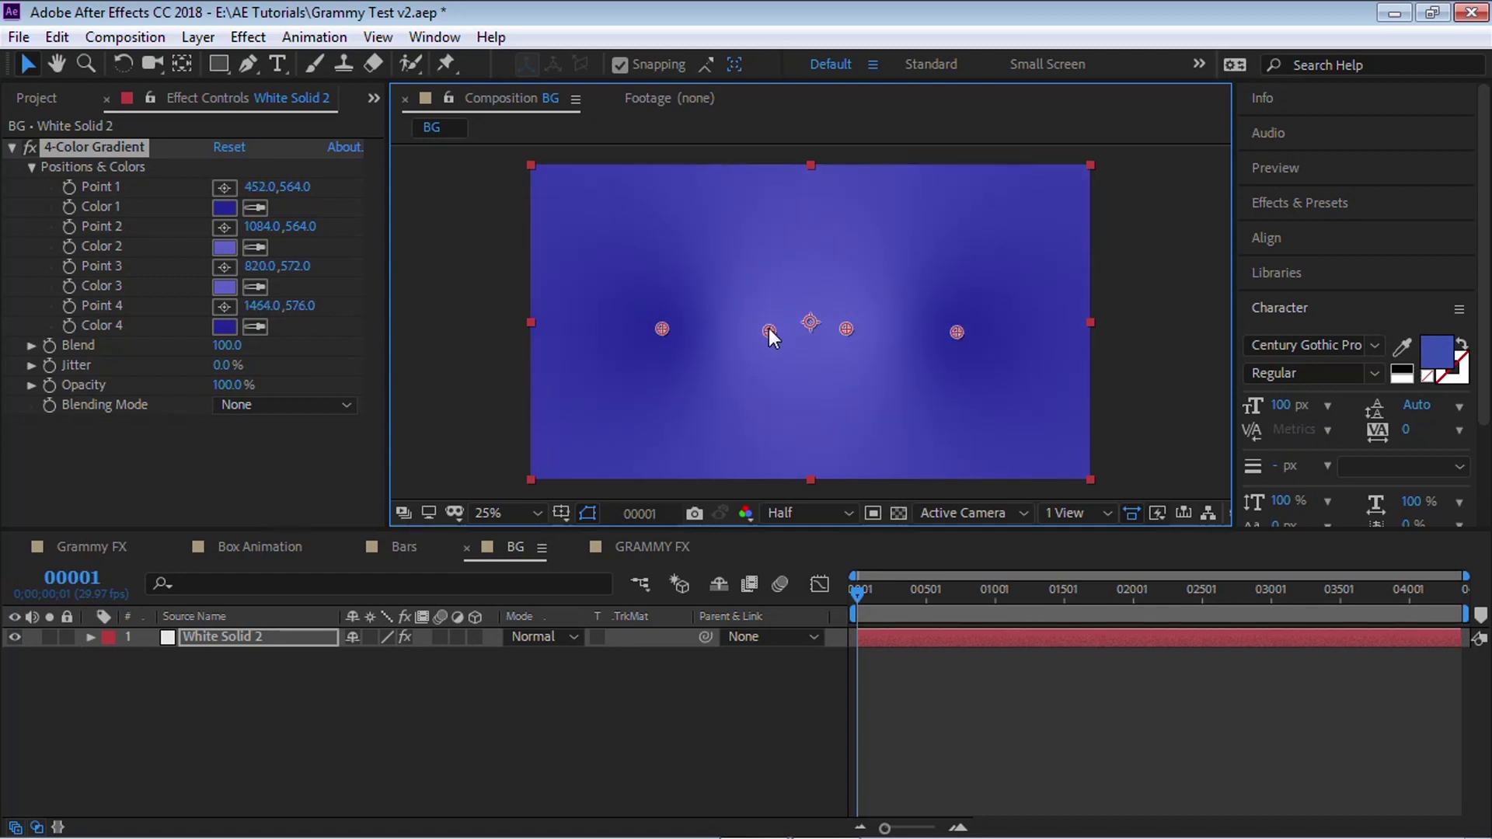
Step: Add the Cutout composition from the Grammy FX folder to BG, above the gradient solid
left_click(48, 98)
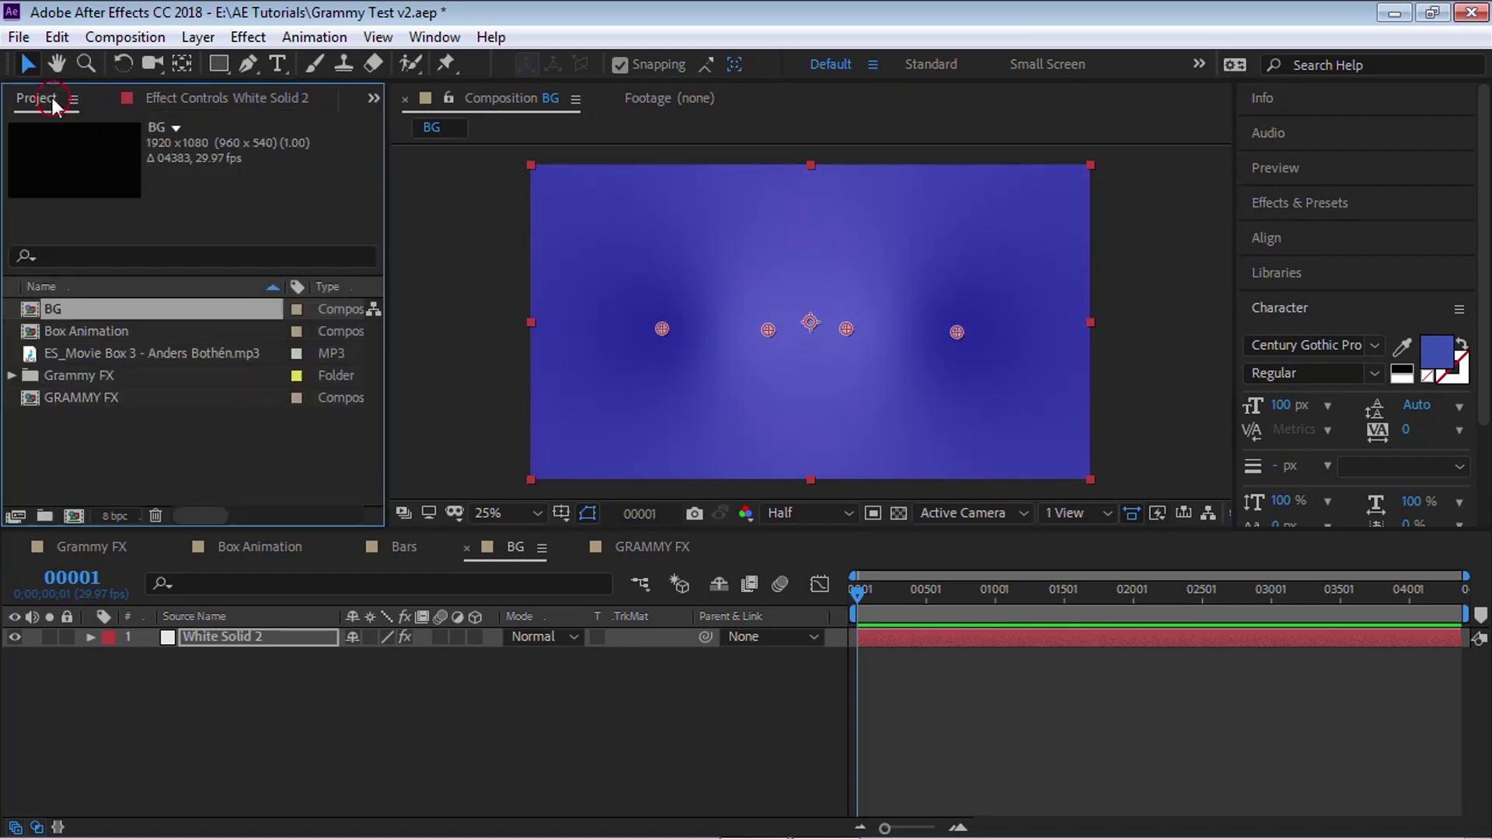
left_click(11, 375)
left_click(140, 376)
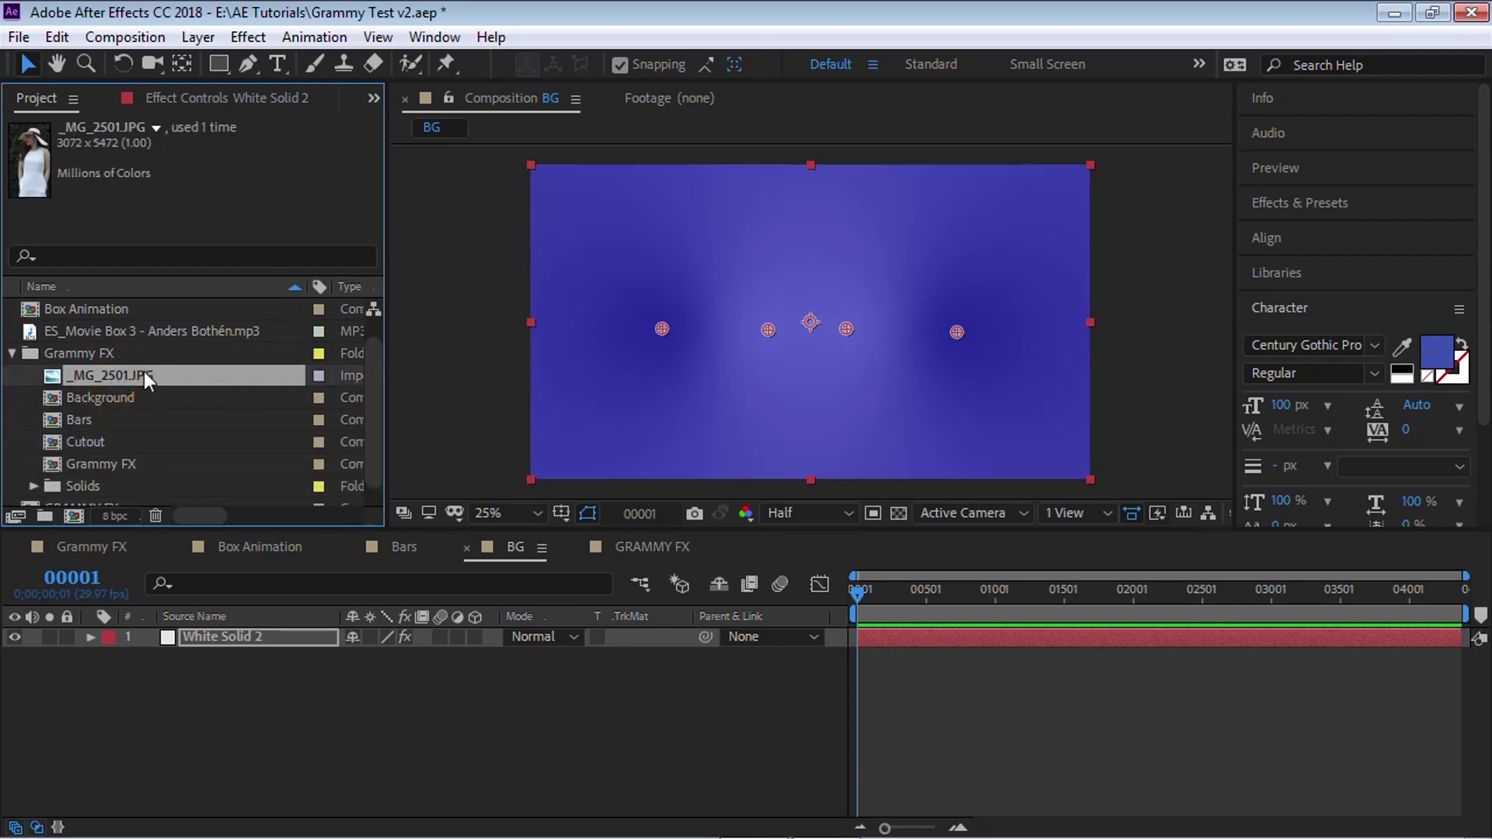
left_click(115, 398)
left_click(124, 448)
left_click_drag(109, 445, 281, 630)
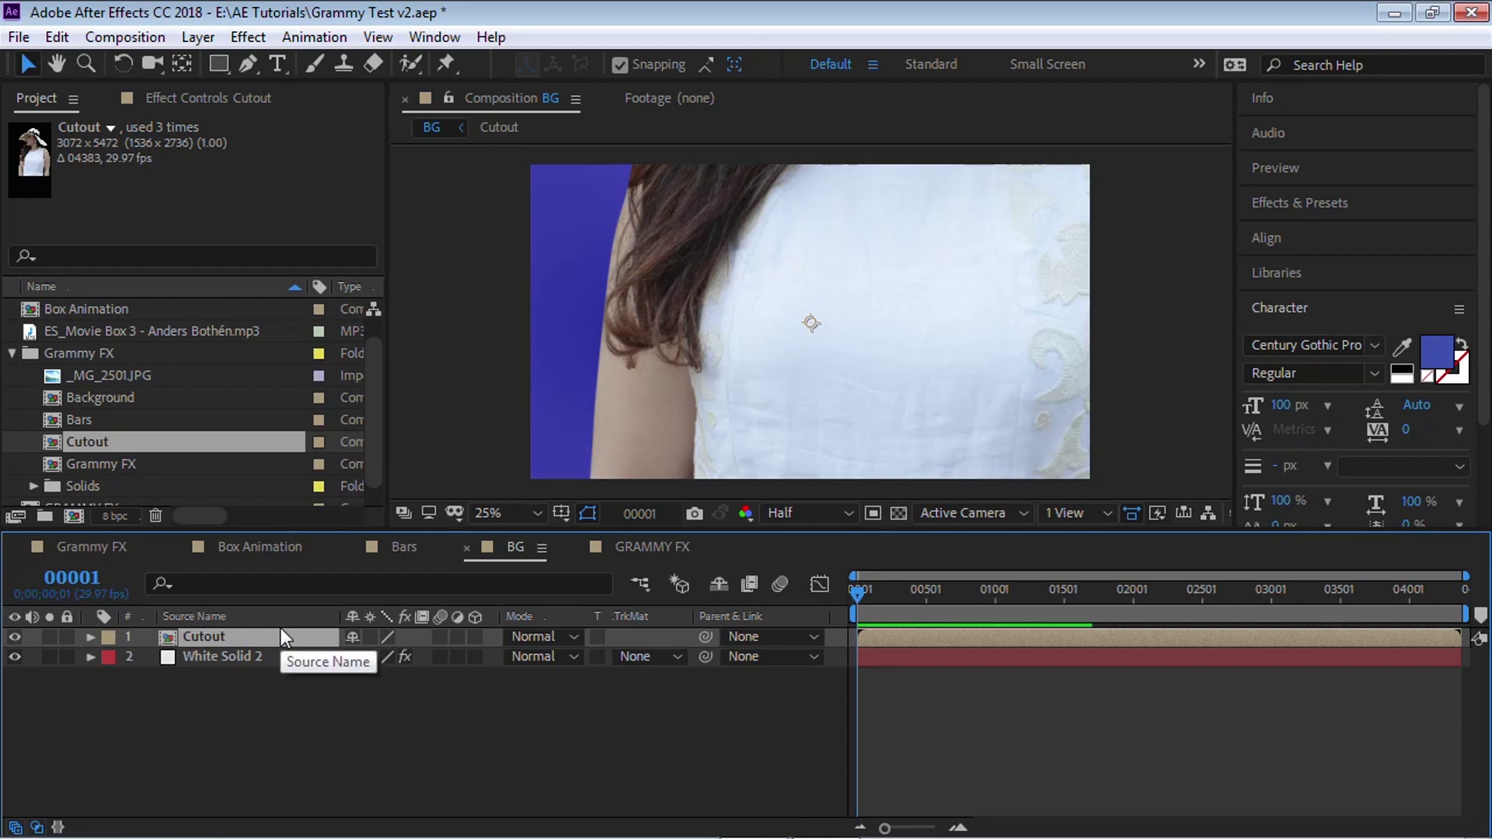
Step: Scale the Cutout layer to 30% and move it down and slightly right so the whole hat fits in frame
key("s")
left_click(380, 657)
type("30")
key("Return")
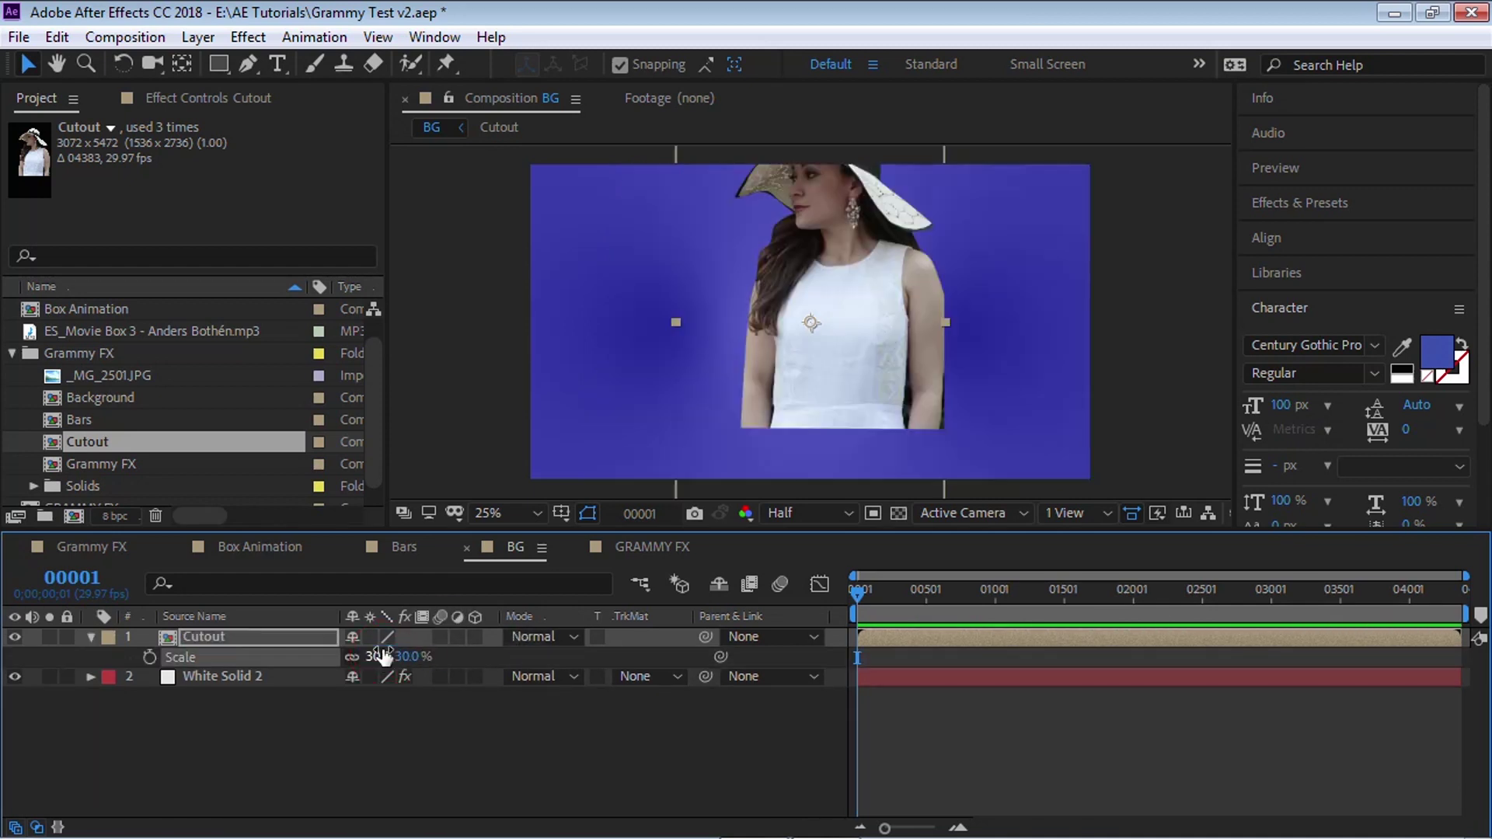
left_click_drag(873, 323, 921, 386)
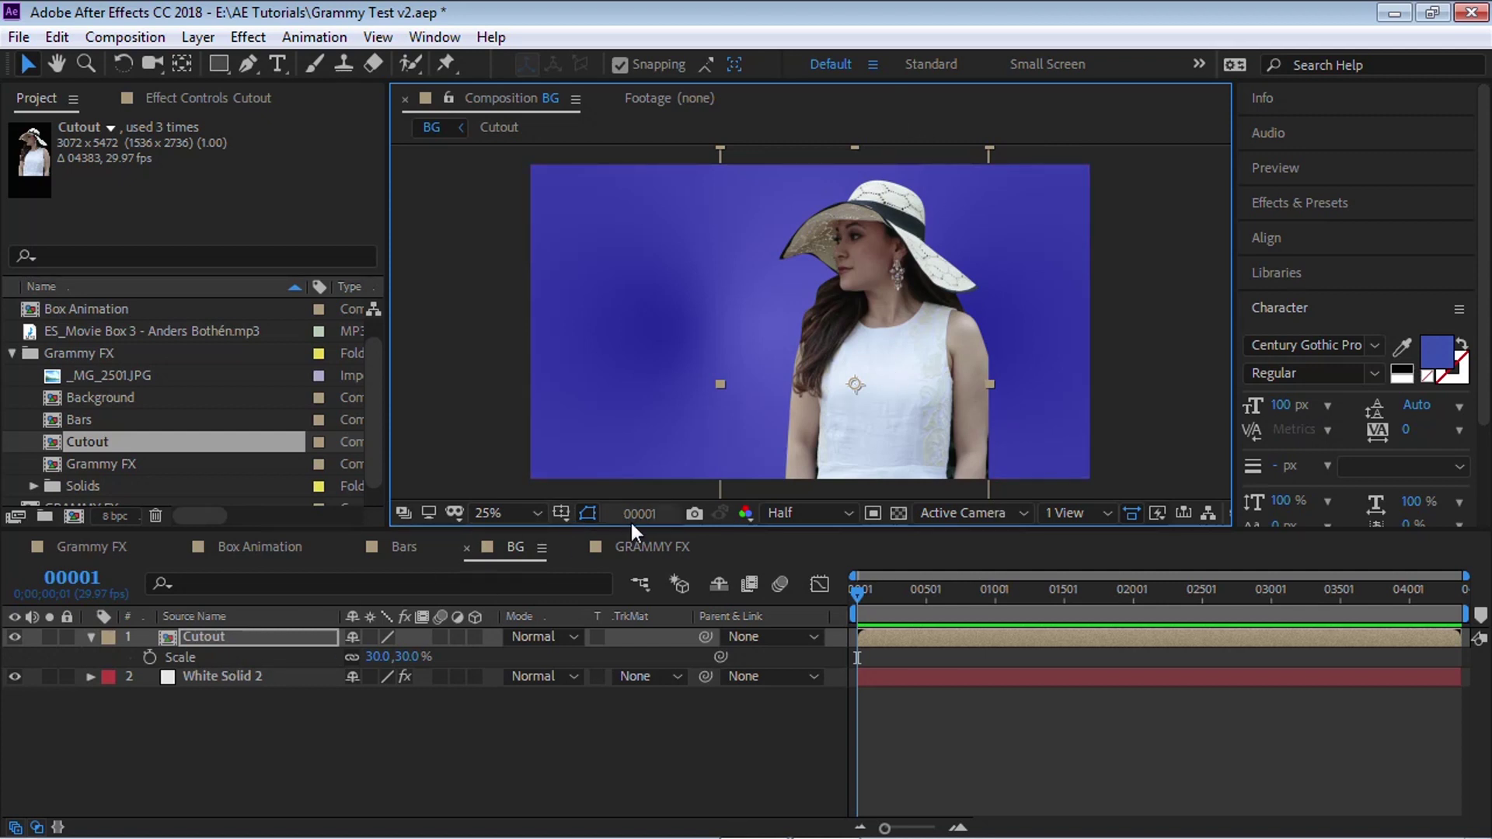
Step: Add the Bars composition to the new GRAMMY FX composition and go to about frame 1496
left_click(651, 547)
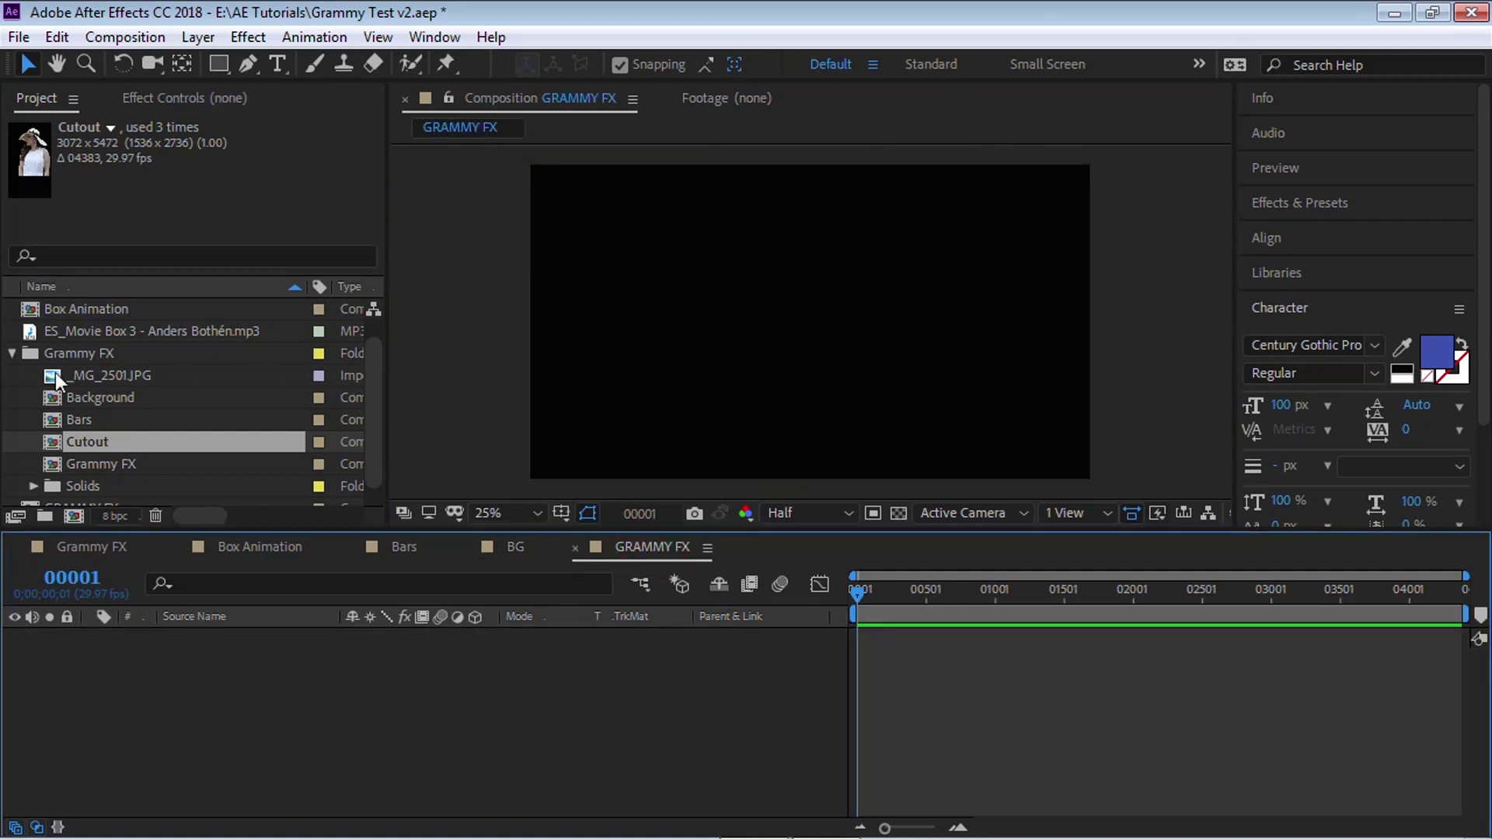
left_click(76, 427)
left_click_drag(81, 423, 194, 684)
left_click(1062, 600)
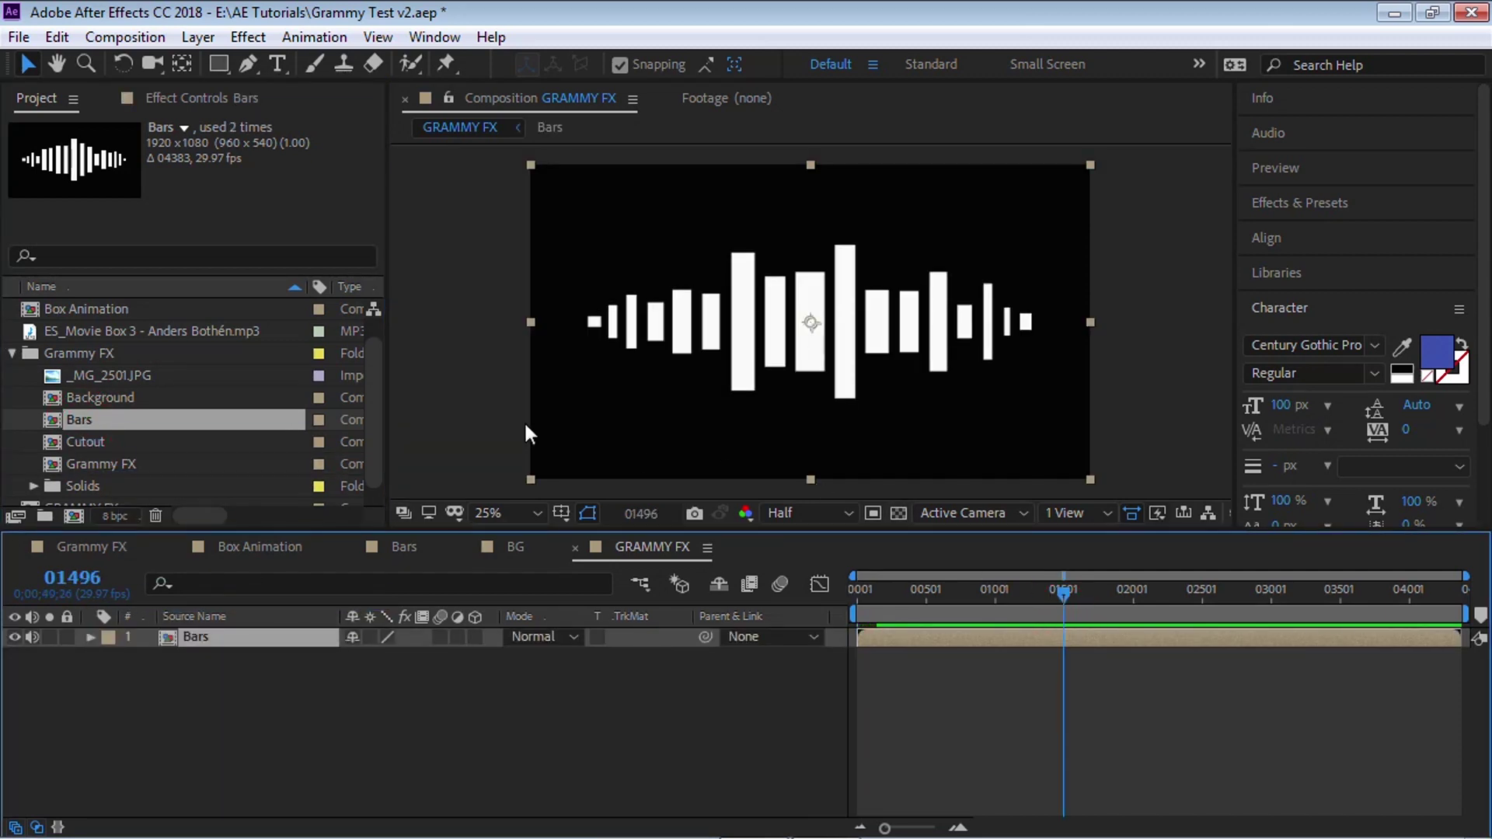
Step: Collapse the Grammy FX folder and place the BG composition beneath the Bars layer
left_click(12, 354)
left_click(53, 309)
left_click_drag(53, 309, 241, 660)
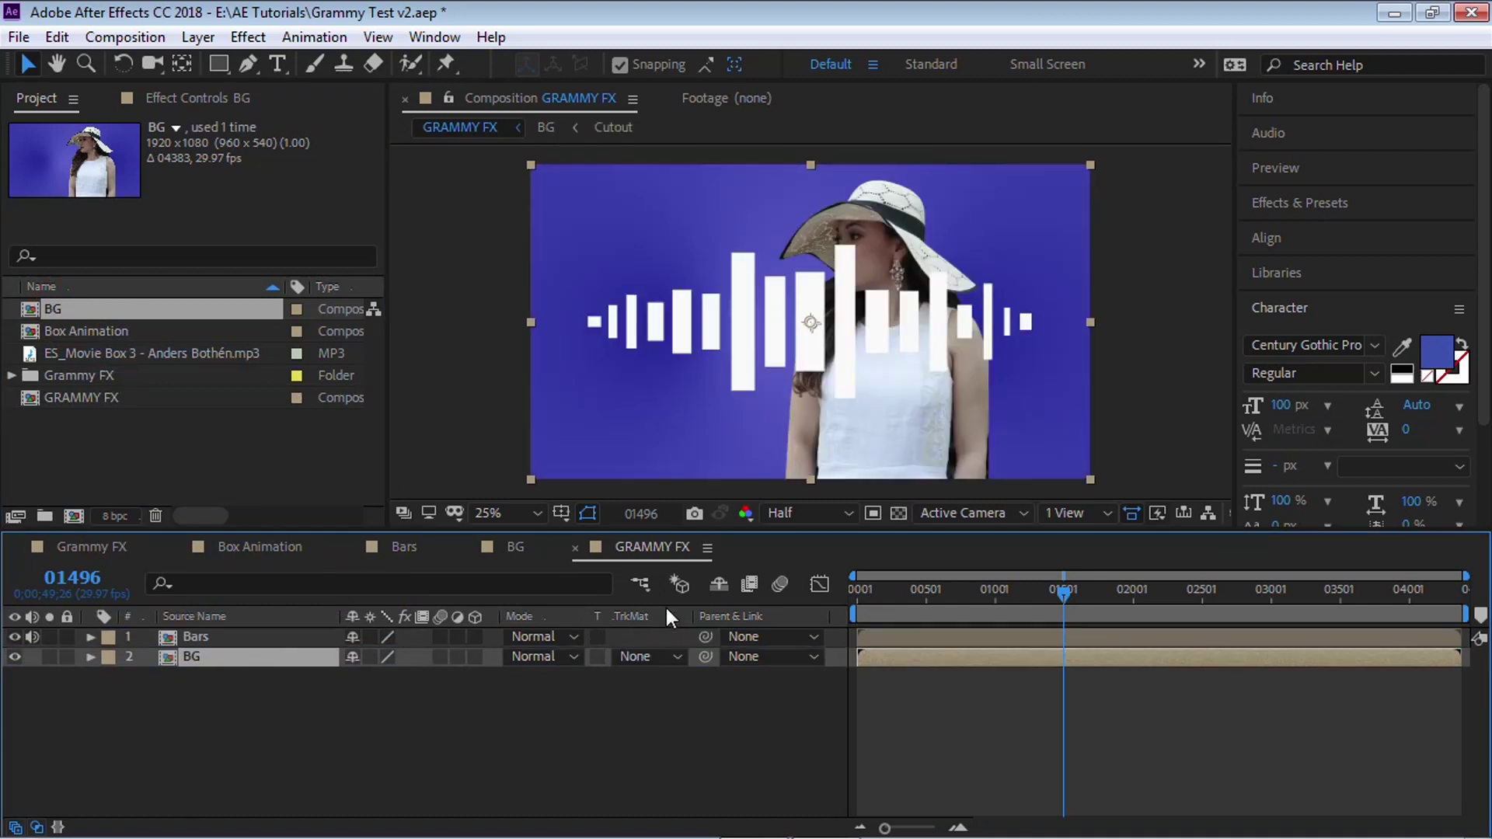
Step: Hide the Modes columns in the timeline, show them again, and set the BG layer's track matte to Alpha Matte "Bars"
right_click(838, 613)
left_click(902, 688)
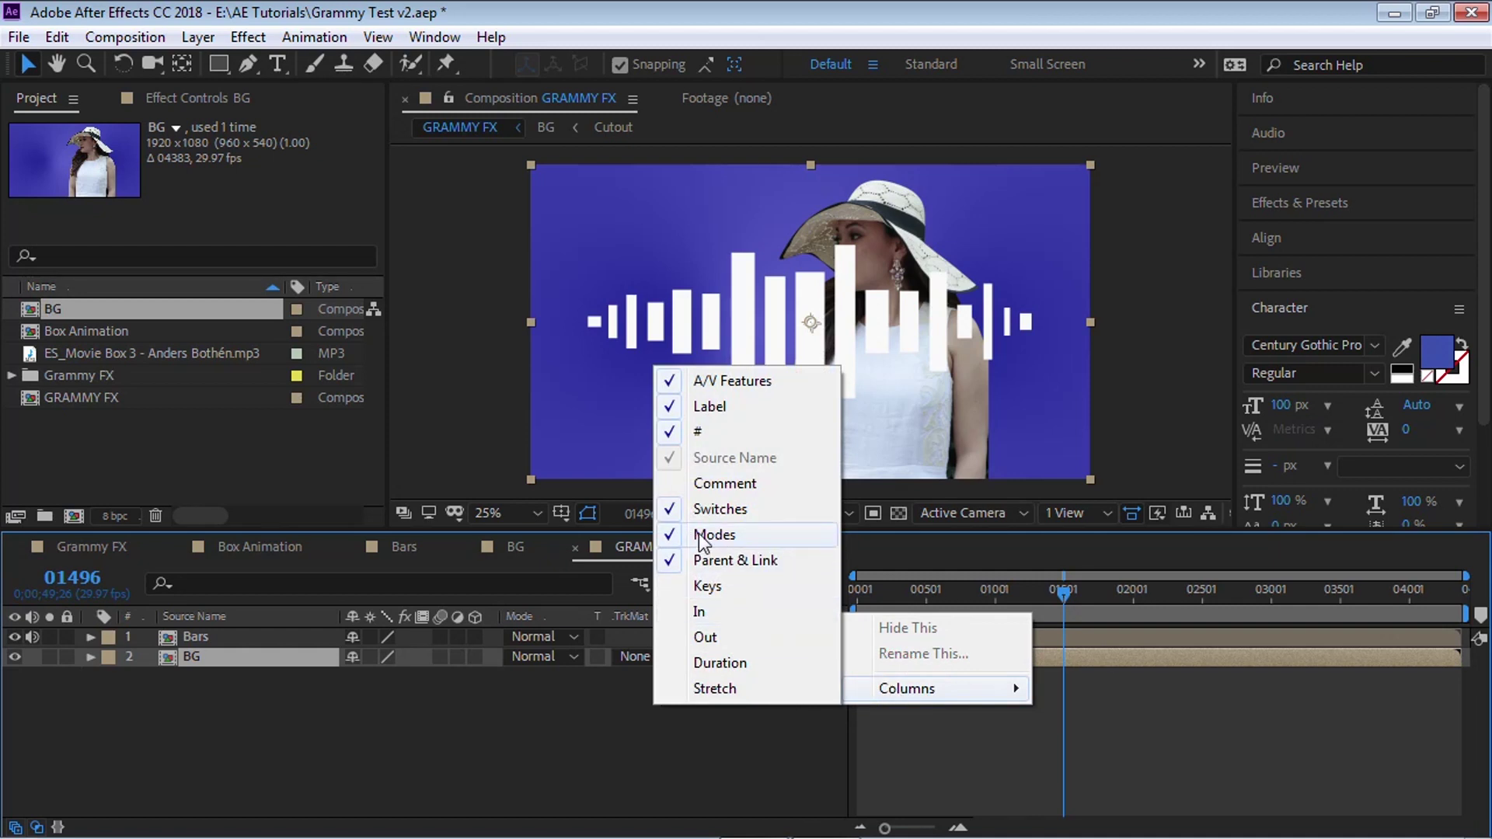
left_click(706, 536)
right_click(640, 622)
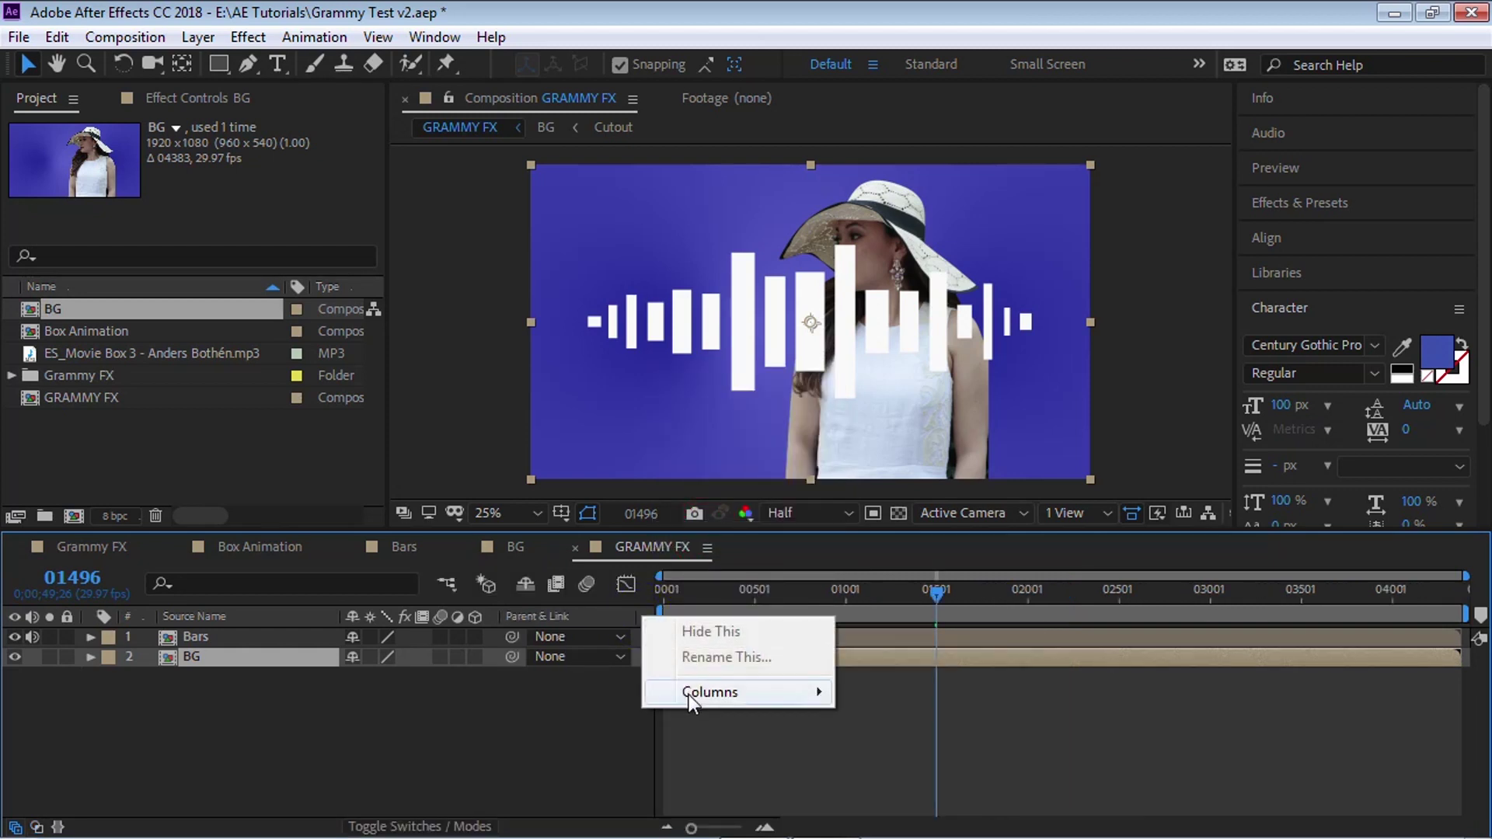
mouse_move(683, 689)
left_click(557, 541)
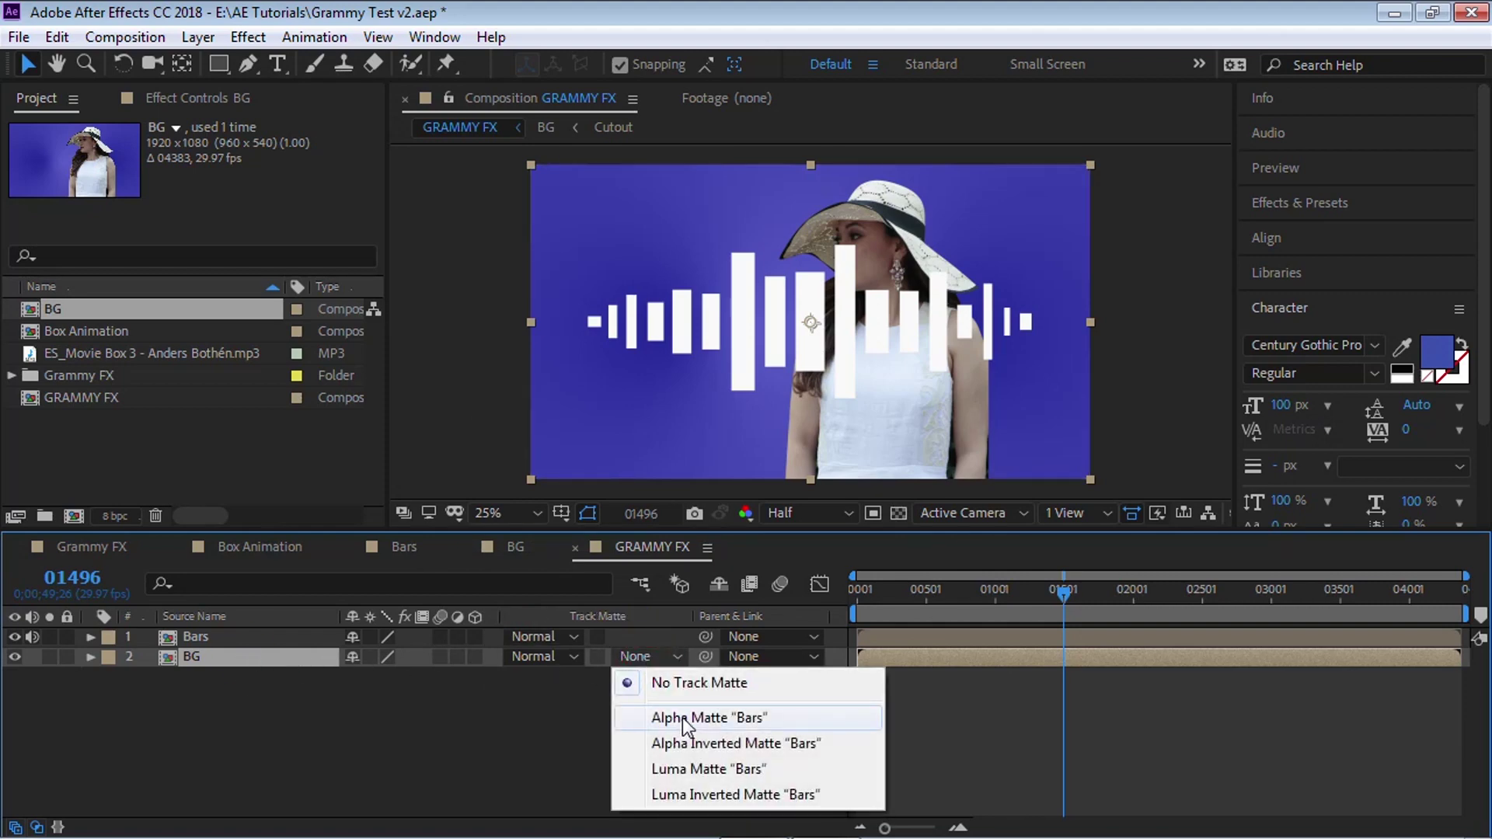
left_click(687, 718)
Step: Create a 1920 x 1080 solid in light grey E3E3E3 in the GRAMMY FX composition
left_click(314, 37)
mouse_move(198, 37)
mouse_move(280, 49)
left_click(660, 64)
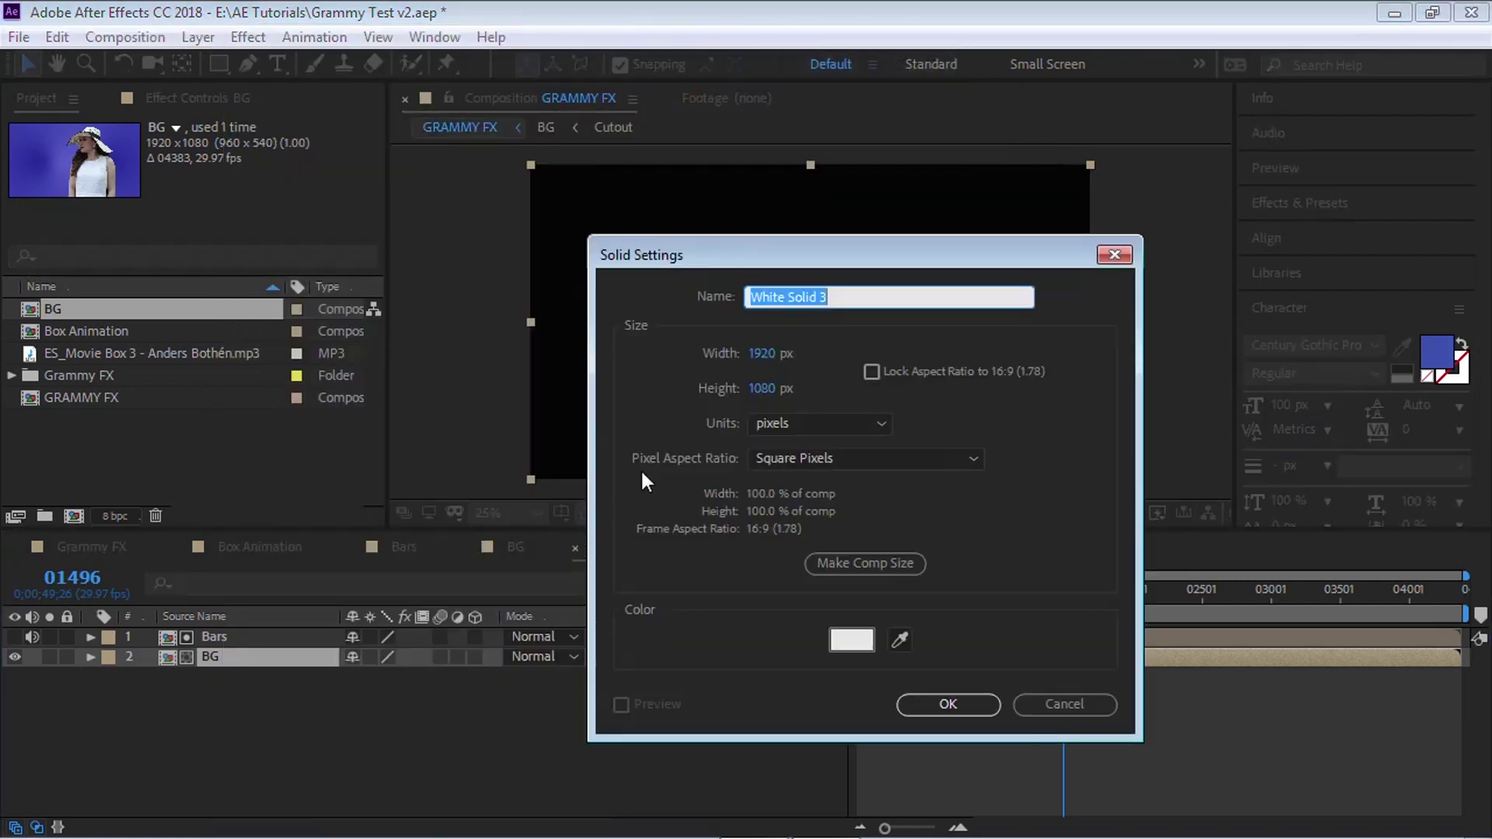
left_click(855, 640)
left_click(324, 523)
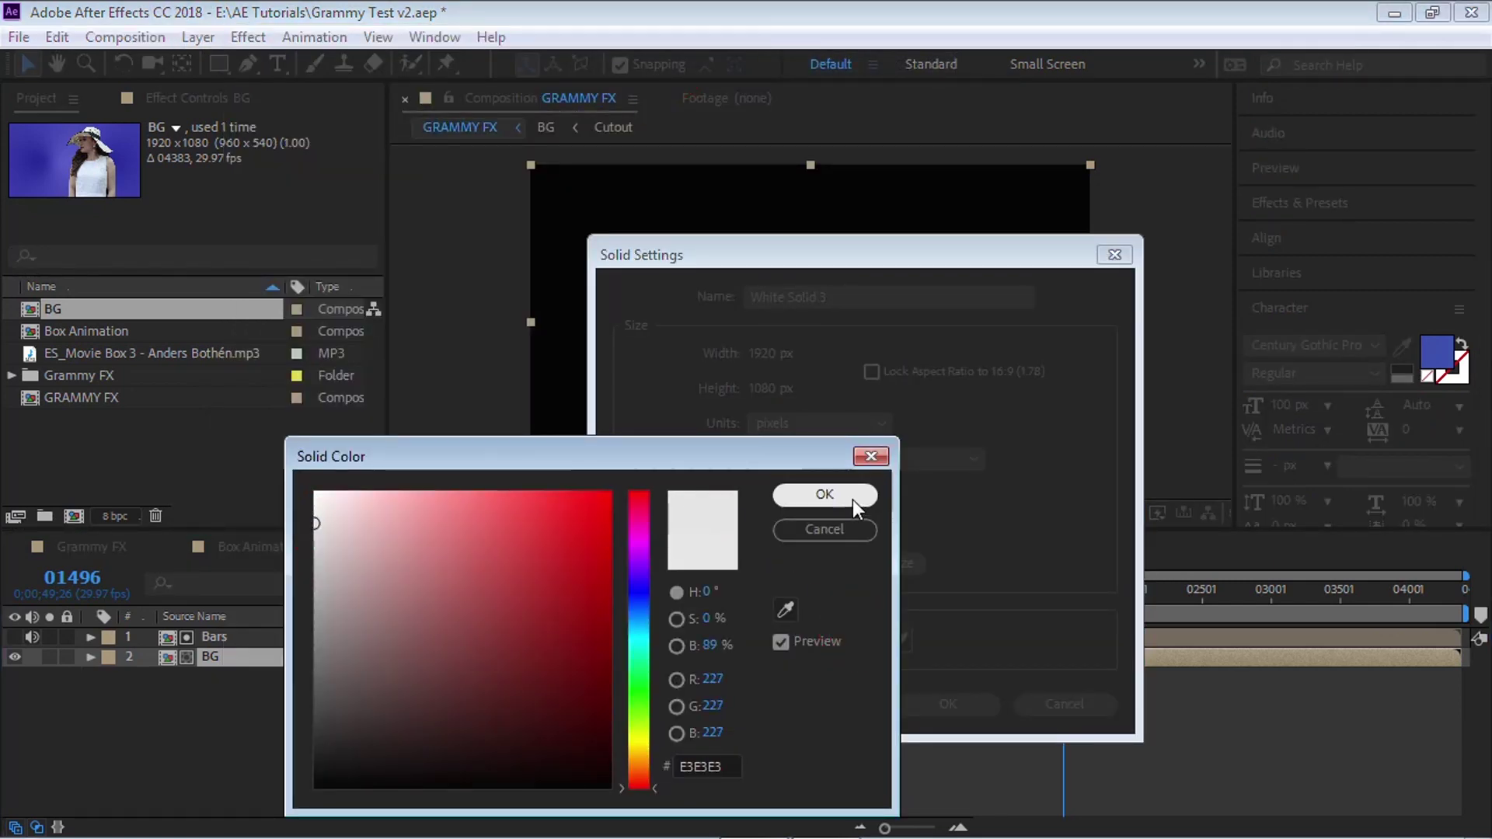
left_click(824, 495)
left_click(950, 704)
Step: Move the new light grey solid beneath the BG layer and play back the matted bars
left_click_drag(207, 652, 221, 689)
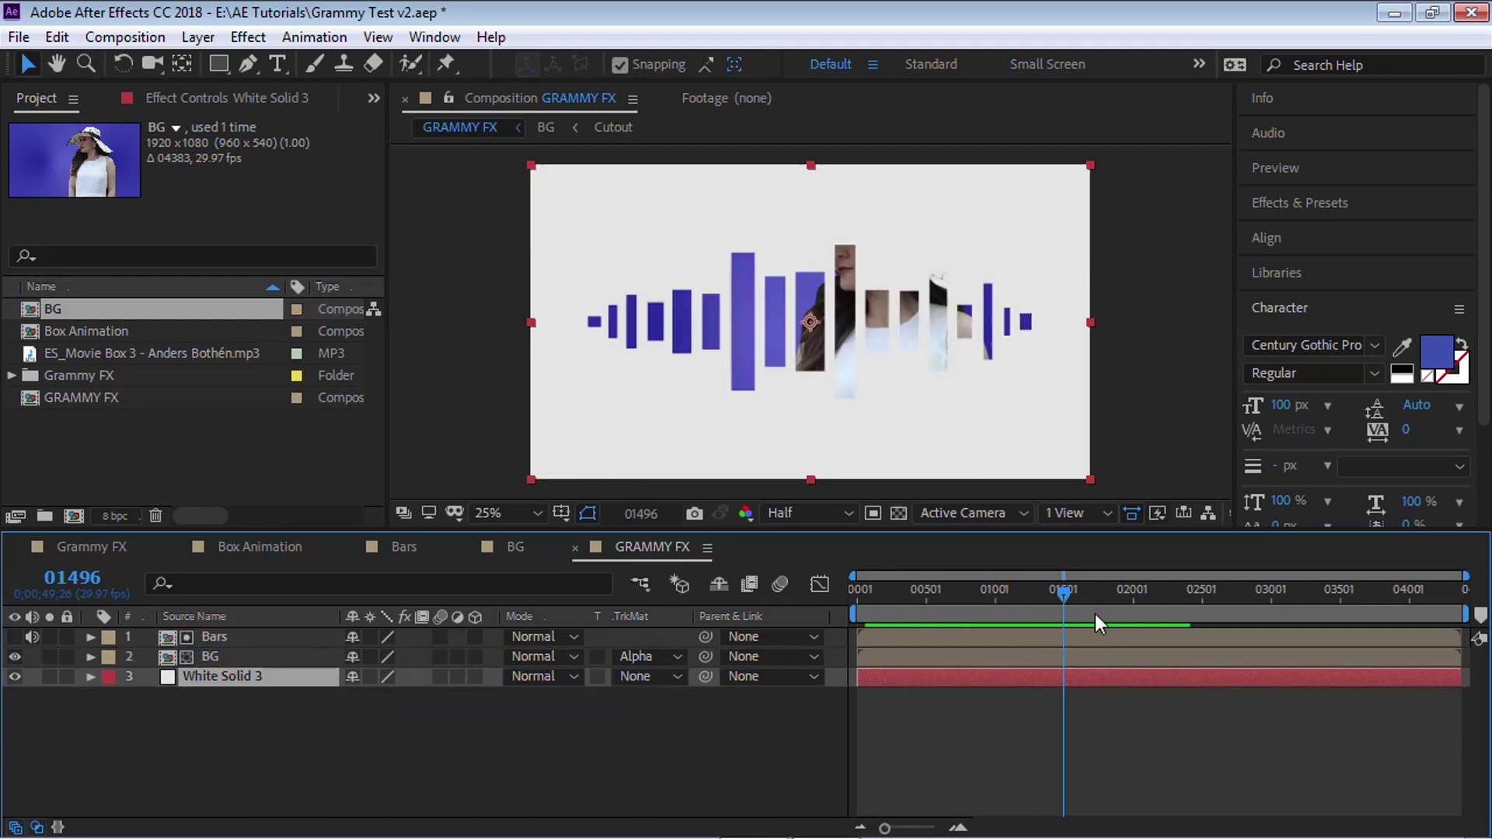
key("space")
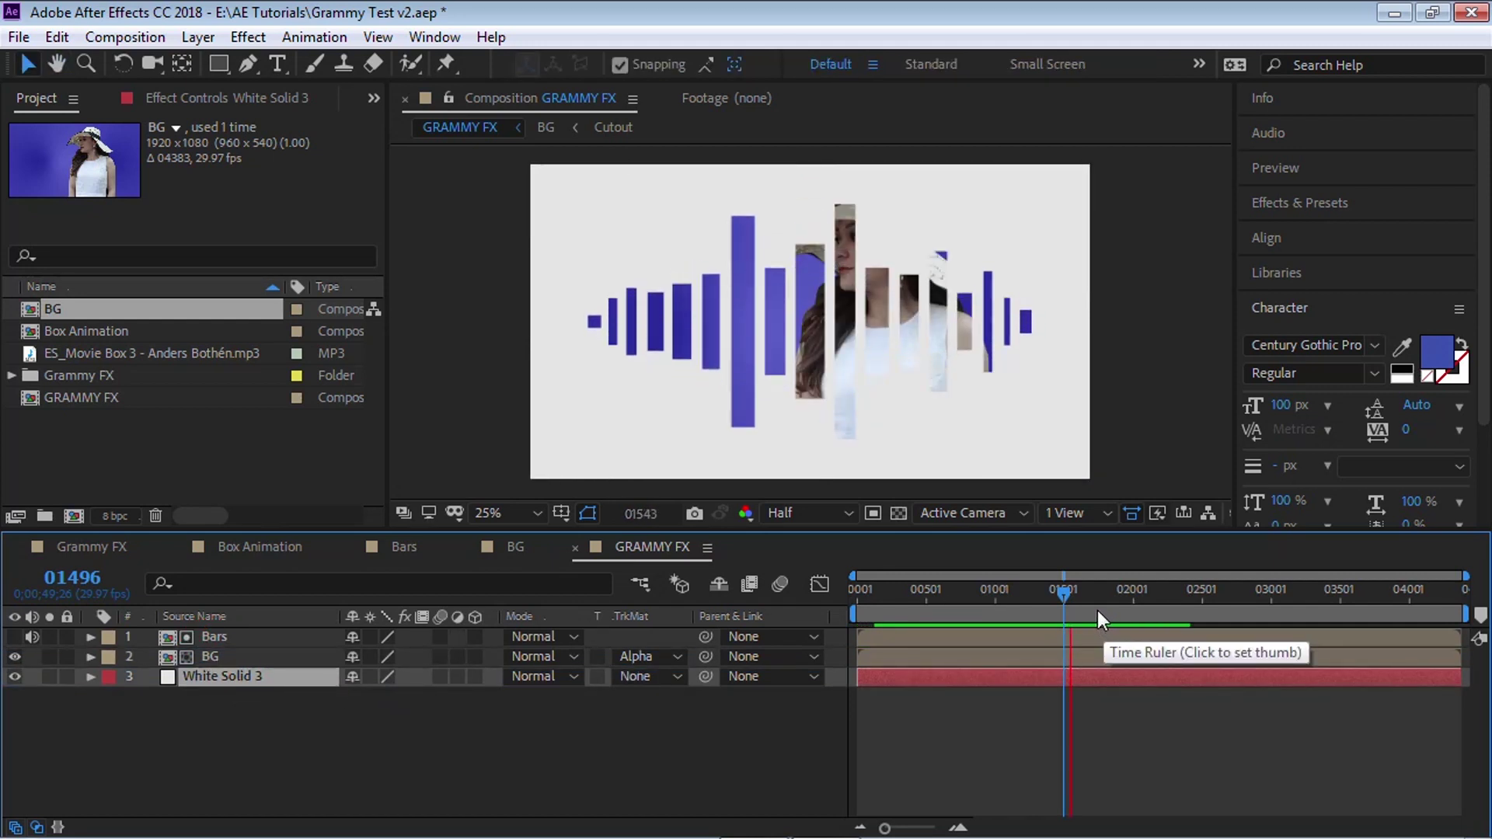
key("space")
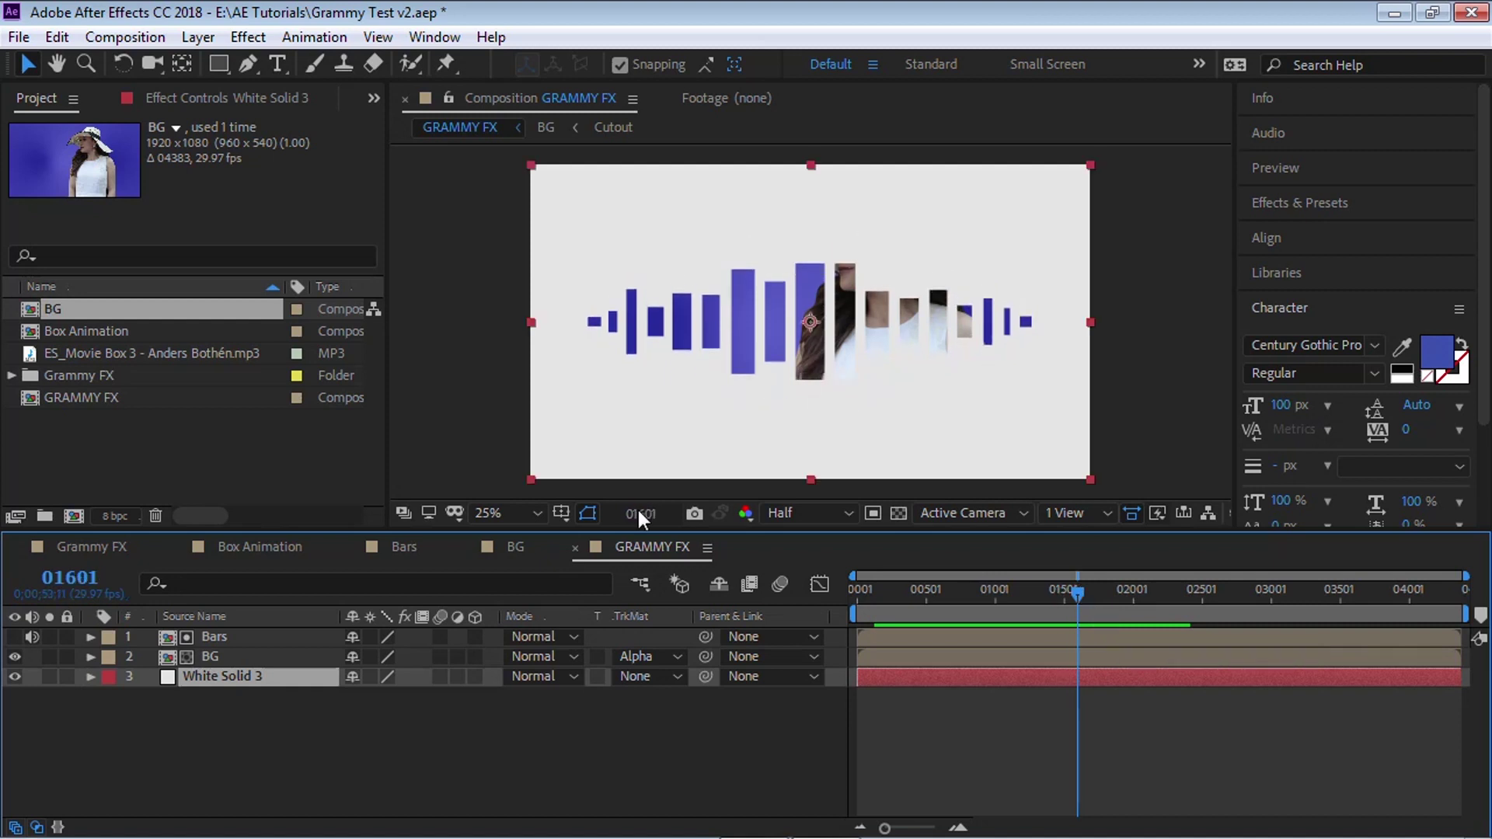
Step: Copy the Cutout layer from the BG composition and paste it above the Bars layer in GRAMMY FX
left_click(516, 547)
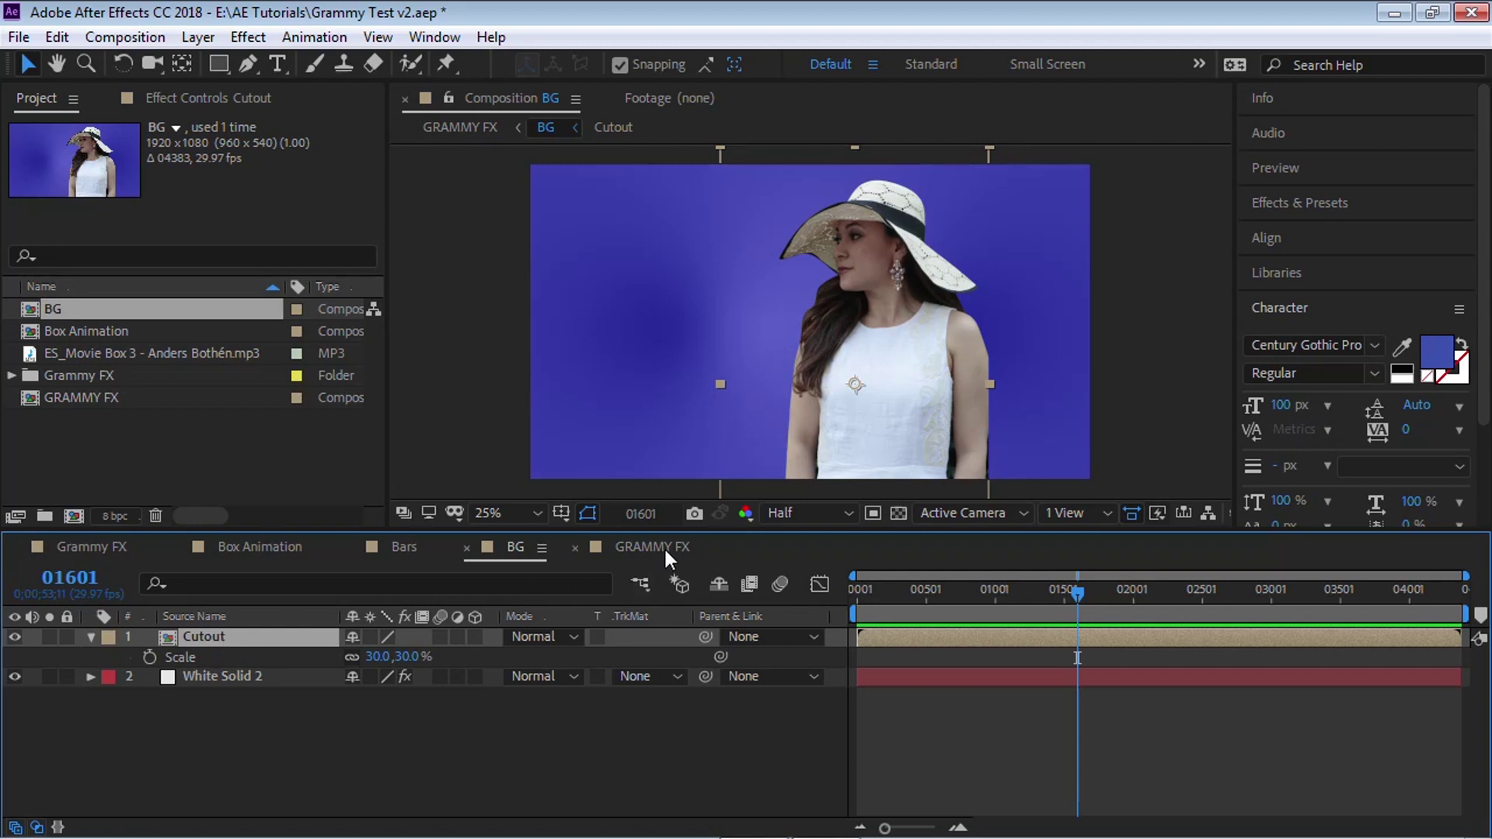
left_click(664, 547)
left_click(206, 638)
key("ctrl+v")
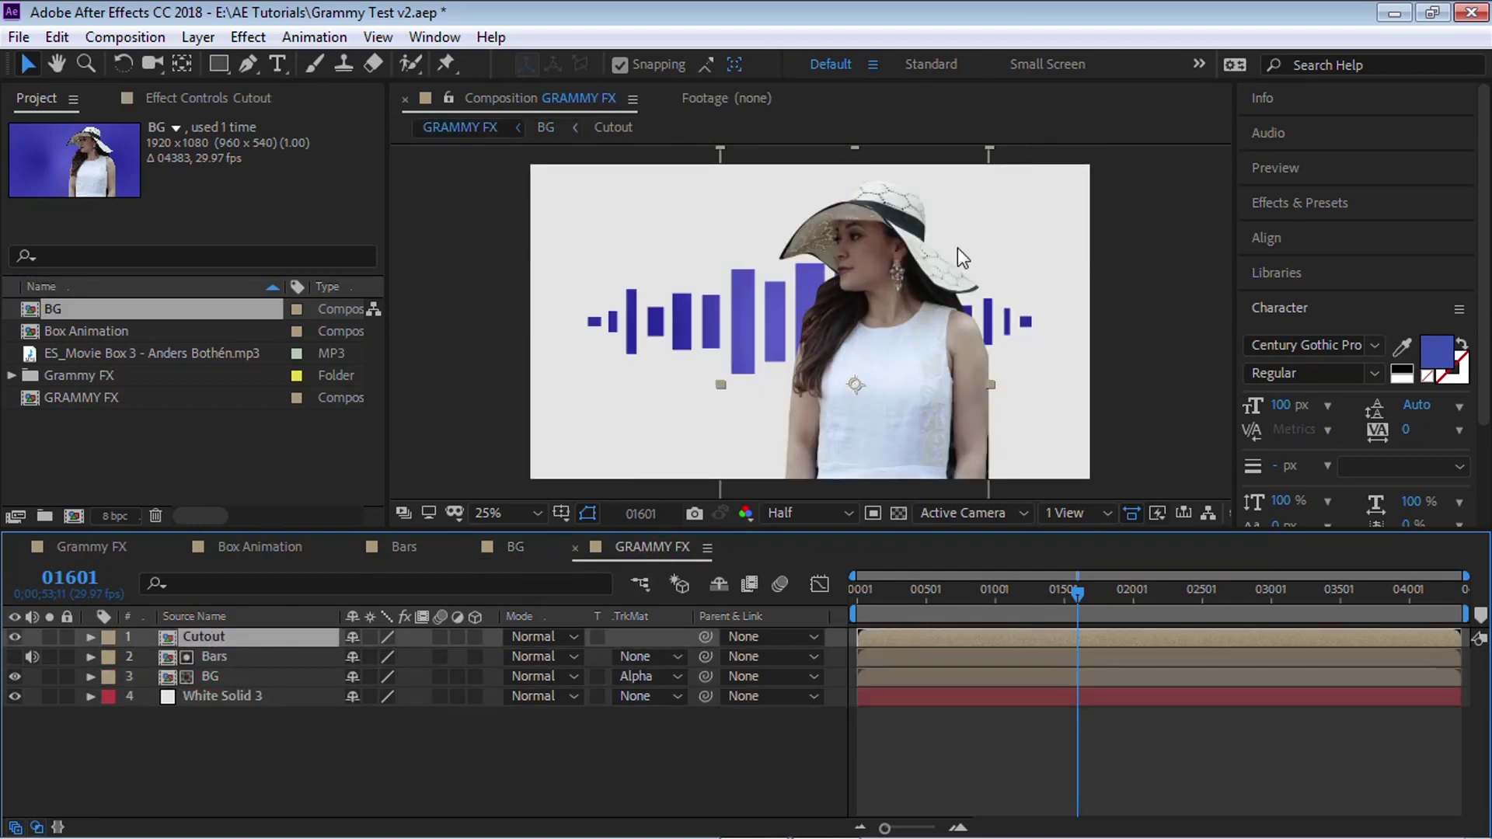
Step: Start a Pen mask on the Cutout layer above the hat, running outside the front of the brim and back towards the mouth
scroll(957, 248, "up", 1)
left_click_drag(860, 283, 822, 396)
left_click(248, 64)
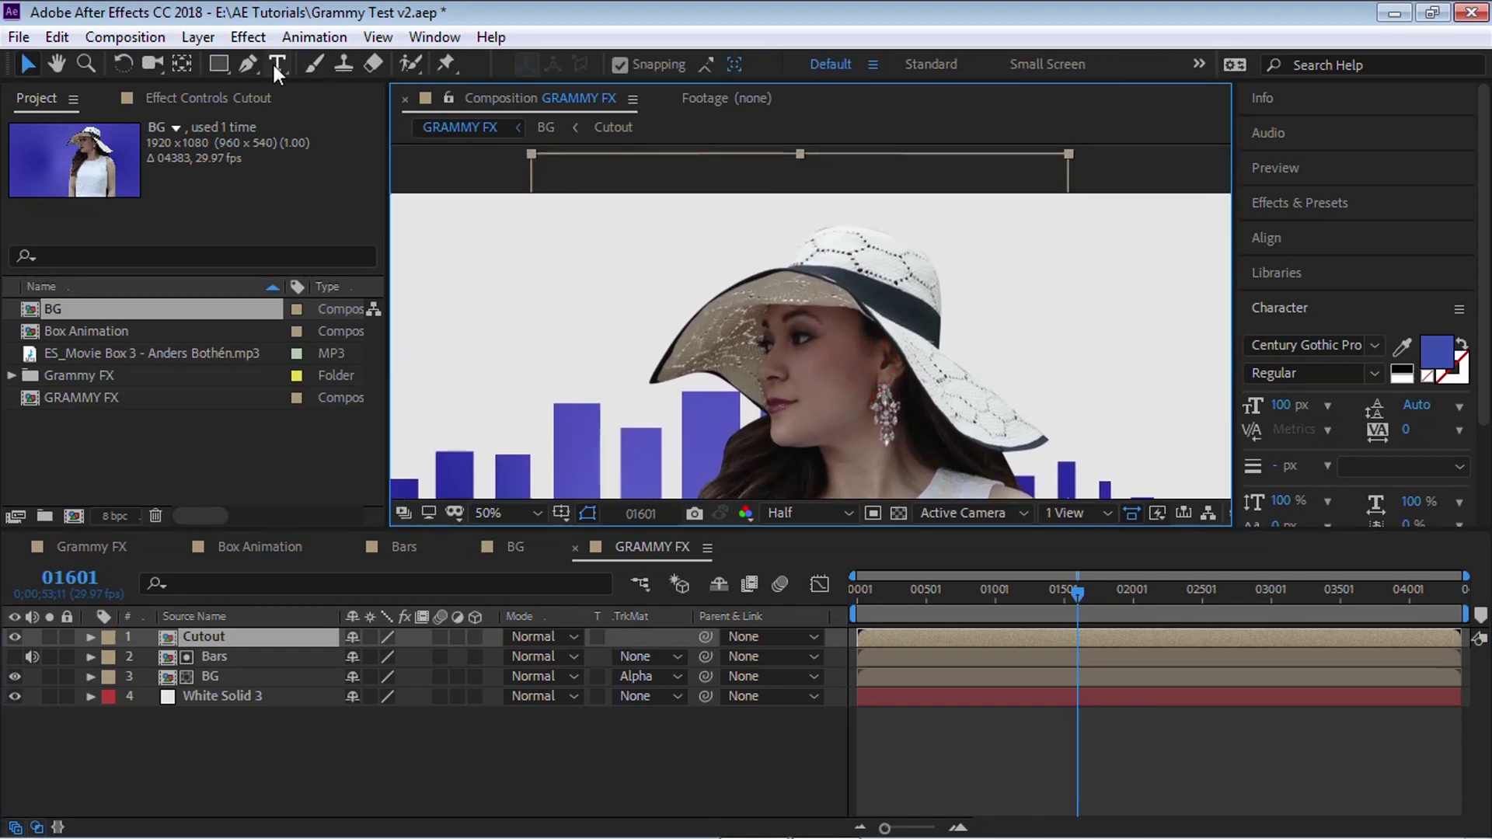
scroll(837, 268, "up", 2)
key("grave")
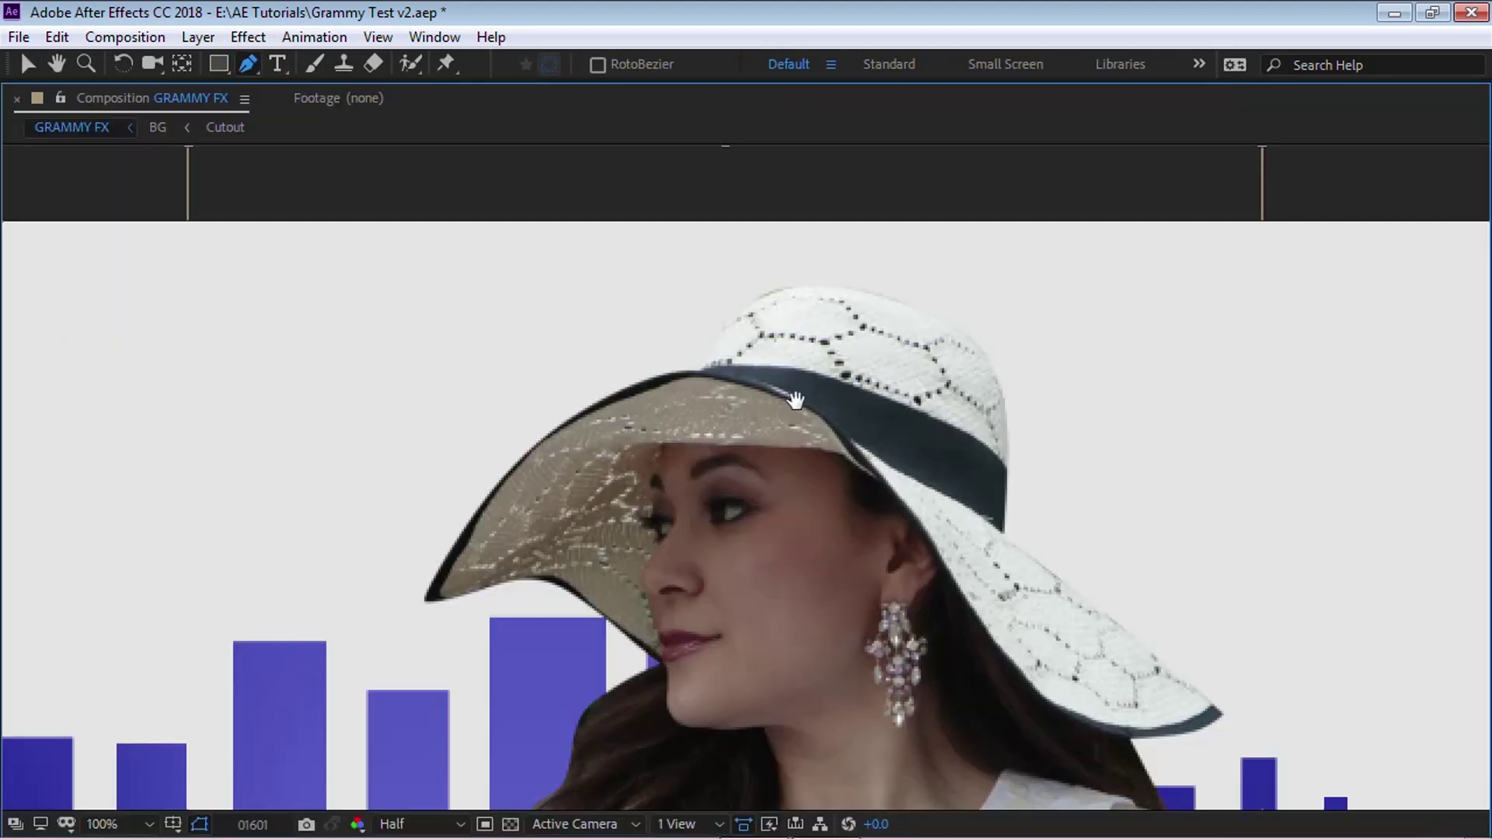
left_click(839, 223)
left_click(473, 376)
left_click(451, 570)
left_click(594, 583)
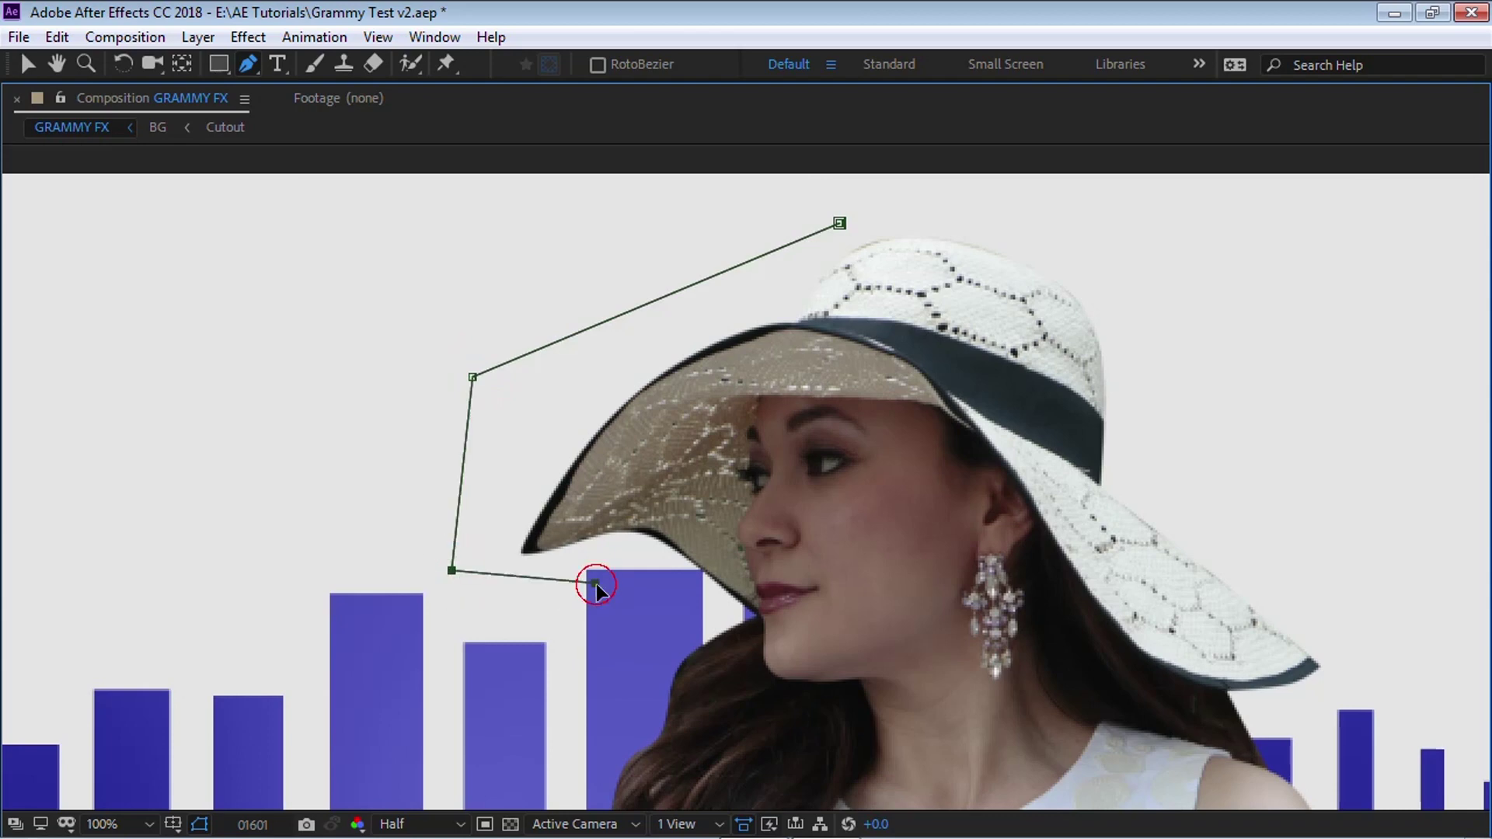
left_click(724, 611)
Step: Continue the mask closely around the chin, along the jaw and down the neck's hair edge to the dress neckline
scroll(727, 610, "up", 2)
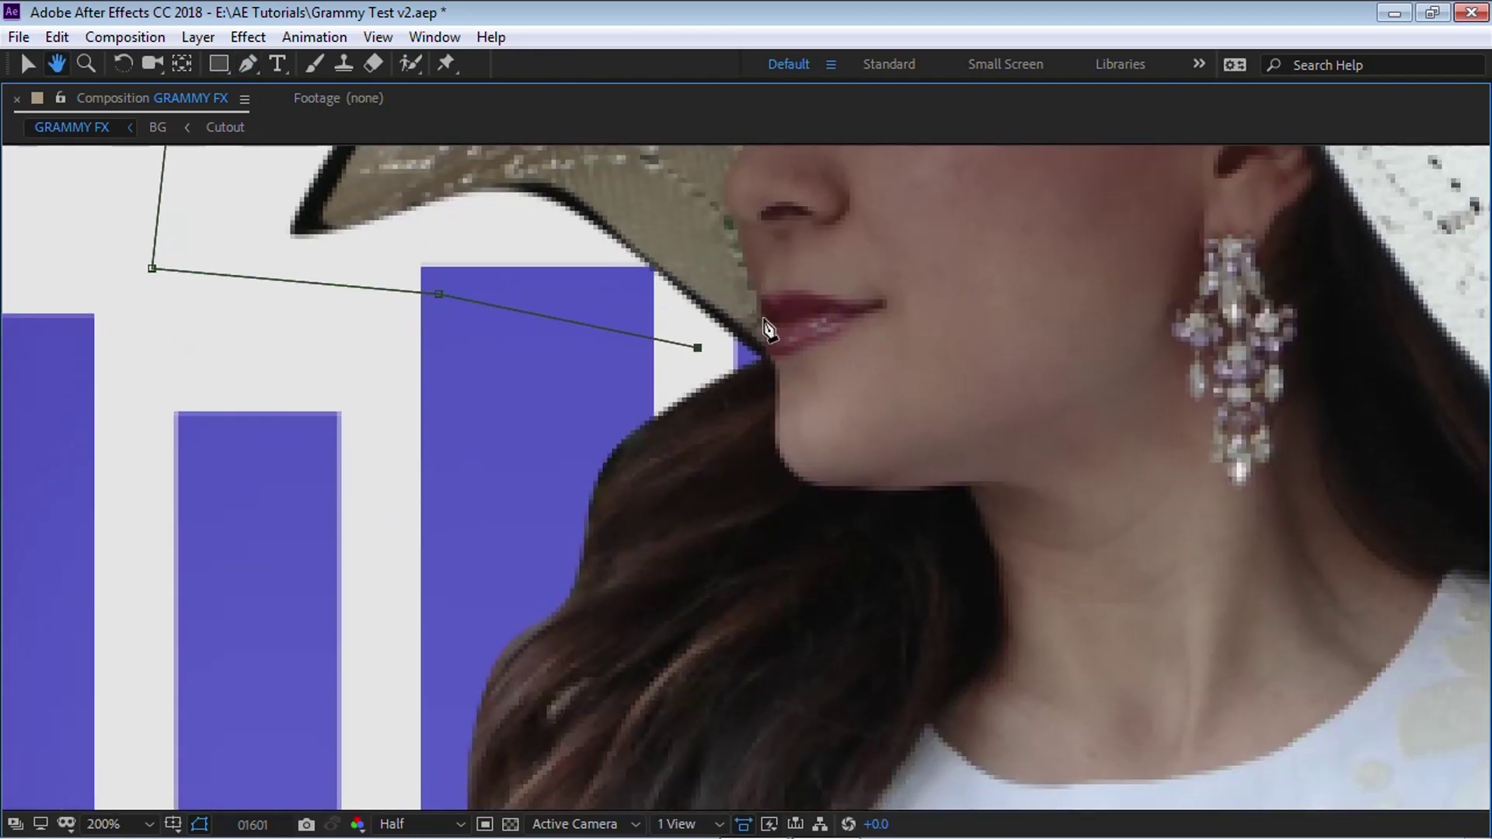
left_click(780, 443)
left_click_drag(833, 488, 861, 498)
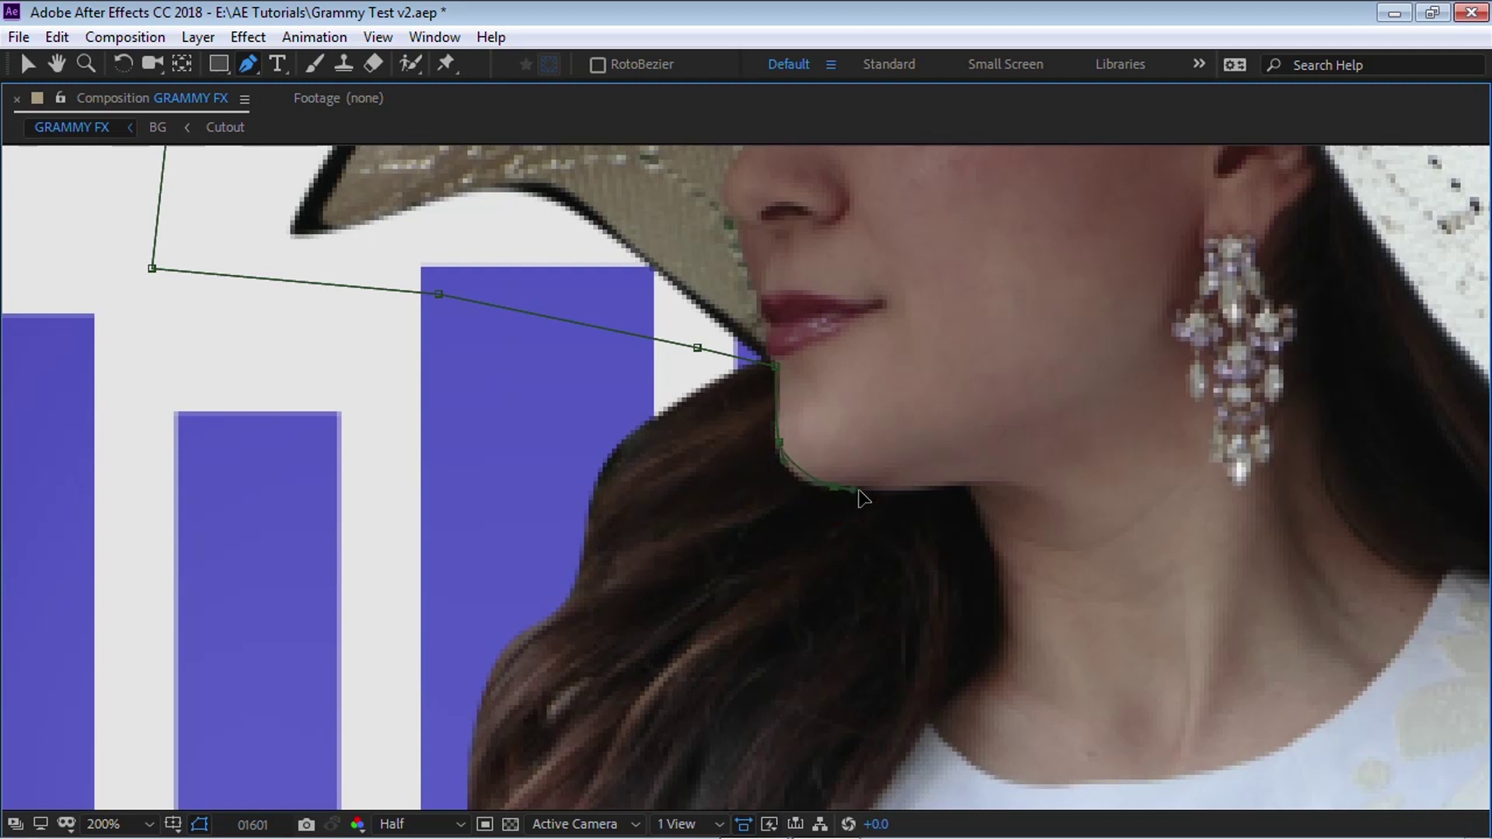
left_click(969, 486)
left_click_drag(1002, 602, 999, 645)
left_click(932, 721)
Step: Trace the mask along the curved dress neckline up to the hair at the woman's rear shoulder
left_click_drag(938, 731, 790, 620)
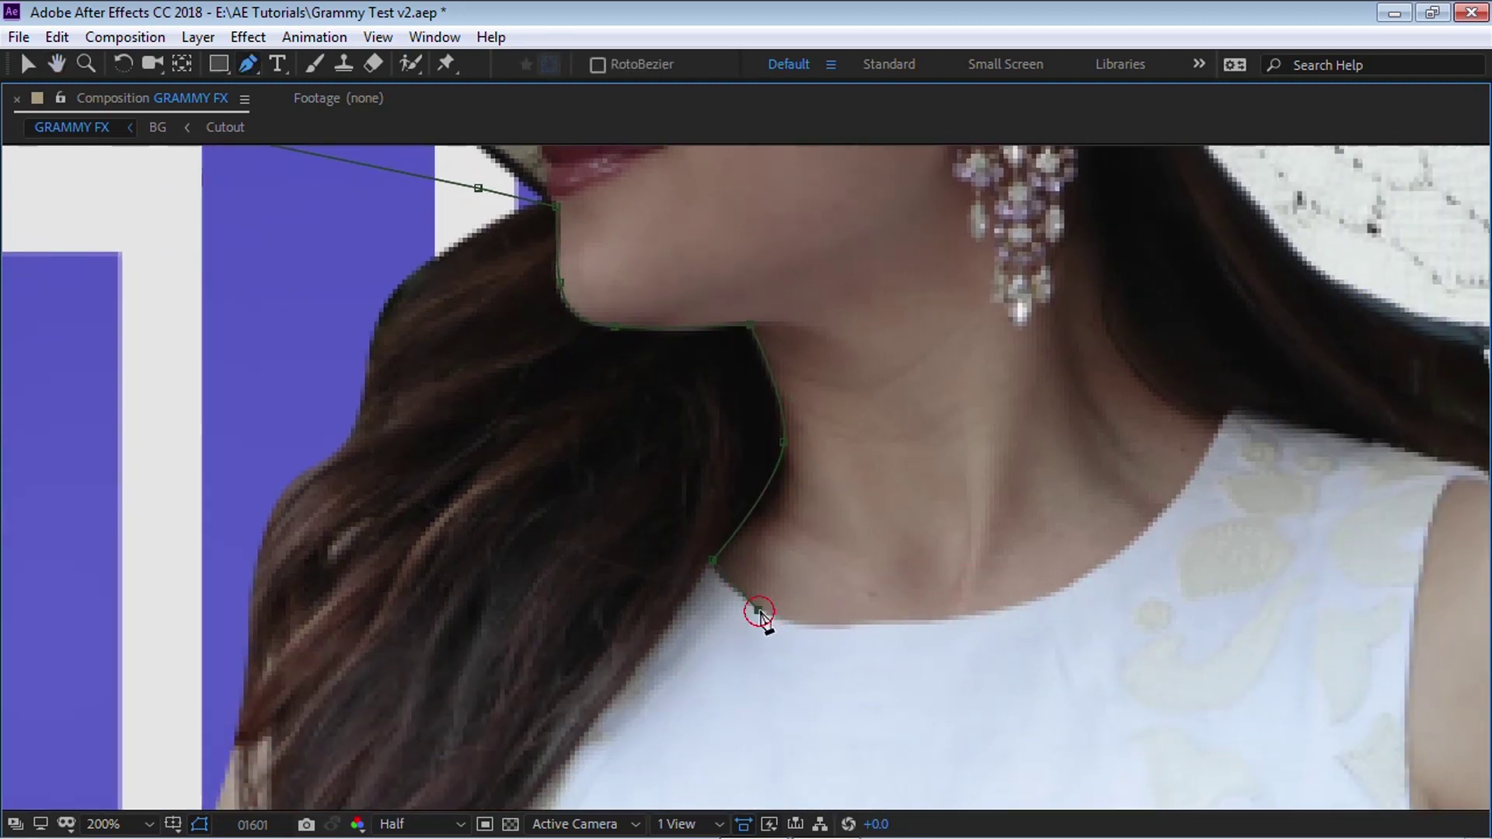
left_click_drag(905, 624, 1025, 610)
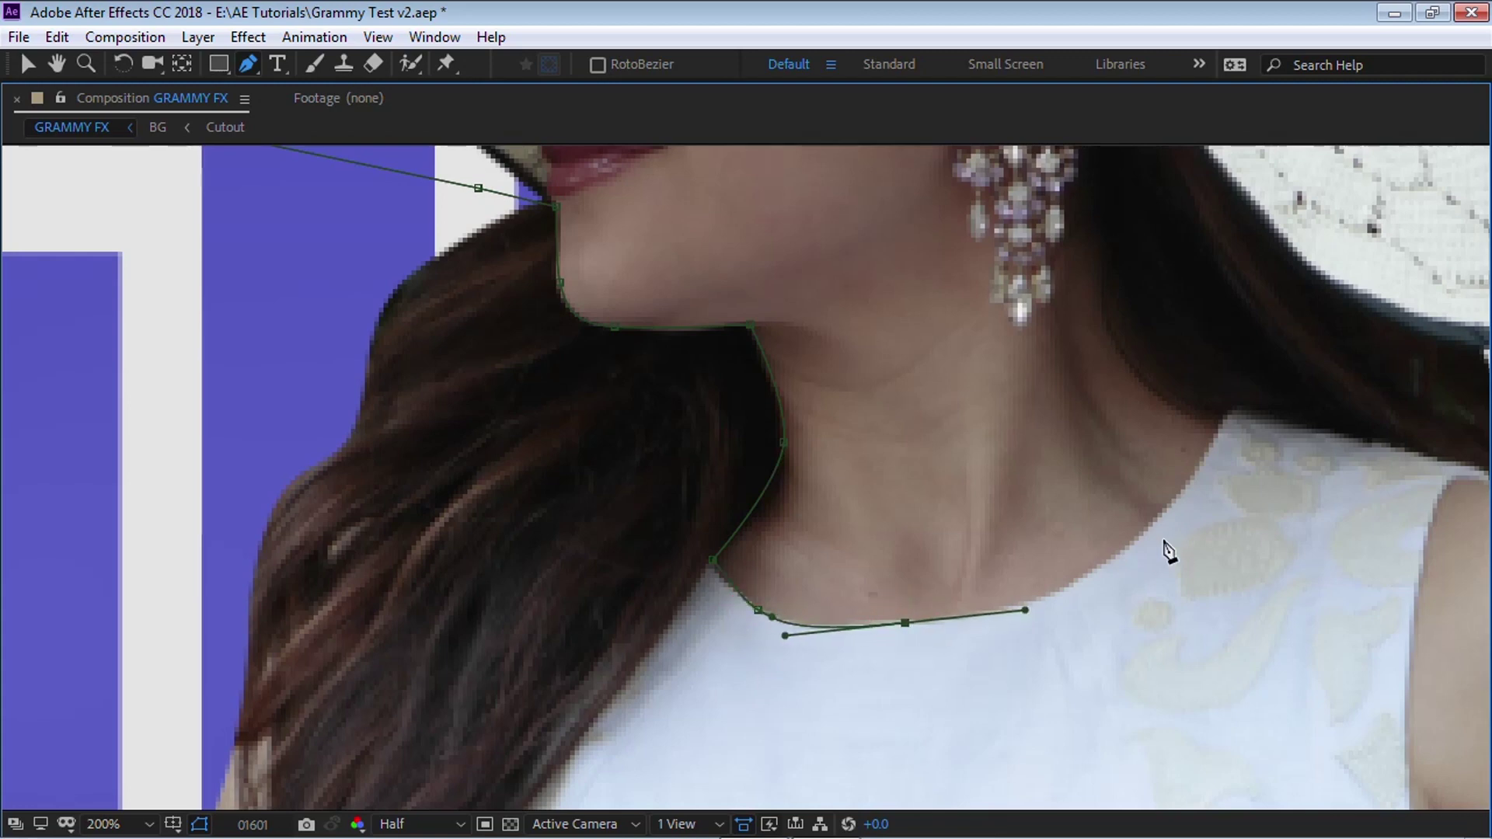
left_click(1132, 549)
left_click(1185, 488)
left_click(1227, 417)
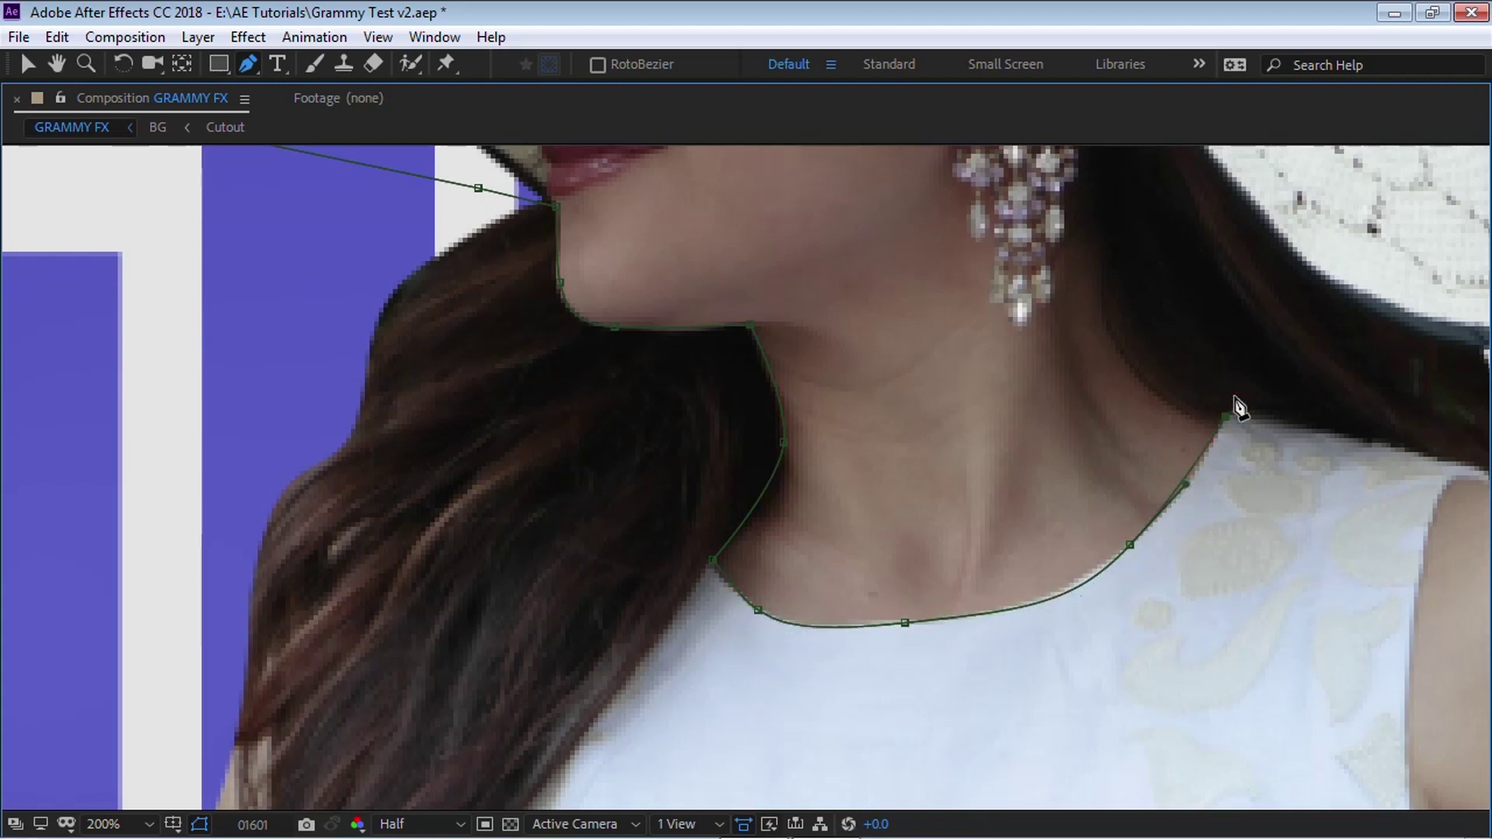
Step: Carry the mask over the shoulder and outside the back of the hair and hat, close it above the crown, and deselect the layer
scroll(1236, 401, "up", 1)
scroll(1105, 283, "down", 2)
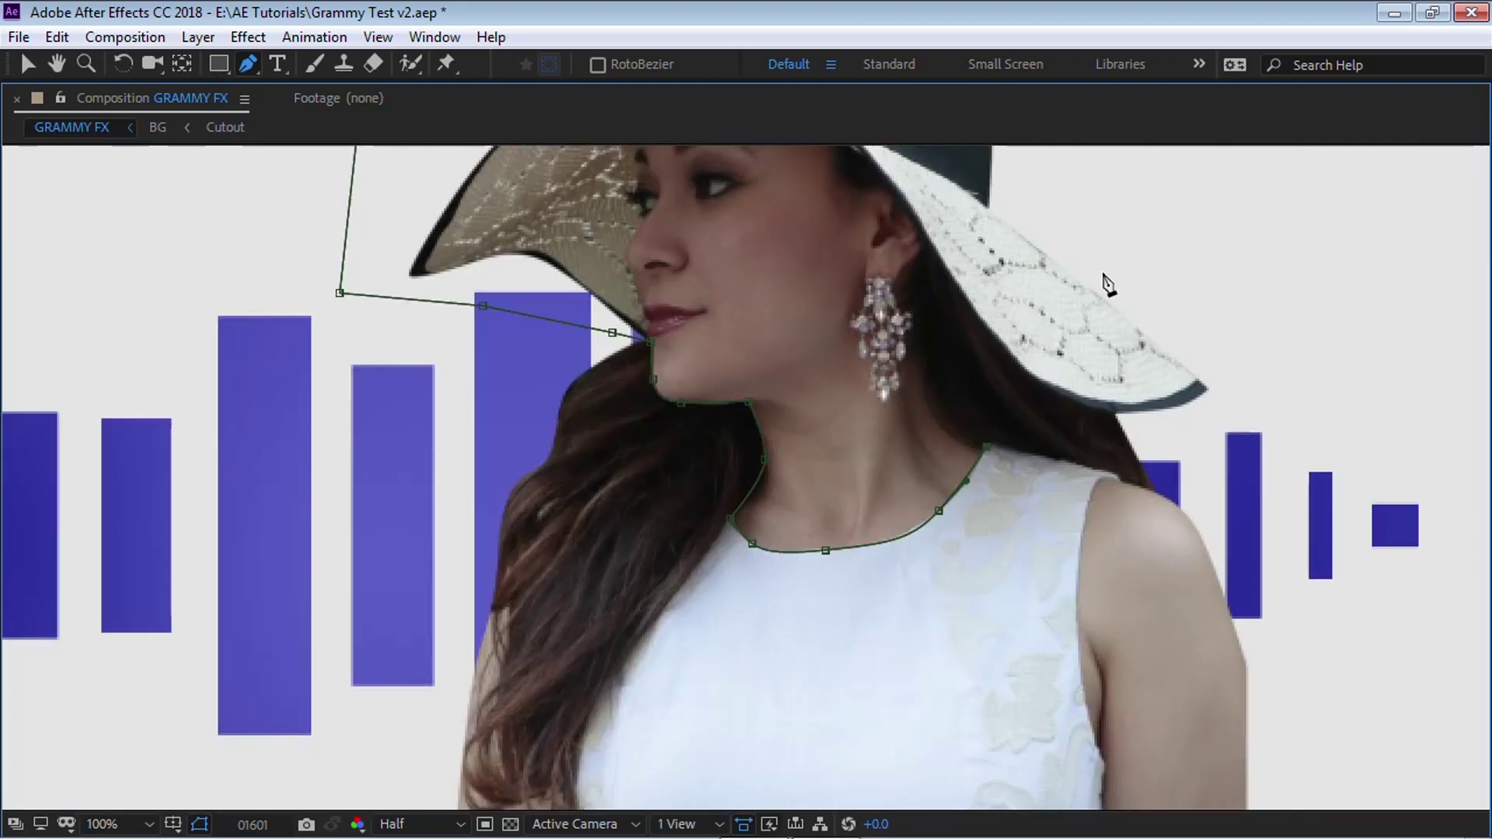
left_click_drag(1106, 283, 971, 500)
key("g")
left_click(1006, 499)
left_click(1048, 513)
left_click(1107, 456)
key("comma")
left_click(1047, 339)
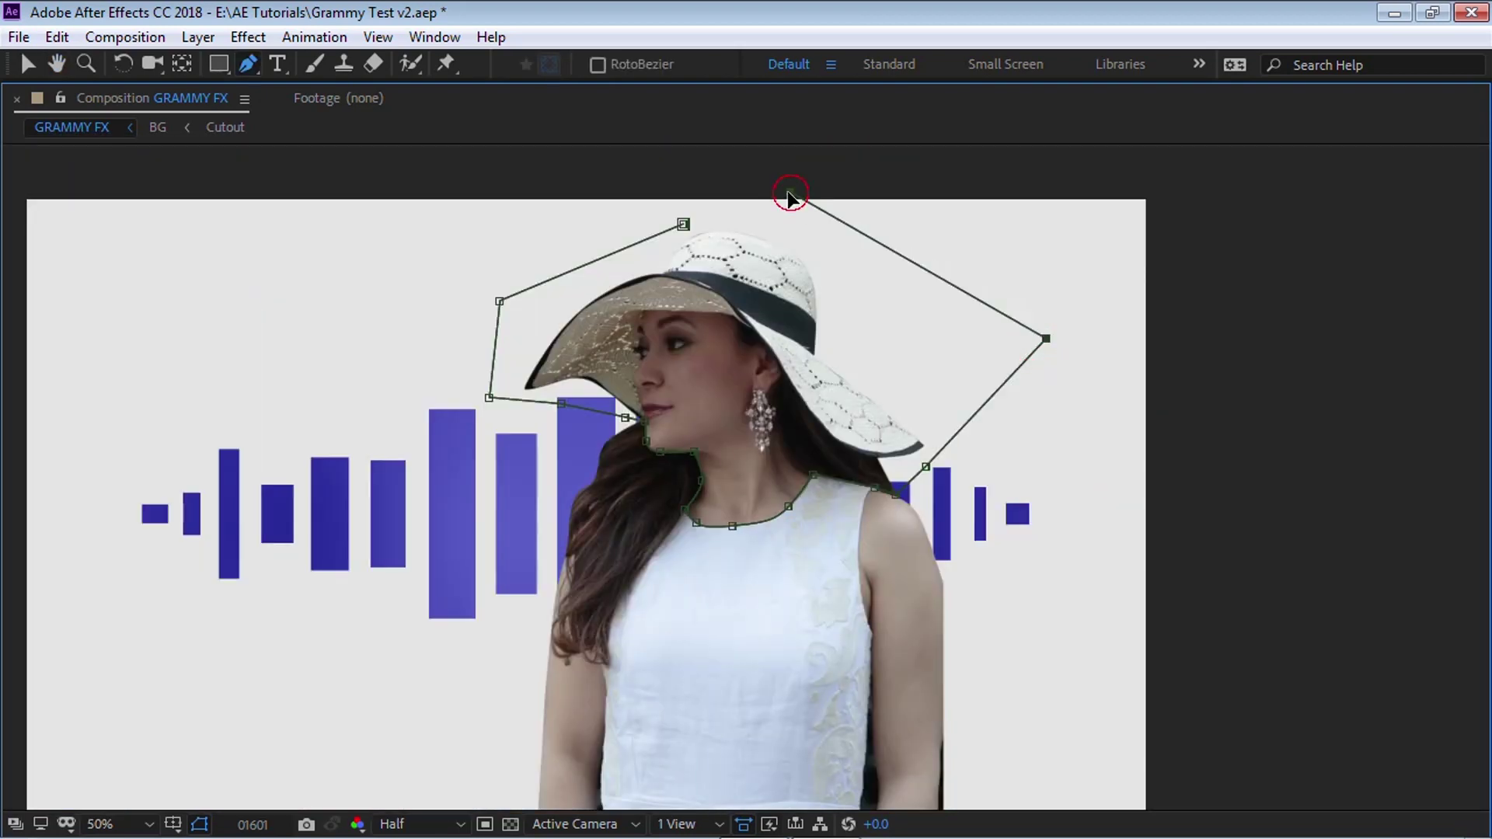
left_click(683, 224)
key("F2")
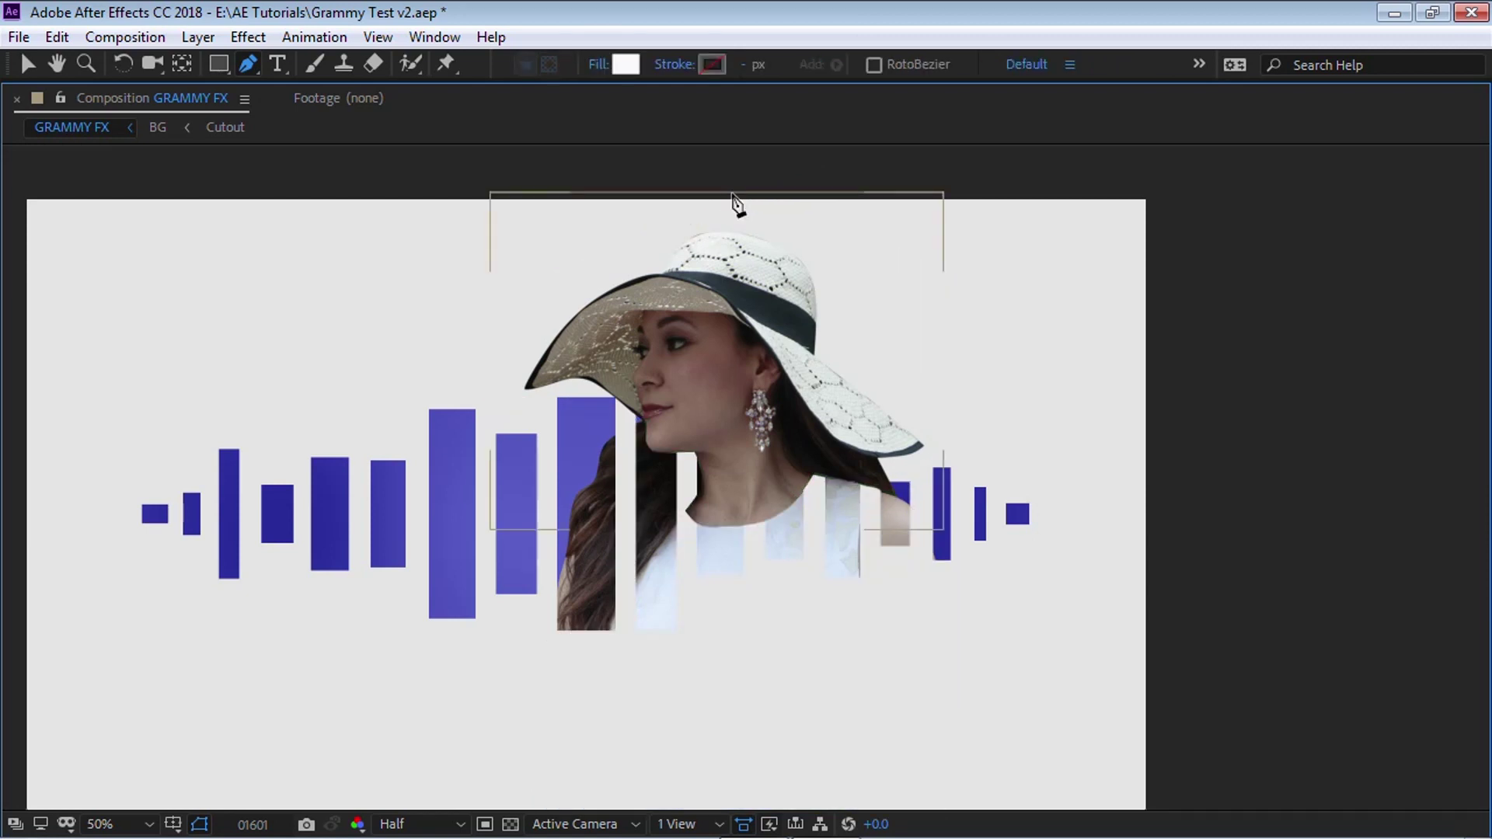
Step: Restore the full workspace layout and play back the masked composite from frame 1124
key("comma")
key("grave")
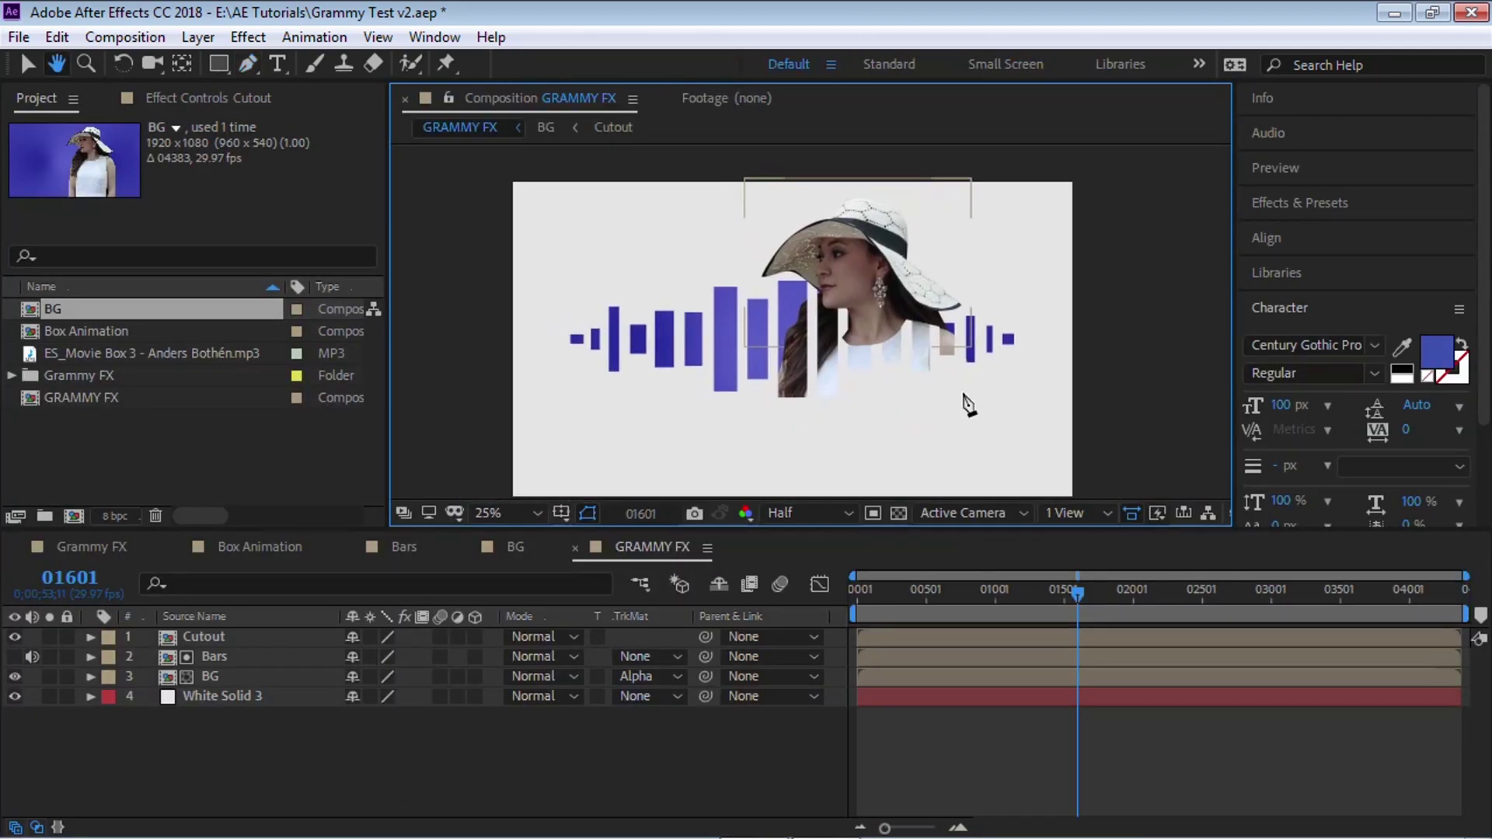
left_click(1013, 591)
key("space")
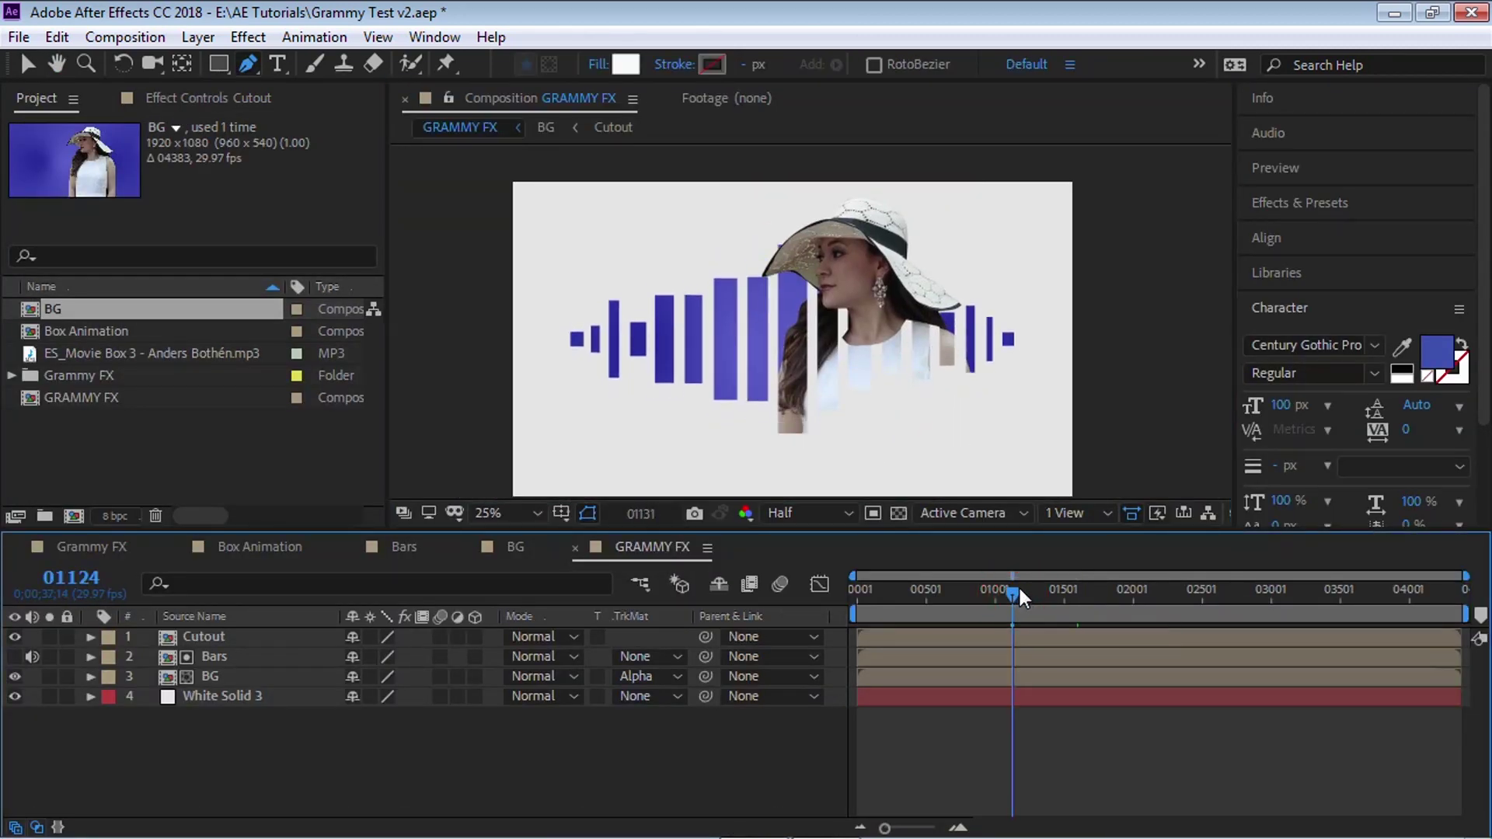